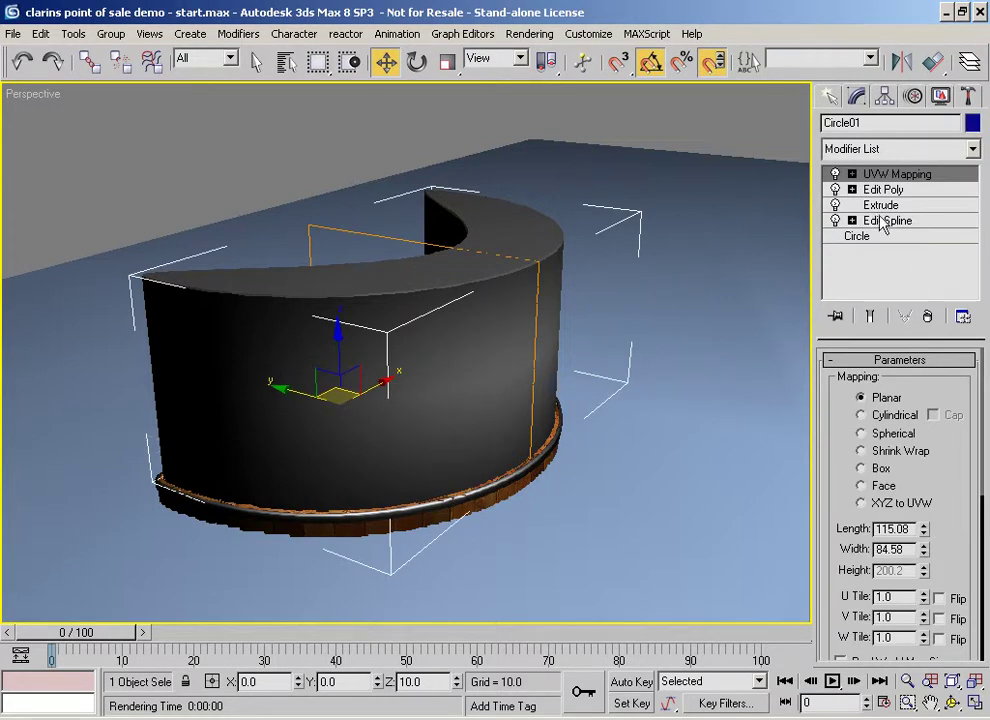
- Examine each level of the counter body's modifier stack, from the base Circle through Edit Spline, Extrude and Edit Poly to UVW Mapping
left_click(879, 238)
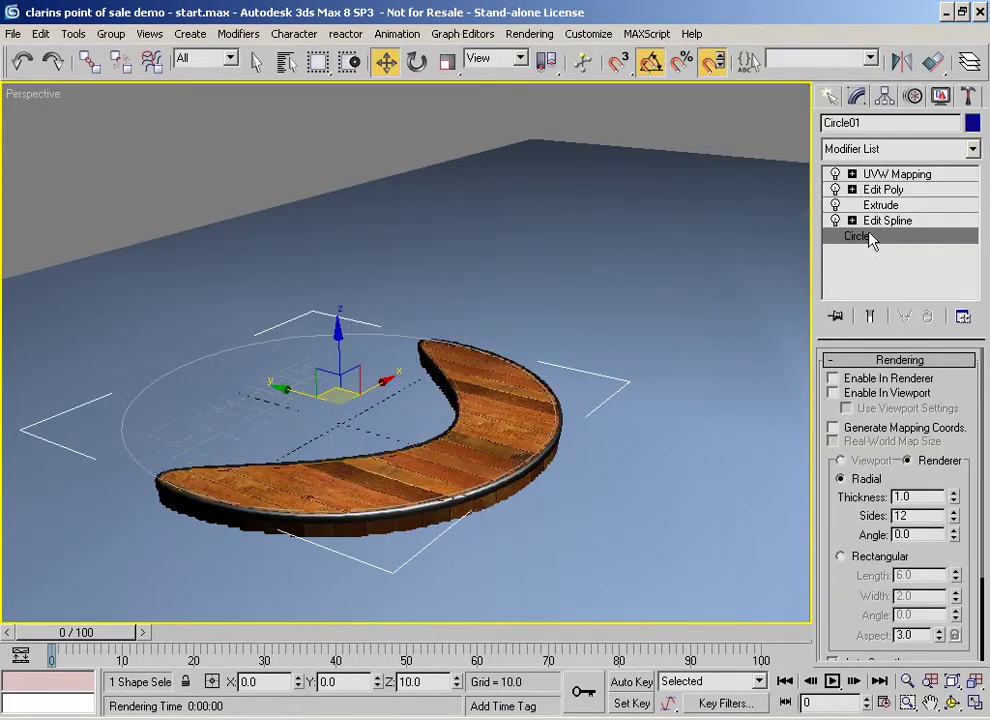
left_click(853, 221)
left_click(880, 205)
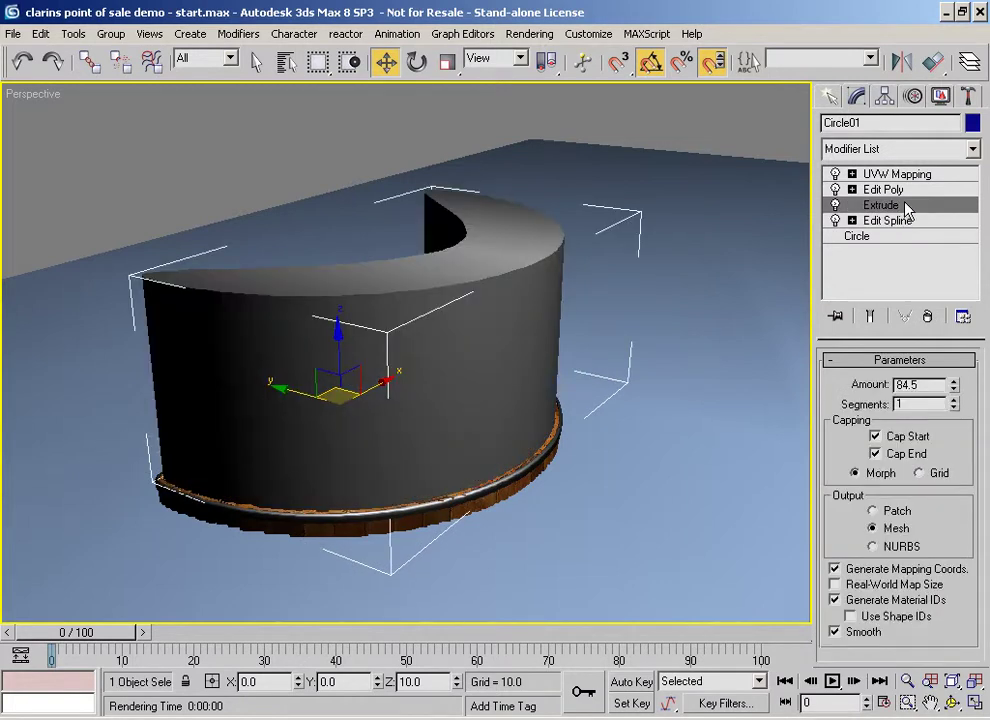
left_click(883, 190)
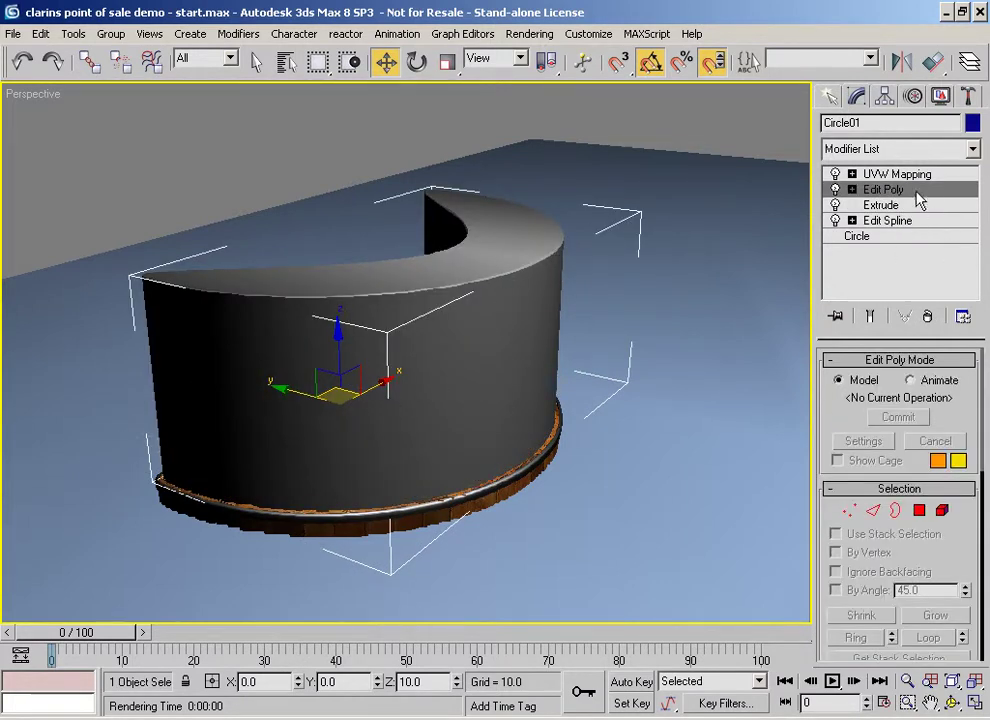
left_click(878, 175)
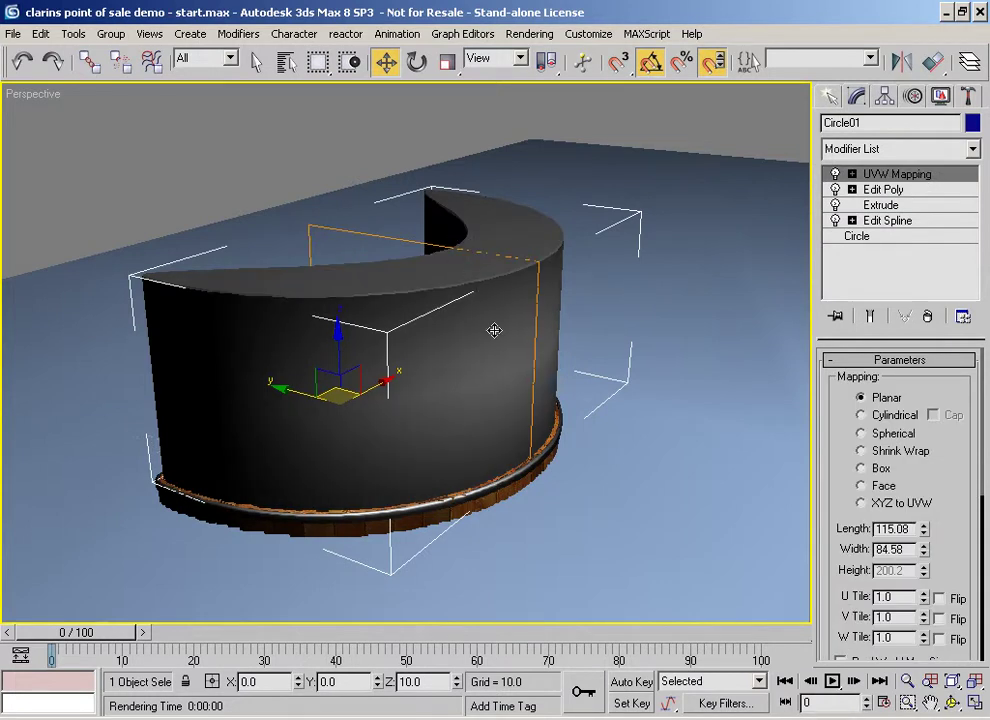
scroll(963, 330, "down", 3)
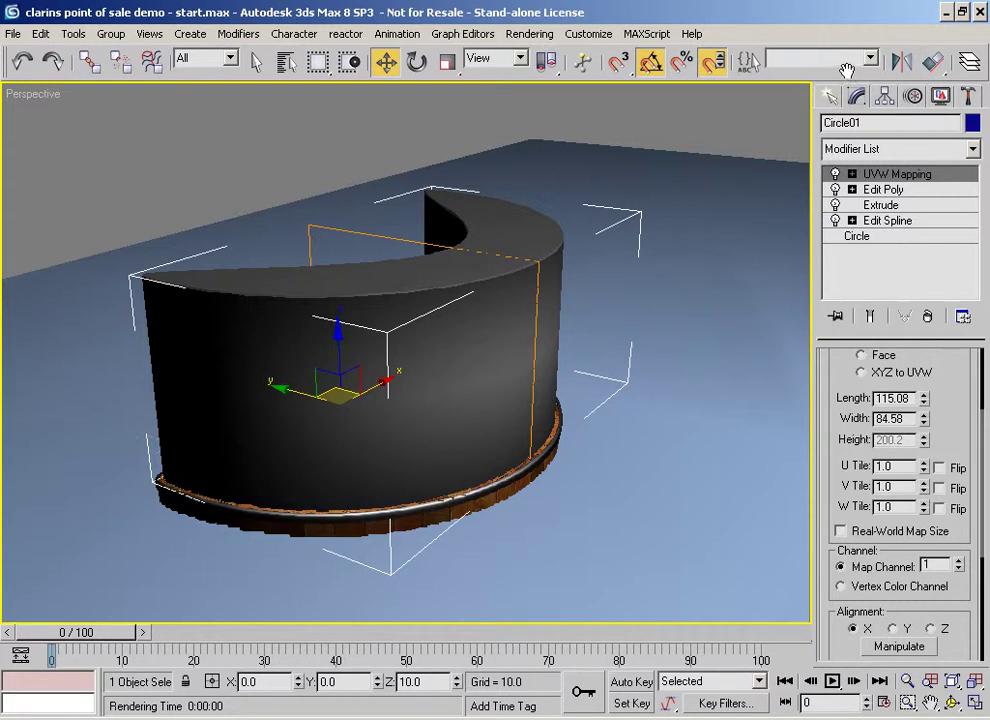
- Open the Material Editor and examine the Gradient Ramp parameters of the internal lit gradient material
left_click_drag(850, 75, 643, 78)
left_click(880, 62)
left_click_drag(726, 80, 689, 62)
left_click_drag(687, 411, 689, 305)
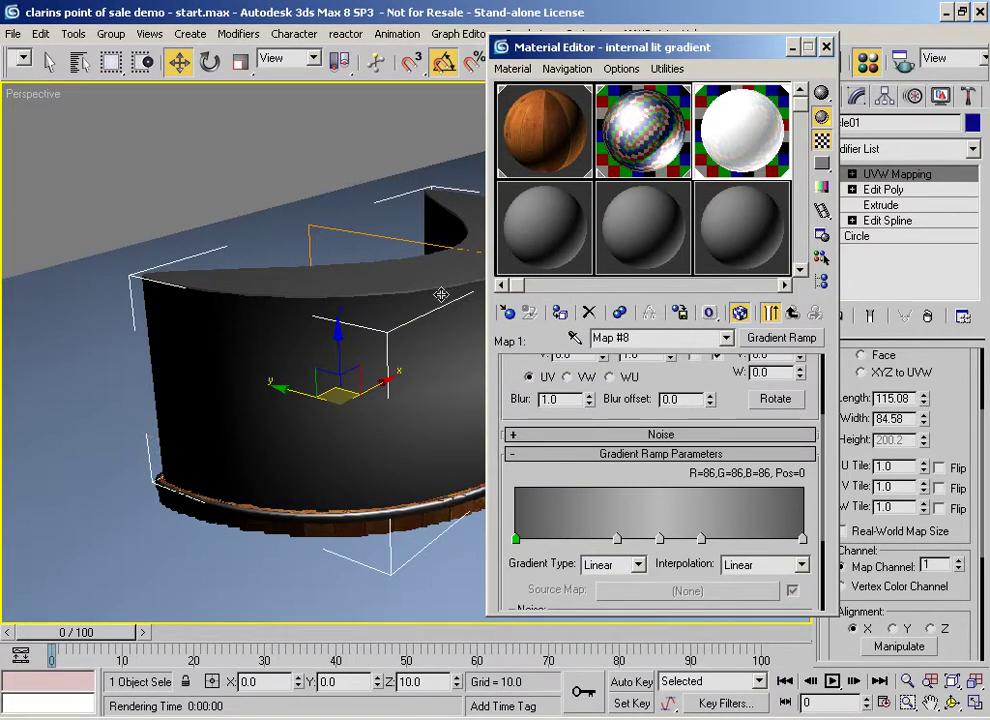
- Review the self-illumination and reflection Falloff maps of the internal lit gradient material
left_click(771, 312)
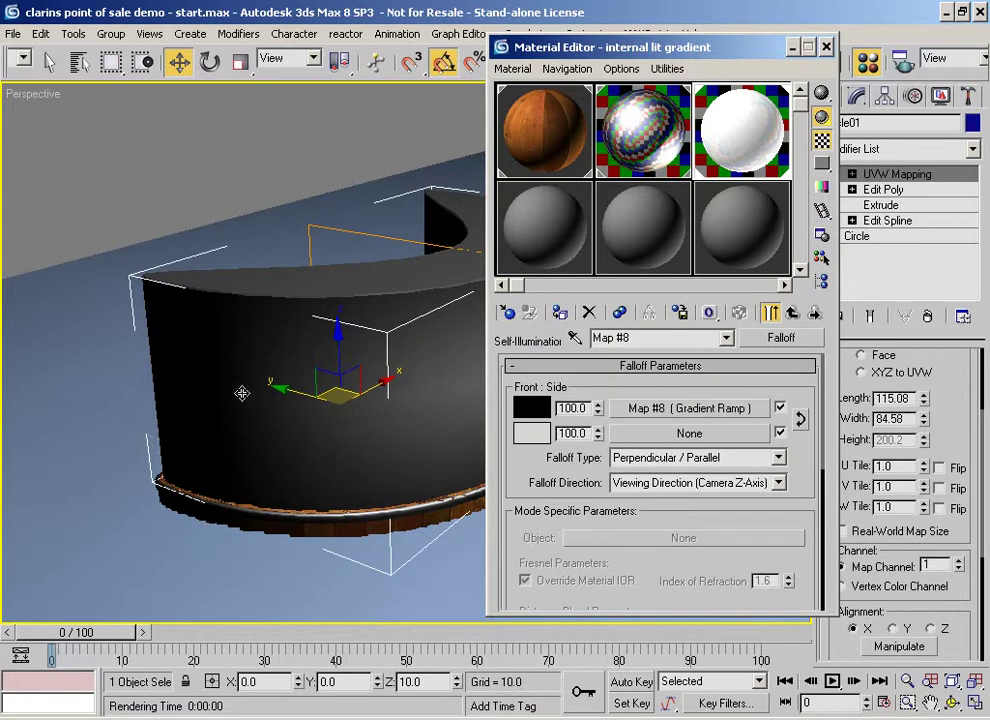
left_click_drag(592, 48, 695, 62)
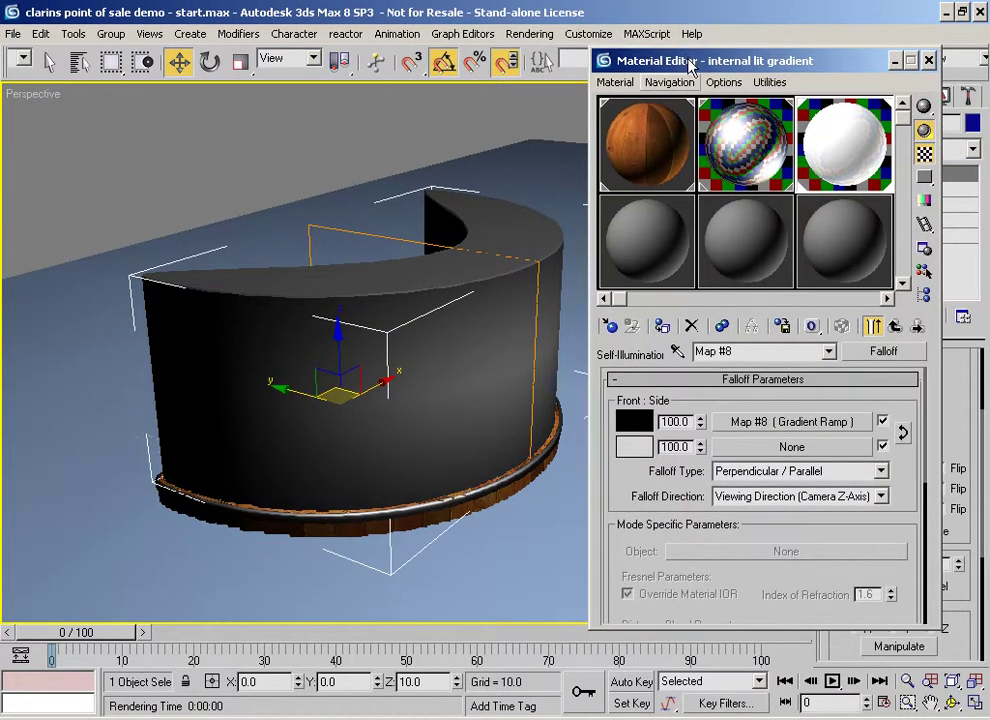
left_click(896, 327)
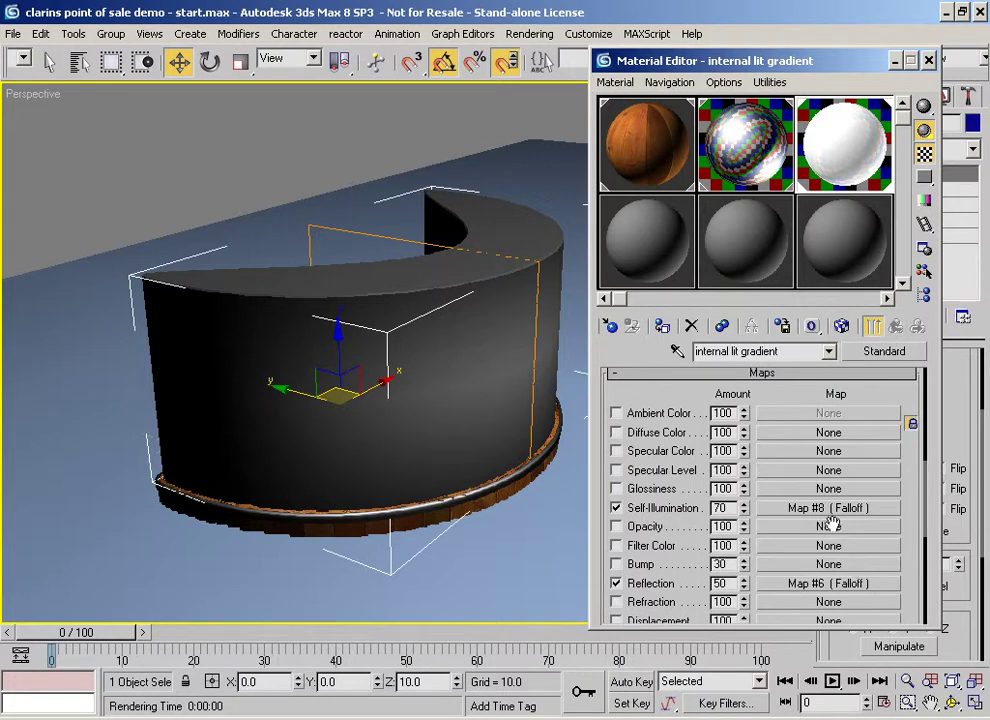
left_click(811, 588)
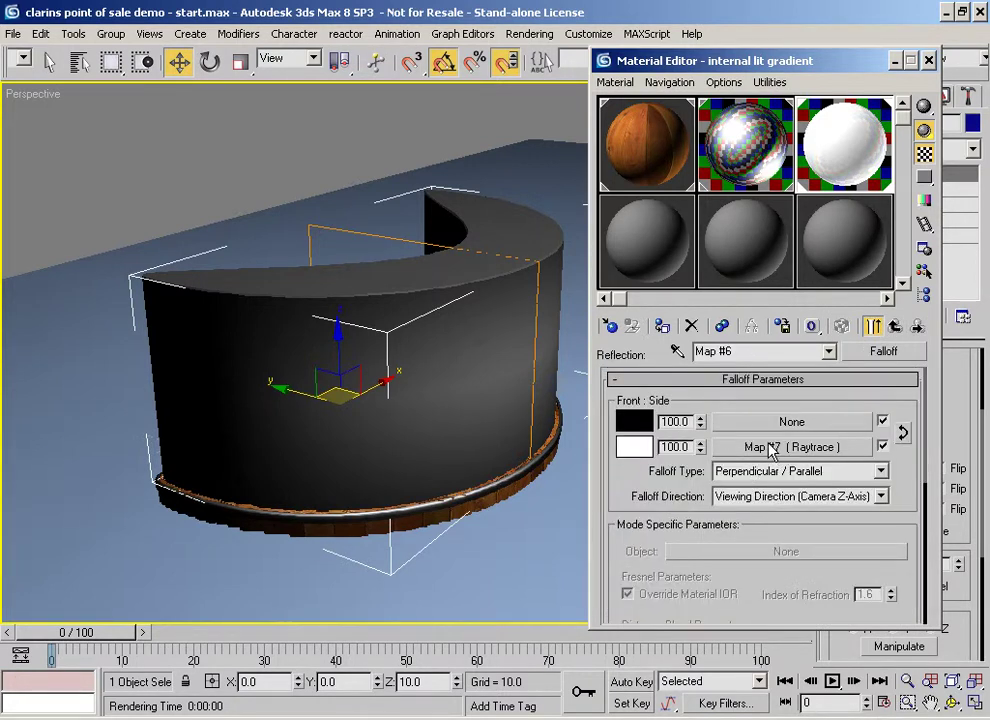
left_click(895, 327)
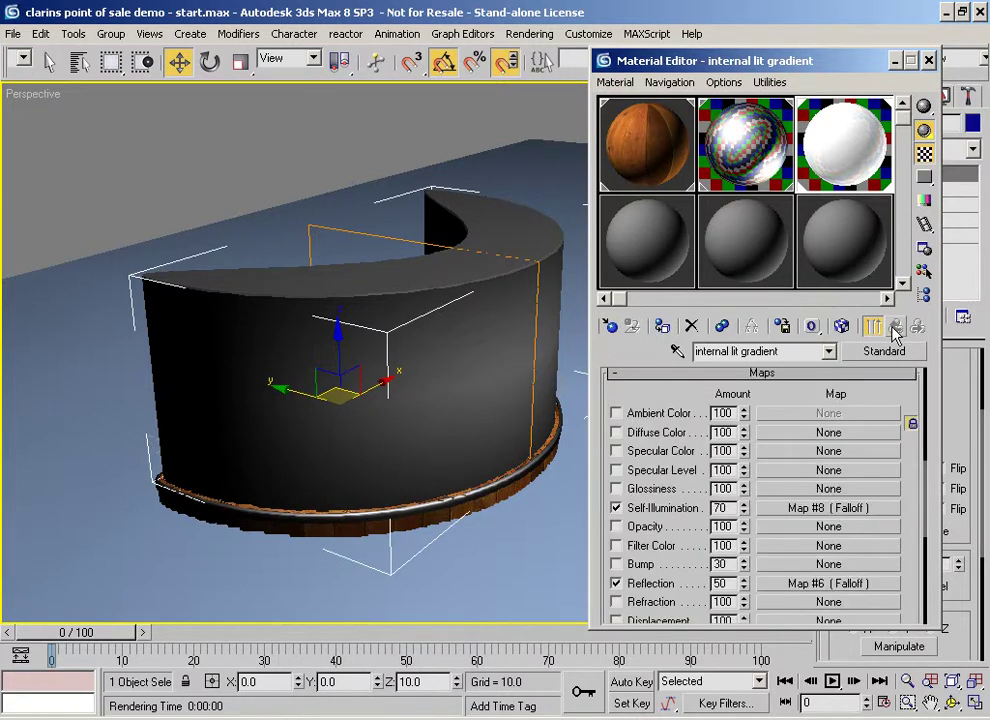
left_click_drag(830, 378, 822, 499)
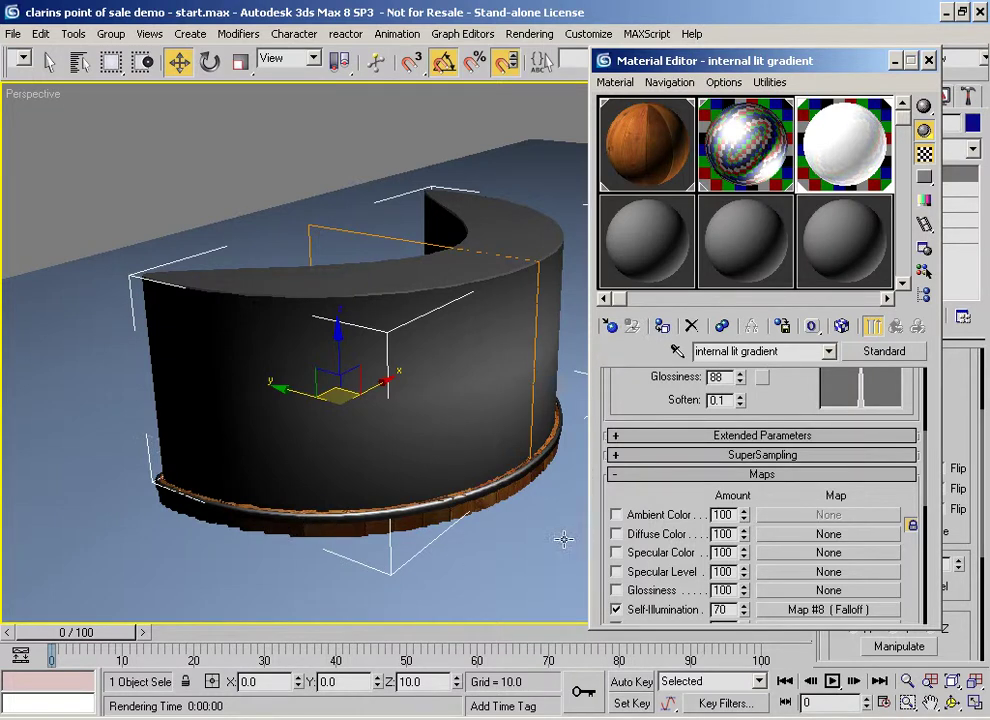
- Select the wooden base and the metal trim around it to examine their modifier stacks
left_click(491, 501)
left_click_drag(785, 63, 719, 52)
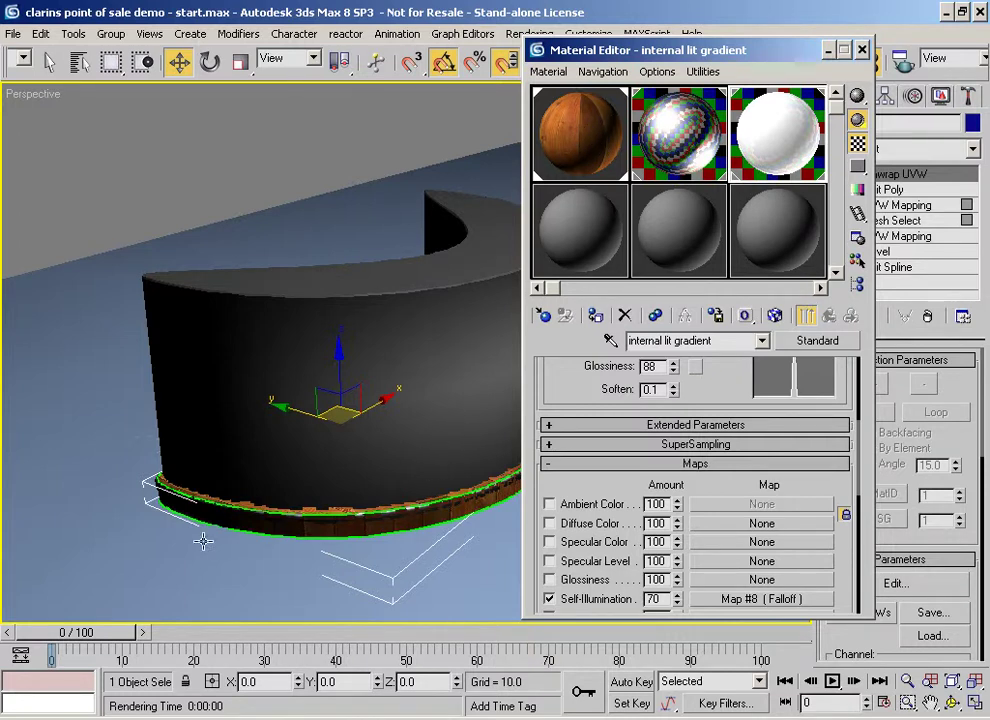
left_click(170, 492)
left_click(171, 492)
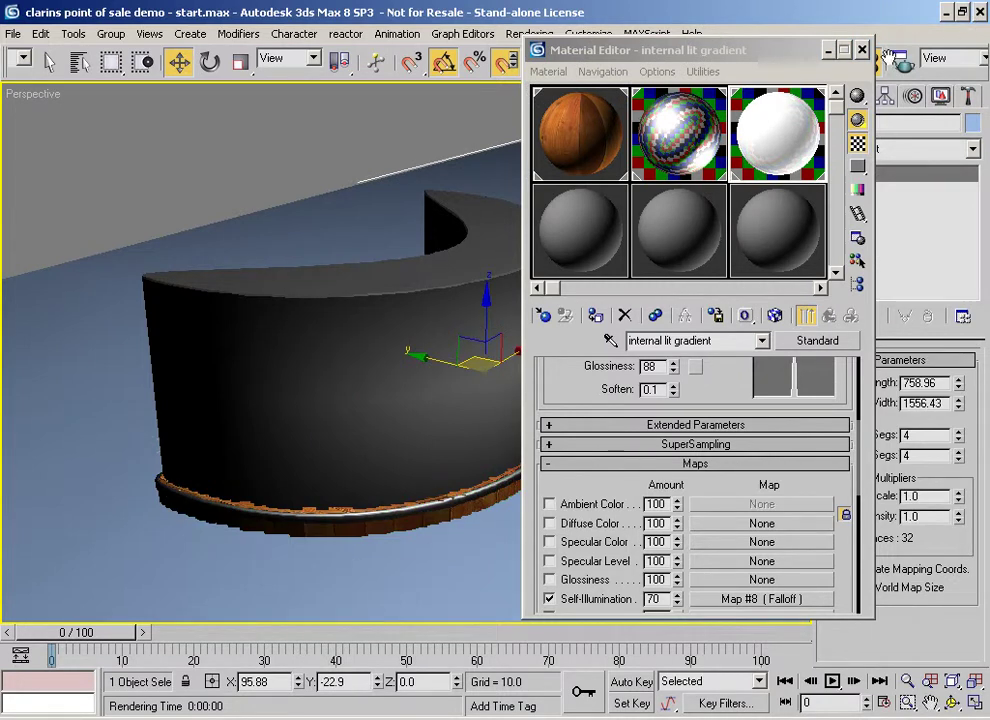
left_click(826, 50)
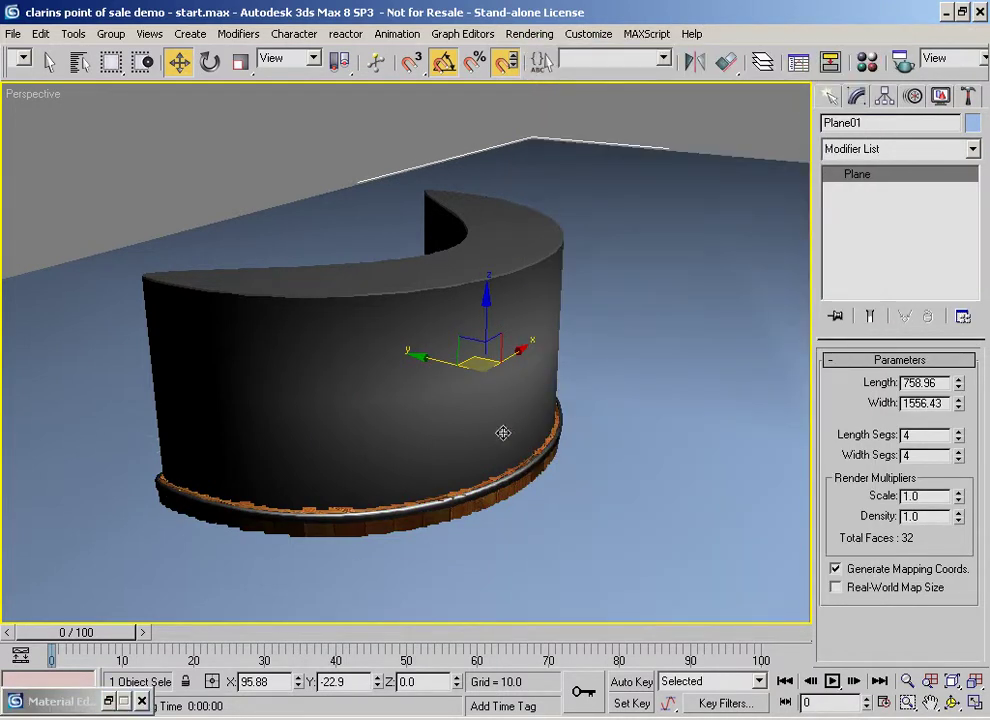
left_click(515, 470)
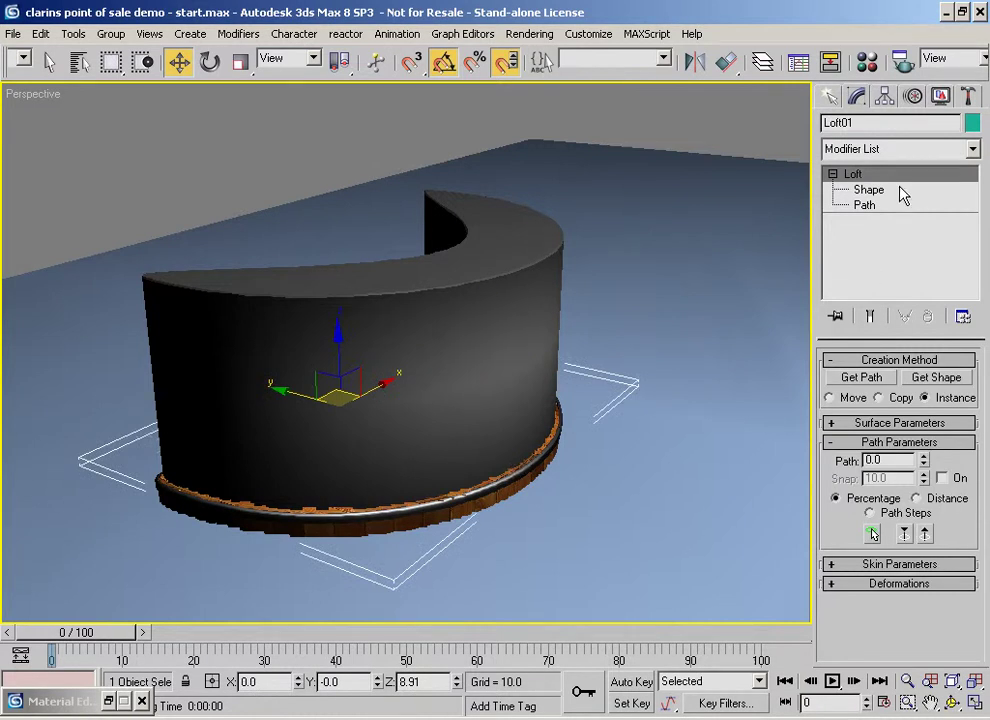
- Inspect the metal trim's mesh around the base with edged faces shown and in wireframe display
key("F4")
scroll(378, 555, "up", 8)
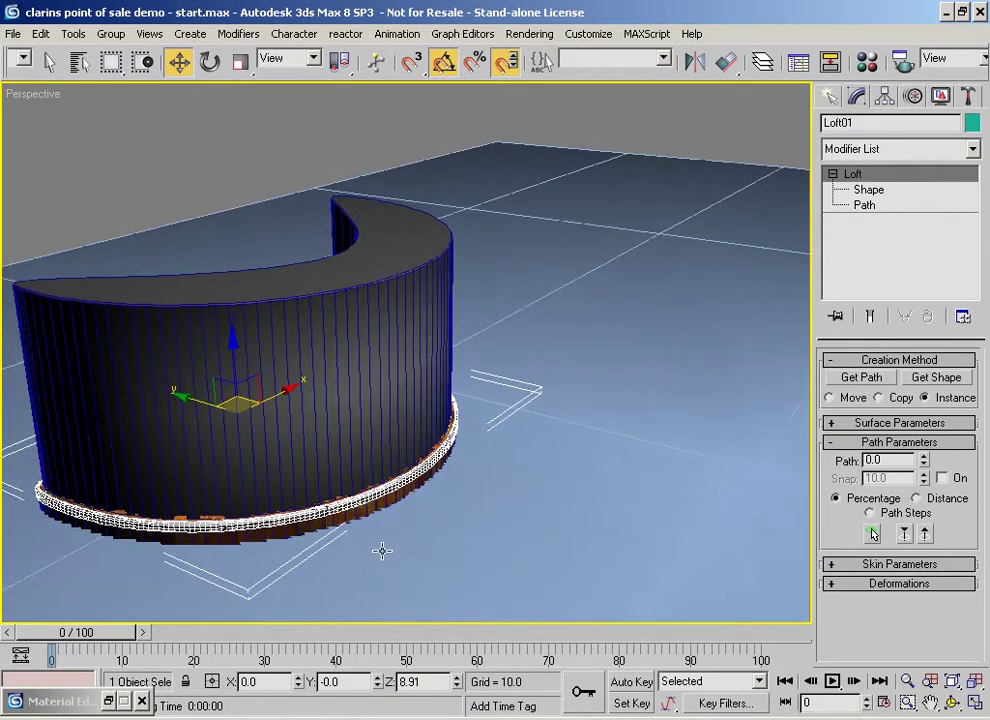
mouse_move(560, 396)
middle_mouse_down()
mouse_move(568, 391)
mouse_move(349, 44)
middle_mouse_up()
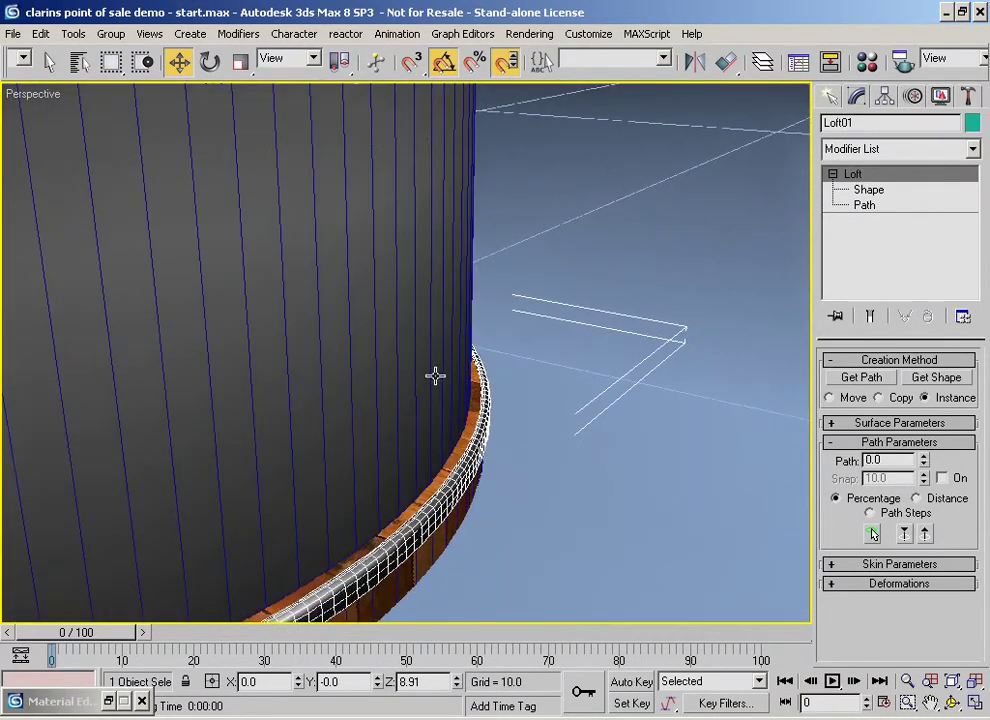
key("F3")
key("F3")
key("F3")
middle_click_drag(354, 502, 509, 381)
scroll(509, 381, "down", 6)
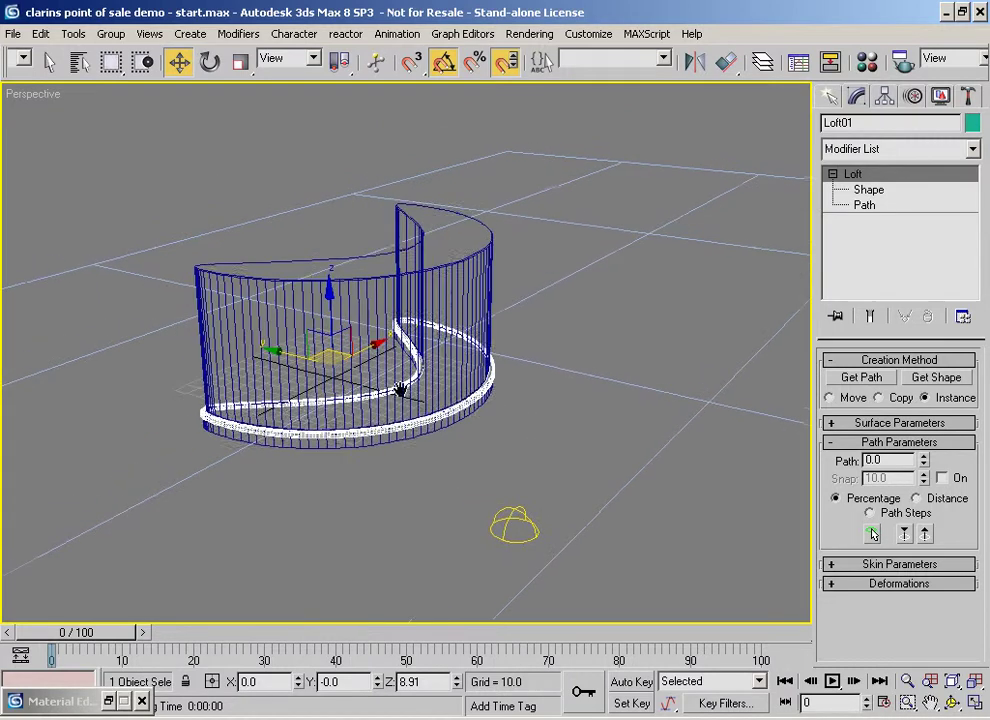
- Review the shader colours and specular highlight settings of the metal material in the Material Editor
left_click(877, 70)
left_click(652, 221)
scroll(597, 475, "down", 2)
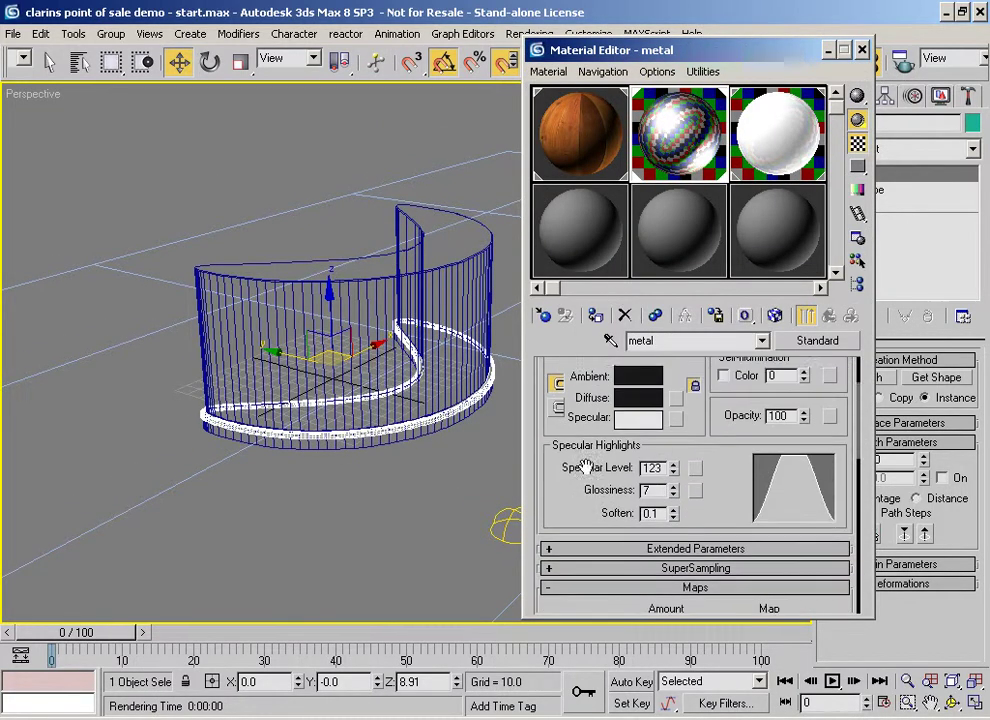
scroll(386, 418, "up", 4)
scroll(386, 418, "down", 4)
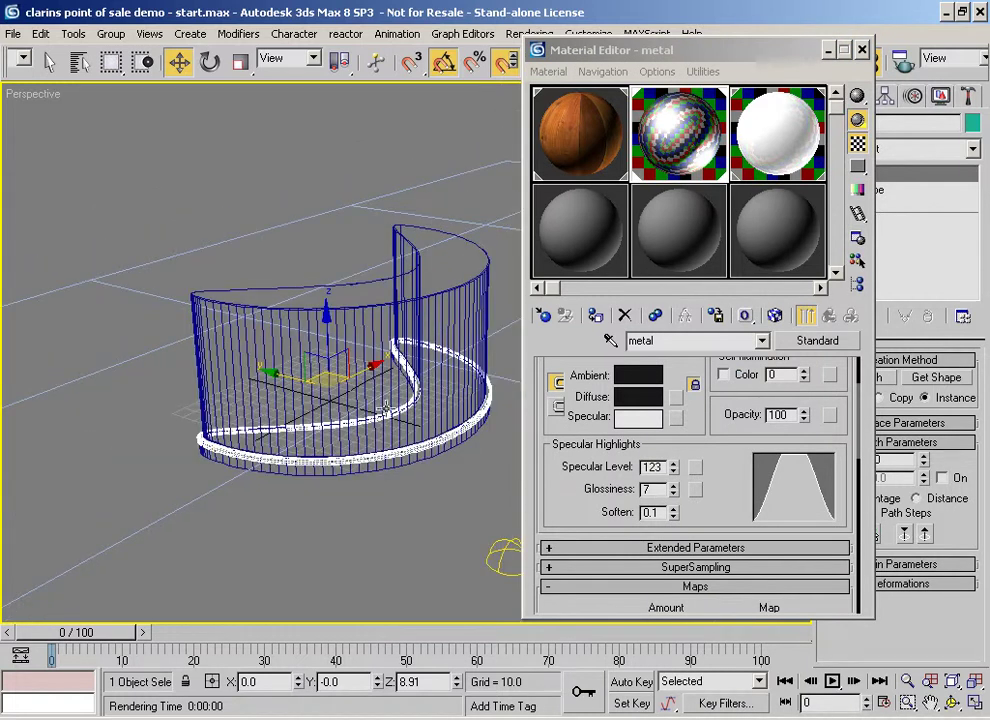
- Render the Perspective view as a single frame at 320x240 and close the render windows
left_click(905, 63)
left_click(775, 290)
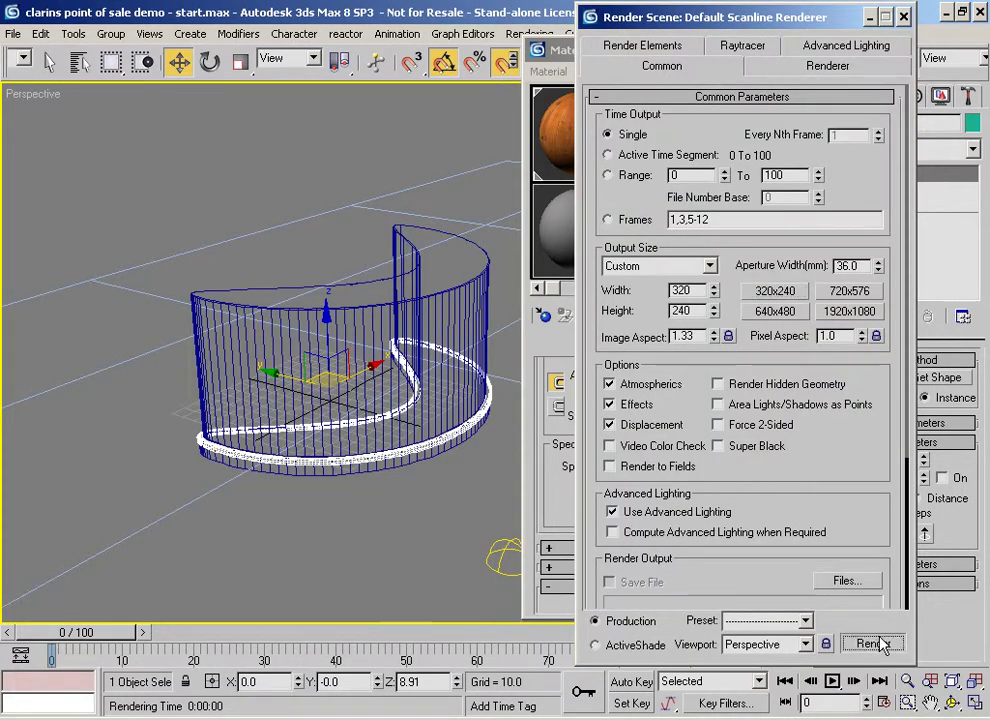
left_click(872, 643)
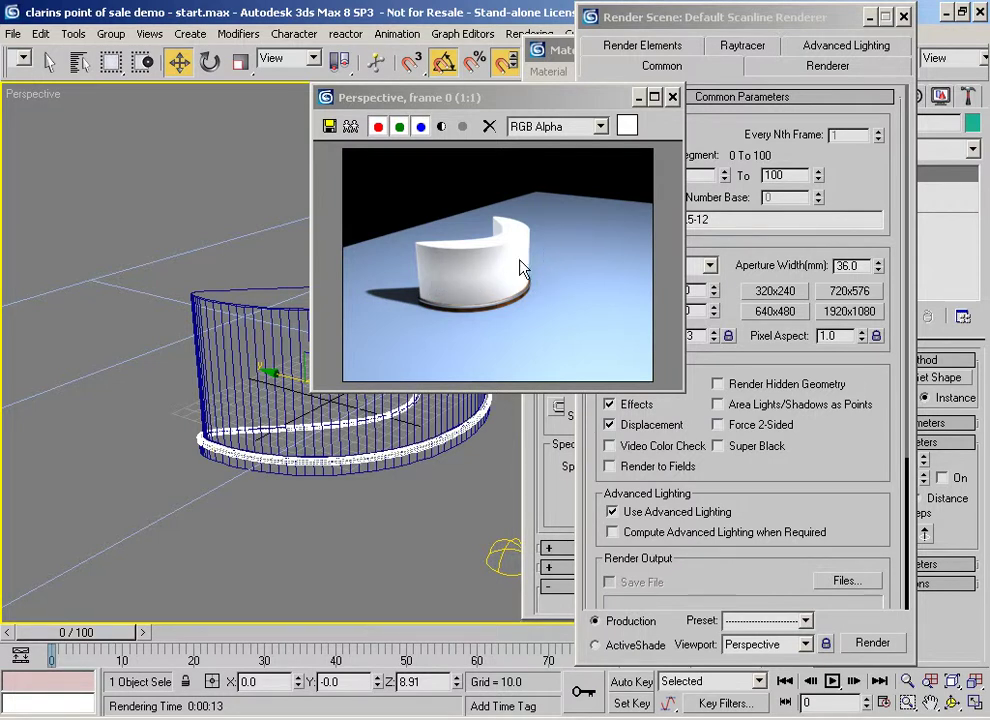
left_click(672, 97)
left_click(903, 16)
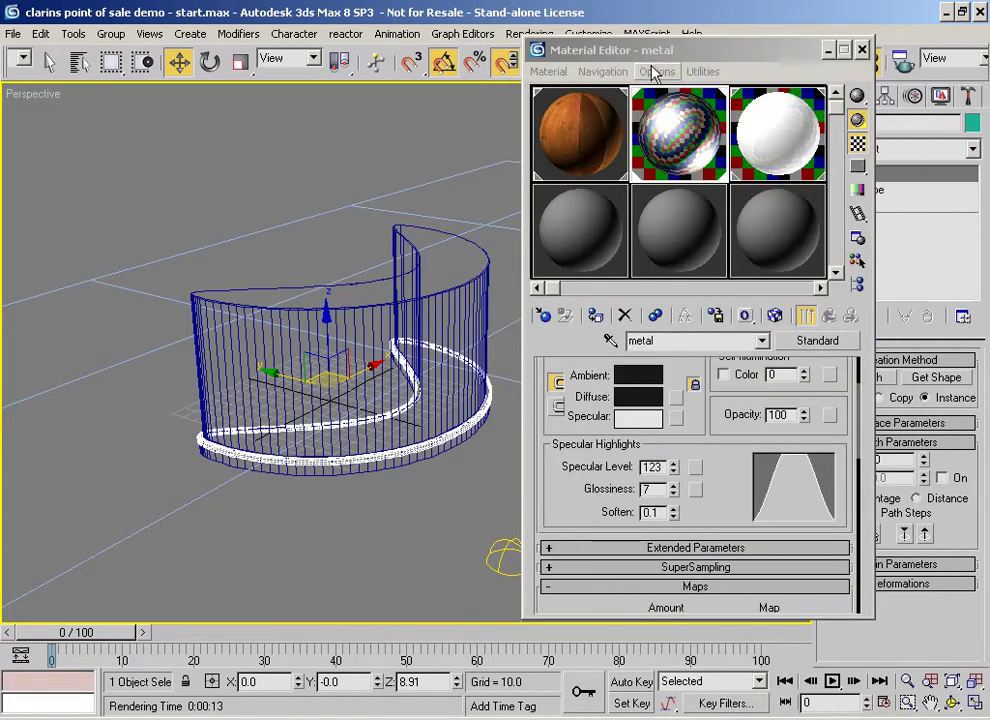
- Review the Blinn basic parameters, specular highlights and maps of the internal lit gradient material
left_click_drag(660, 56, 680, 47)
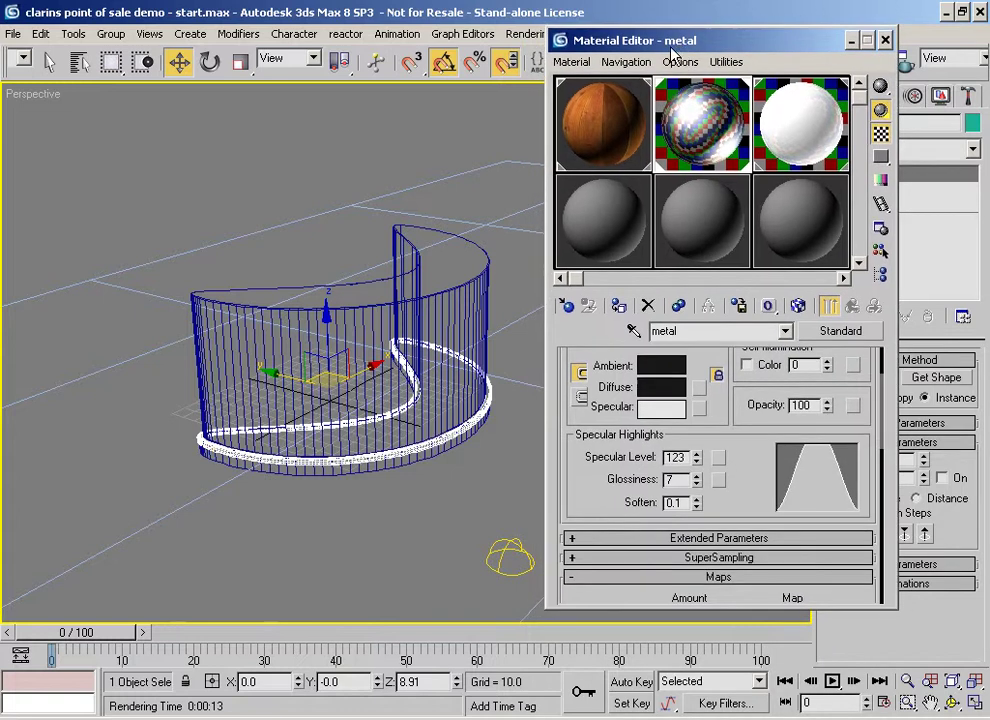
left_click(795, 140)
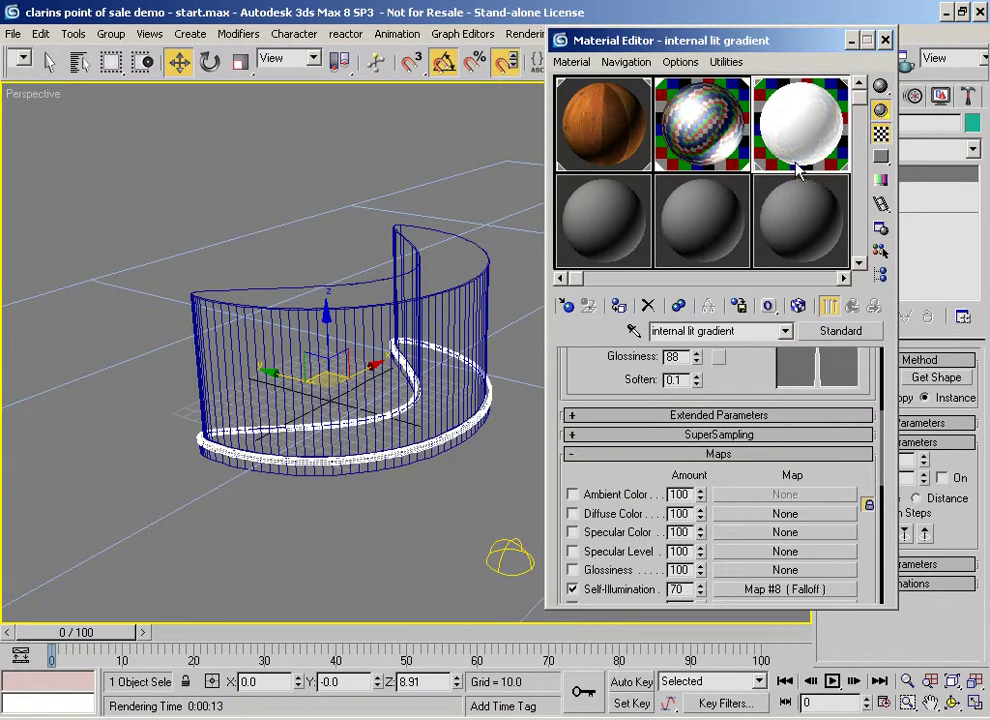
left_click_drag(753, 368, 743, 532)
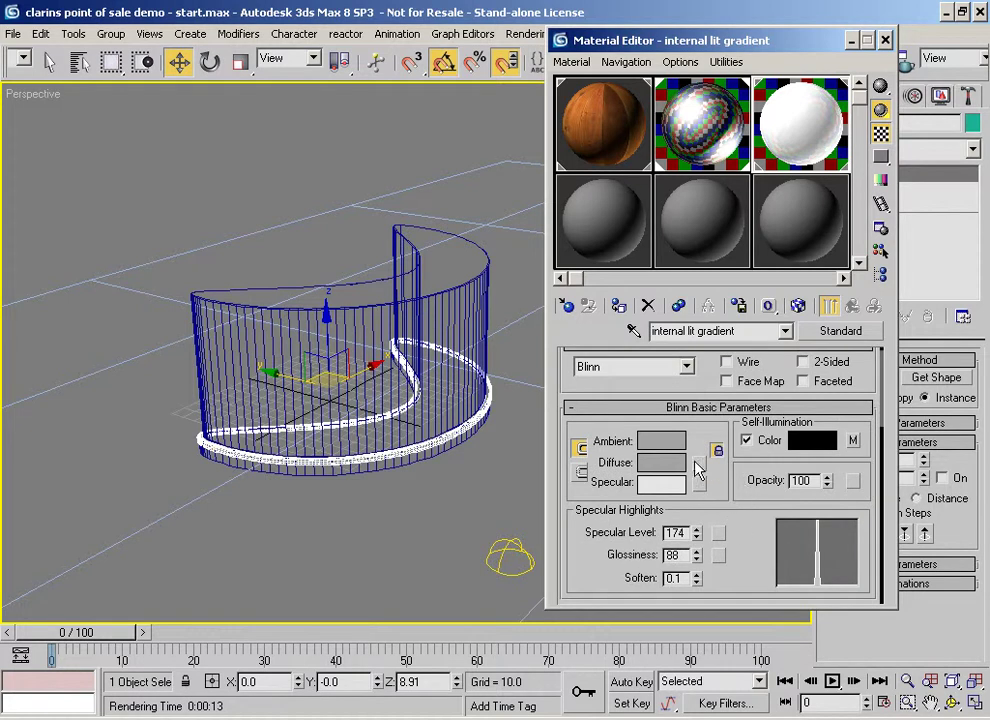
scroll(740, 462, "down", 4)
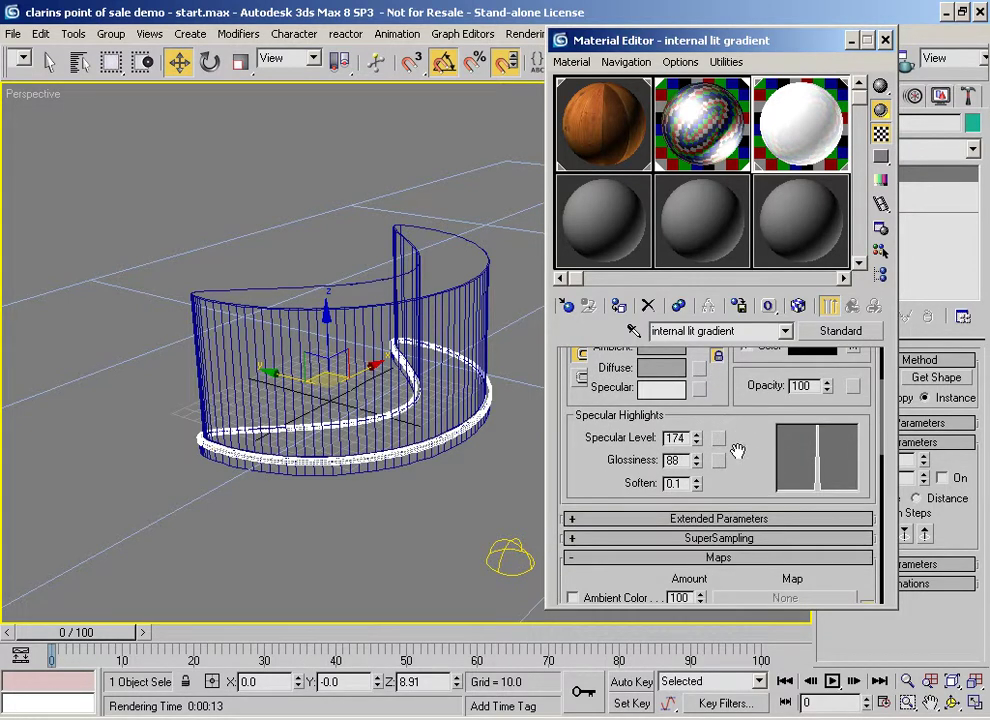
scroll(775, 486, "up", 2)
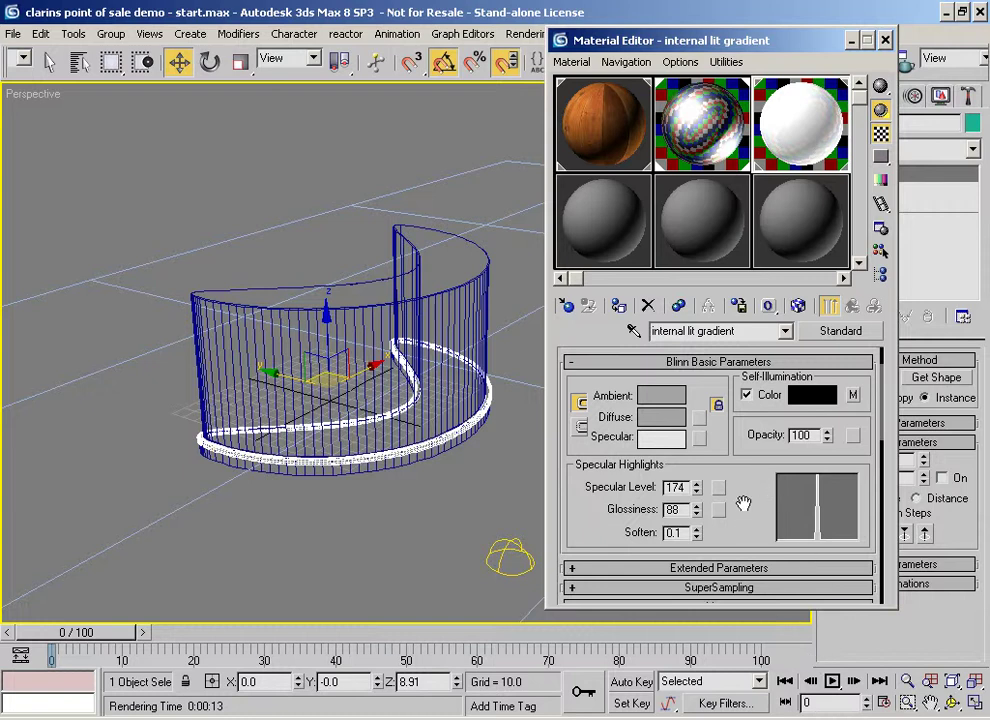
left_click_drag(751, 515, 764, 601)
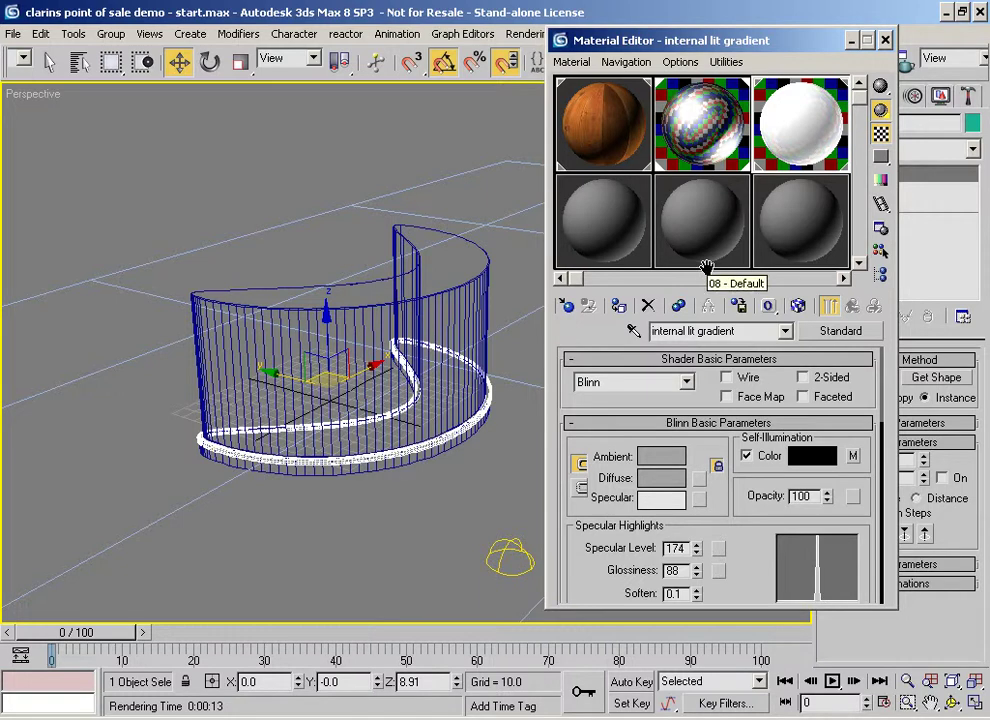
- Convert the internal lit gradient material to a Blend material, keeping the old material as a sub-material
left_click(840, 331)
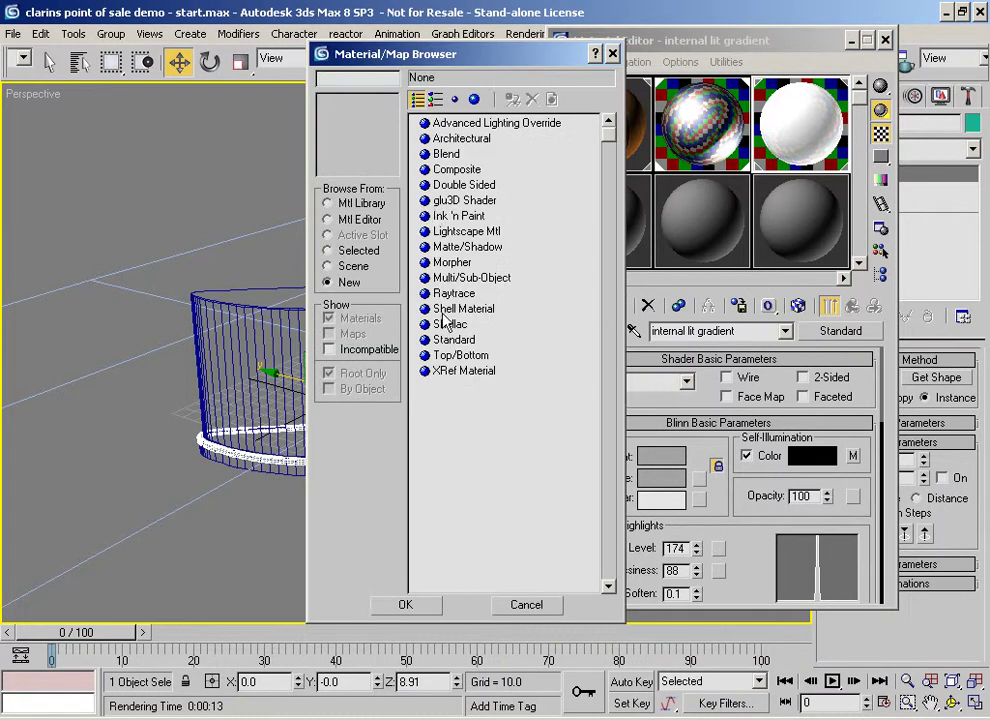
double_click(446, 154)
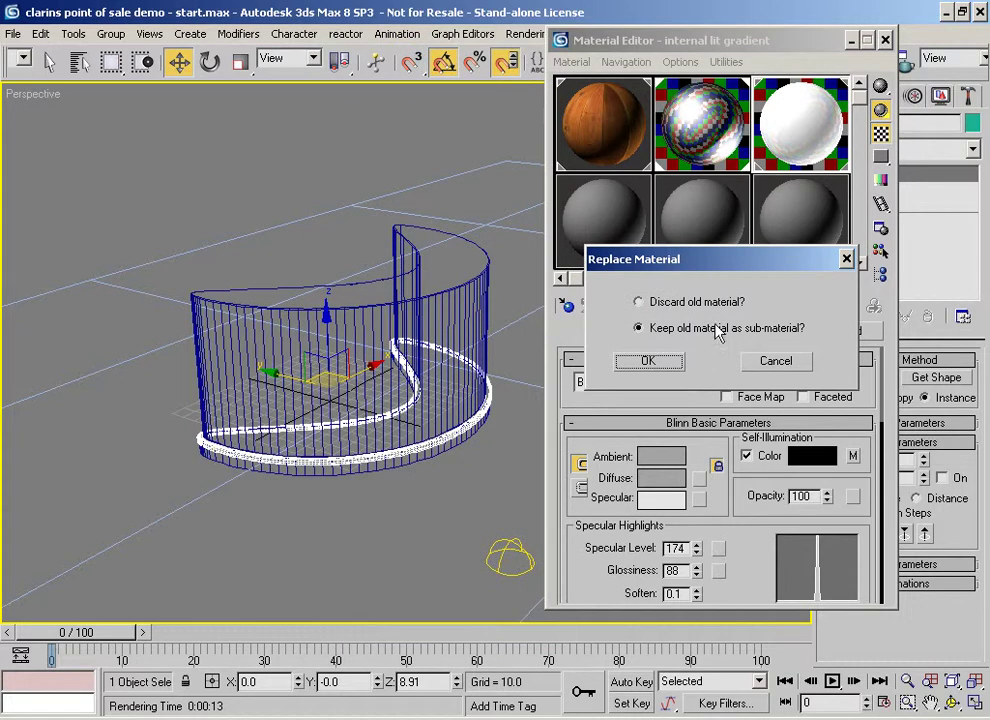
left_click(645, 362)
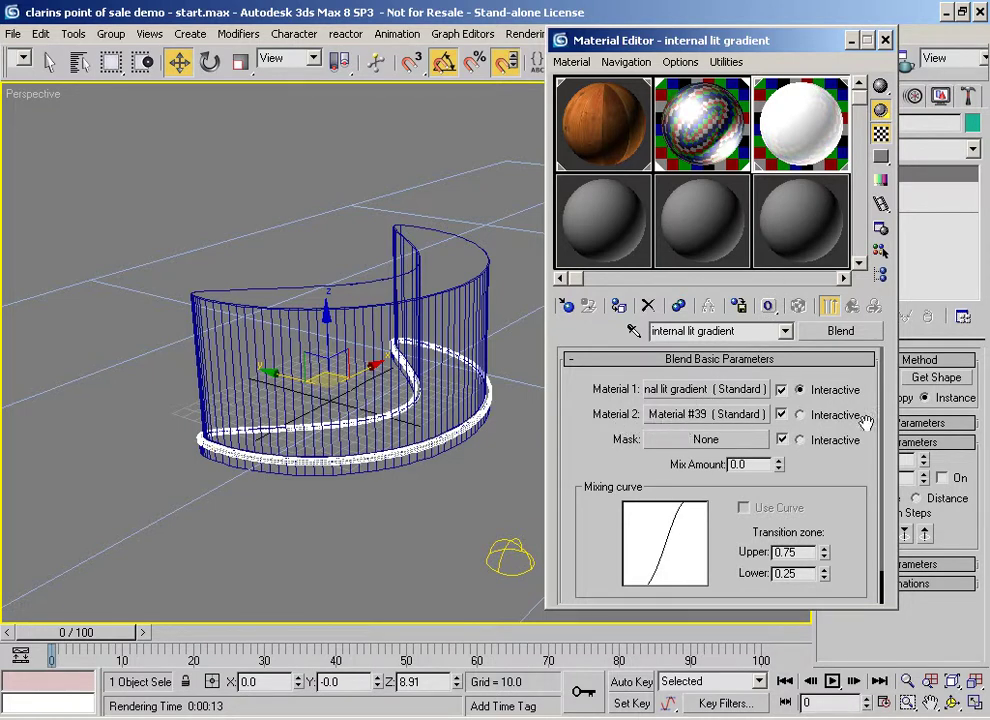
- Set the diffuse colour of the Blend's Material 2 to near-black, RGB 2, 2, 2
left_click(745, 414)
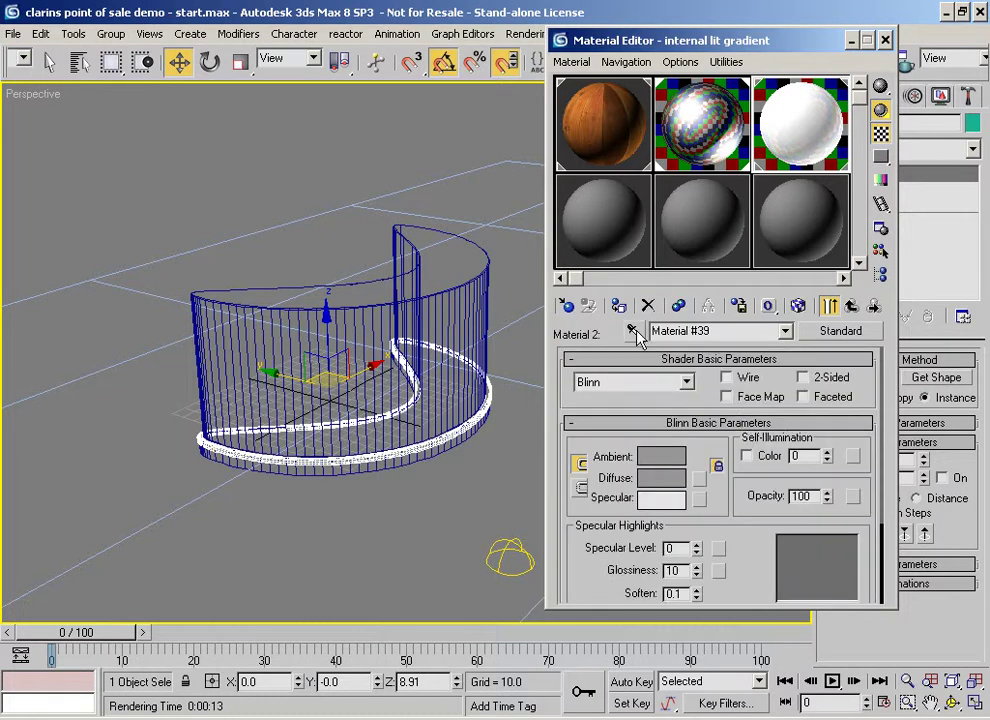
left_click(653, 481)
left_click_drag(531, 219, 545, 143)
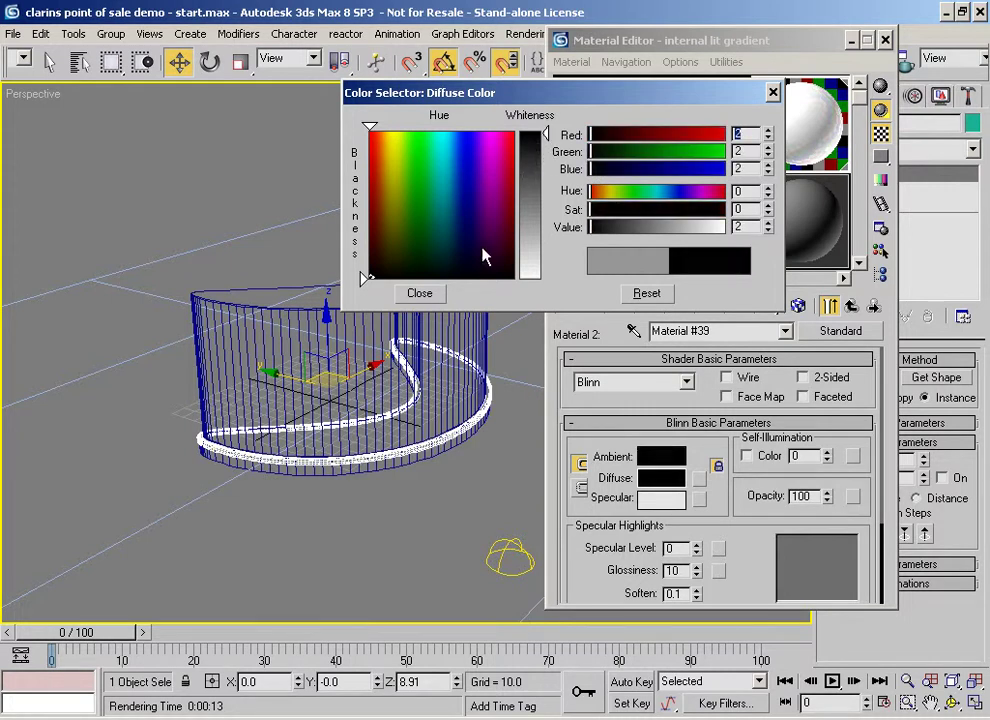
- Set Material 2's specular level to 123 and glossiness to 7, using the metal material's specular highlights as reference
left_click(419, 293)
scroll(663, 560, "down", 4)
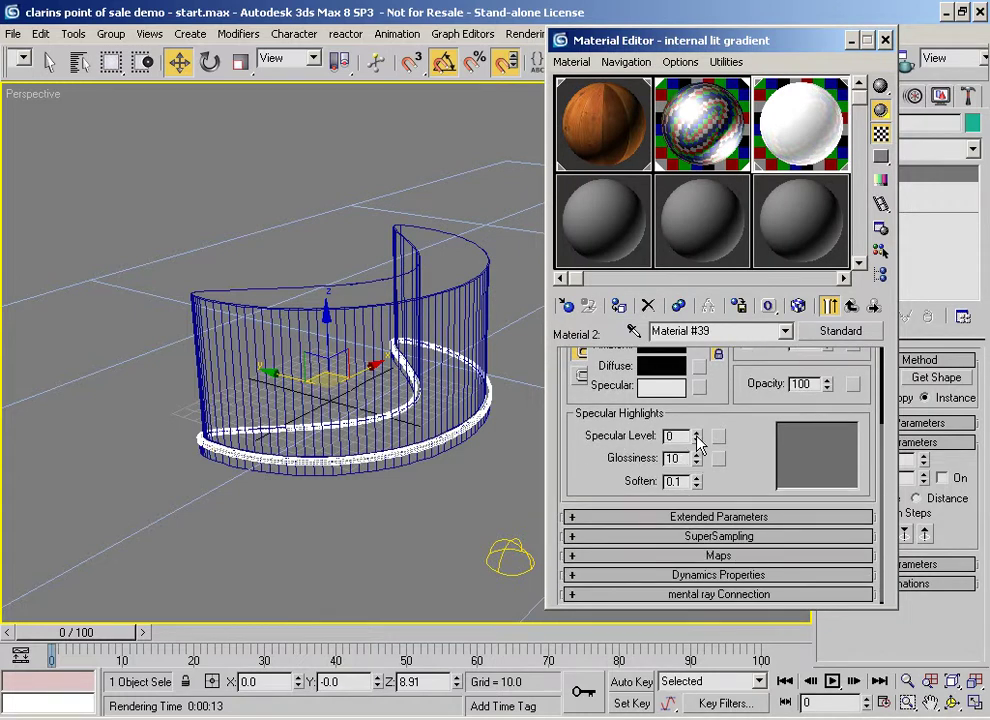
left_click_drag(698, 443, 698, 408)
left_click(727, 130)
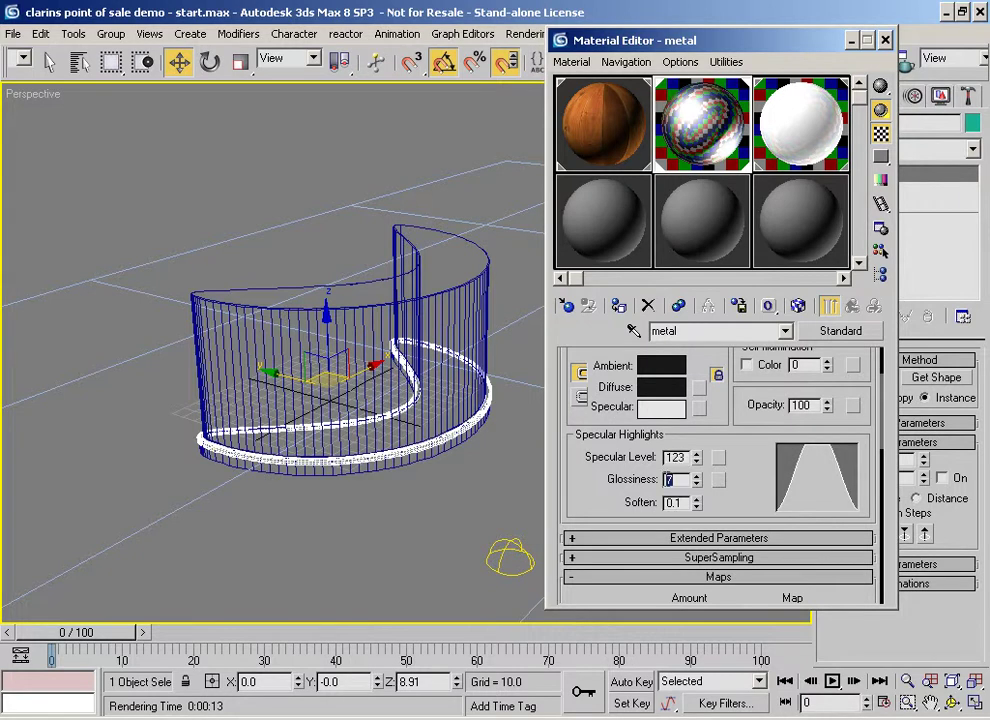
left_click(813, 137)
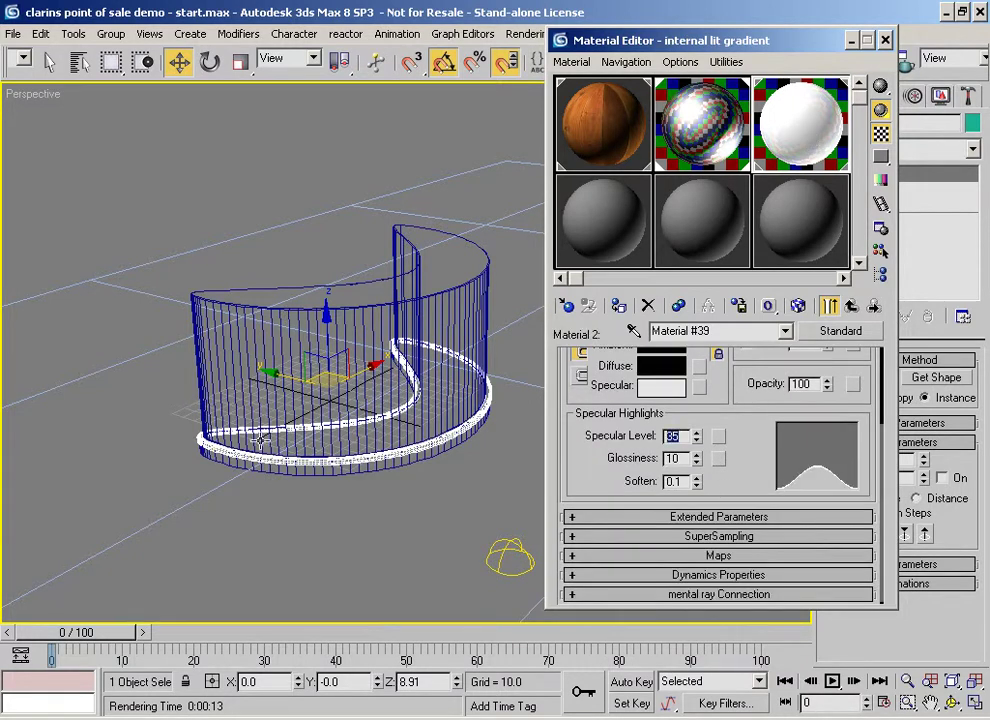
type("123")
key("Return")
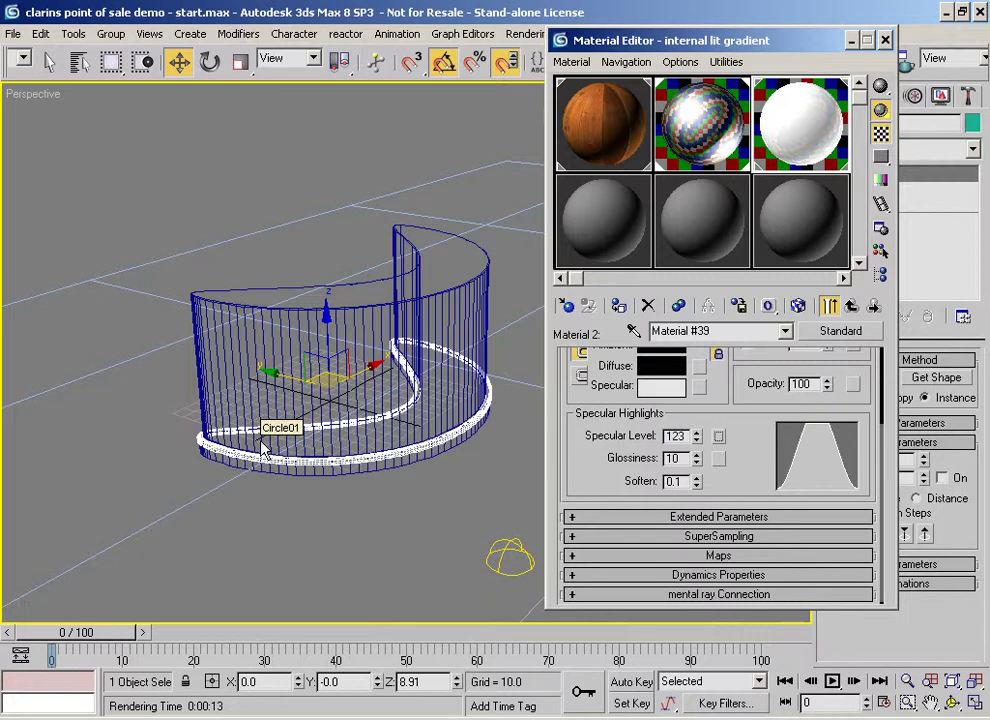
key("Return")
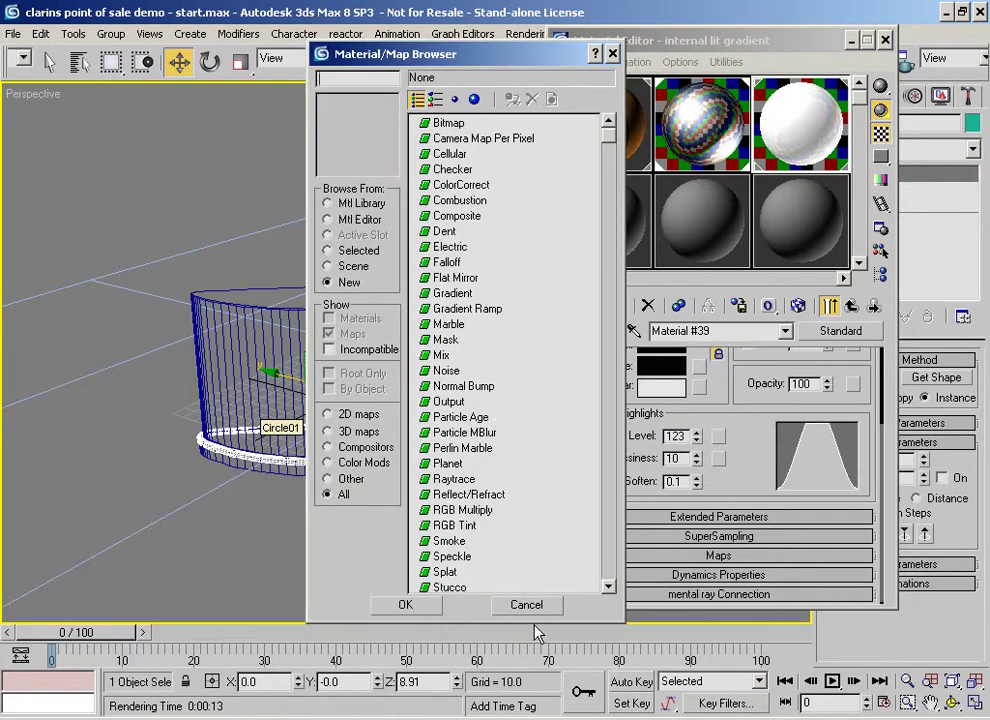
left_click(527, 604)
type("7")
key("Return")
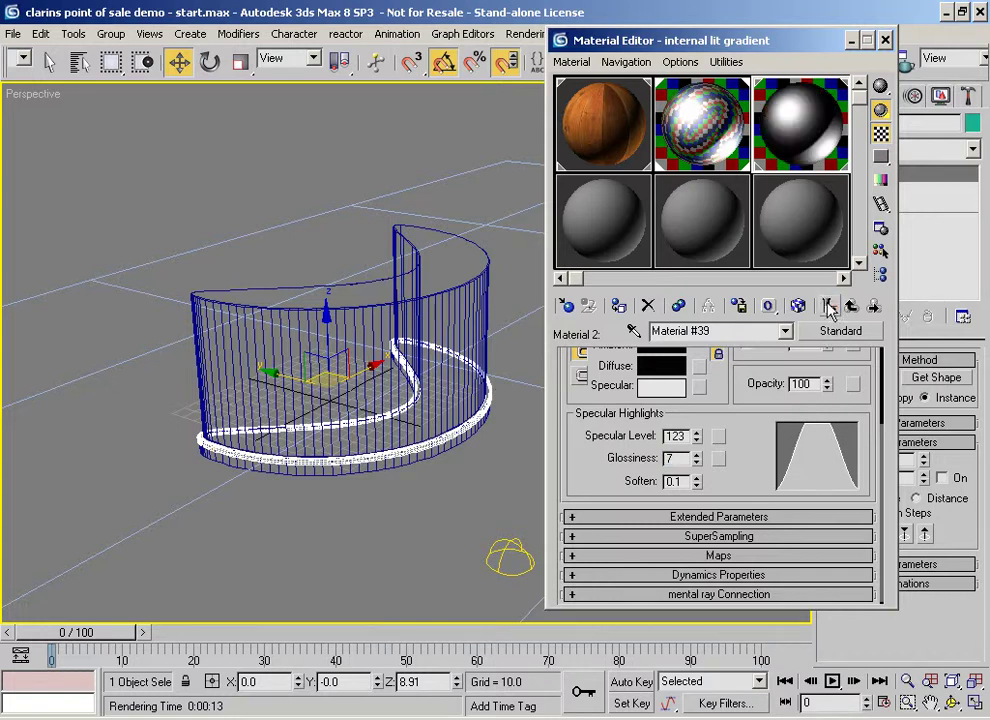
- Assign a Raytrace map to the Reflection channel of Material 2 and return to its maps
mouse_move(745, 444)
left_mouse_down()
mouse_move(747, 533)
mouse_move(746, 442)
left_mouse_up()
left_click(718, 553)
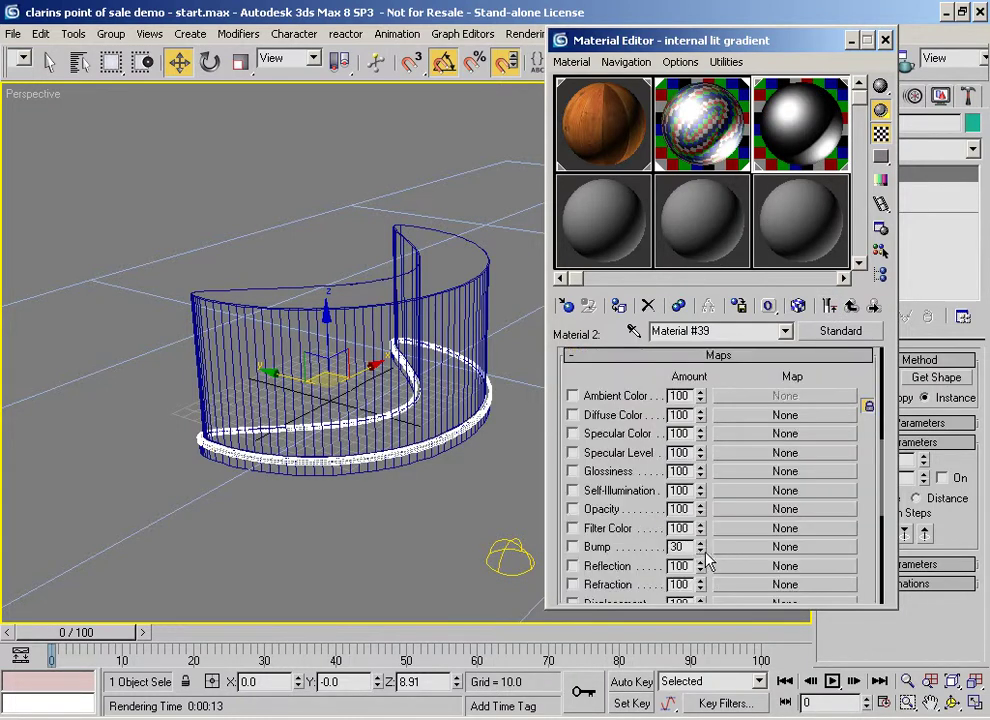
mouse_move(641, 350)
left_mouse_down()
mouse_move(641, 333)
mouse_move(641, 365)
left_mouse_up()
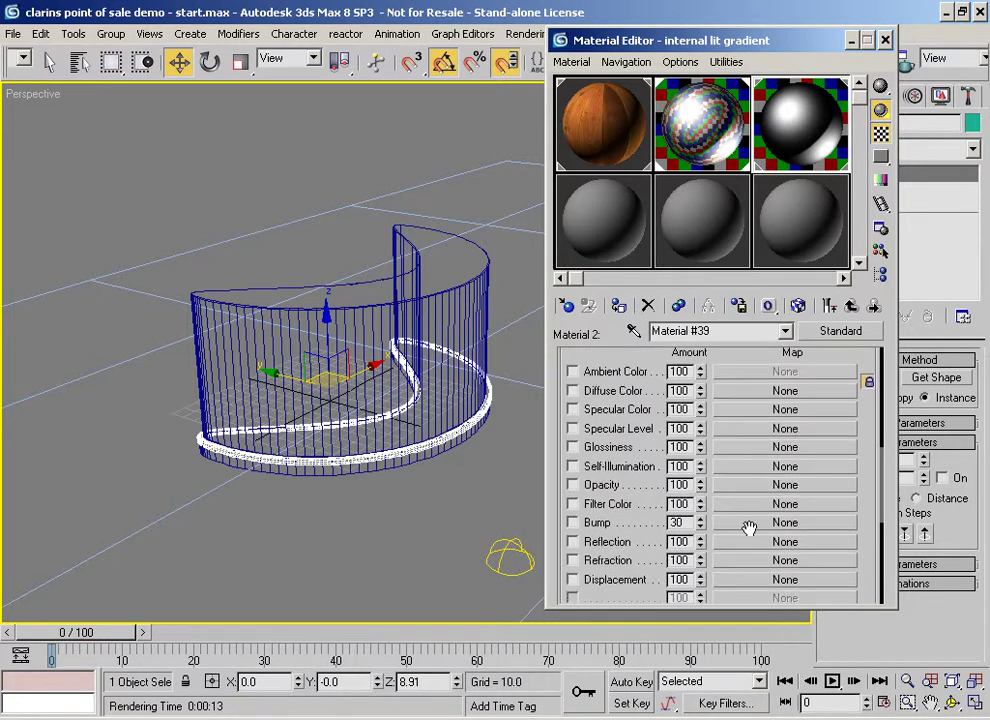
left_click(755, 550)
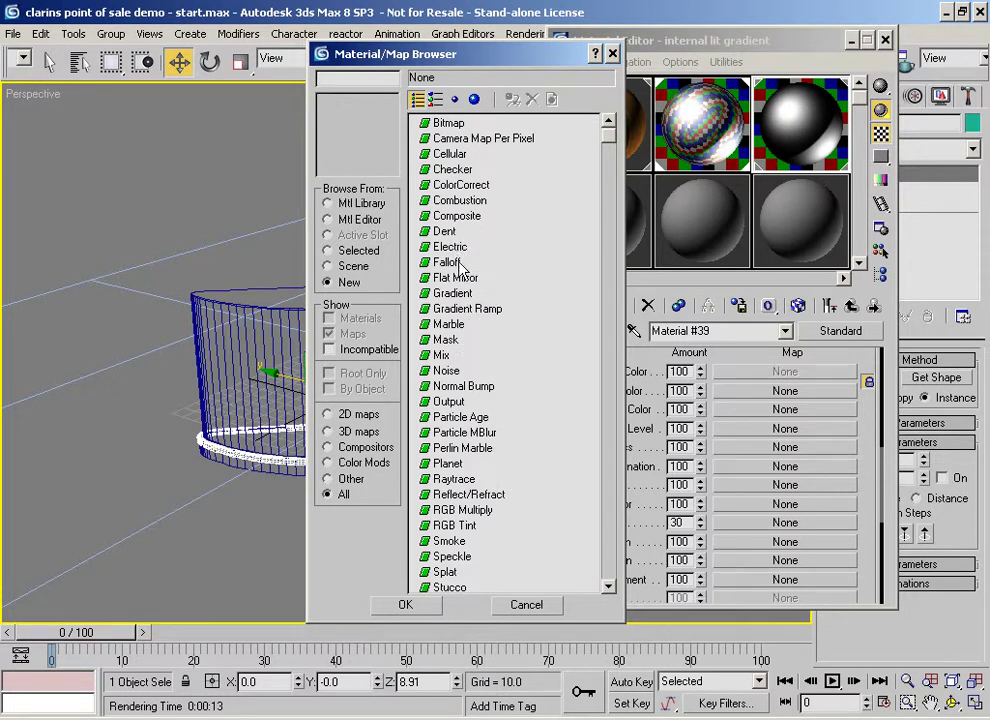
left_click_drag(508, 491, 514, 477)
double_click(452, 450)
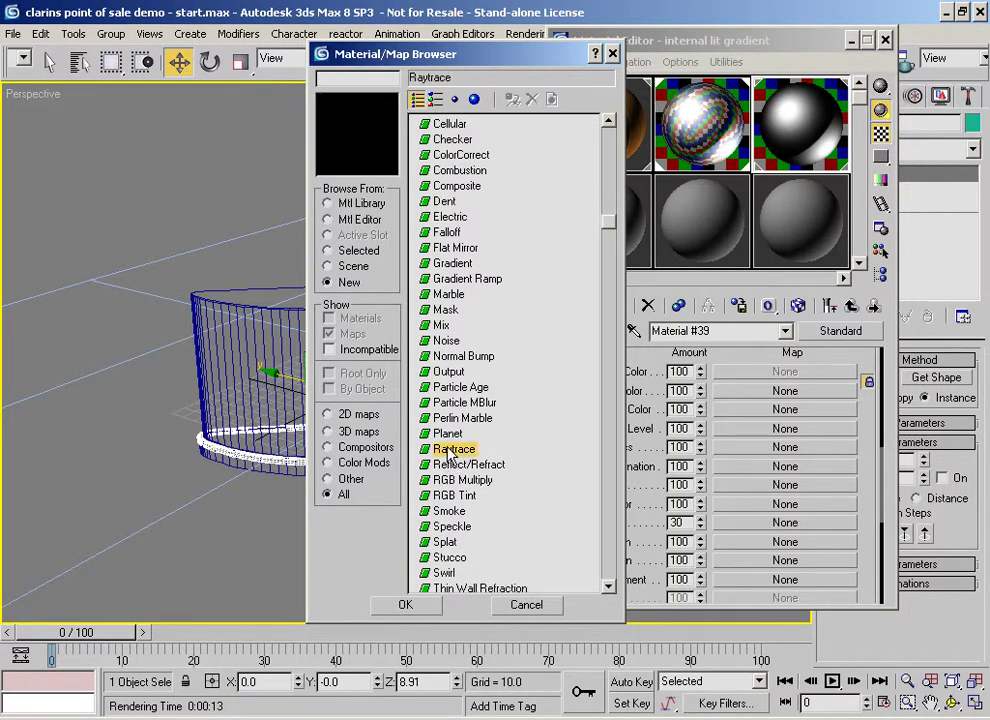
left_click(830, 306)
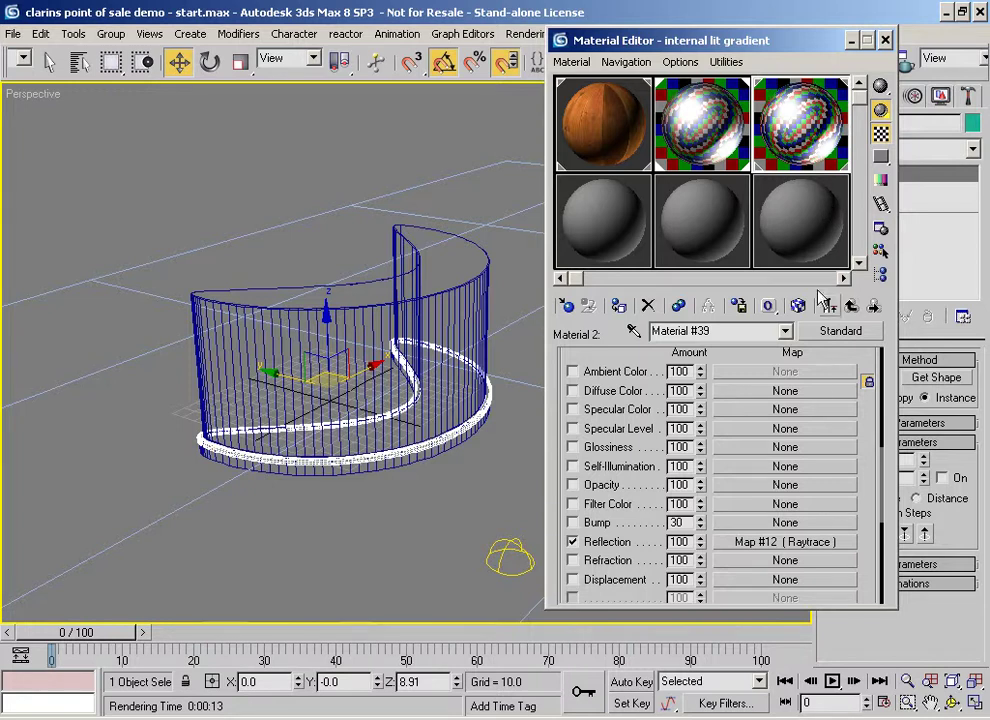
- Change Material 2's reflection map to RGB Tint, keeping the Raytrace map as its sub-map
left_click(812, 544)
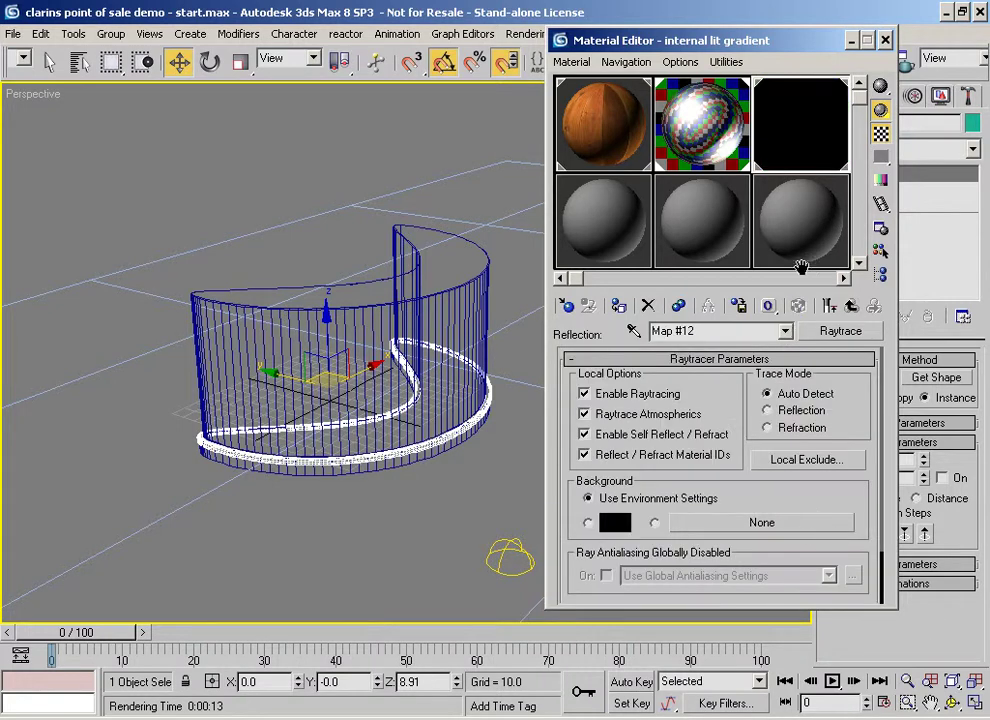
left_click(843, 334)
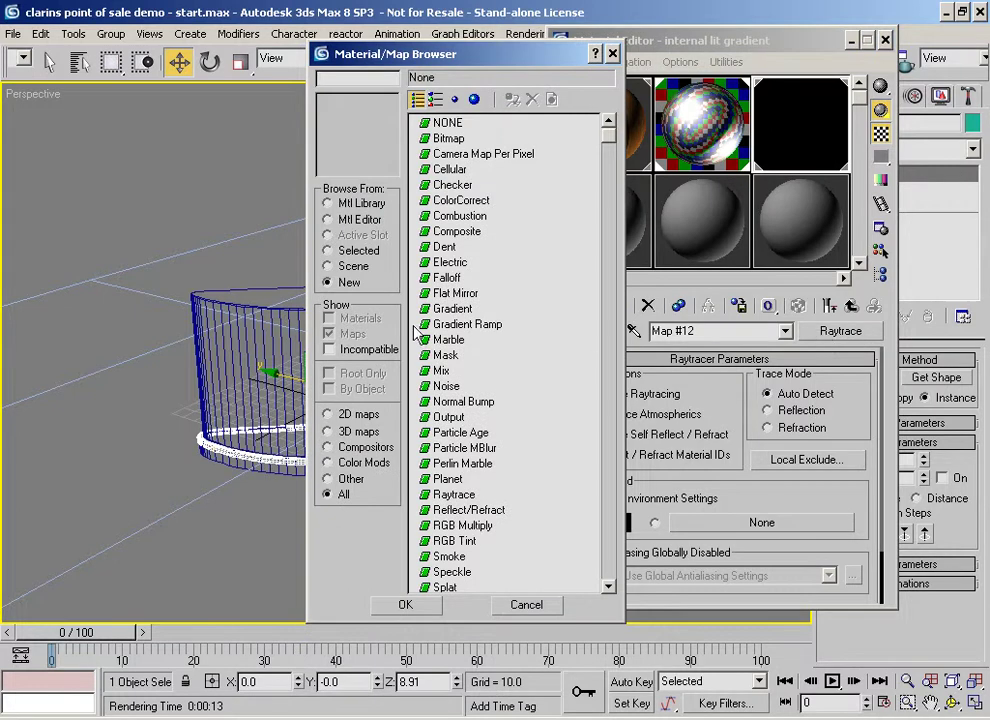
scroll(538, 404, "down", 1)
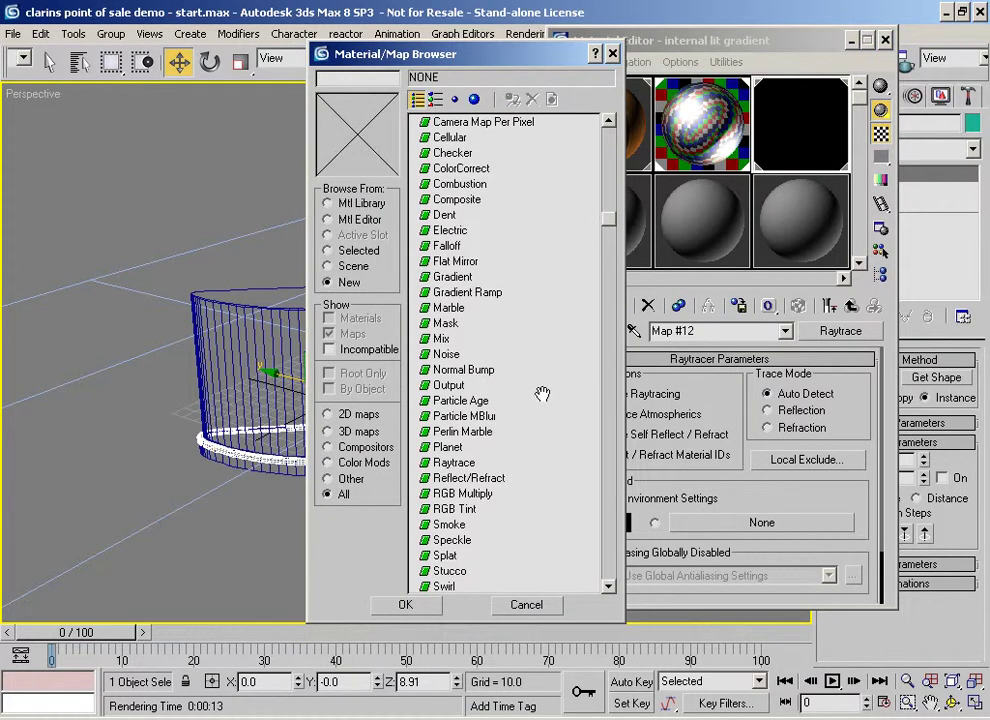
double_click(455, 505)
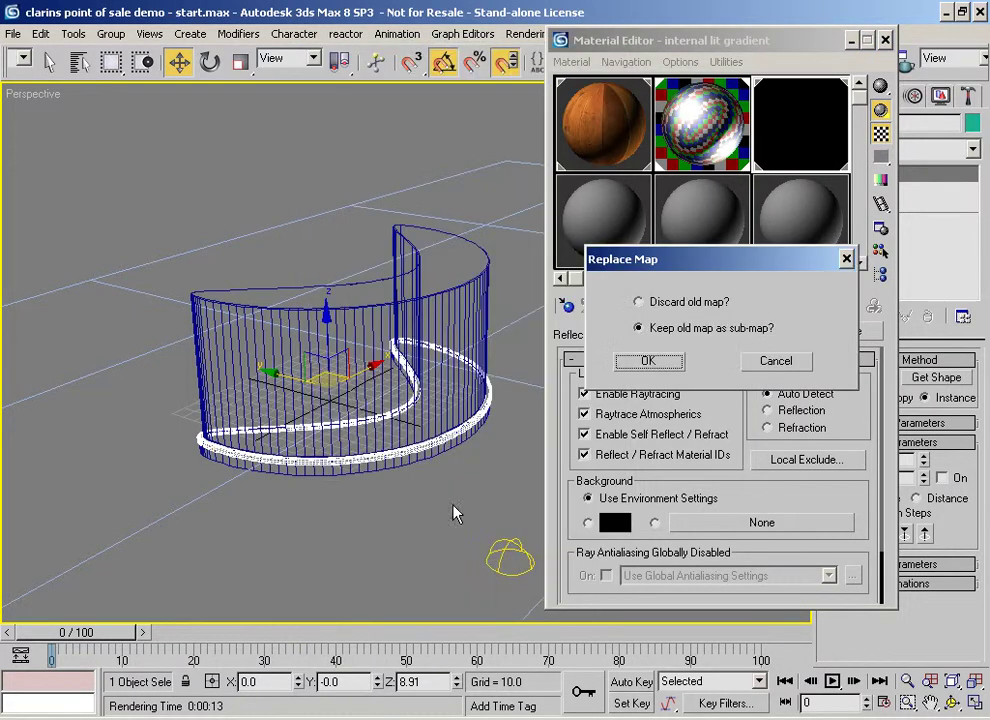
left_click(673, 372)
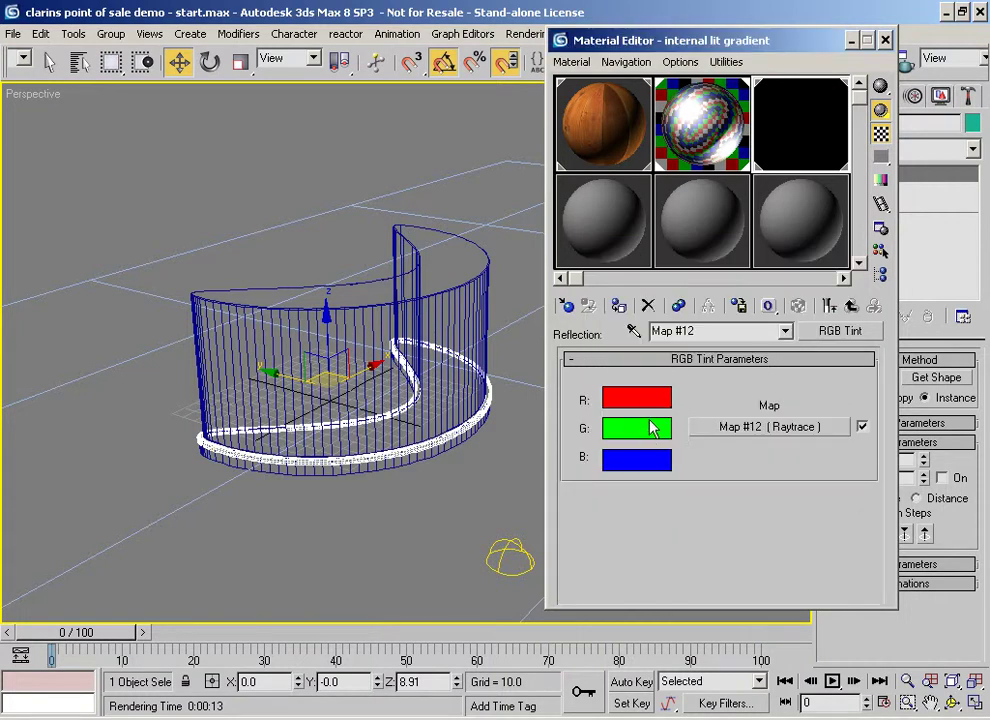
- Place an instance of the Blend's Material 2 in the empty sample slot below the Blend material
left_click(849, 308)
left_click(849, 308)
left_click_drag(703, 414, 818, 239)
left_click(678, 381)
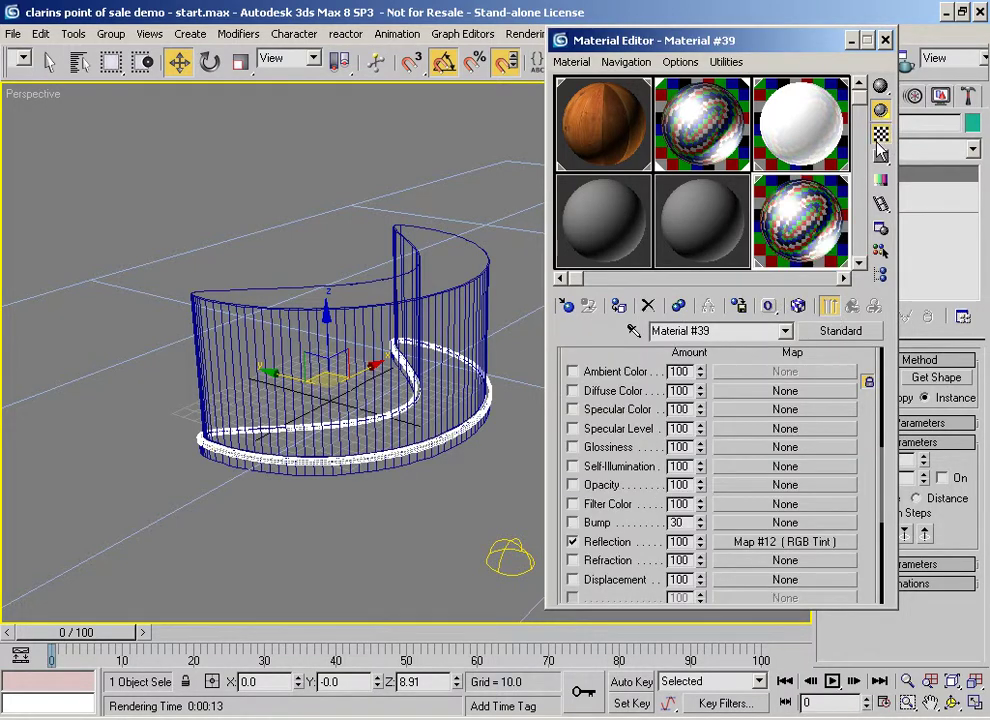
- Set the red tint of the instanced material's RGB Tint reflection map to orange, RGB 255, 69, 0
left_click(796, 545)
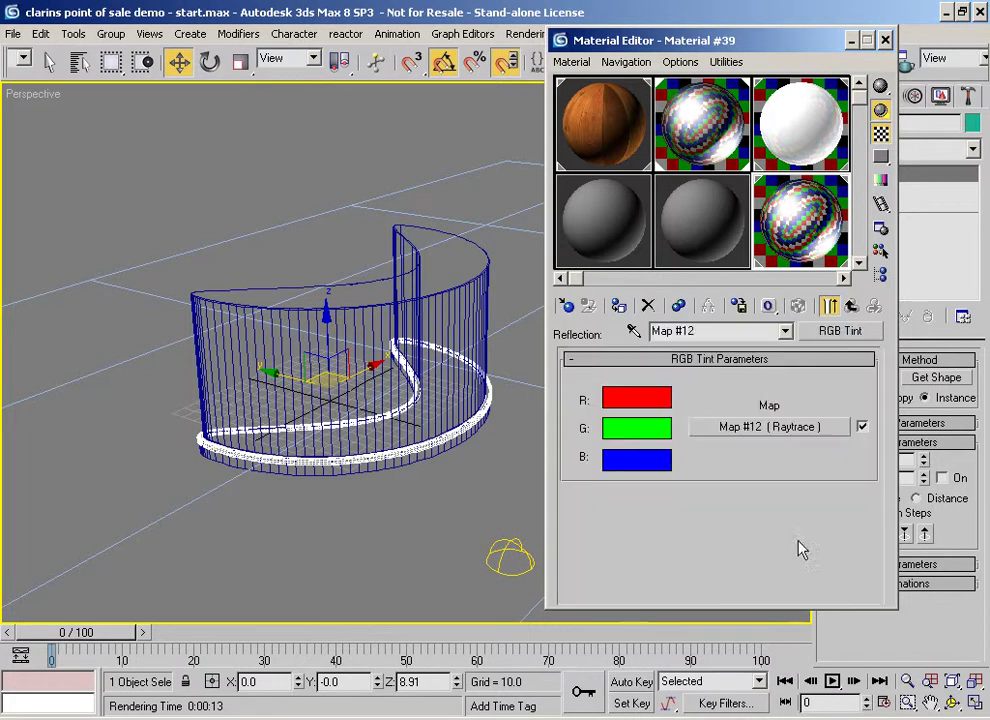
left_click(645, 404)
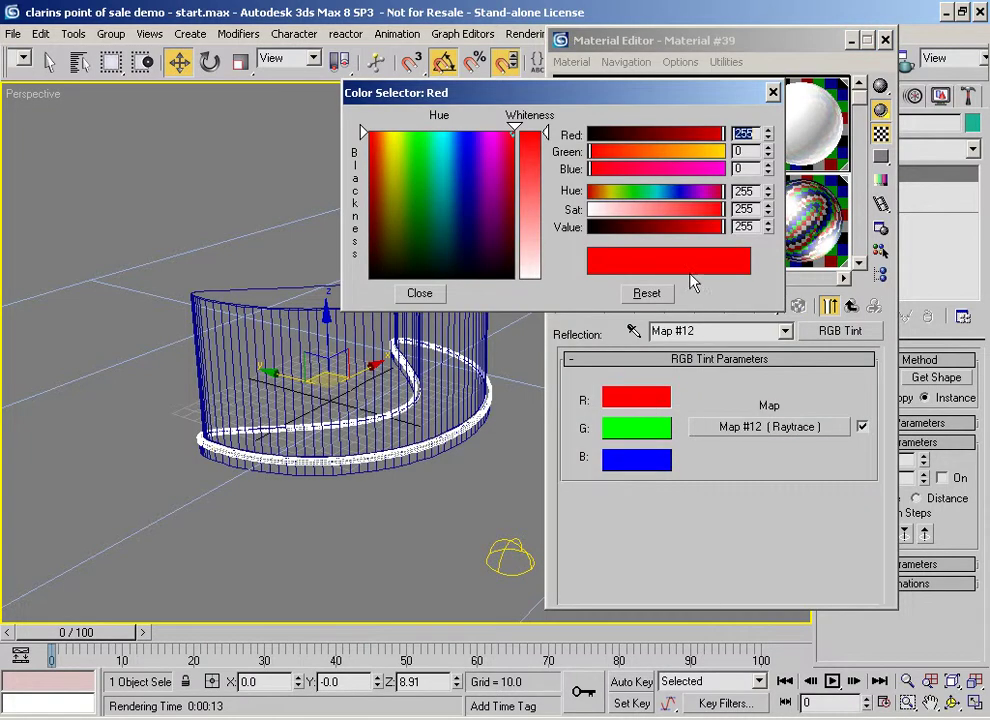
left_click_drag(610, 104, 367, 248)
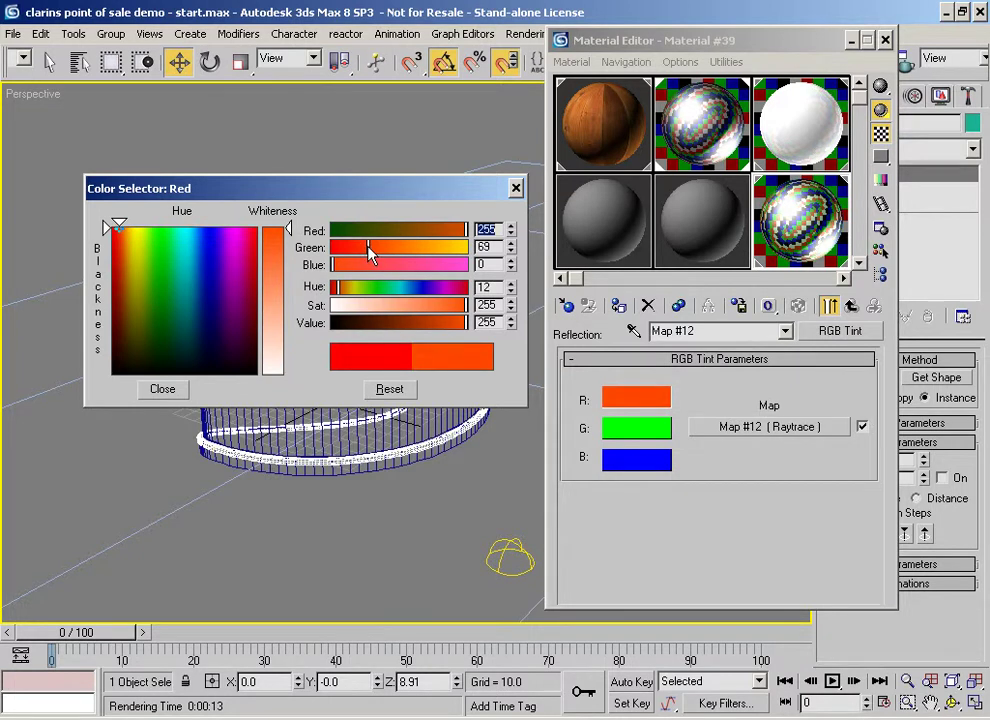
left_click(163, 389)
- Shift the green tint to yellow-green with red about 80 and slightly less green, and the blue tint to a softer violet-blue
left_click(636, 428)
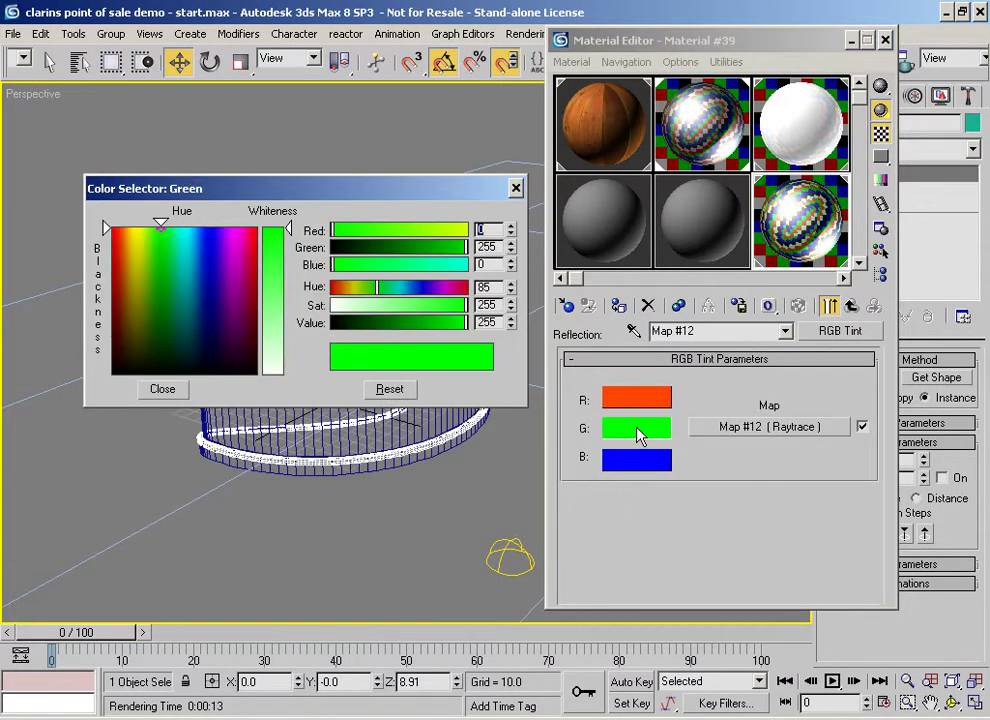
left_click_drag(348, 232, 376, 229)
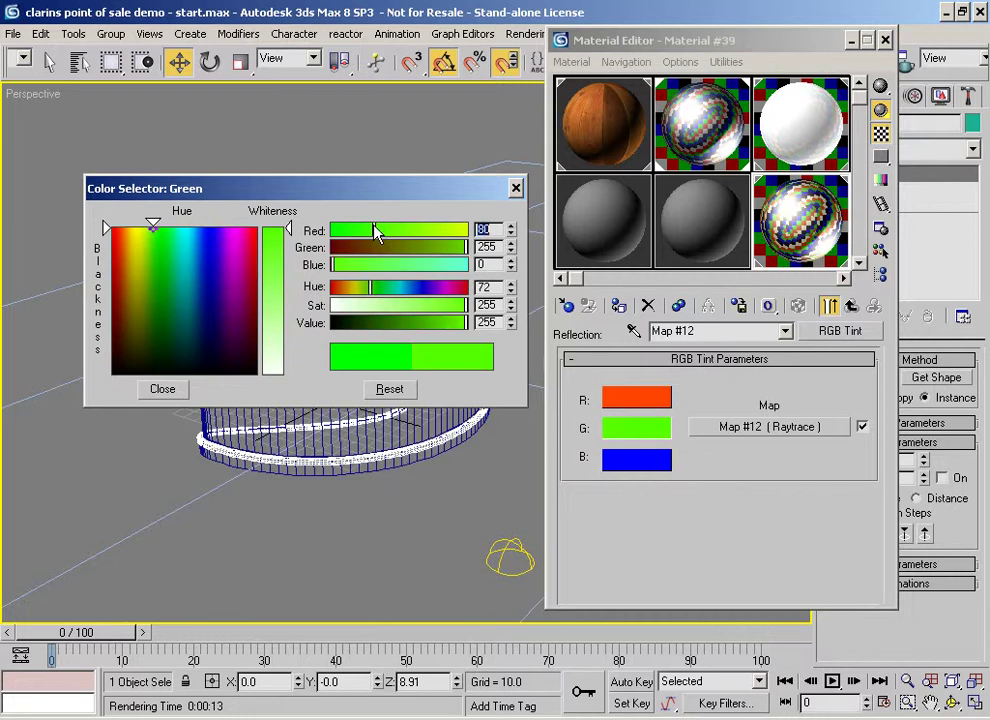
mouse_move(464, 248)
left_mouse_down()
mouse_move(433, 254)
mouse_move(447, 250)
left_mouse_up()
left_click(636, 459)
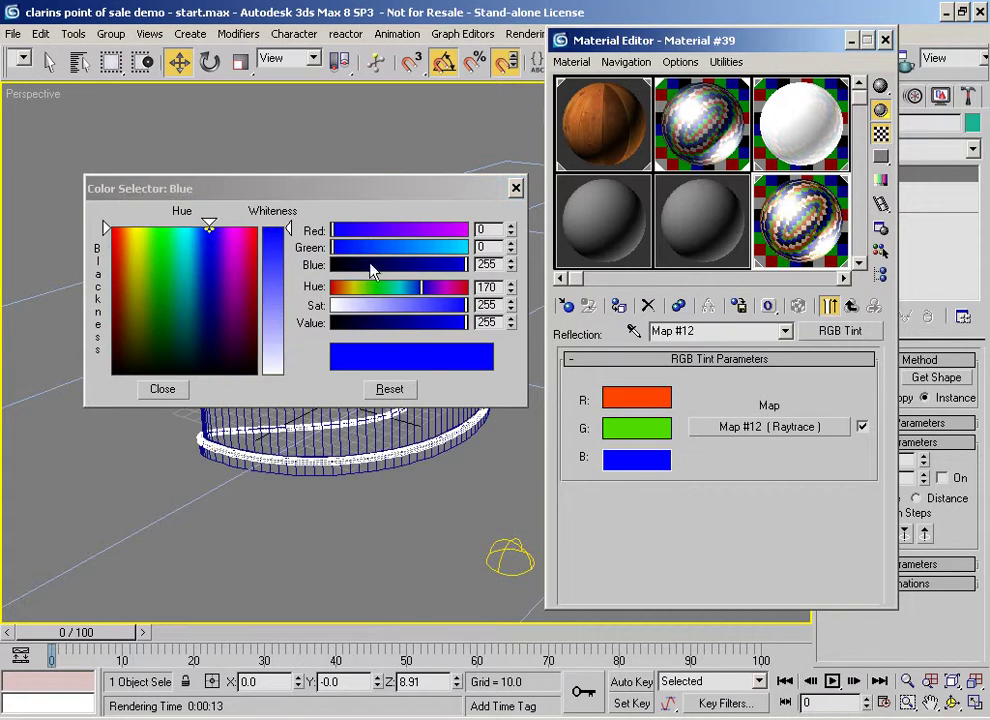
left_click_drag(345, 236, 369, 250)
mouse_move(465, 264)
left_mouse_down()
mouse_move(438, 268)
mouse_move(449, 267)
left_mouse_up()
left_click(178, 389)
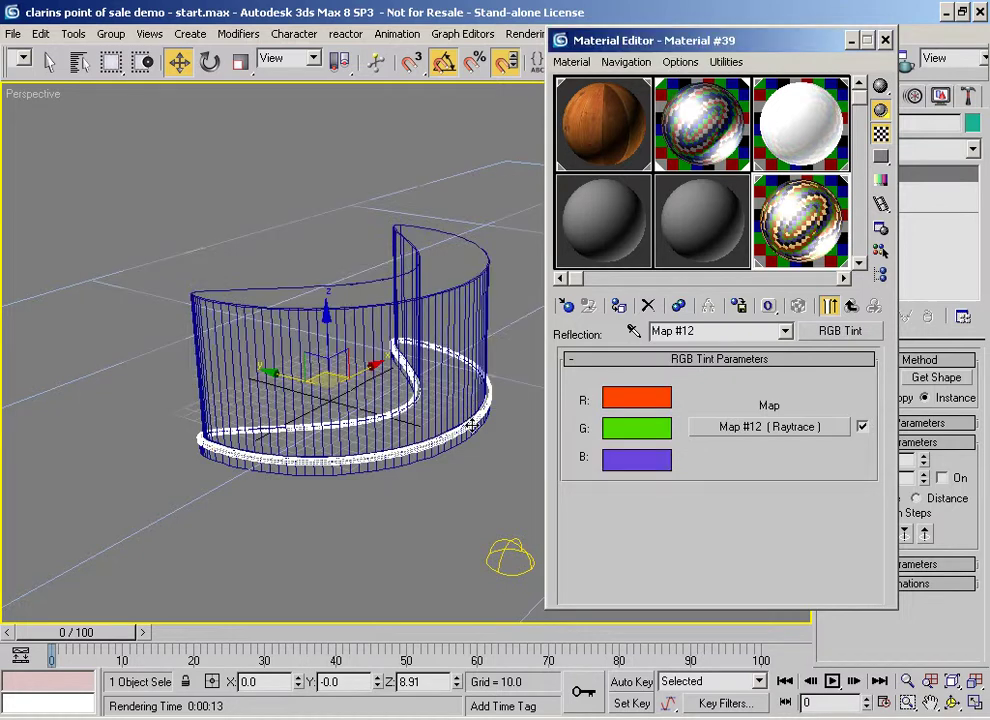
- Darken the green tint to RGB 52, 139, 0 and lower the blue tint's value to a deep violet
left_click(638, 401)
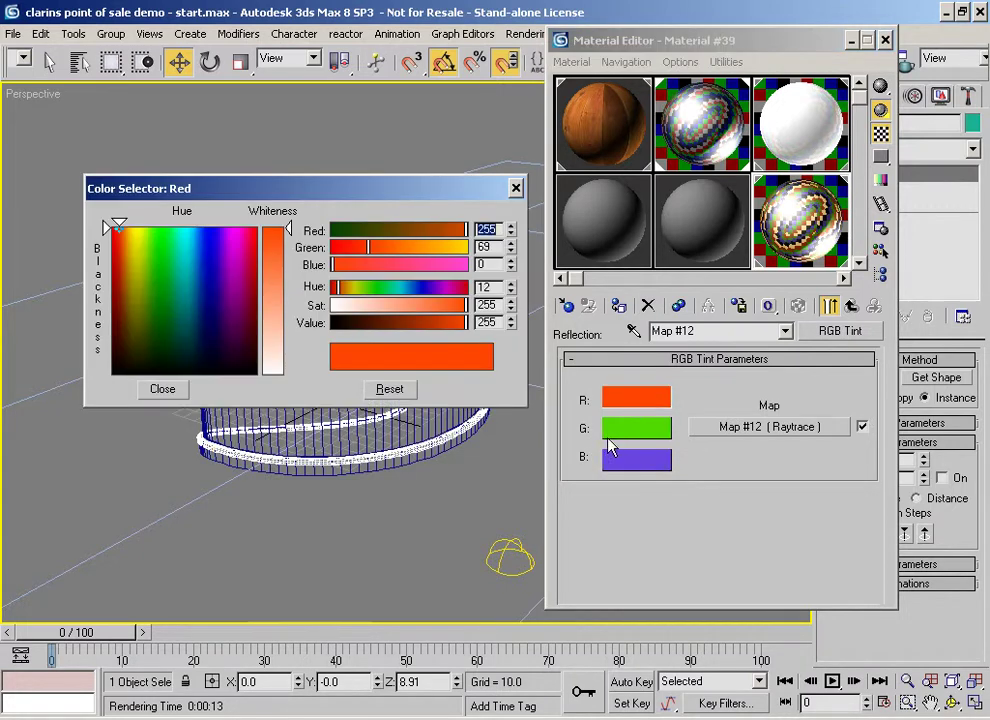
left_click(630, 429)
left_click_drag(443, 324, 404, 327)
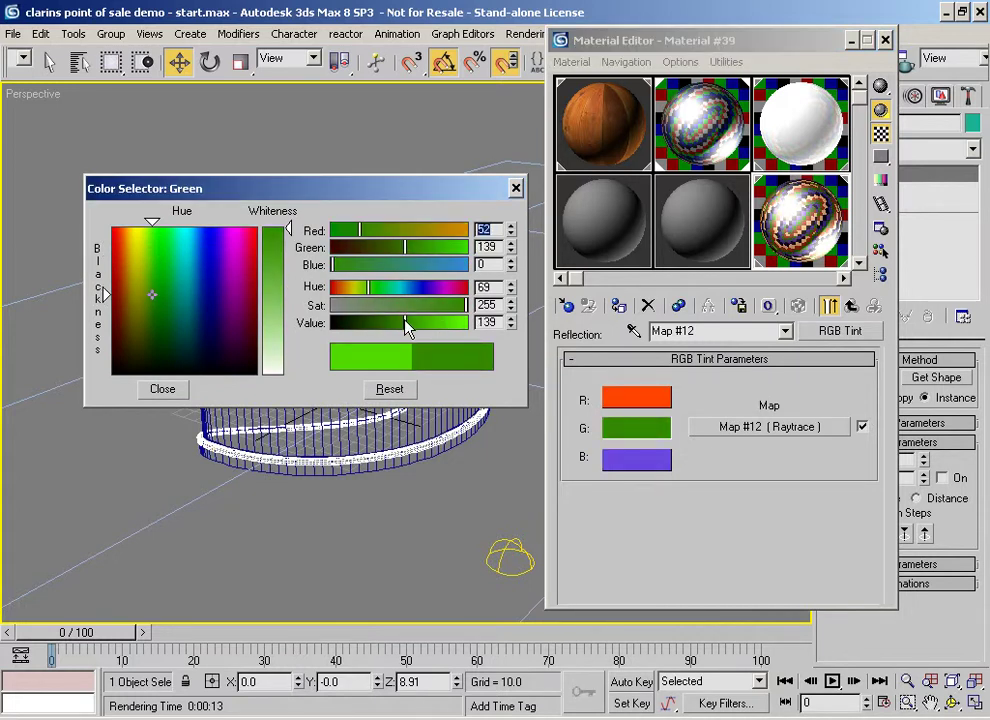
left_click(638, 460)
left_click_drag(433, 325, 377, 321)
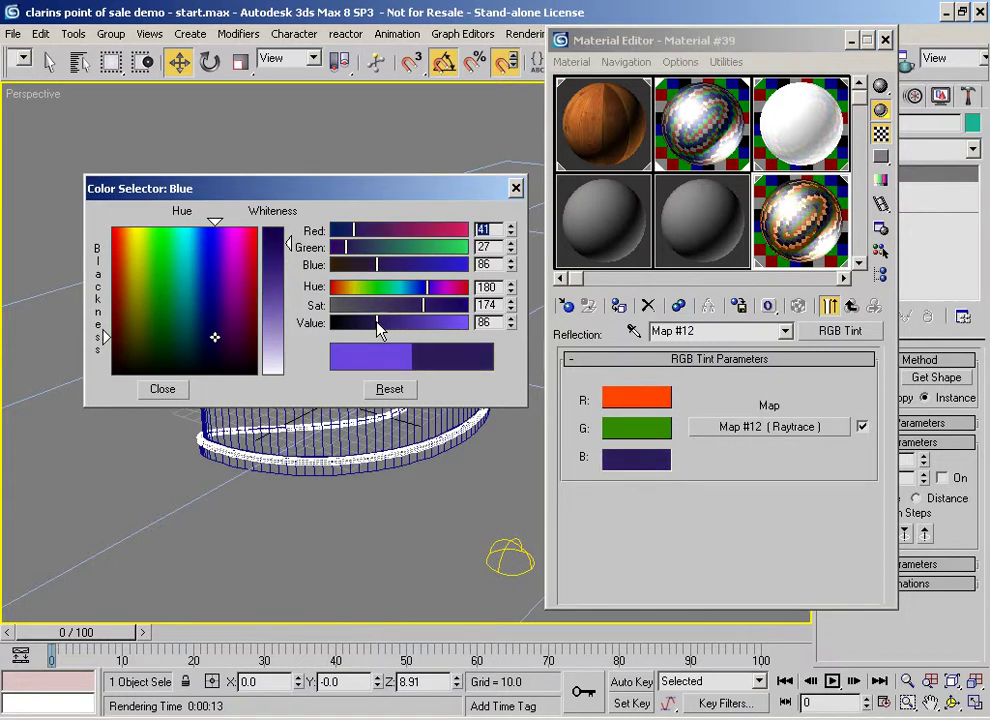
- Fine-tune the red tint to a redder orange, about RGB 255, 60, 0
left_click(640, 403)
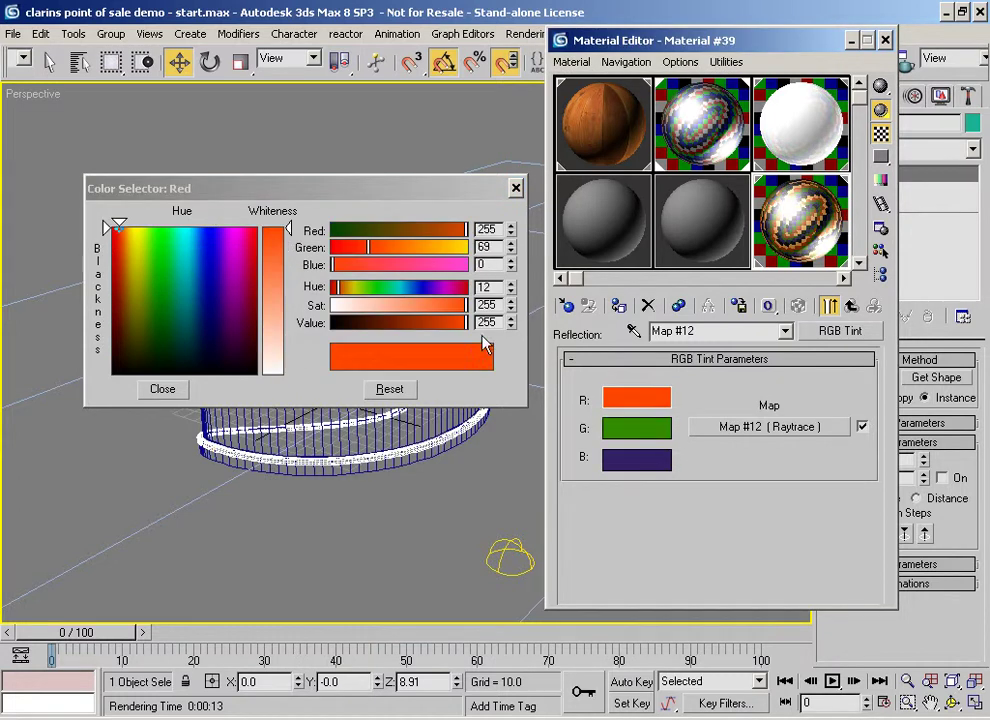
mouse_move(460, 330)
left_mouse_down()
mouse_move(398, 327)
mouse_move(463, 325)
left_mouse_up()
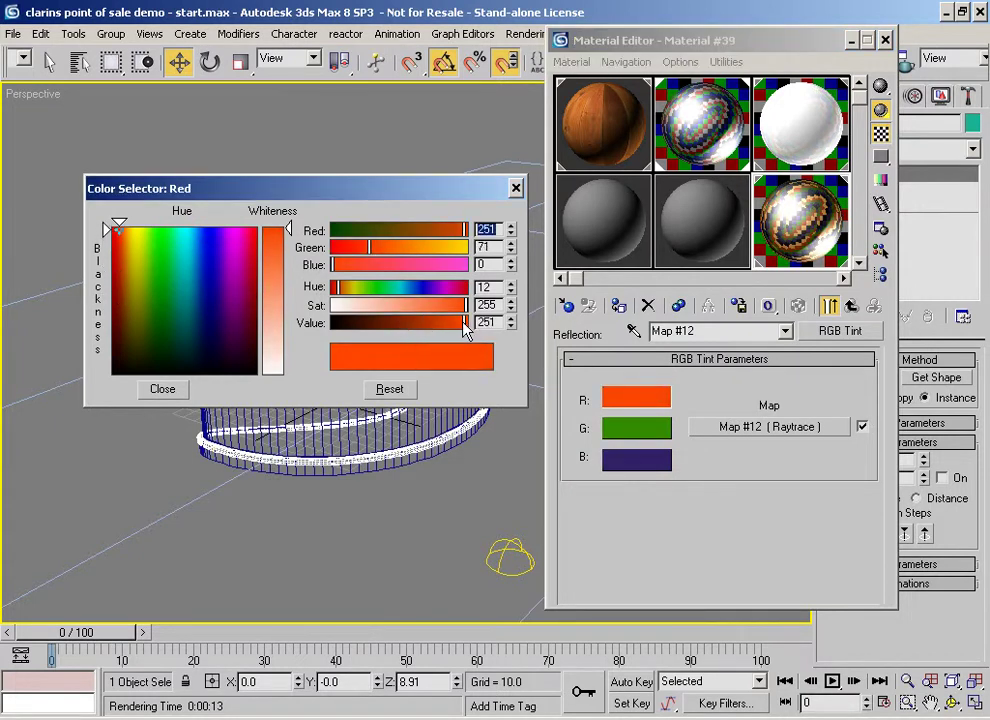
mouse_move(372, 250)
left_mouse_down()
mouse_move(386, 250)
mouse_move(374, 252)
left_mouse_up()
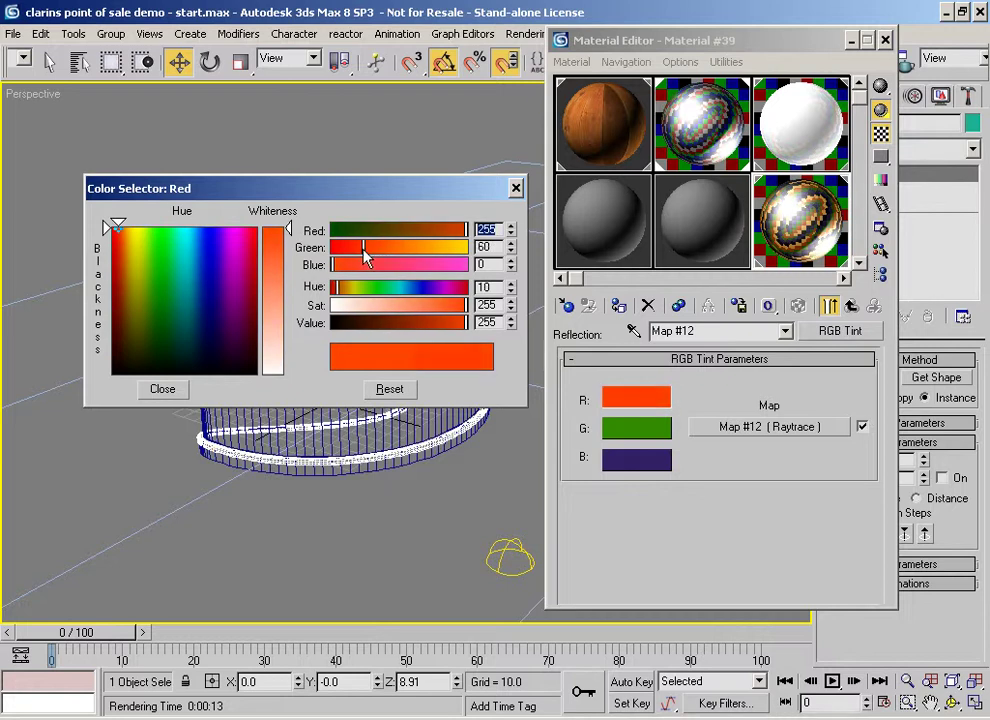
left_click(165, 389)
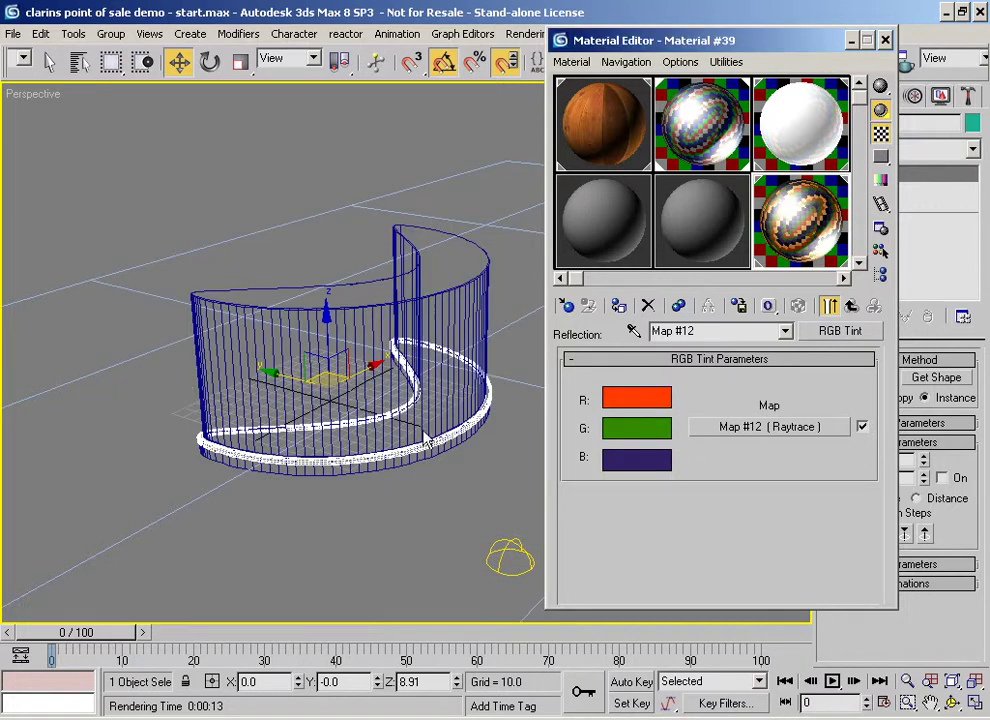
- Set the Reflection map amount of Material #39 to 80
left_click(851, 305)
left_click_drag(690, 541, 587, 549)
type("70")
type("80")
key("Return")
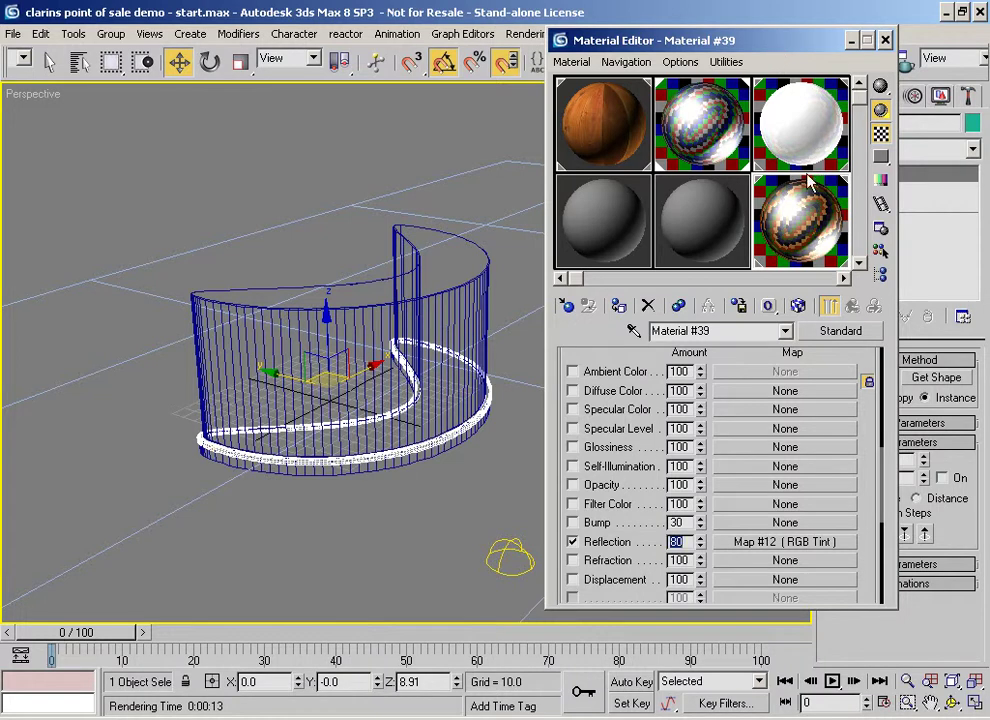
- Rename the Blend's Material 2 as gold leaf and make its instanced sample slot active
left_click(829, 305)
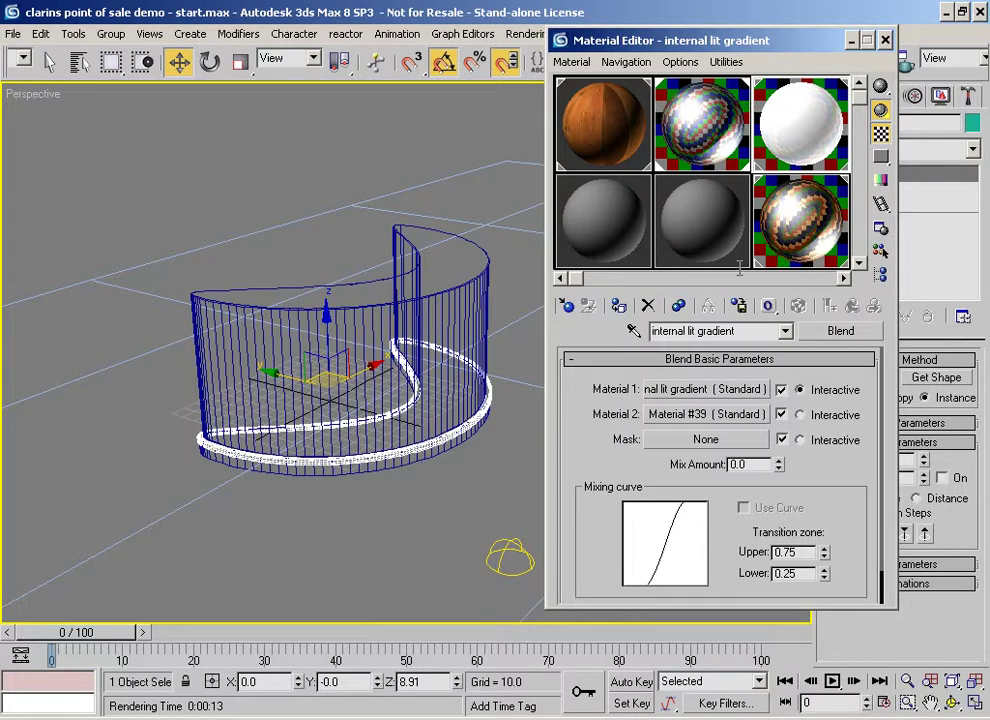
left_click(680, 414)
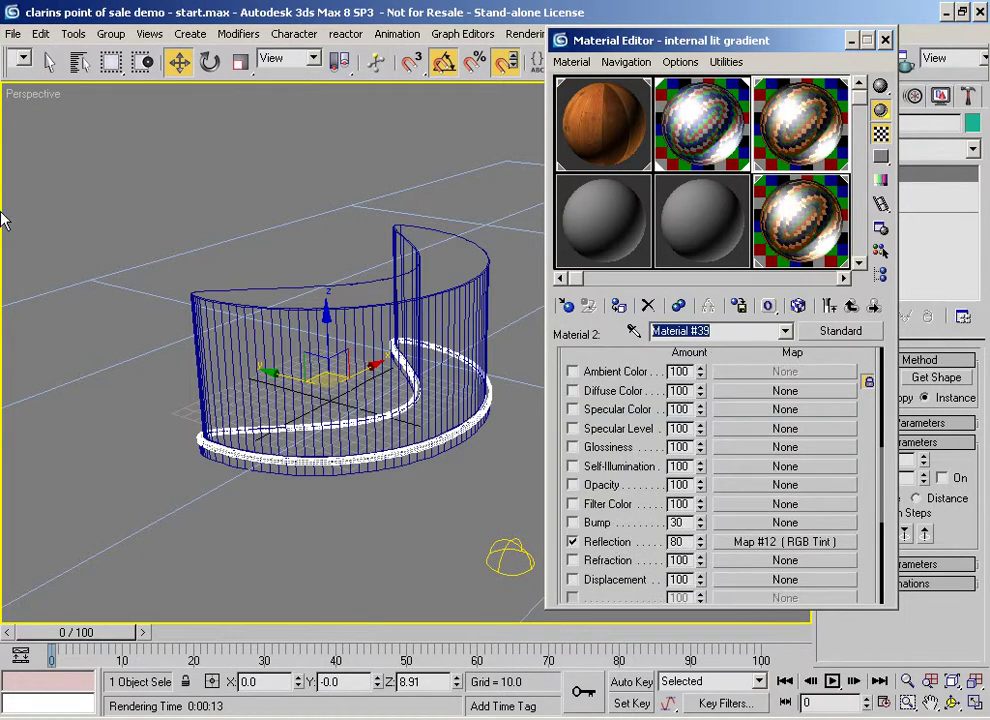
type("gold leaf")
left_click(790, 200)
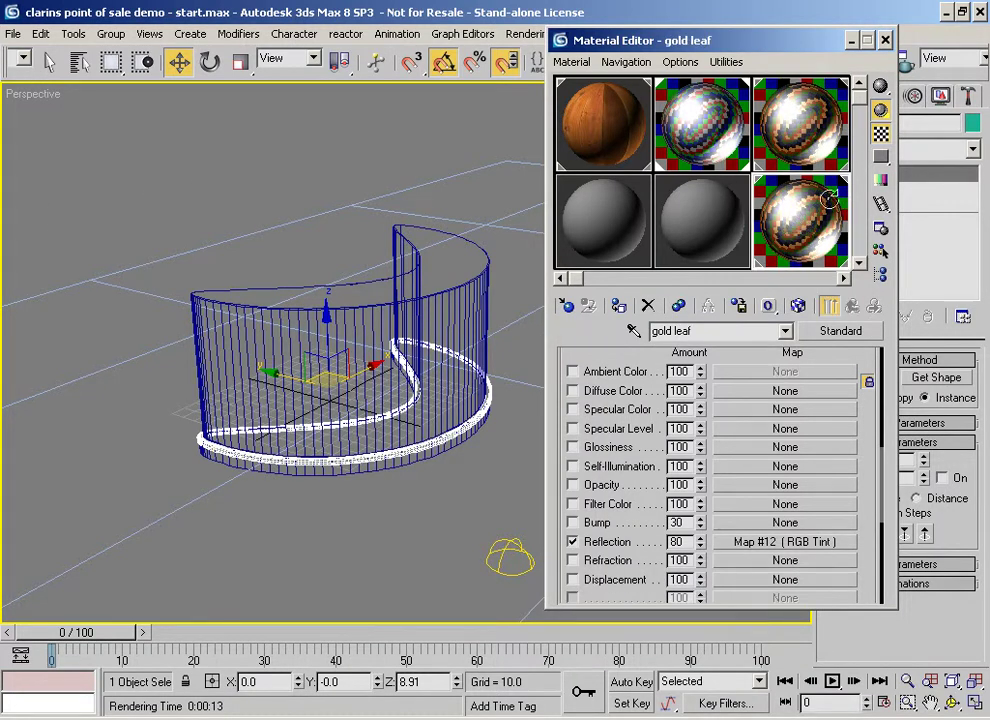
- Assign a Bitmap map to the Mask of the internal lit gradient Blend material
left_click(834, 307)
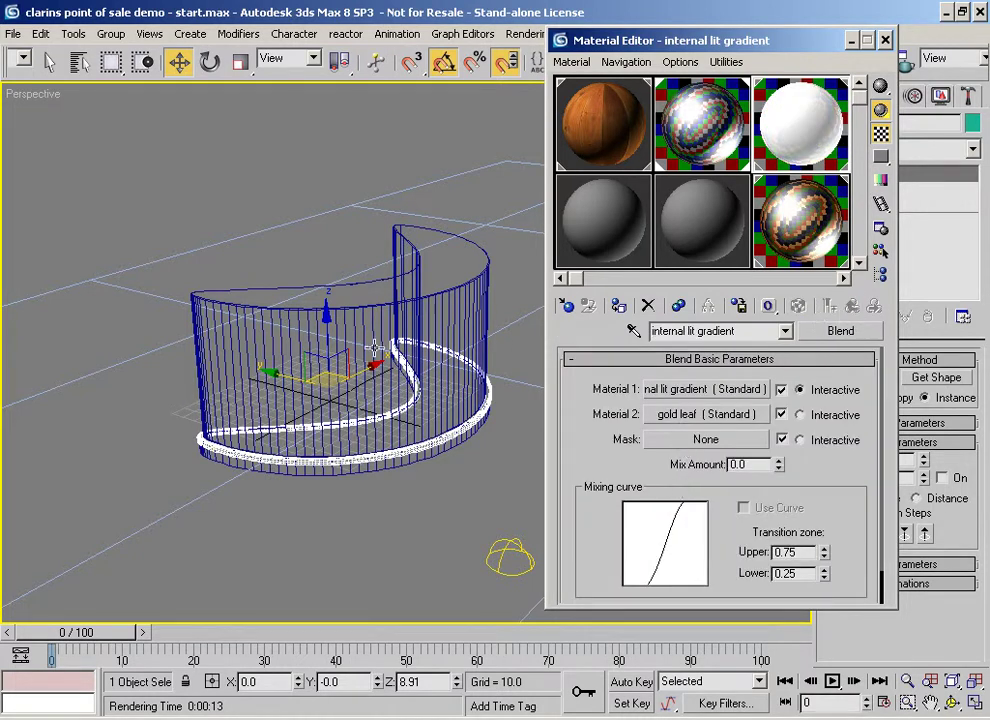
left_click(672, 443)
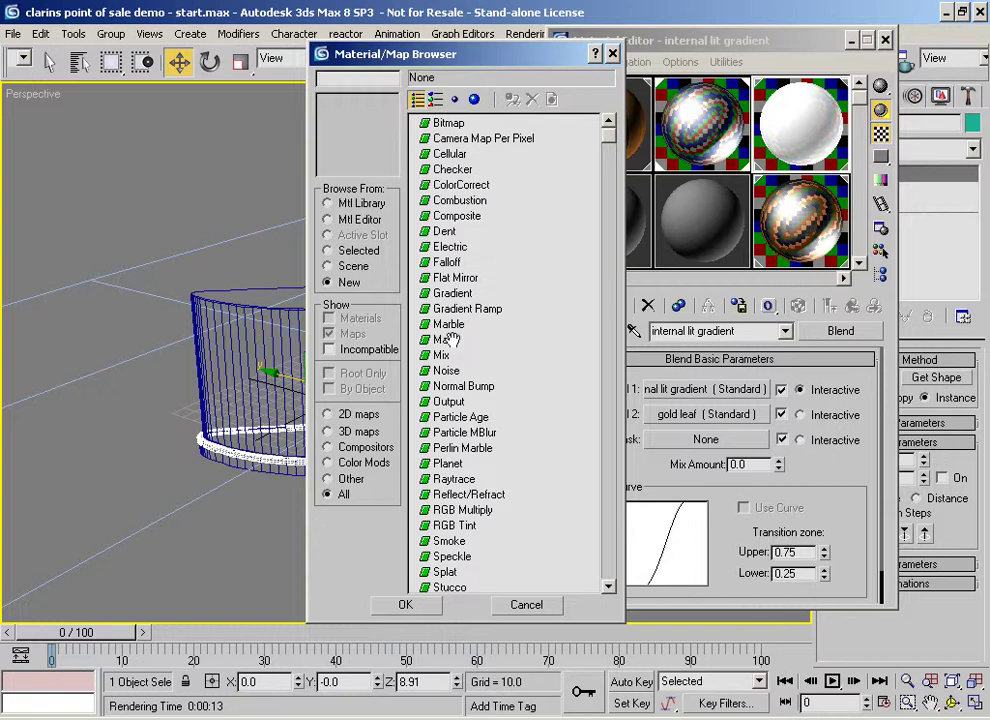
scroll(540, 450, "down", 4)
scroll(537, 400, "up", 4)
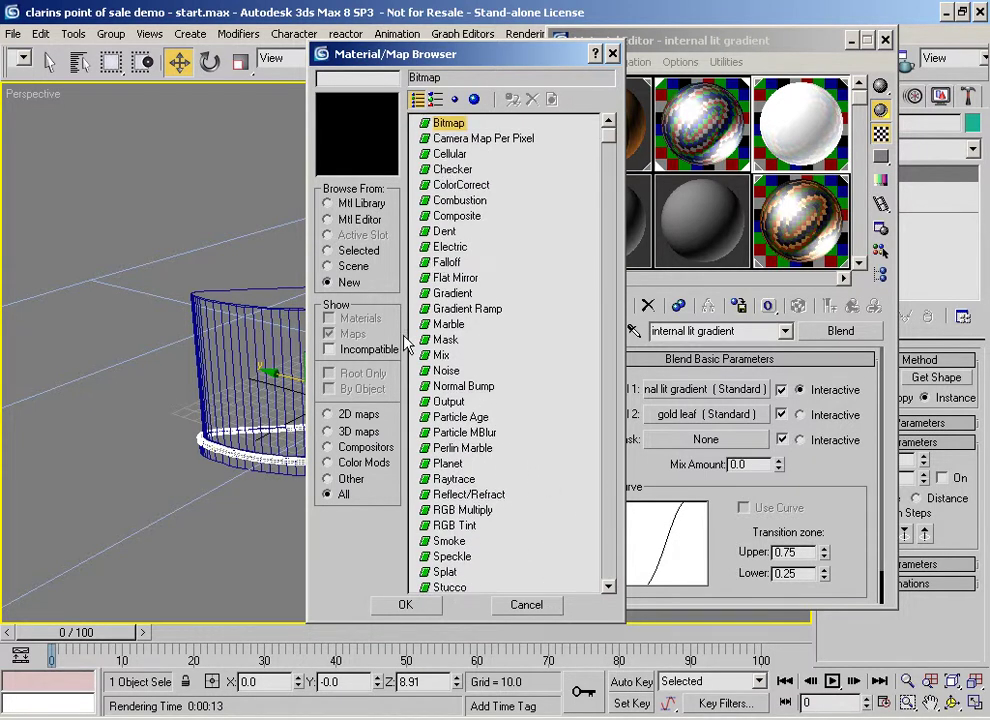
left_click_drag(450, 60, 670, 69)
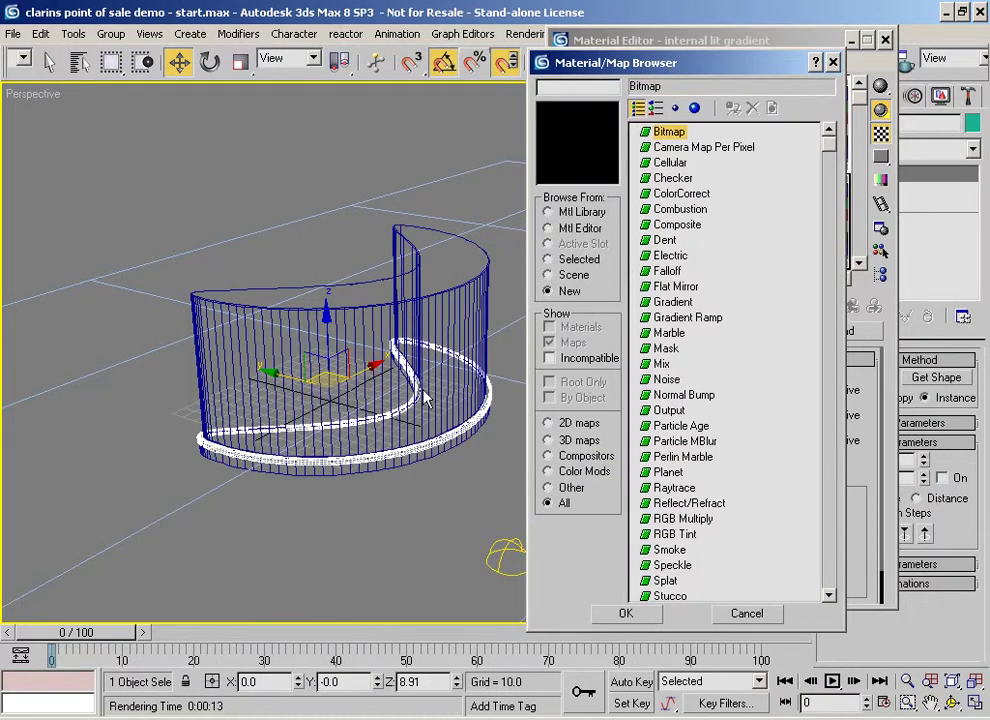
double_click(669, 133)
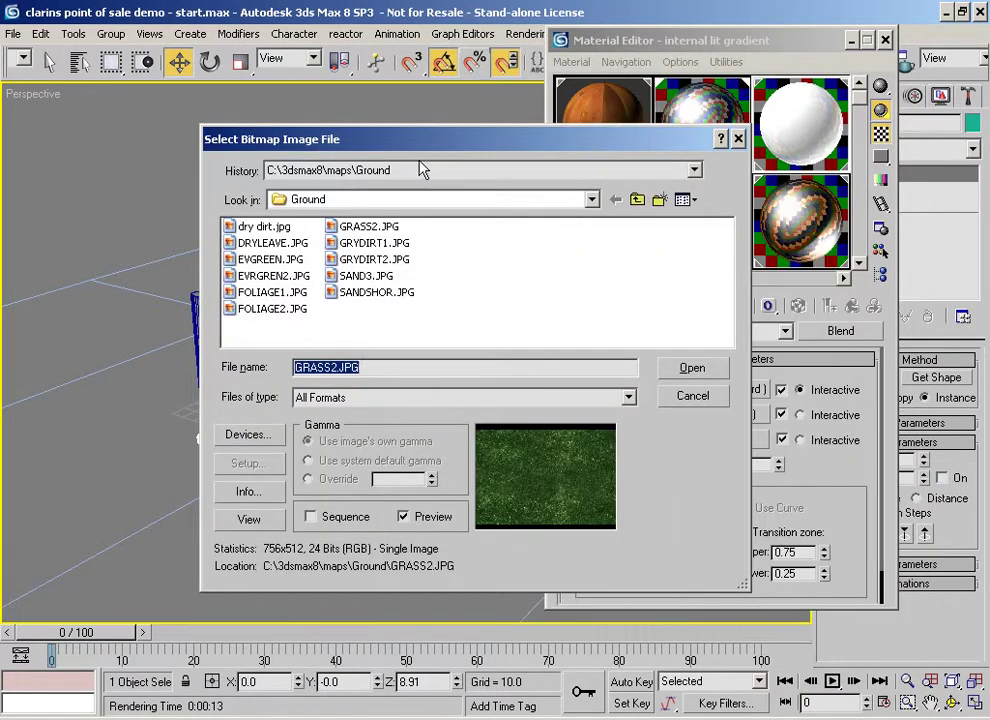
- Load clarins mask.BMP from the video tutorials folder as the mask bitmap and return to the Blend's basic parameters
left_click(421, 171)
left_click(426, 200)
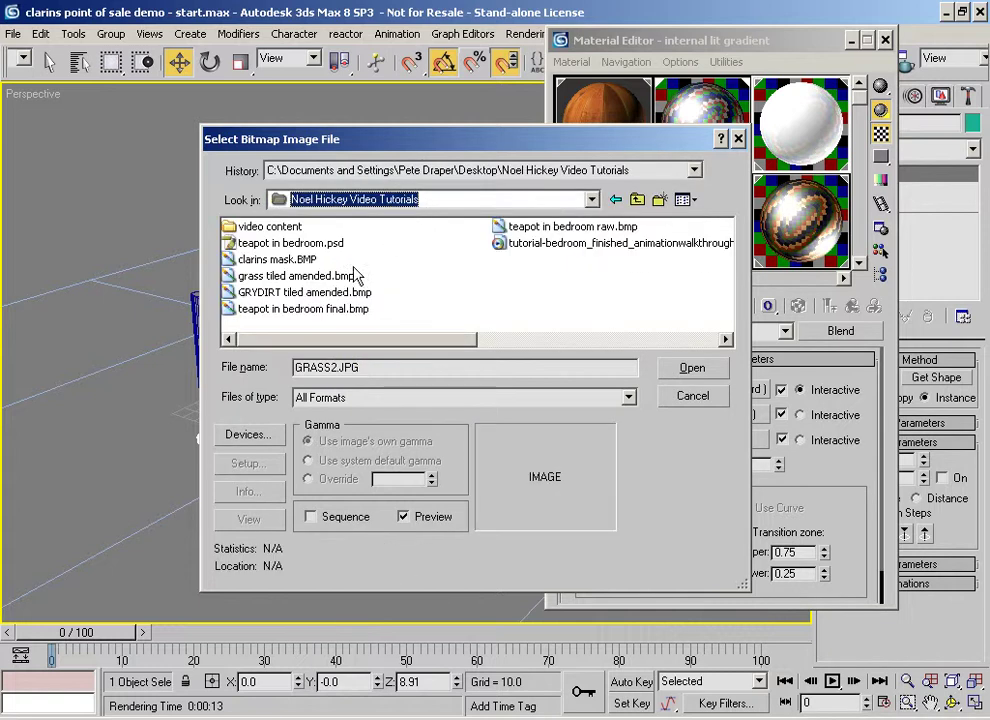
left_click(280, 259)
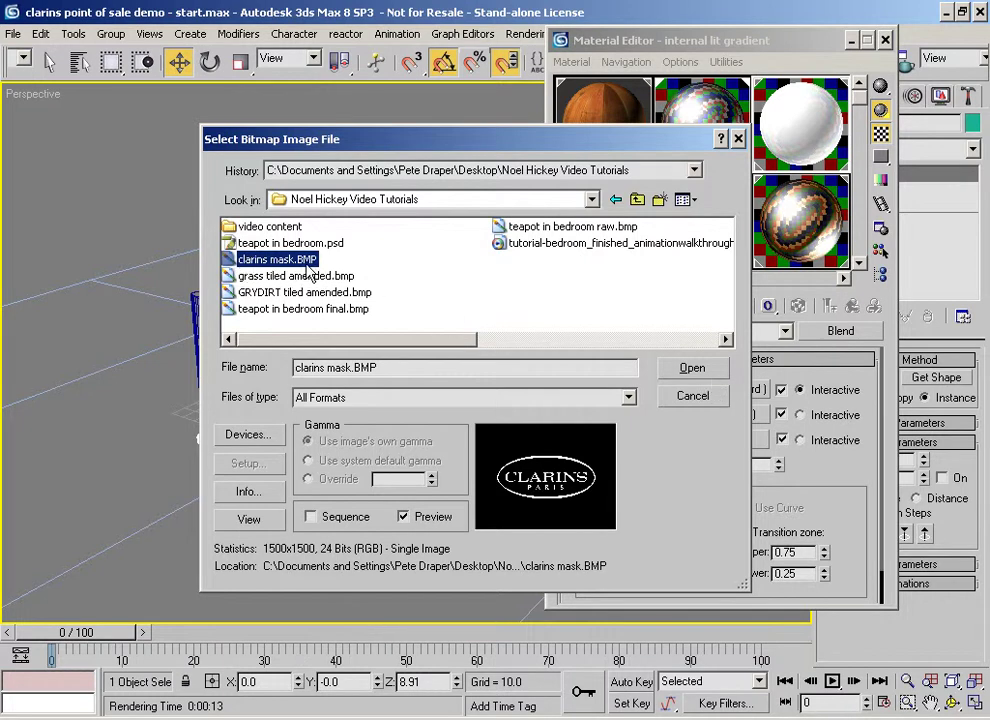
left_click(697, 370)
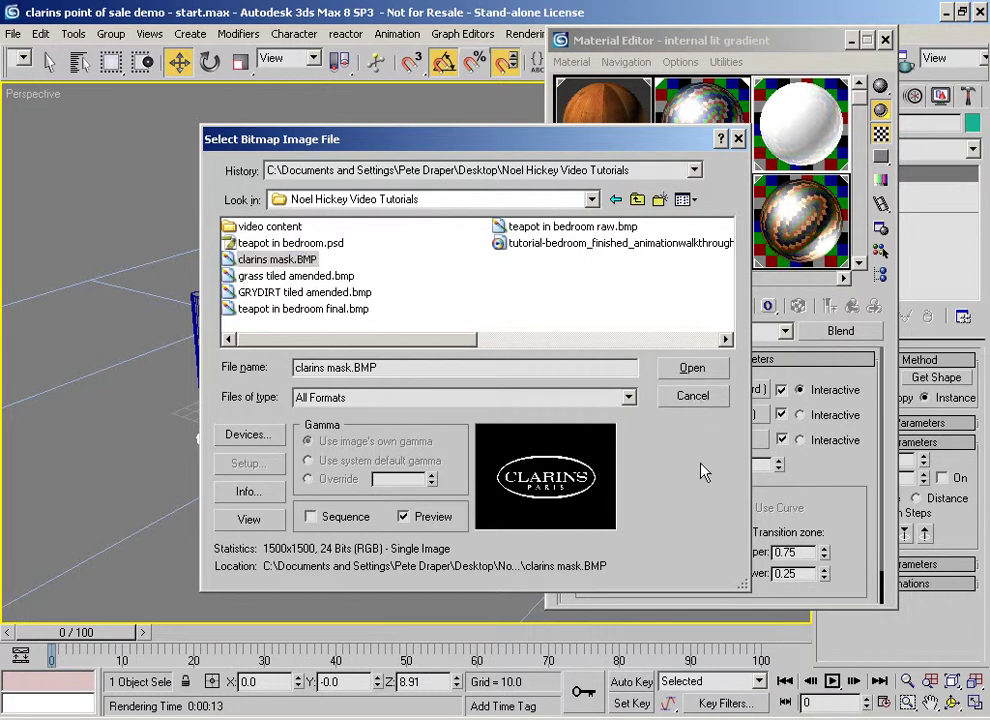
left_click(693, 368)
left_click(851, 306)
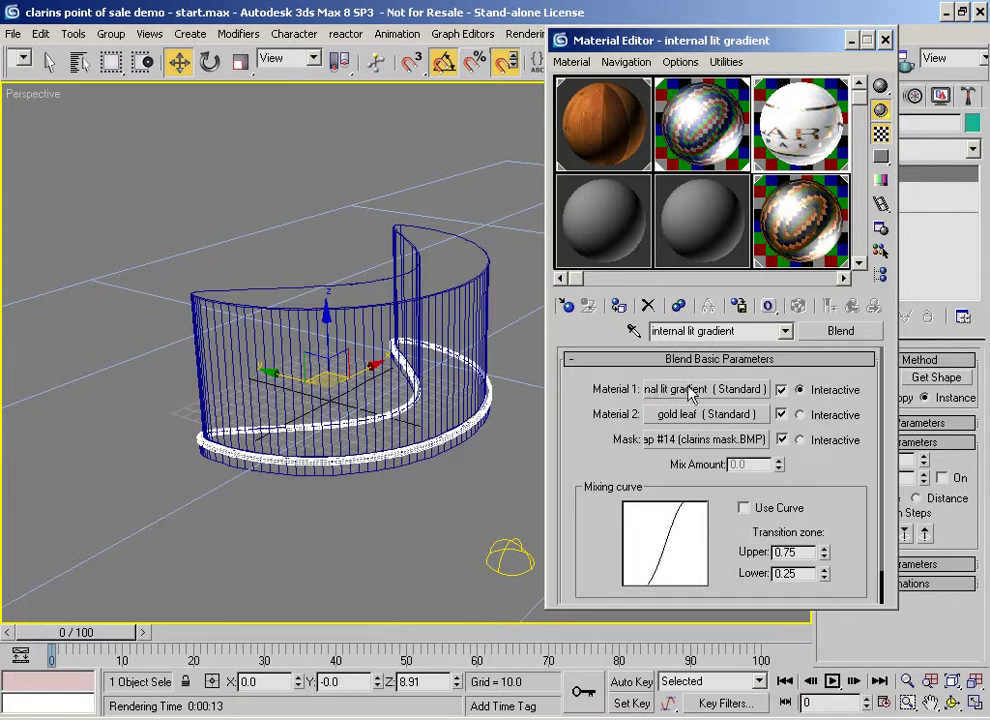
- Try the Blend's Mix Amount with the mask disabled, and re-enable the mask
left_click(782, 439)
left_click_drag(780, 466, 752, 283)
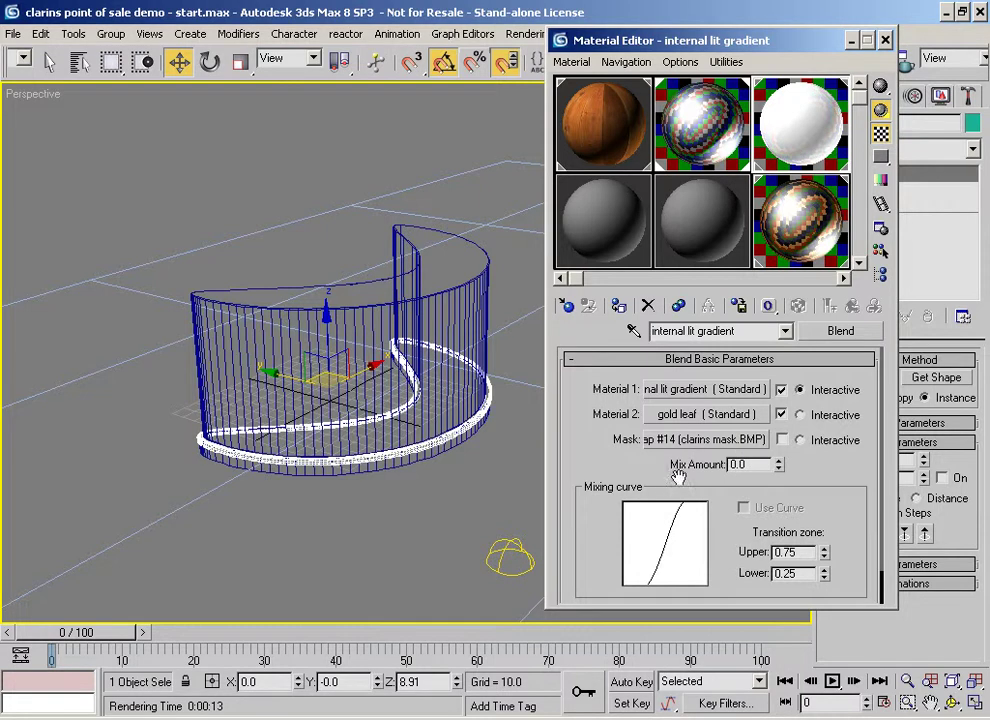
left_click(781, 439)
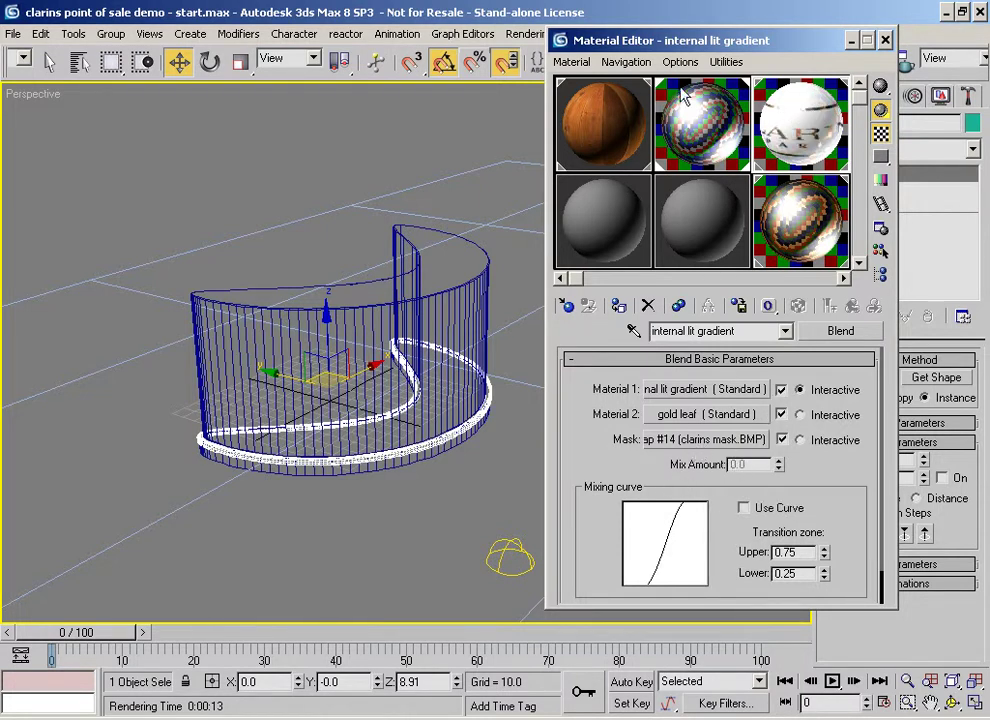
- Render the Perspective view to check the logo on the counter, and close the rendered image
left_click_drag(606, 35, 522, 47)
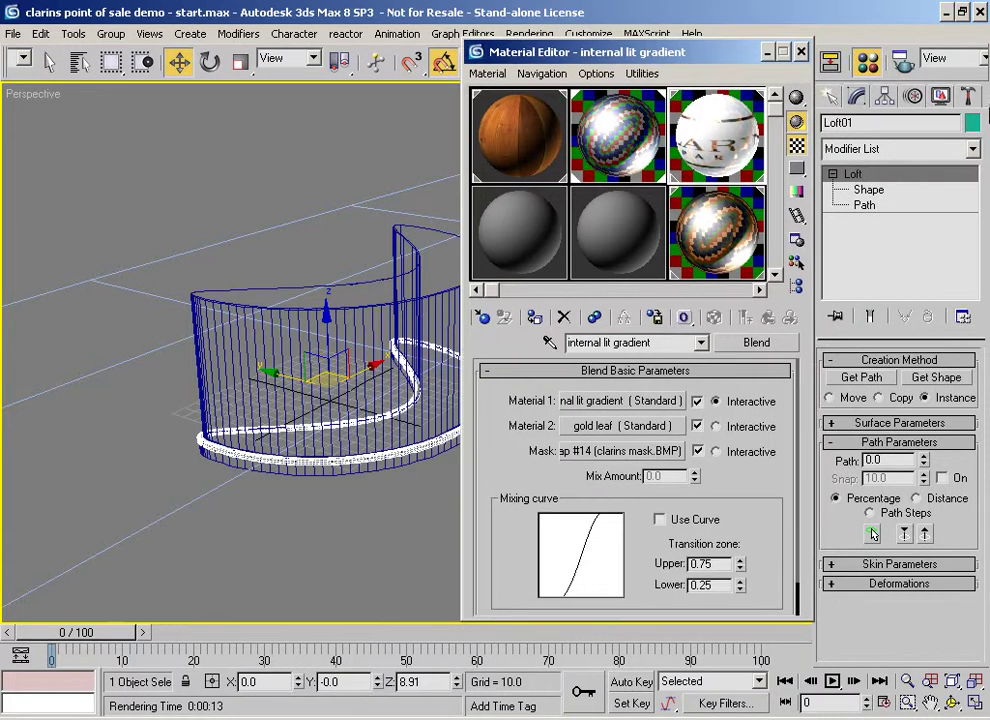
left_click_drag(955, 73, 744, 46)
left_click(978, 67)
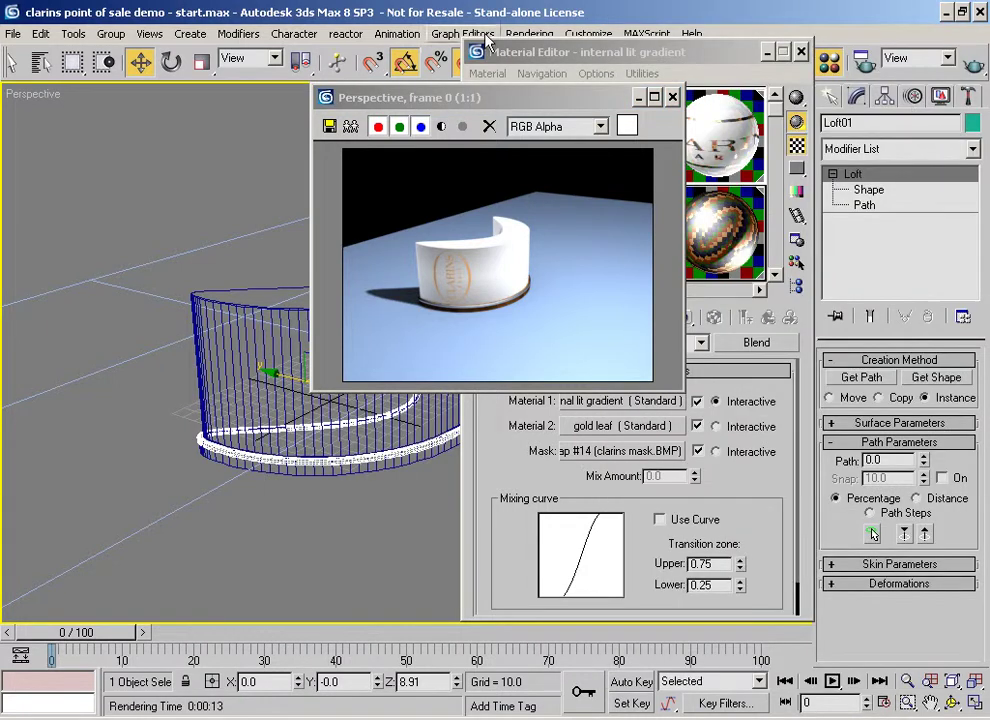
left_click_drag(582, 106, 305, 145)
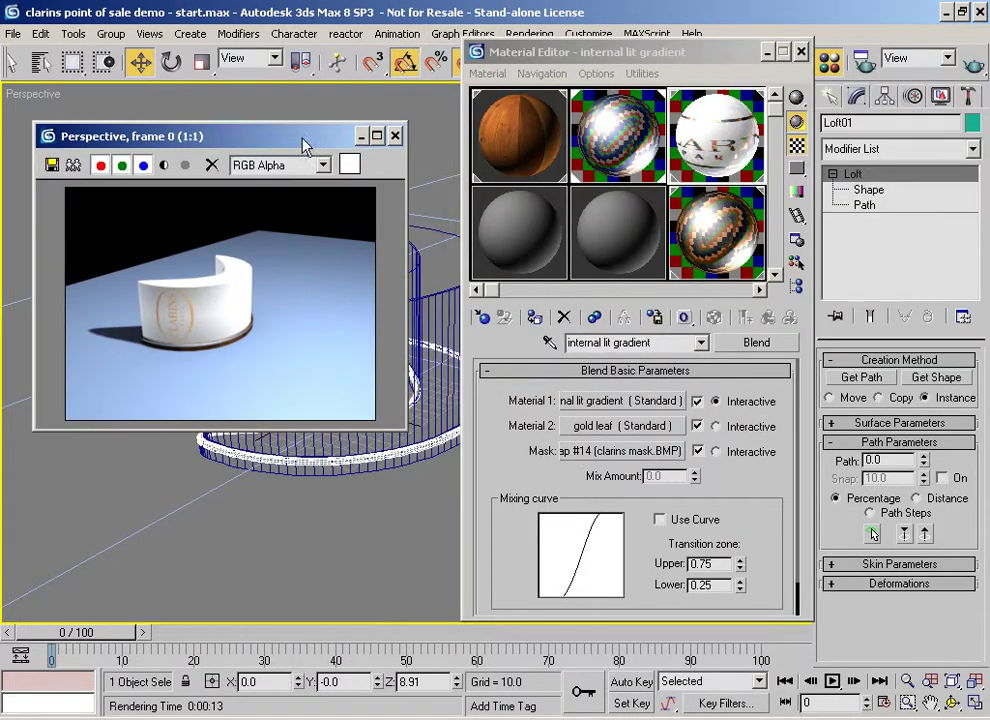
left_click(395, 135)
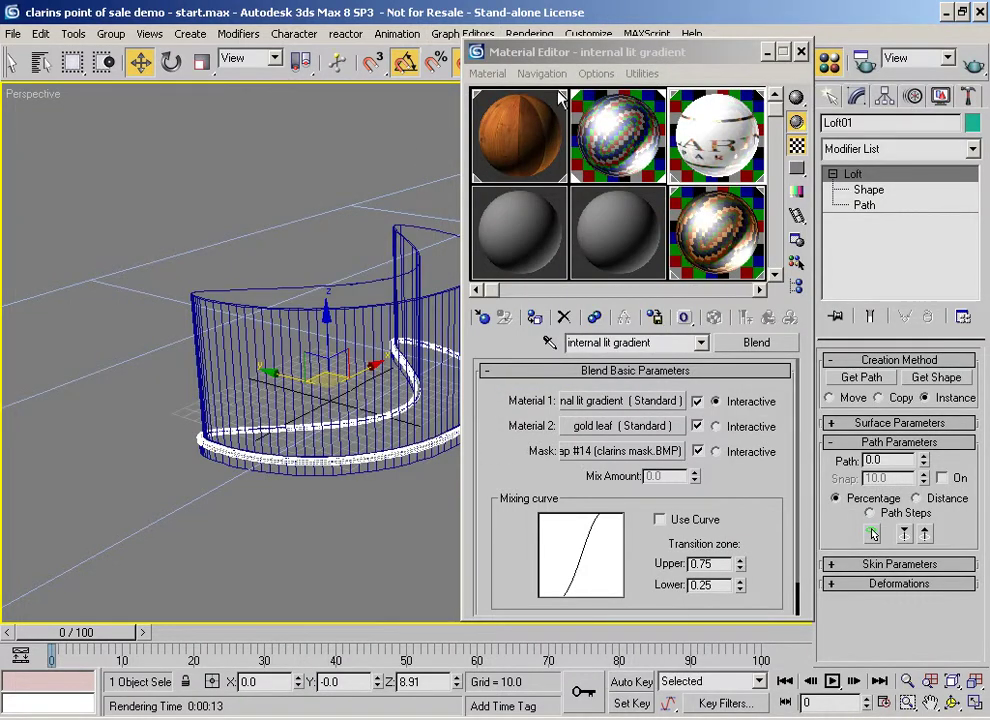
- Select the counter's body and set the map channel of the clarins mask bitmap to 2
left_click_drag(480, 51, 639, 61)
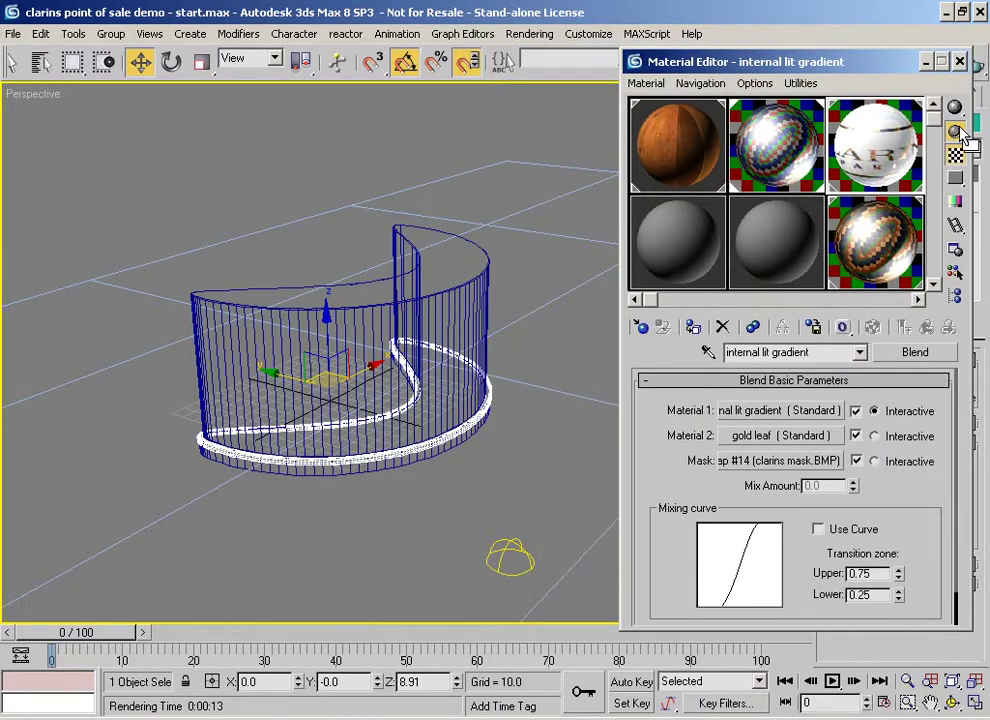
left_click_drag(900, 62, 758, 48)
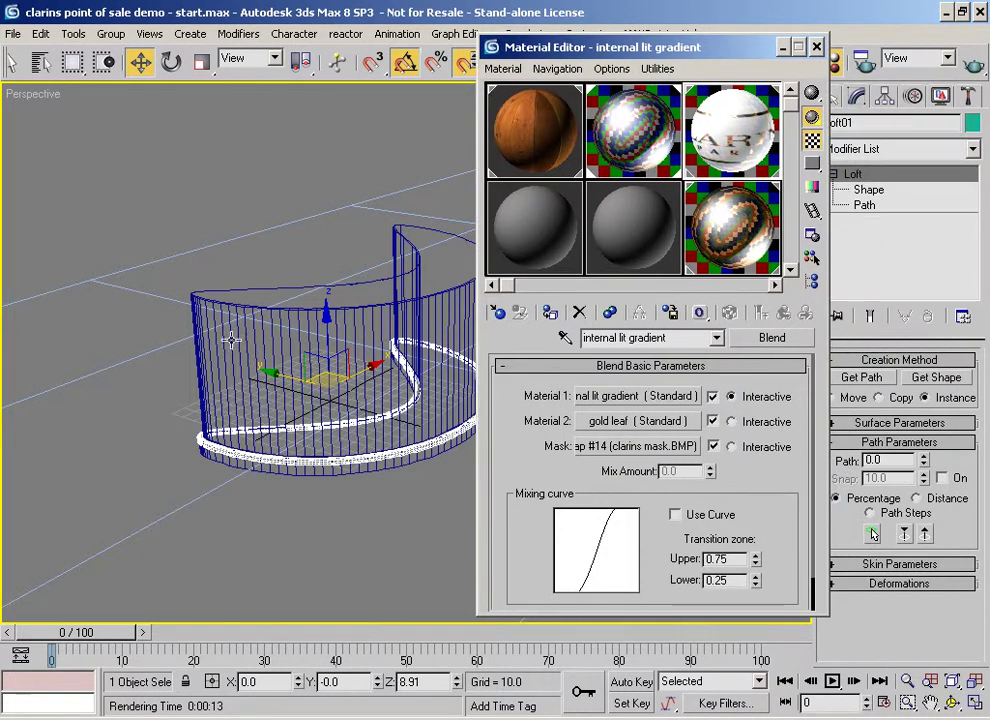
left_click(230, 355)
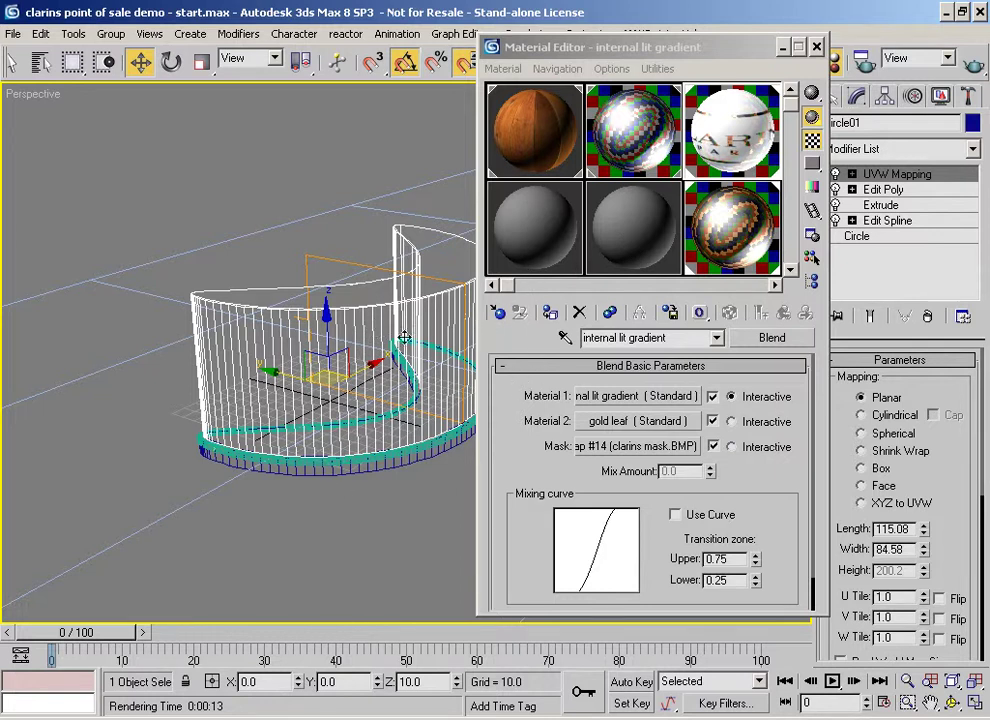
middle_click_drag(379, 343, 284, 306, "alt")
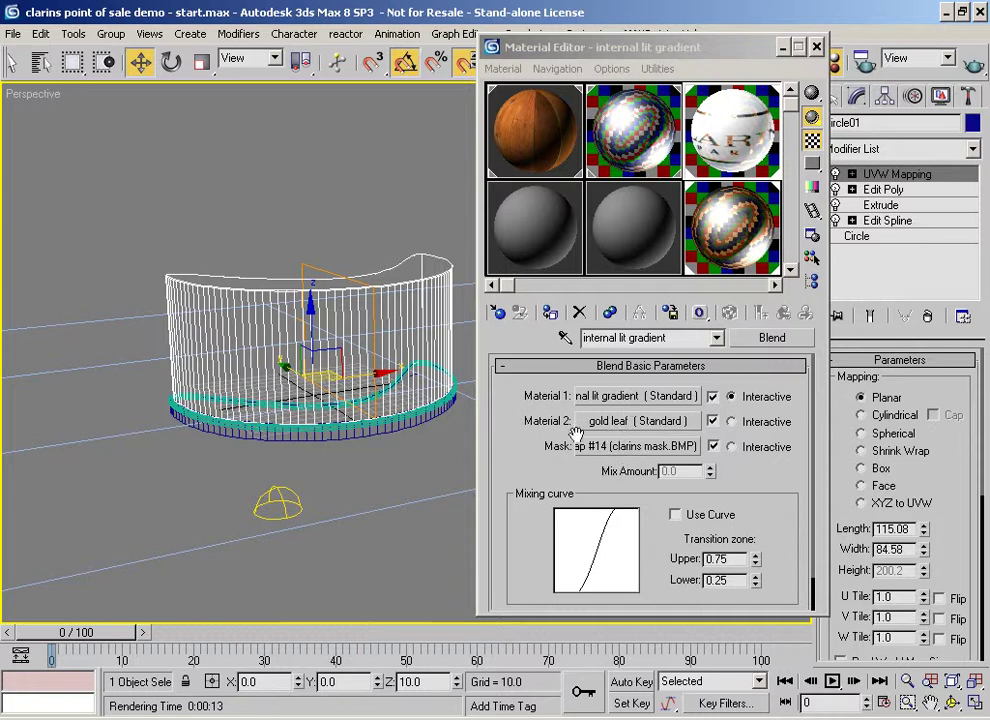
left_click(645, 446)
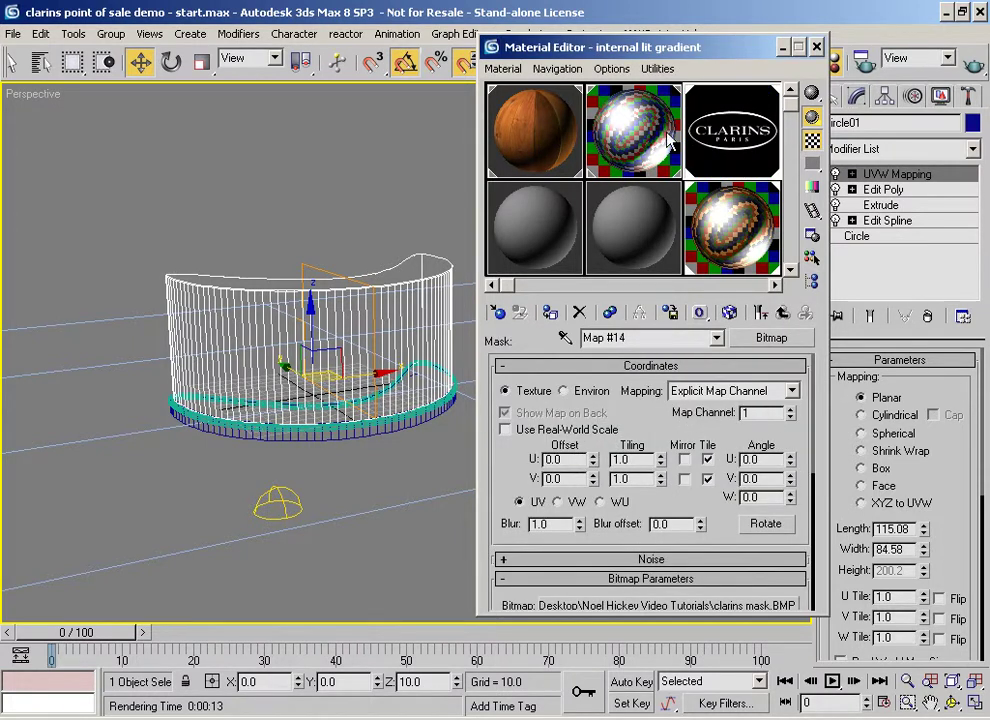
left_click(791, 409)
left_click(783, 47)
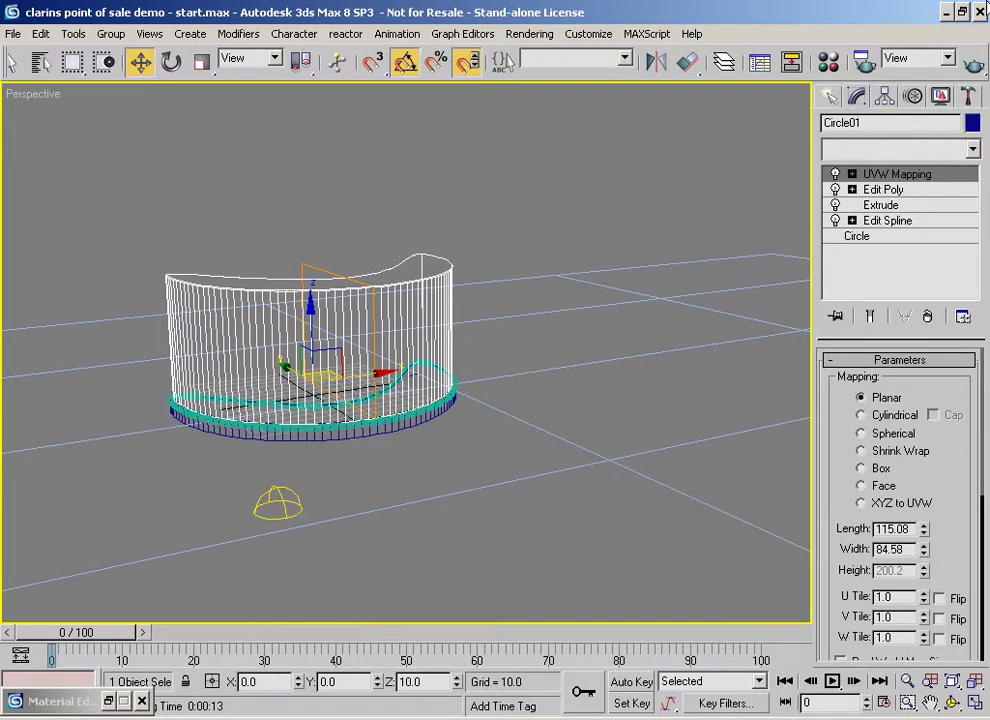
- Add a second UVW Mapping modifier to the counter's body and align its planar mapping to Y
left_click(972, 148)
scroll(986, 380, "up", 3)
scroll(975, 467, "down", 15)
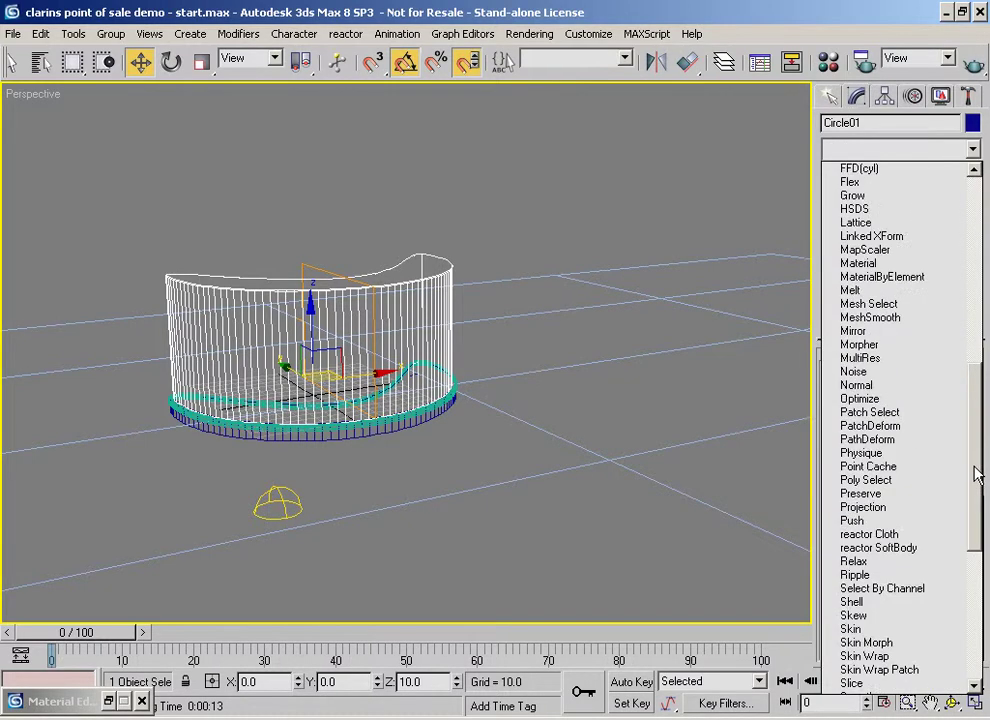
left_click(882, 605)
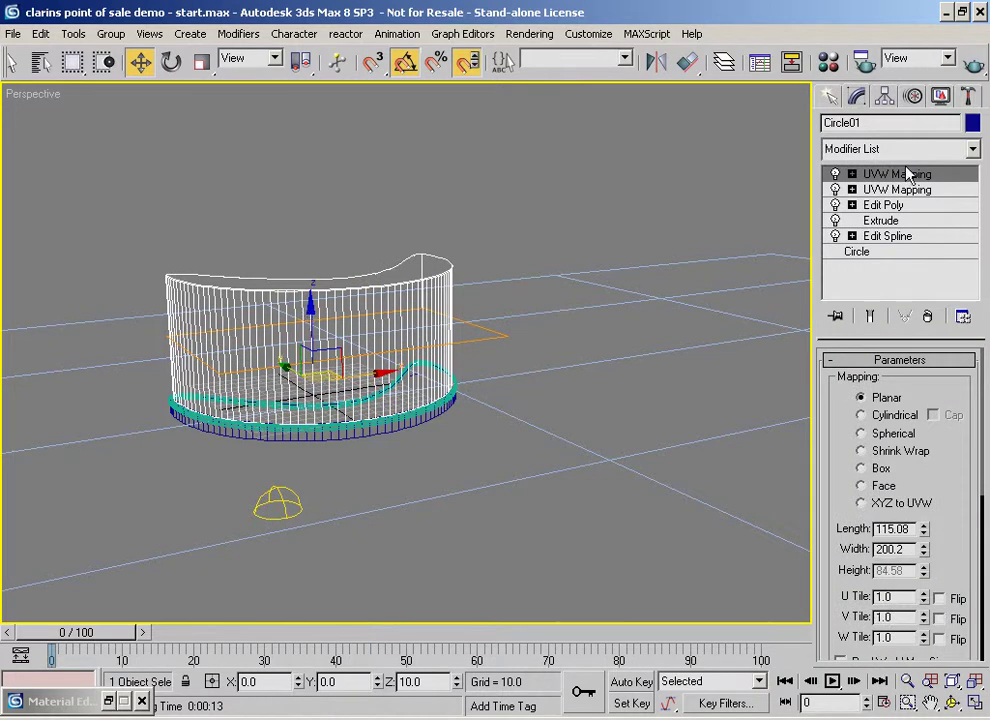
scroll(898, 527, "down", 5)
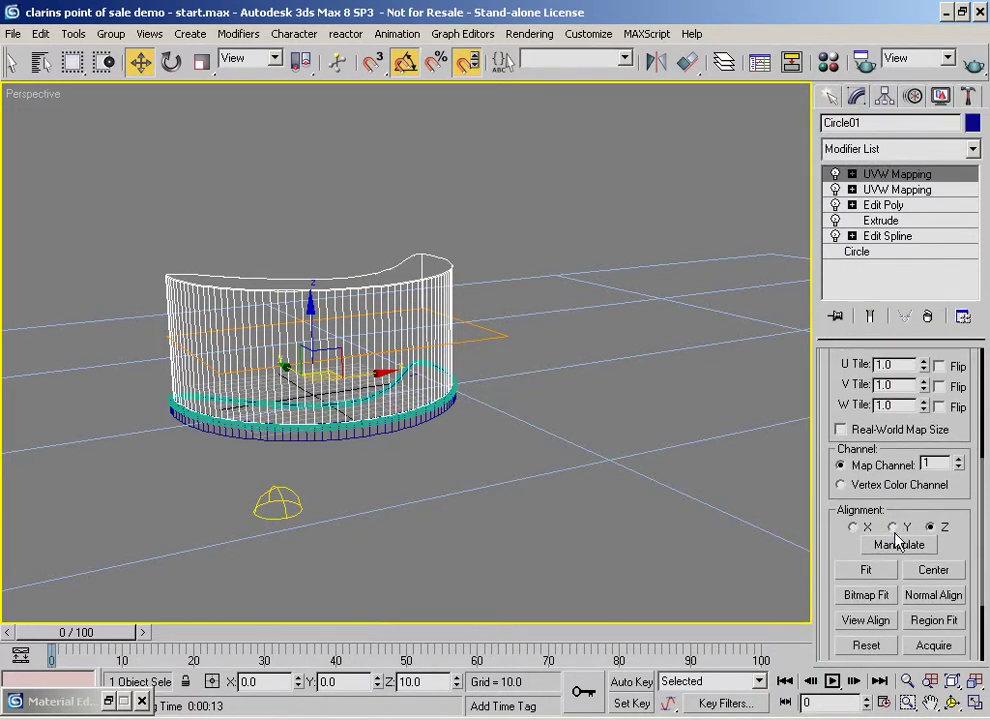
left_click(894, 528)
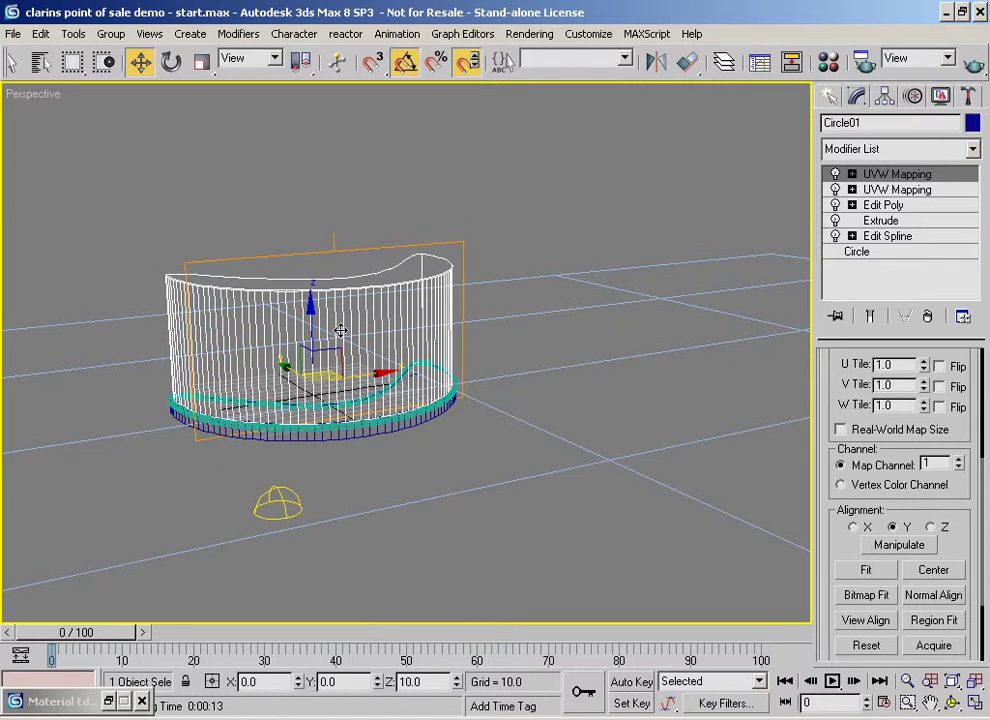
middle_click_drag(338, 327, 390, 324)
scroll(390, 324, "up", 3)
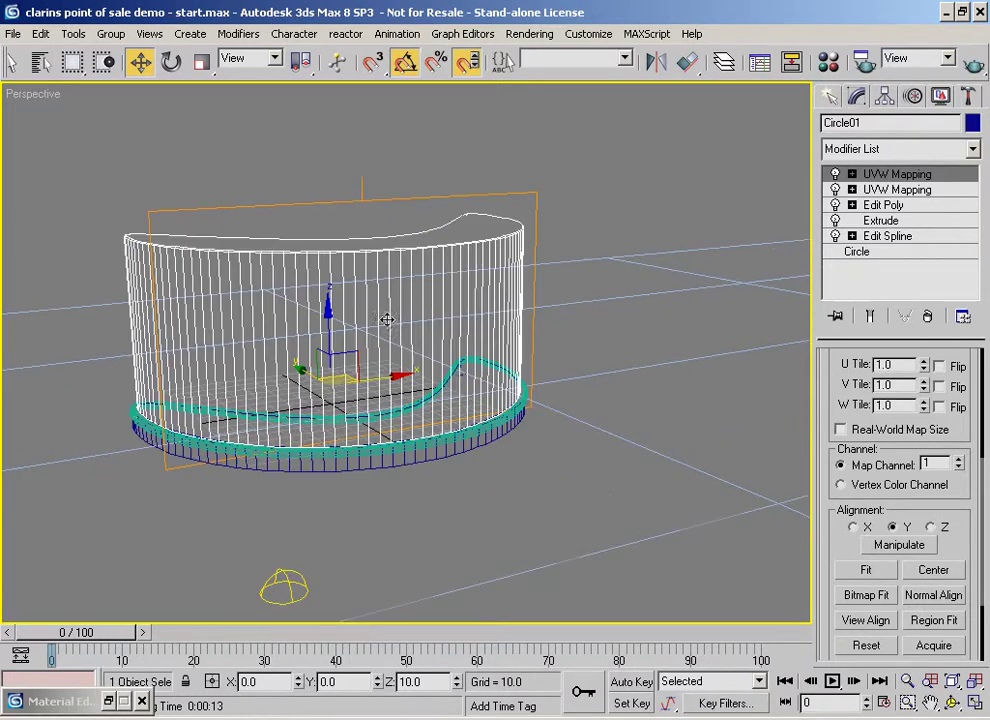
left_click(973, 62)
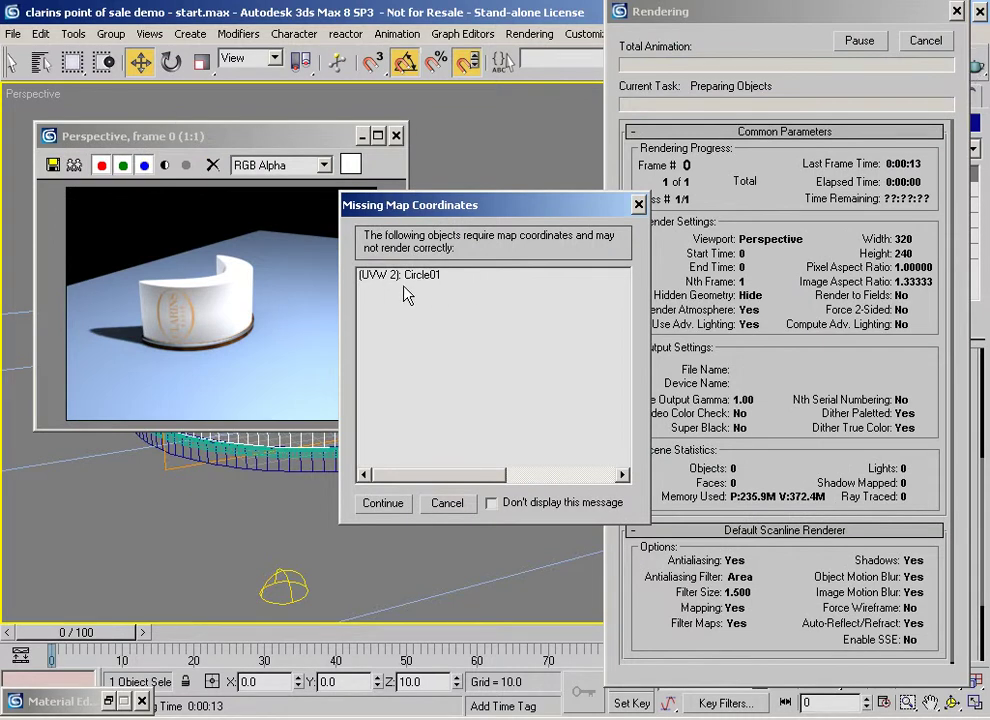
left_click(390, 506)
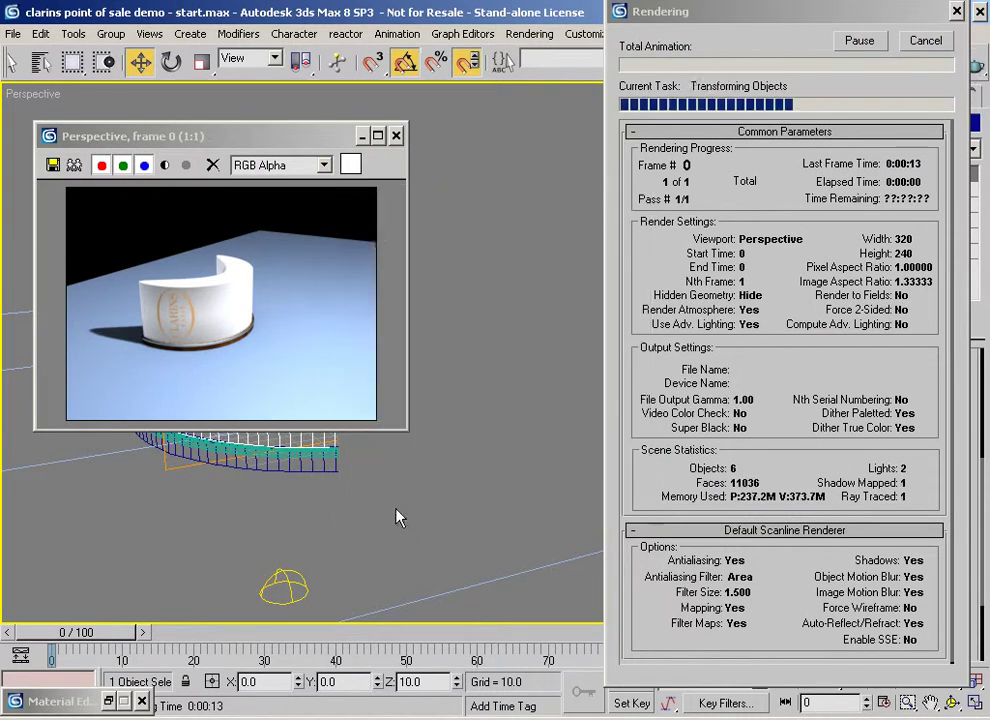
left_click(926, 41)
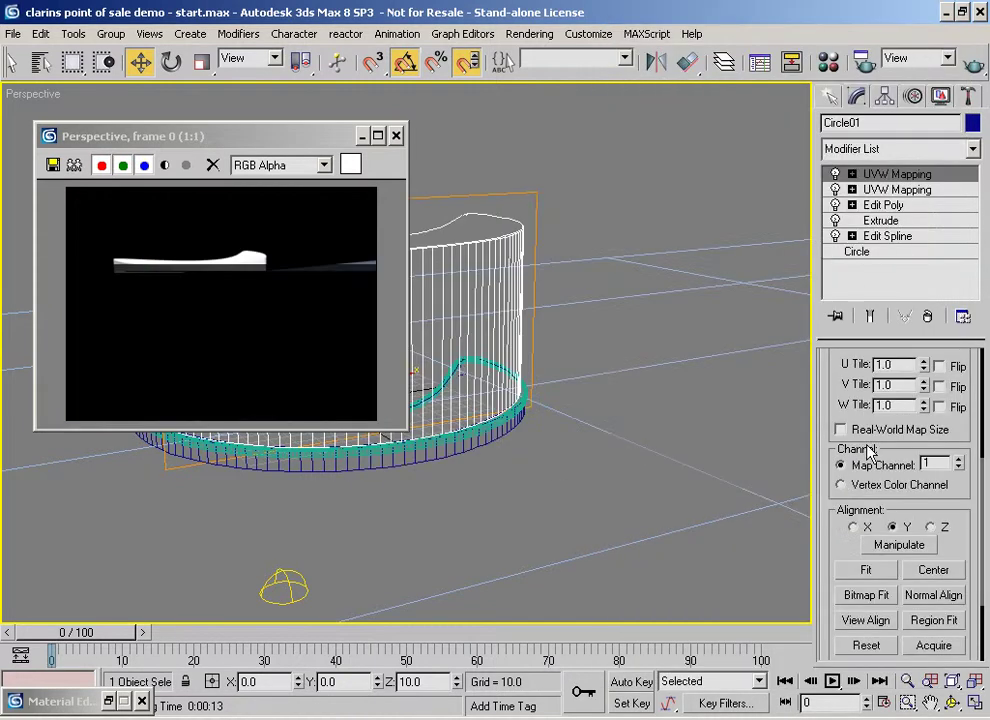
- Set the upper UVW Mapping modifier's map channel to 2 and render the Perspective view
left_click(958, 461)
double_click(85, 705)
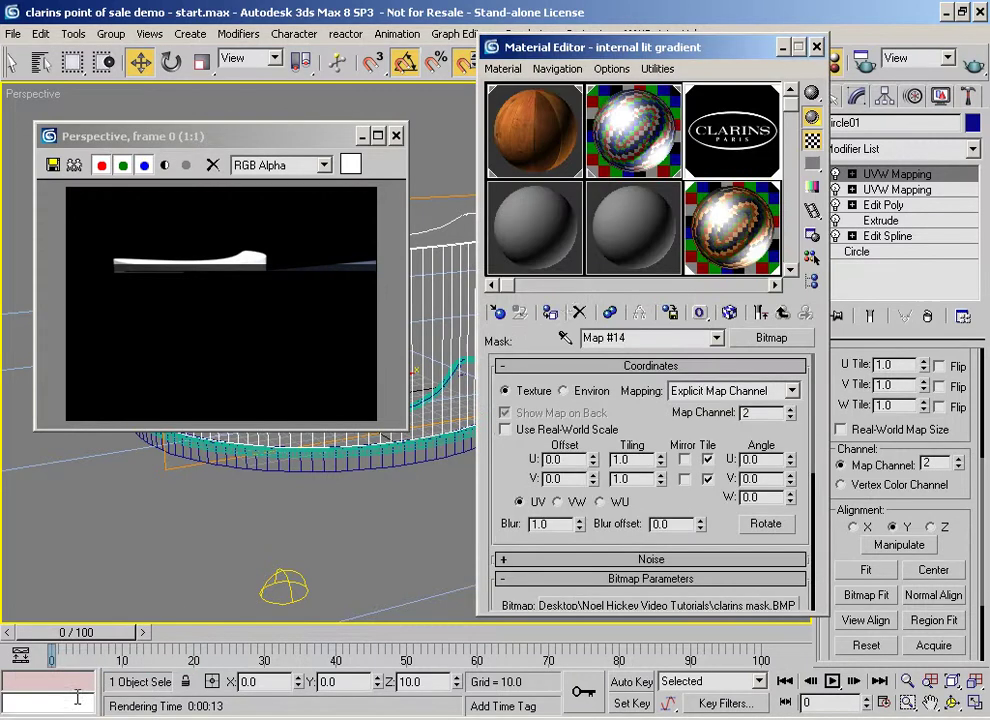
left_click_drag(697, 47, 655, 56)
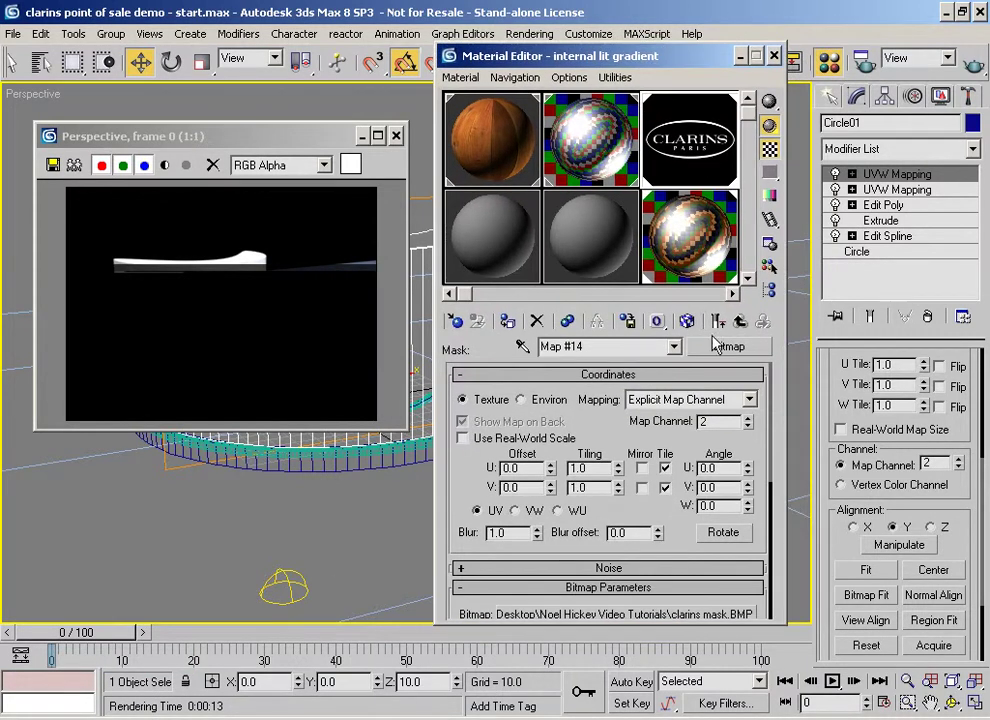
left_click(945, 464)
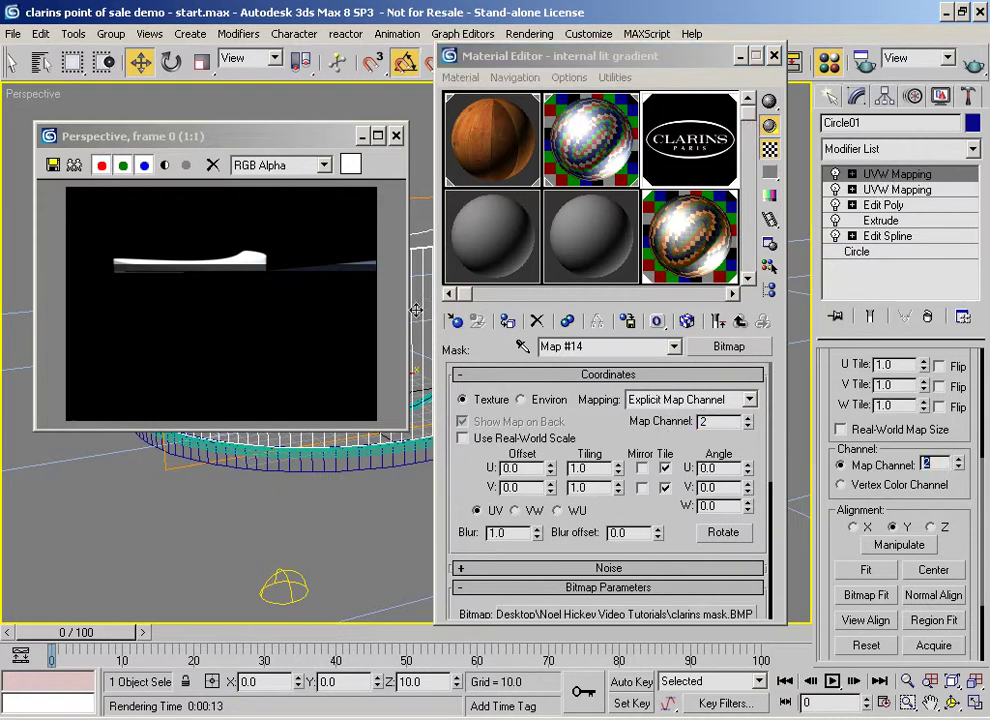
left_click(971, 63)
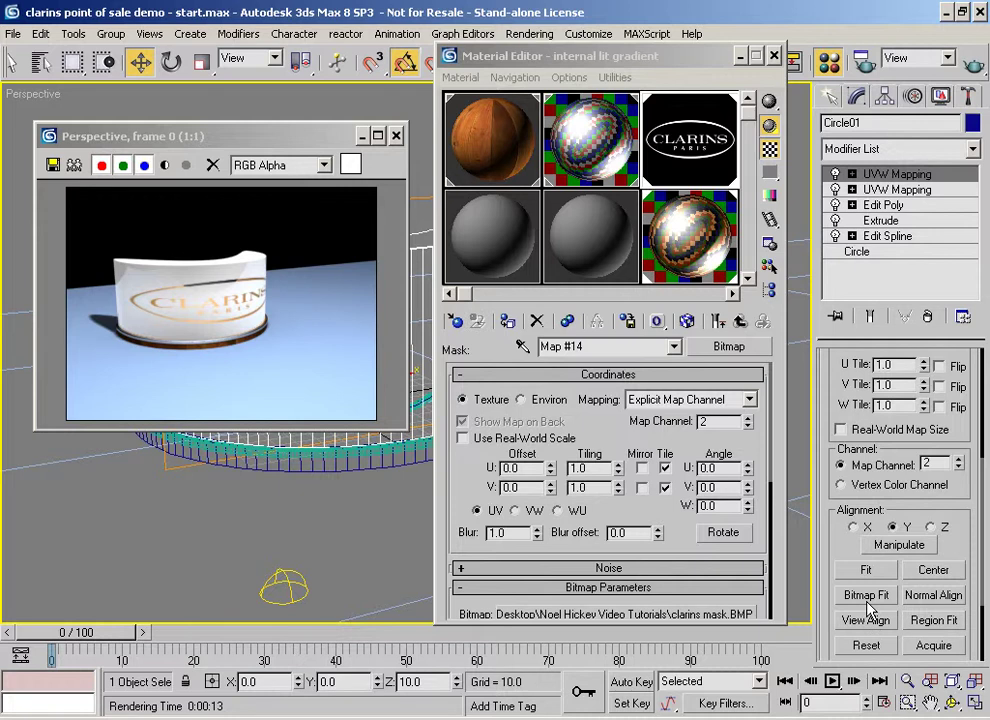
- Select the upper UVW Mapping modifier's gizmo and match its proportions to clarins mask.BMP with Bitmap Fit
left_click(852, 174)
left_click(886, 189)
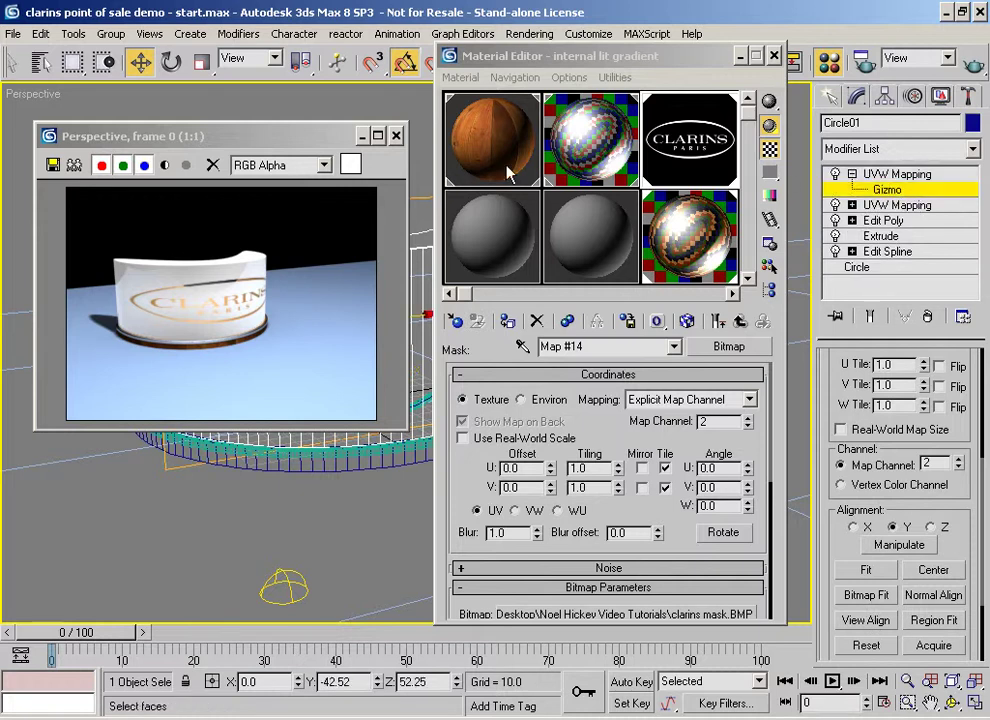
left_click(396, 135)
left_click_drag(497, 56, 453, 592)
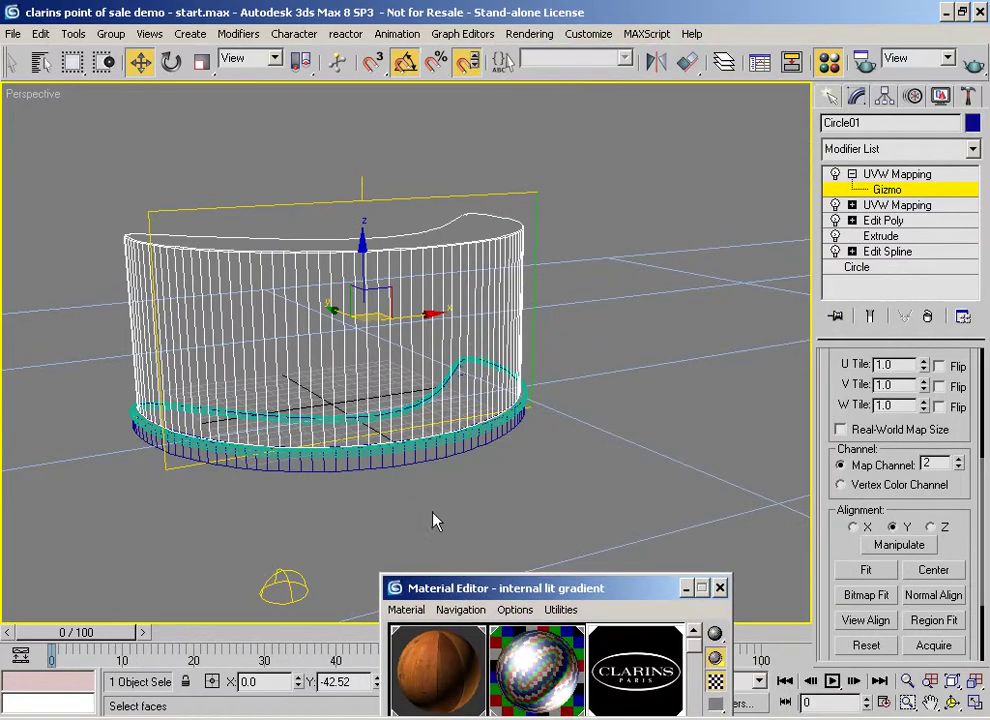
mouse_move(309, 334)
middle_mouse_down("alt")
mouse_move(254, 303)
mouse_move(287, 336)
mouse_move(327, 331)
mouse_move(283, 477)
mouse_move(322, 316)
mouse_move(327, 331)
middle_mouse_up("alt")
scroll(882, 492, "up", 5)
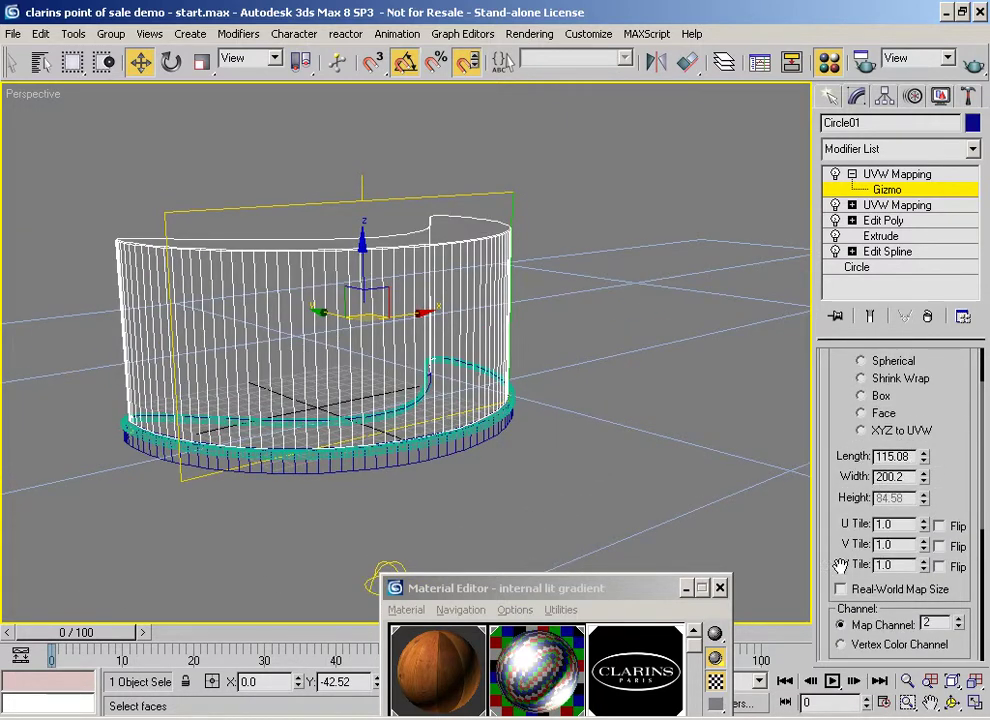
scroll(846, 365, "down", 5)
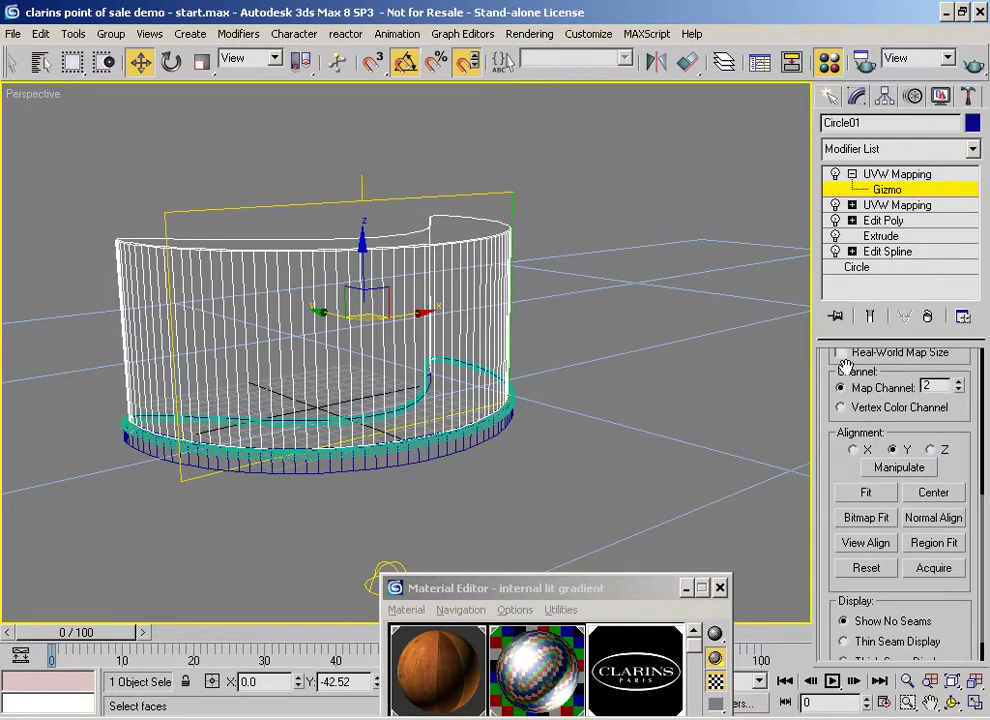
left_click(866, 518)
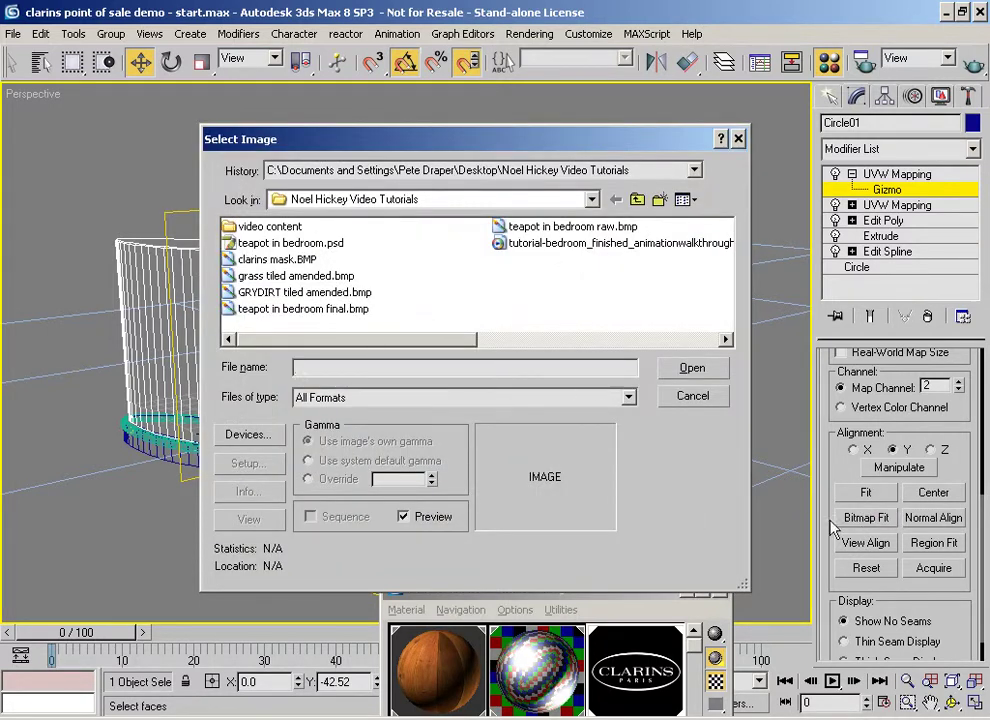
left_click(272, 259)
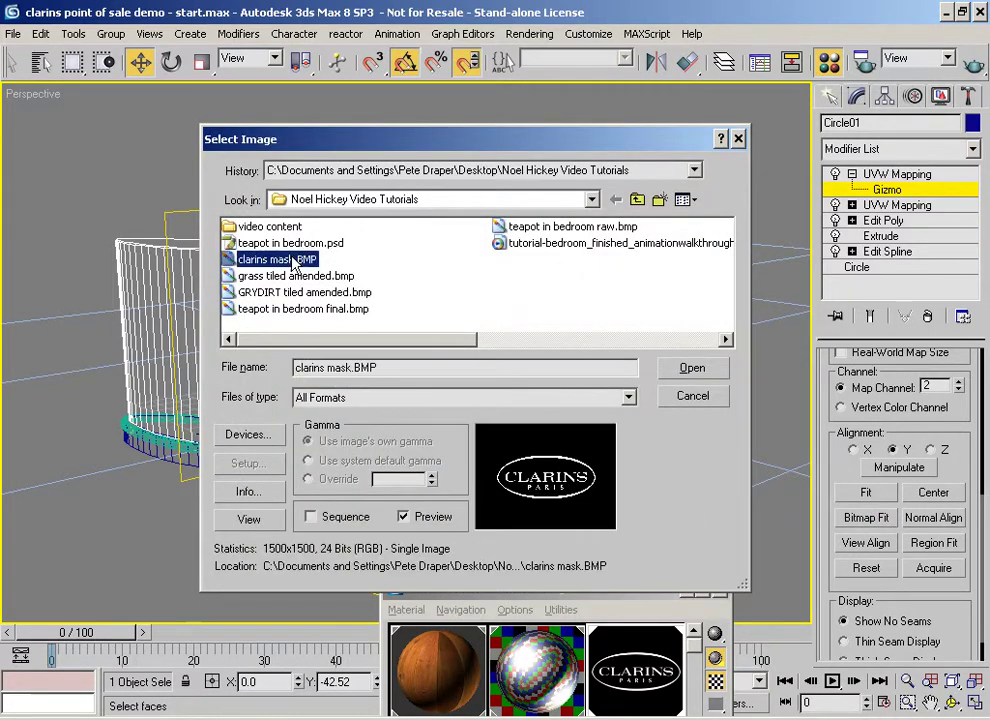
left_click(692, 368)
- Render the Perspective view from the counter's front to check the fitted logo, and close the rendered image
middle_click_drag(415, 338, 557, 476, "alt")
left_click_drag(543, 588, 627, 208)
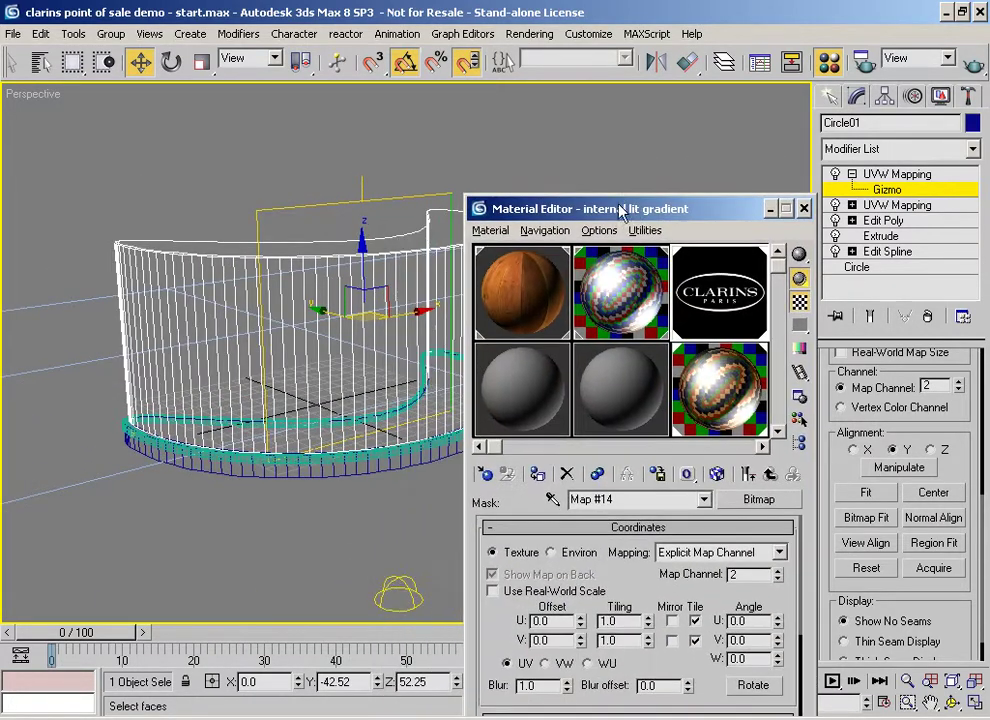
middle_click_drag(336, 404, 294, 362, "alt")
left_click(972, 62)
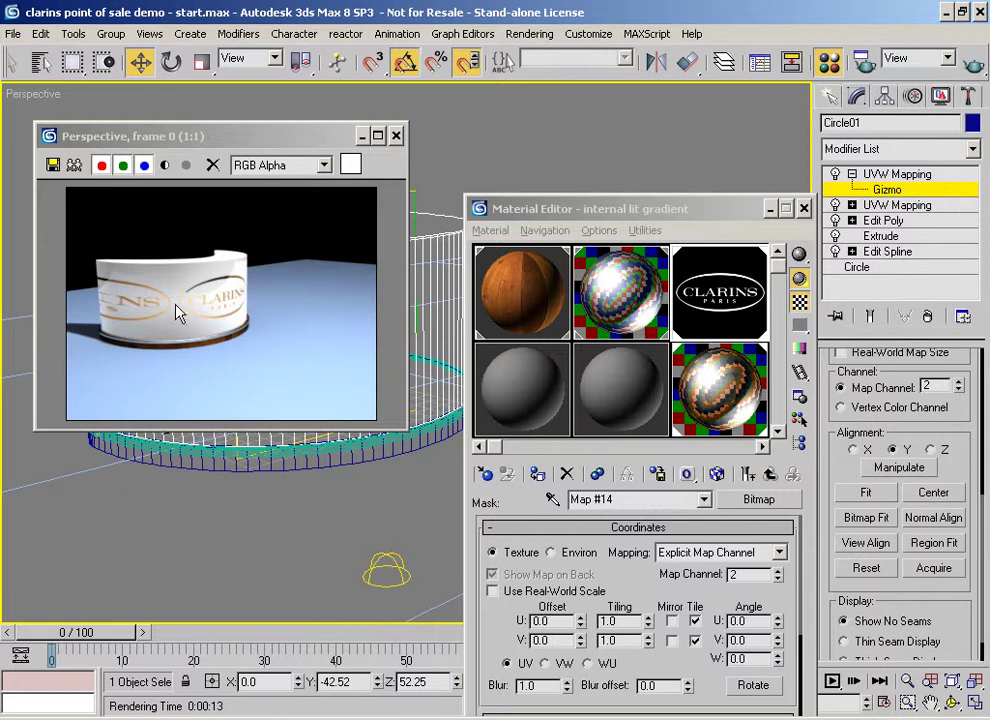
left_click(396, 137)
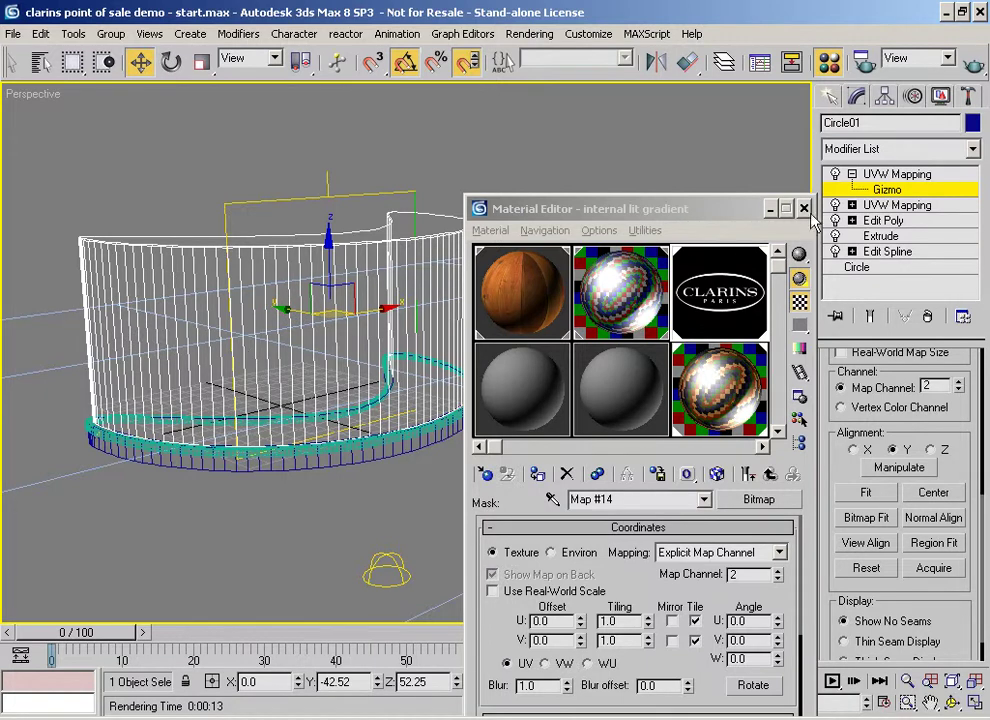
- Review the upper UVW Mapping modifier's dimensions, and redisplay the last rendering to examine how the logo is laid out
scroll(858, 533, "up", 3)
scroll(858, 533, "up", 5)
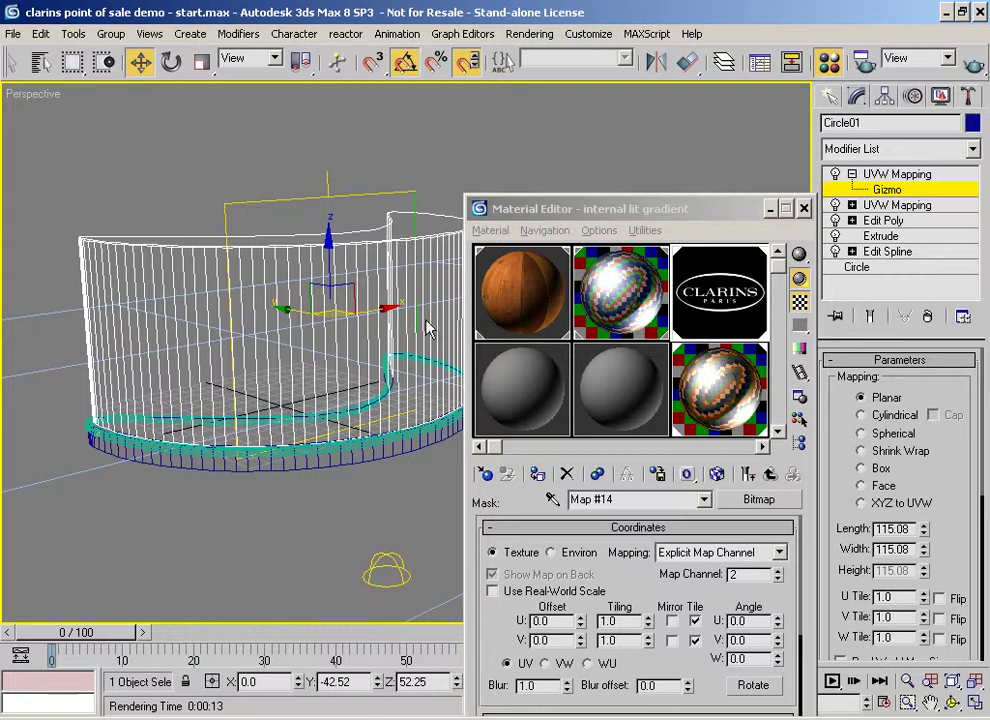
left_click_drag(847, 548, 847, 466)
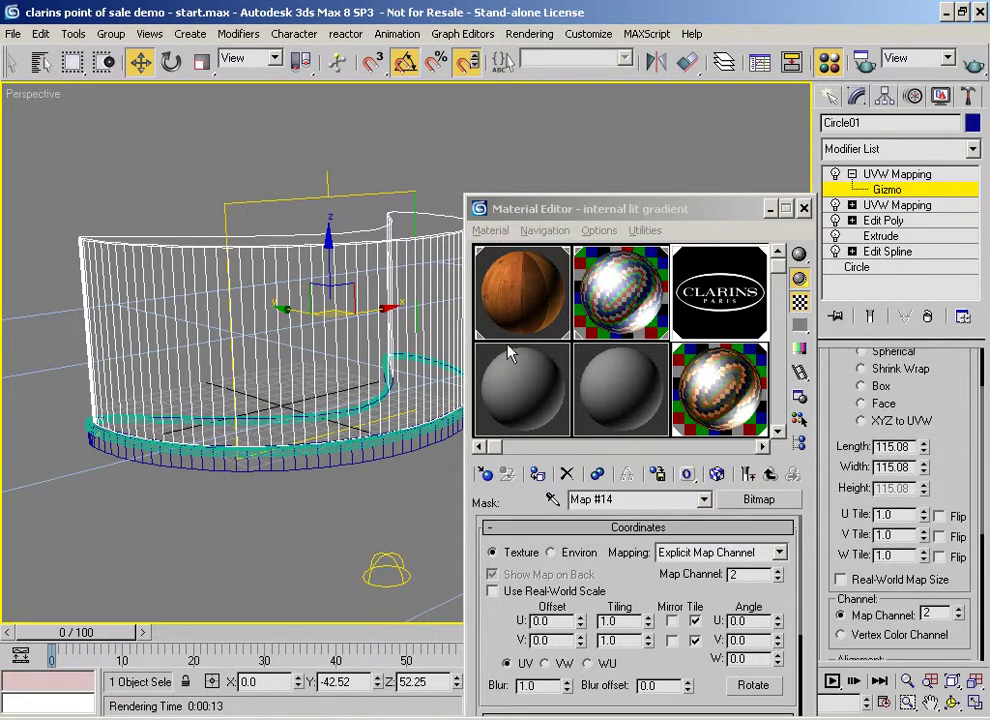
left_click_drag(628, 217, 614, 78)
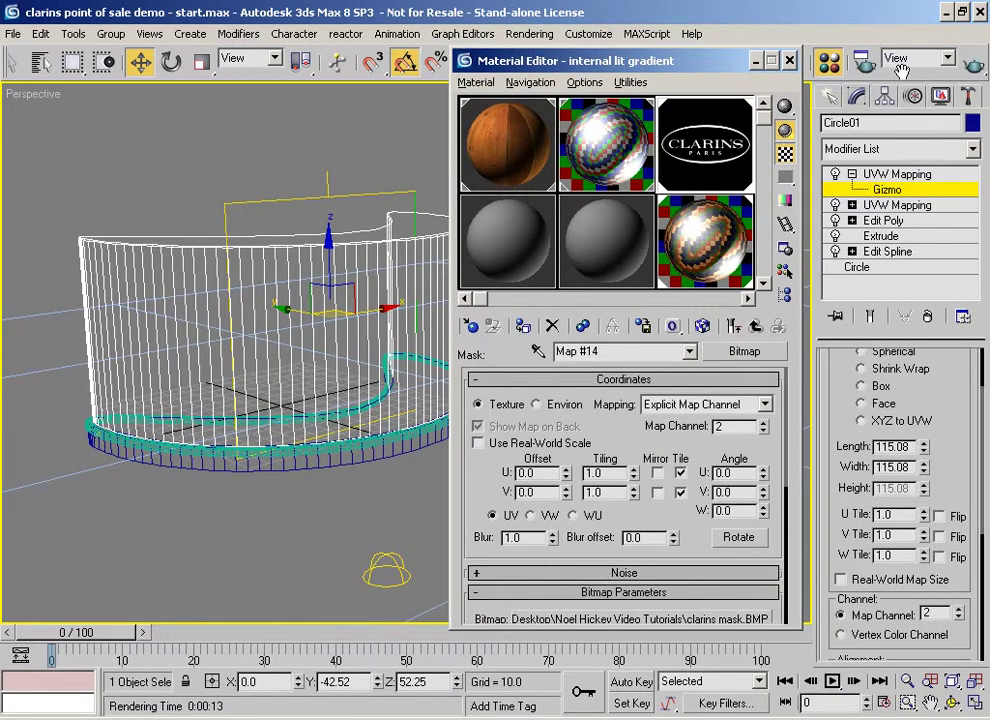
left_click(421, 38)
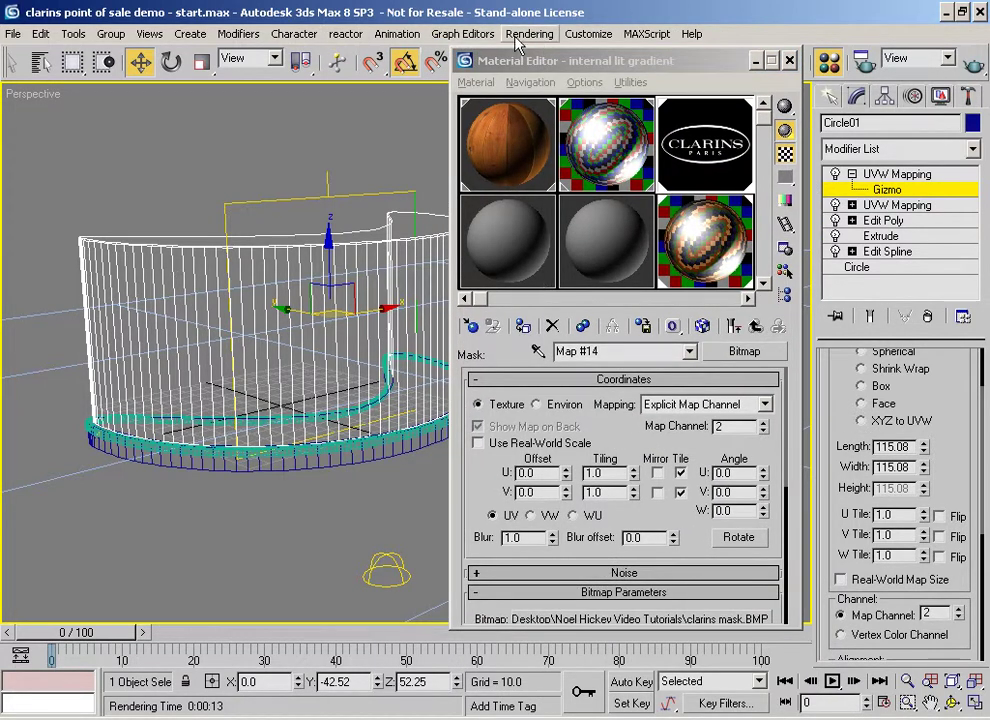
left_click(517, 37)
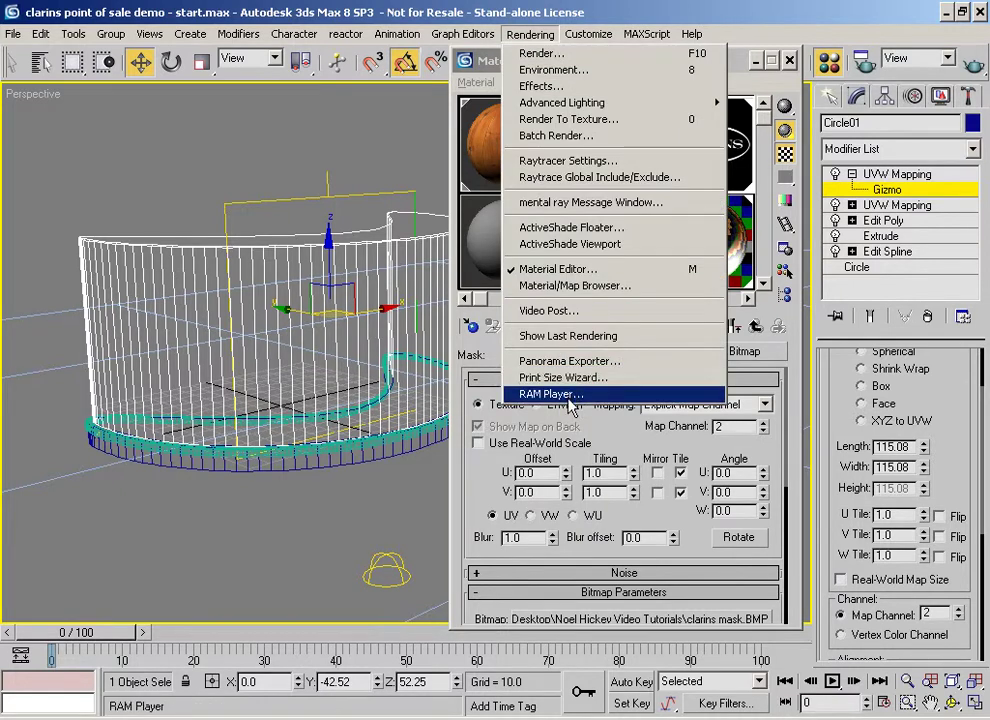
left_click(566, 336)
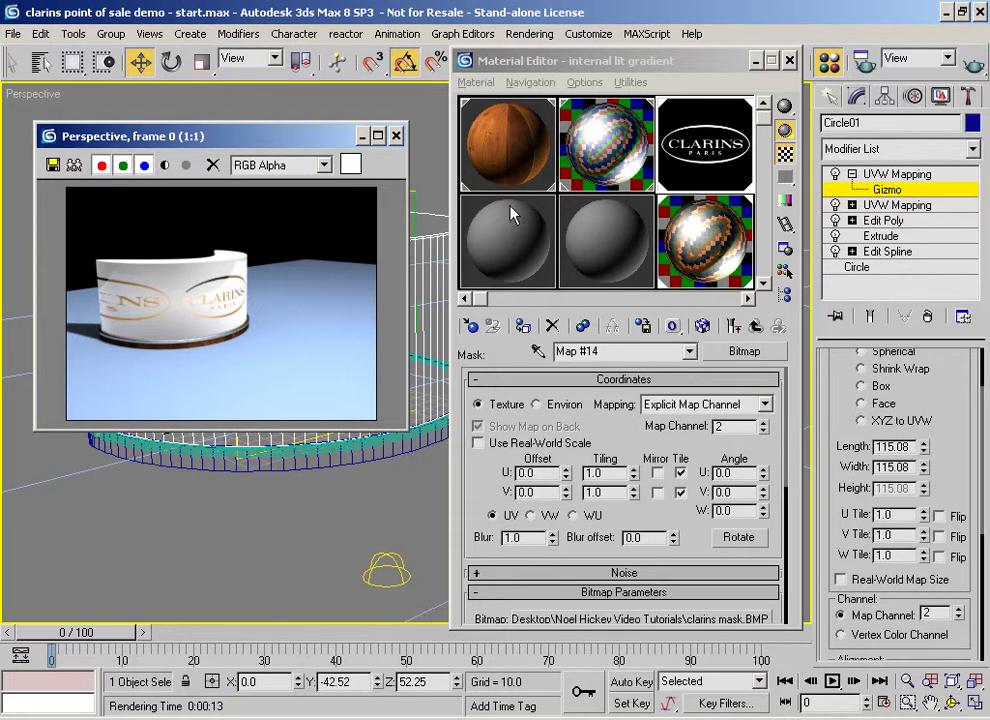
left_click(396, 136)
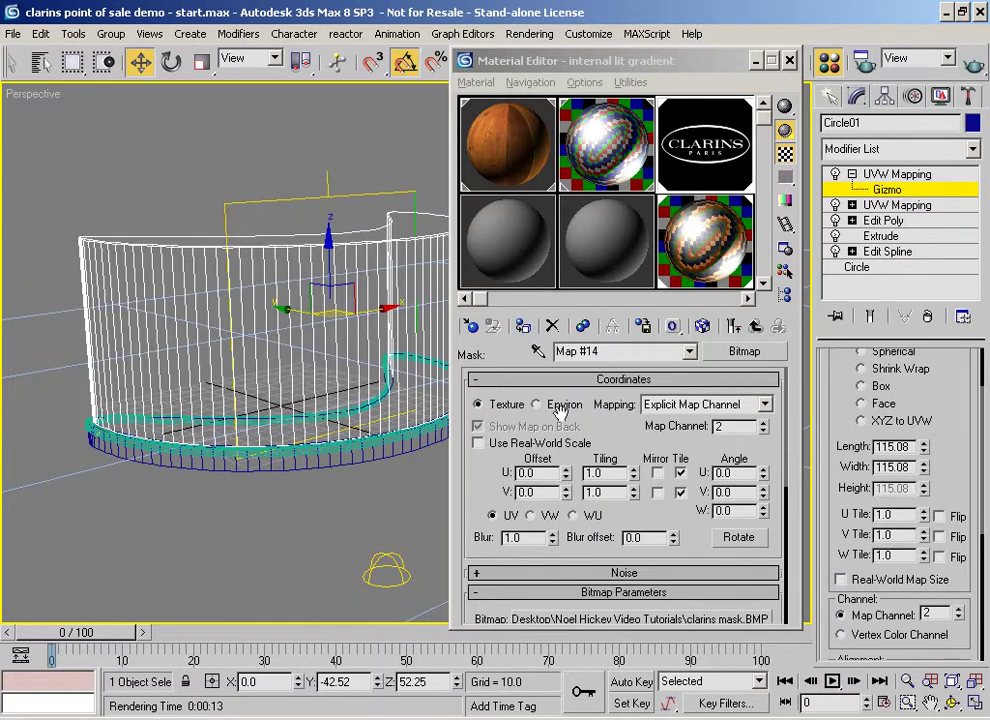
- Turn off U and V tiling for the clarins mask bitmap and render the Perspective view
left_click(680, 492)
left_click(680, 472)
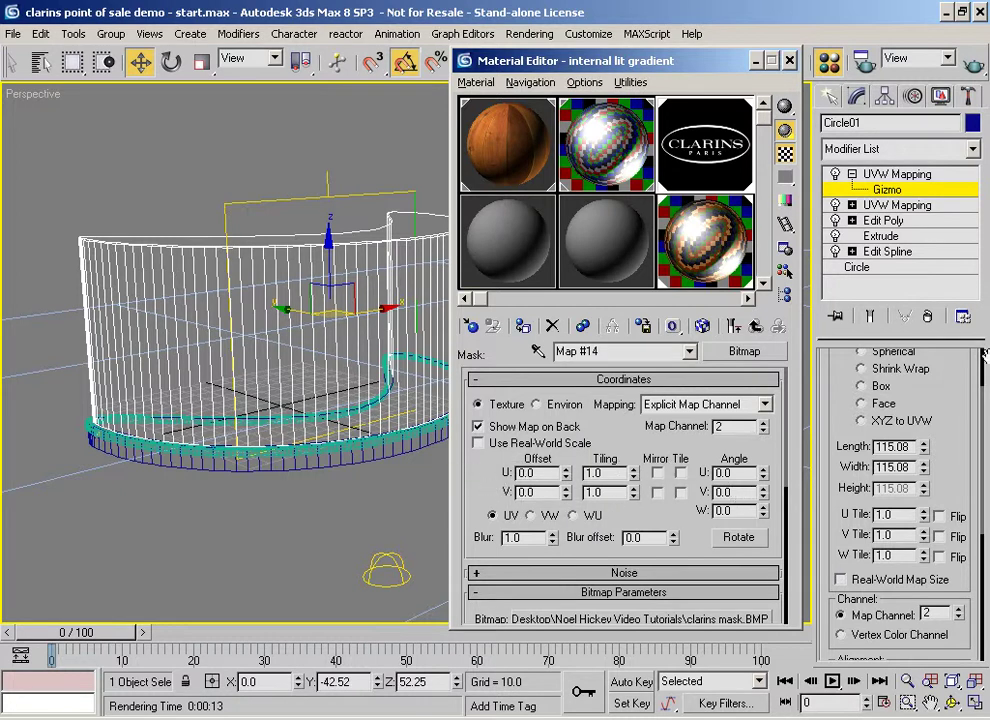
left_click(972, 66)
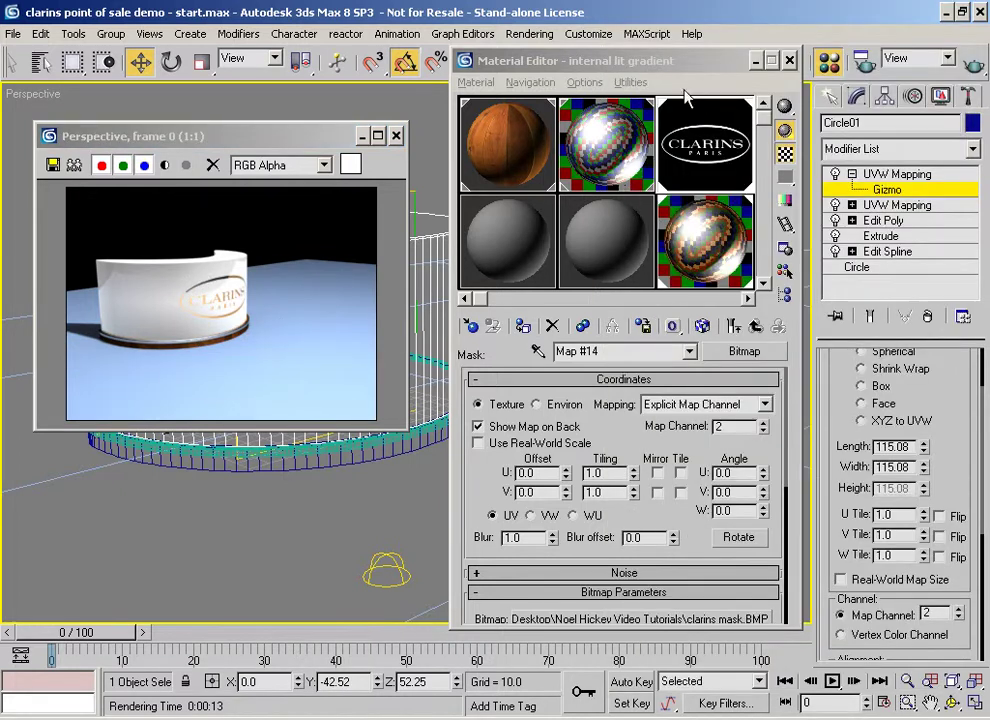
left_click_drag(686, 66, 766, 90)
left_click_drag(329, 145, 407, 527)
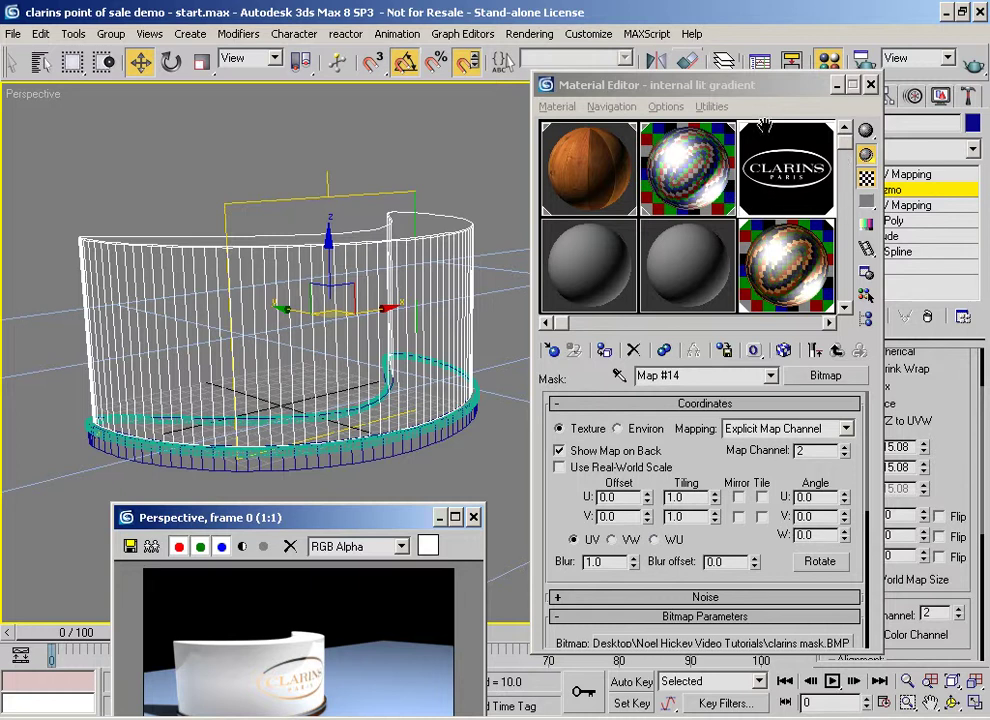
- Inspect the gold leaf material's maps within the Blend material and return to the Blend parameters
left_click(815, 350)
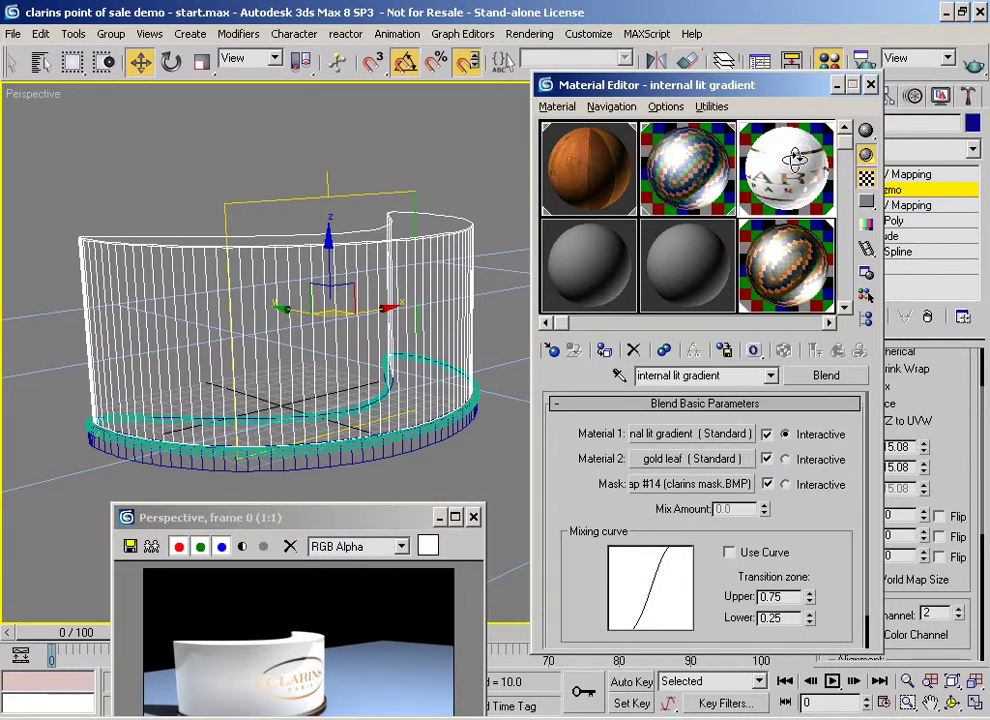
left_click(700, 459)
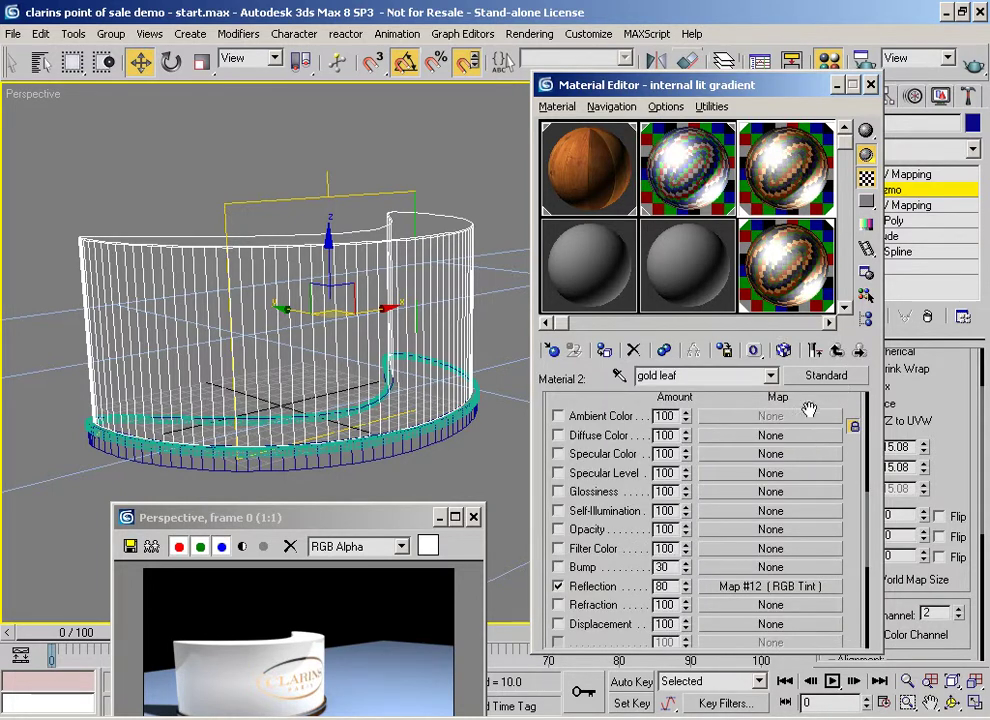
scroll(812, 427, "up", 5)
left_click(836, 350)
- View the clarins mask bitmap's full image to examine its black and white areas, and return to the Blend parameters
left_click(663, 508)
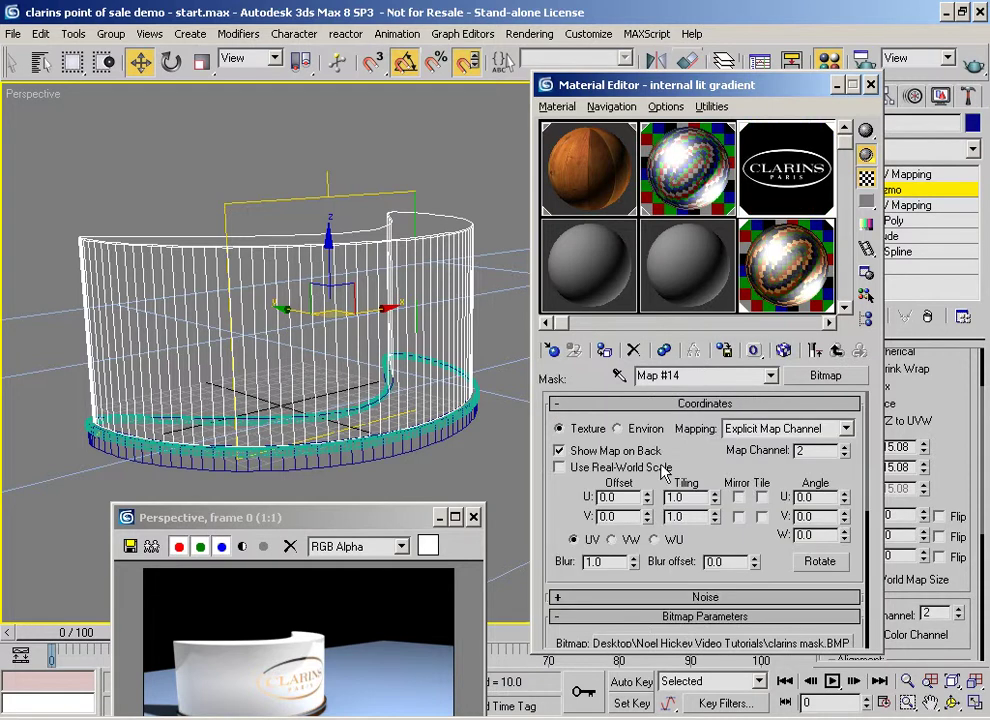
left_click_drag(700, 473, 703, 269)
left_click(815, 486)
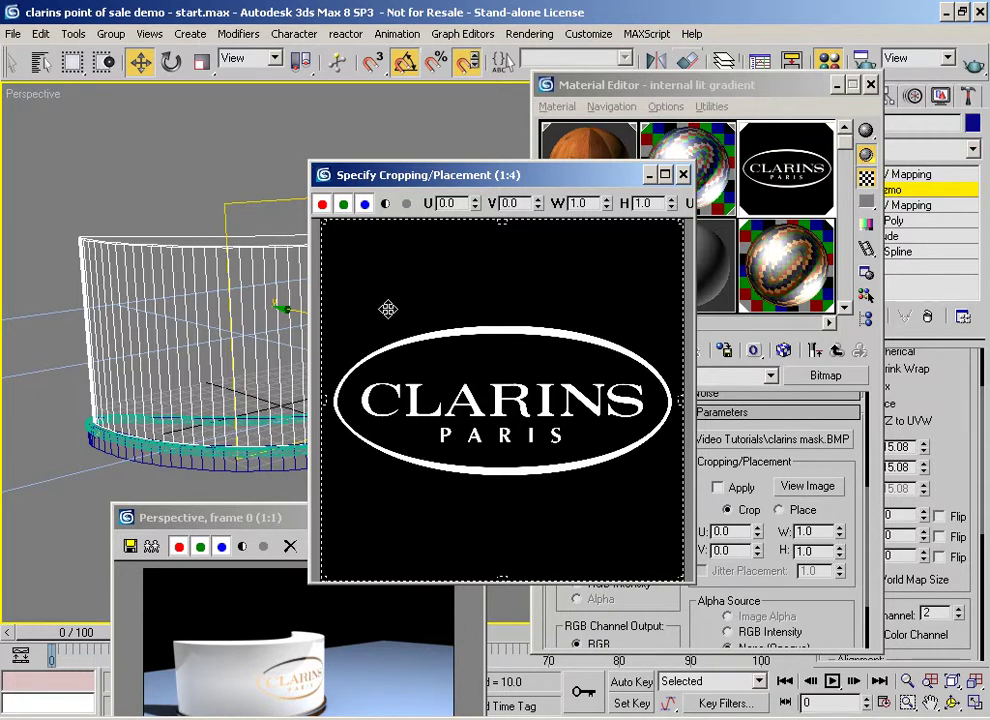
left_click_drag(468, 182, 478, 306)
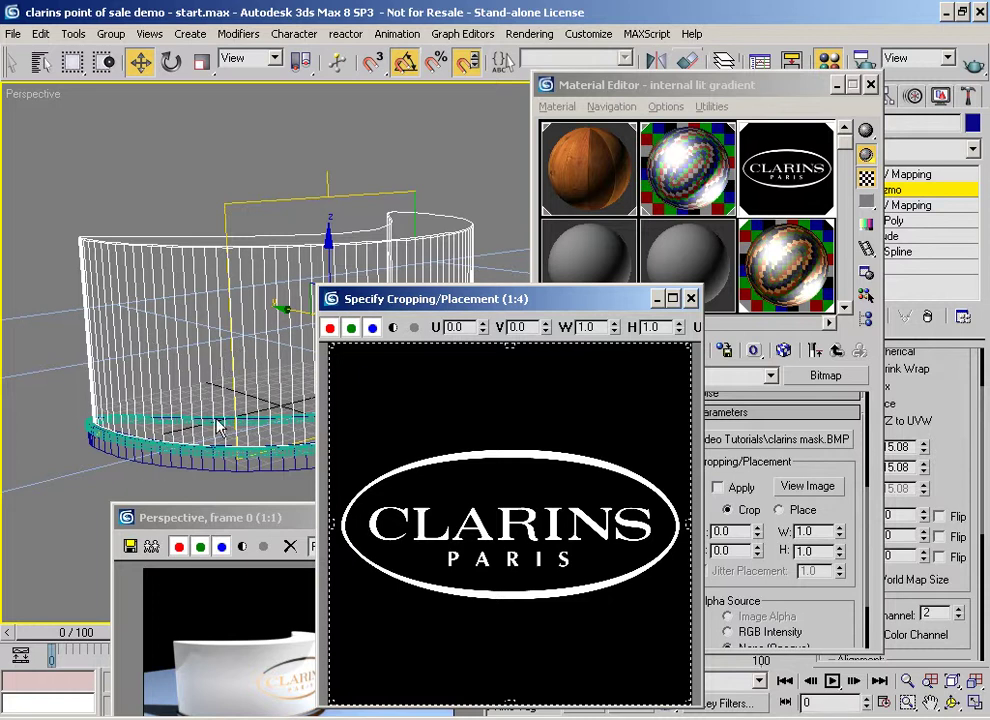
left_click_drag(545, 298, 516, 298)
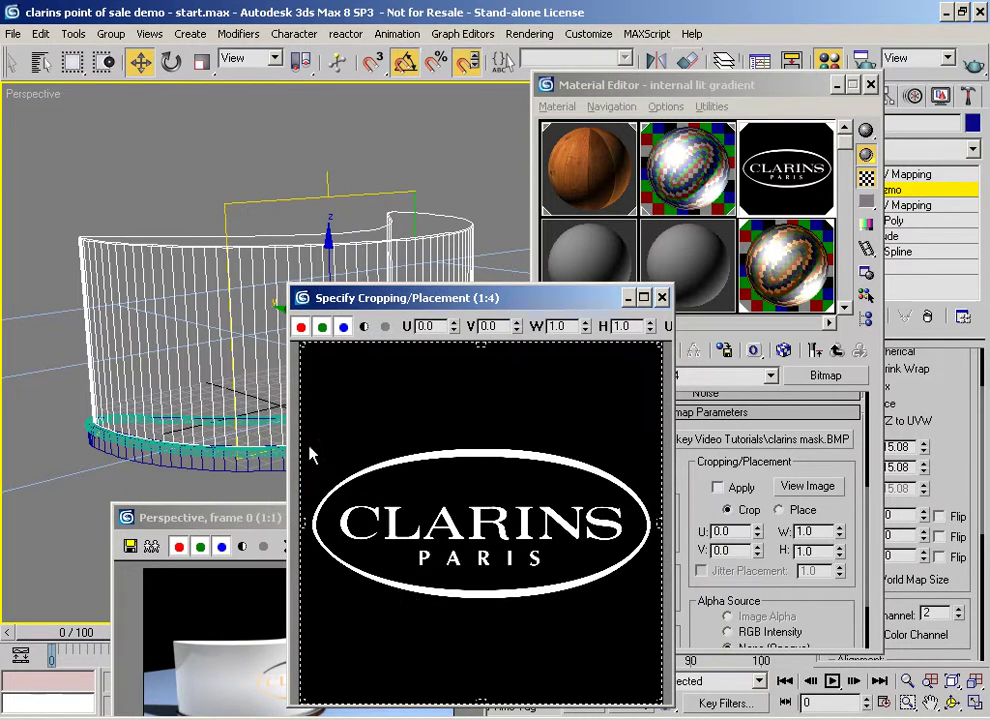
mouse_move(517, 298)
left_mouse_down()
mouse_move(515, 282)
mouse_move(504, 281)
left_mouse_up()
left_click(647, 280)
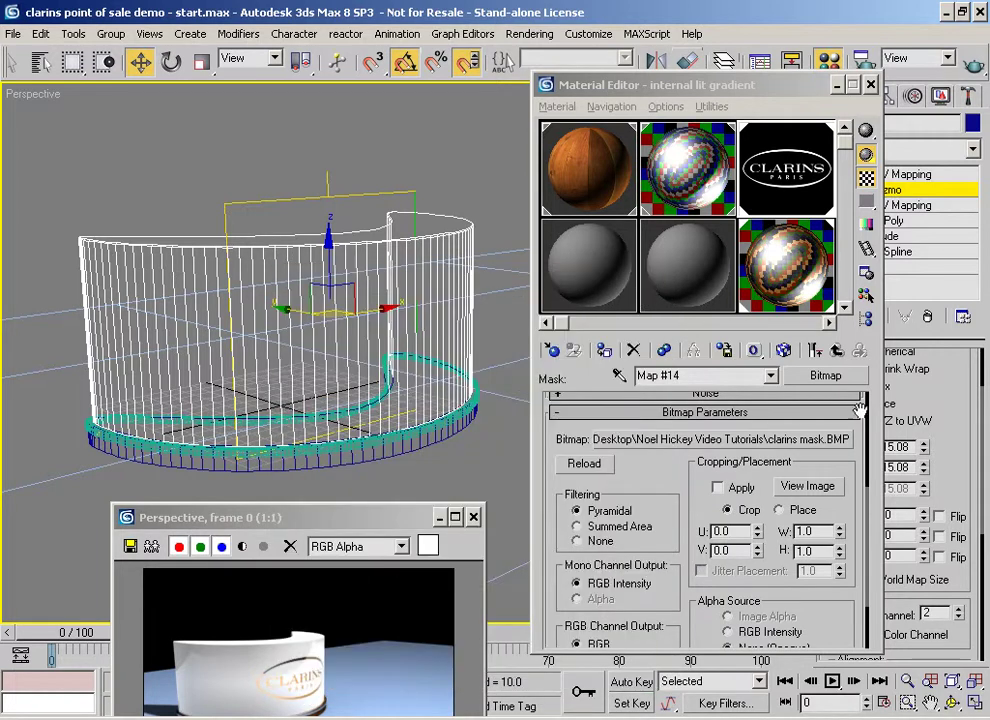
left_click(836, 352)
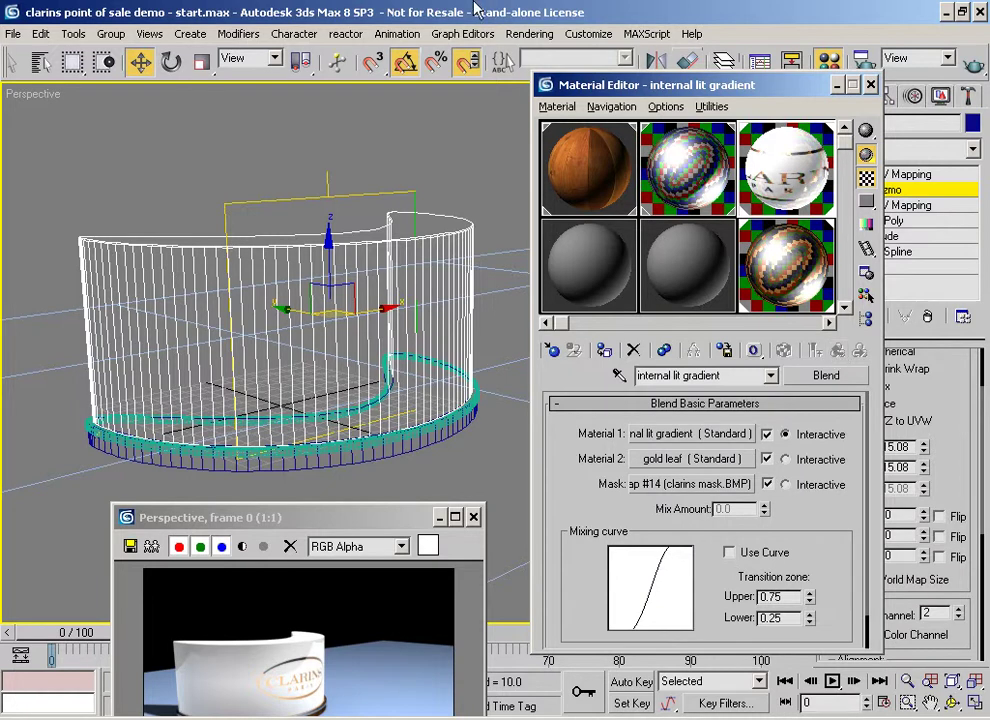
- Render the Perspective view from behind the counter to check the logo on its inner face
middle_click_drag(261, 413, 305, 274, "alt")
left_click(973, 66)
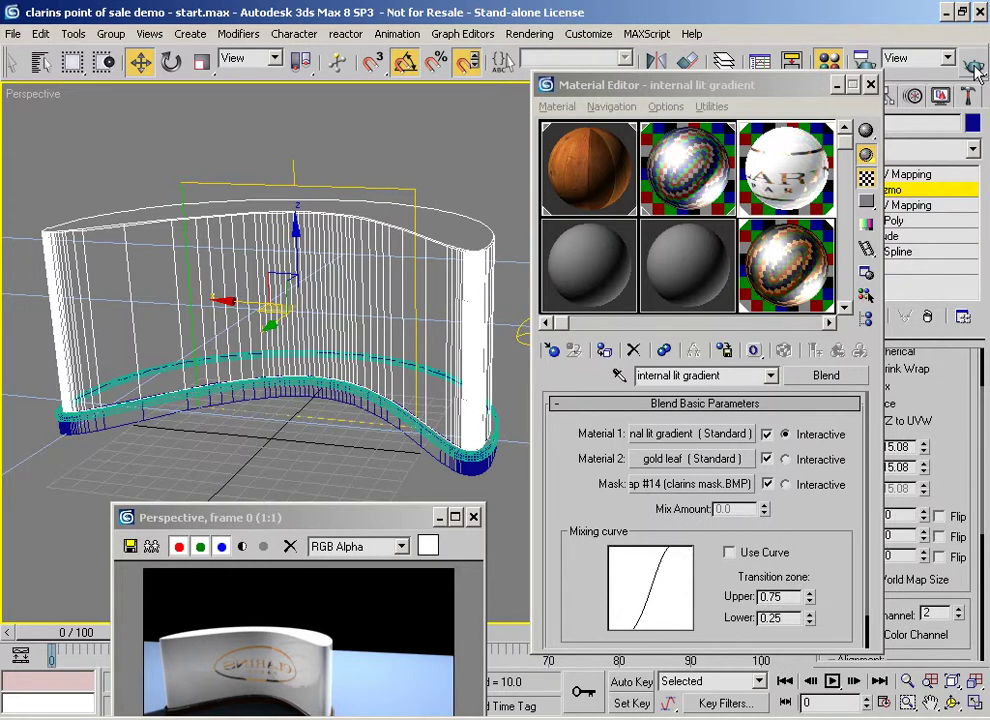
middle_click_drag(222, 198, 284, 313, "alt")
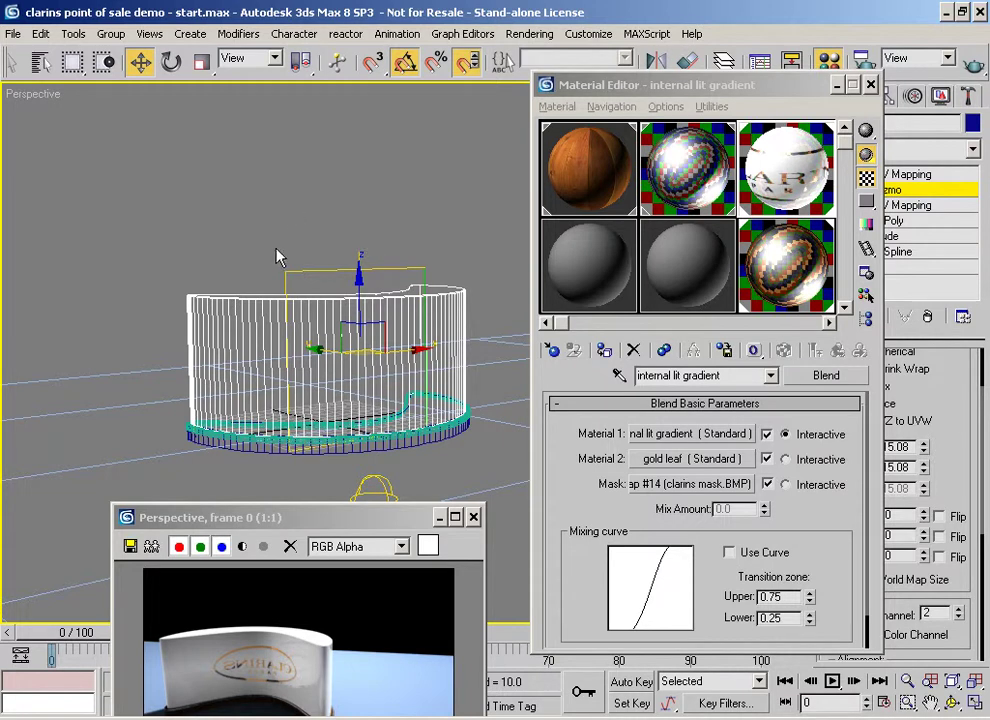
- Try turning off Show Map on Back for the clarins mask bitmap, and turn the option back on
middle_click_drag(278, 354, 365, 342, "alt")
scroll(365, 342, "down", 1)
scroll(365, 342, "up", 2)
left_click_drag(375, 517, 462, 432)
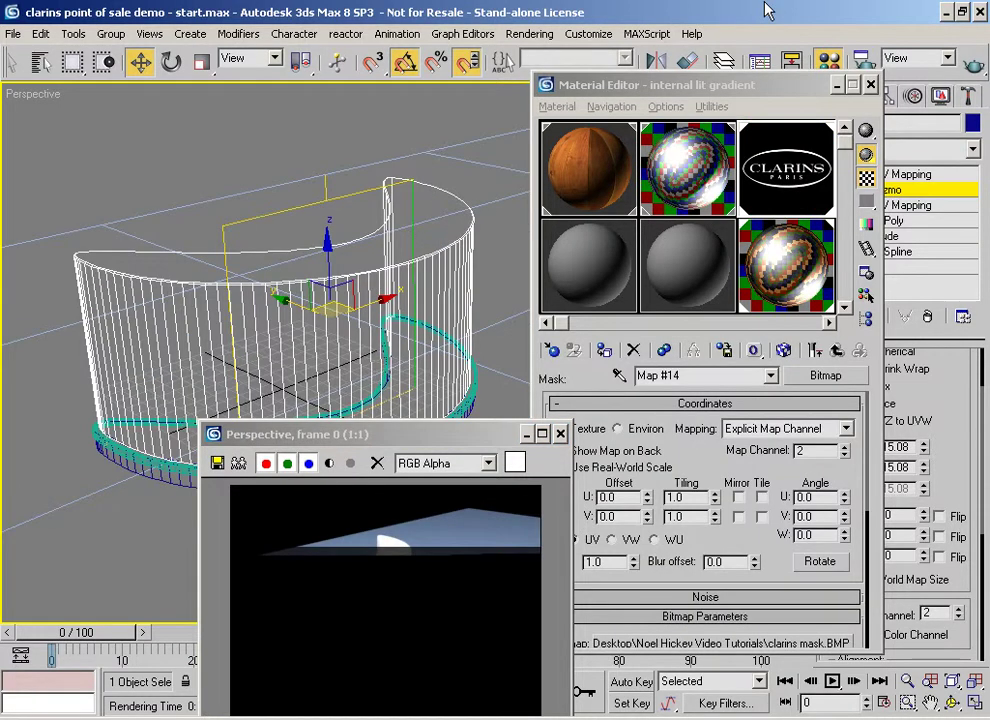
middle_click_drag(331, 336, 455, 330, "alt")
left_click(690, 467)
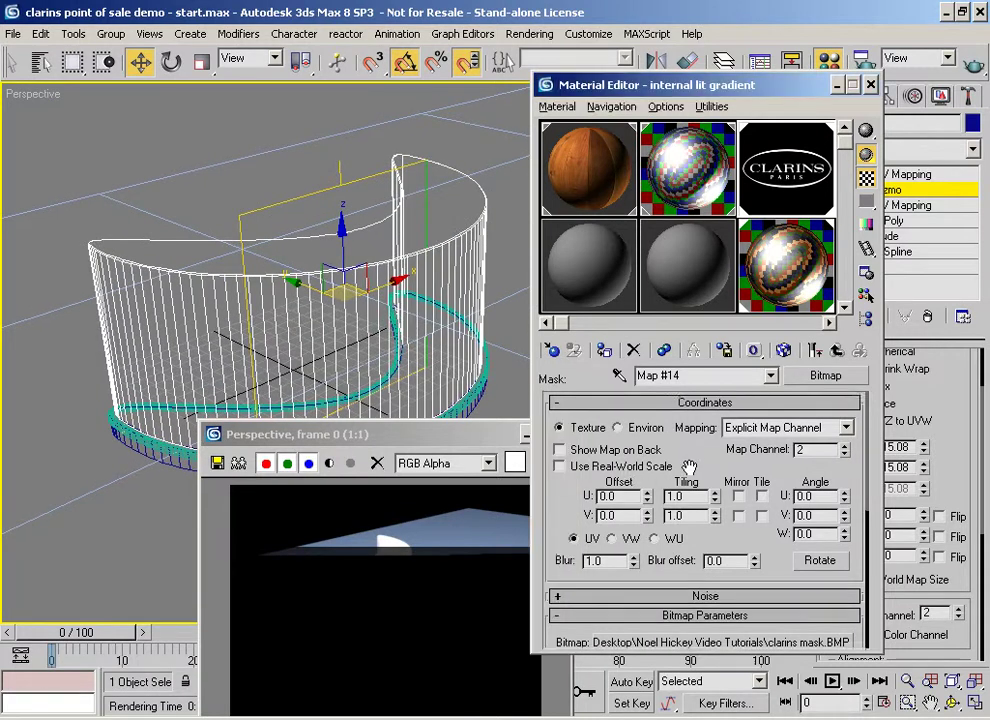
left_click(560, 451)
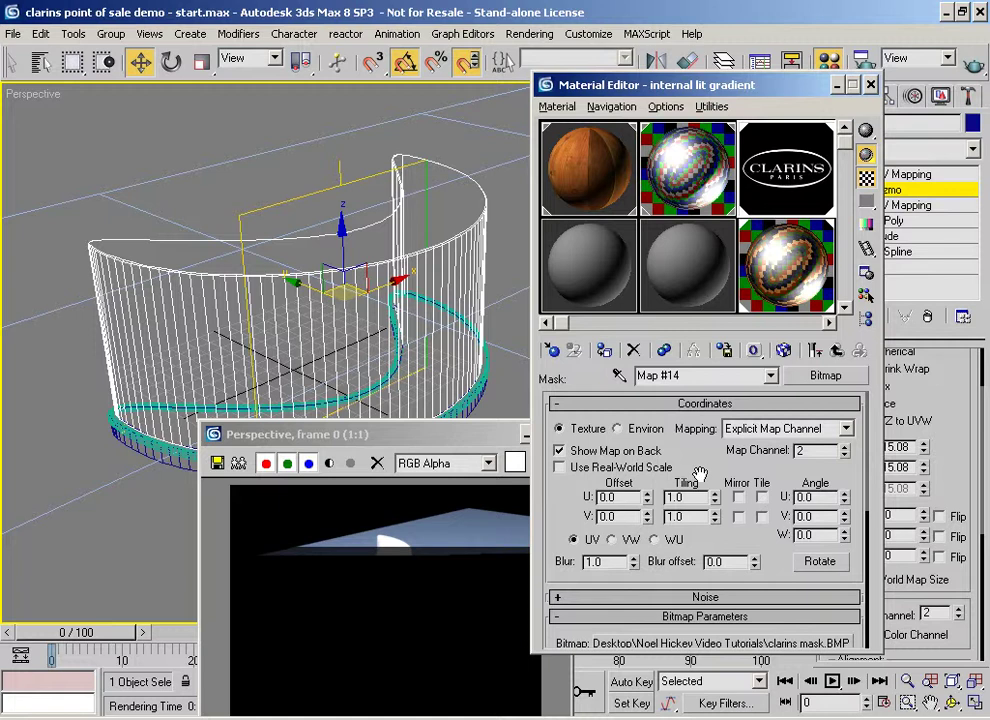
- Close the rendered image and examine the planar mapping gizmo's placement on the counter from above
left_click(423, 452)
left_click_drag(362, 434, 281, 366)
left_click(479, 367)
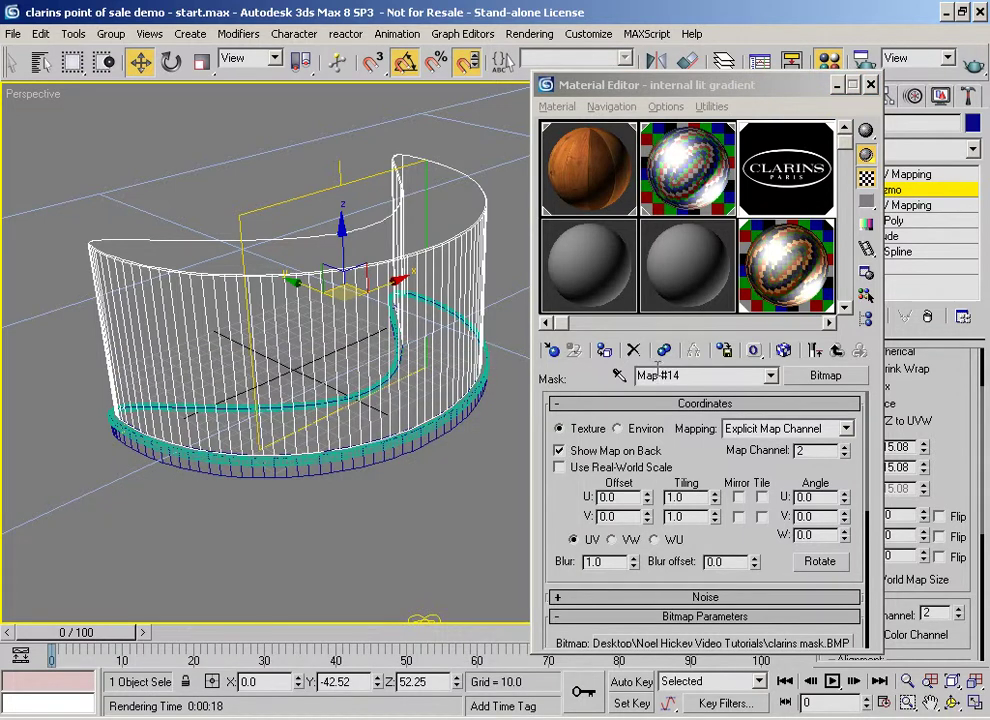
middle_click_drag(303, 234, 490, 425, "alt")
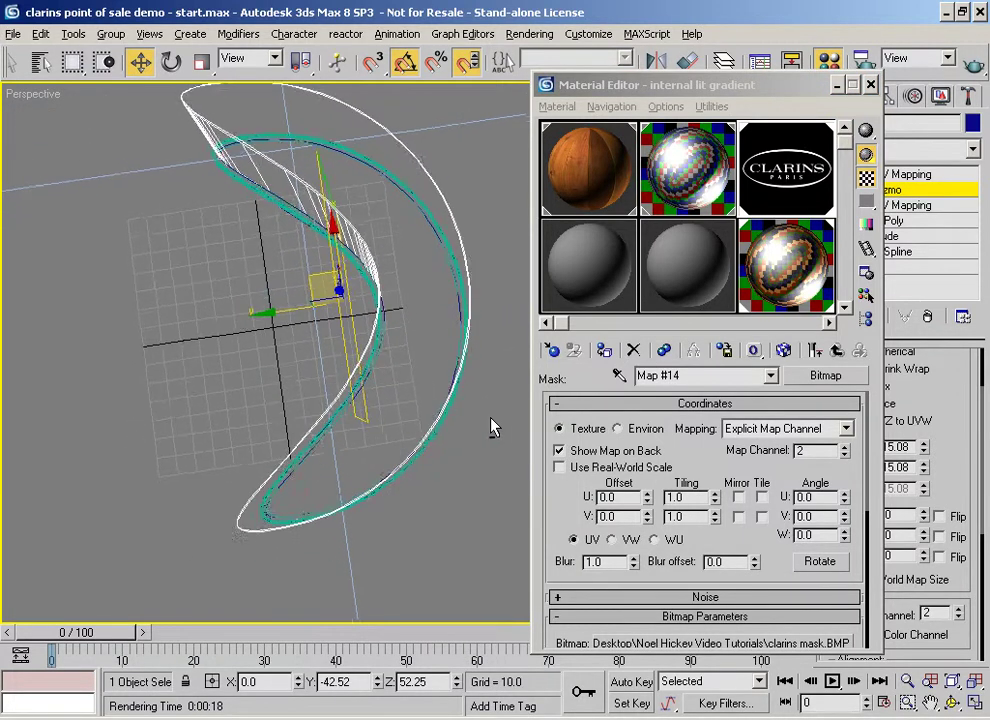
middle_click_drag(444, 393, 456, 385, "alt")
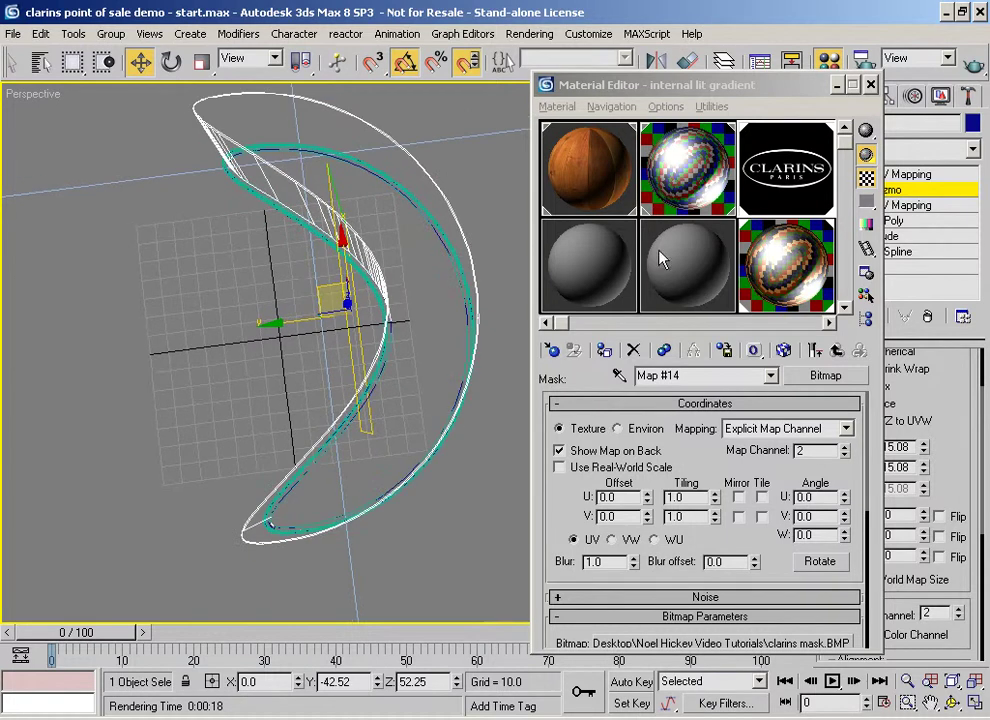
- Return to the Blend parameters and examine the lower UVW Mapping modifier's planar gizmo and map channel on the counter
left_click(838, 84)
middle_click_drag(388, 392, 463, 290, "alt")
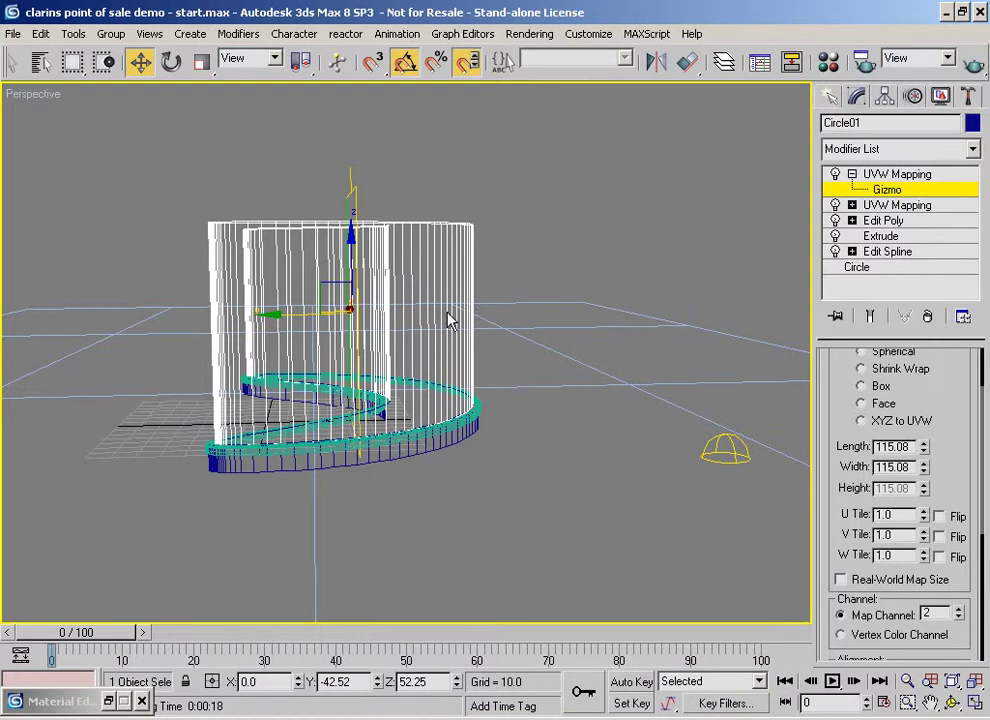
double_click(93, 706)
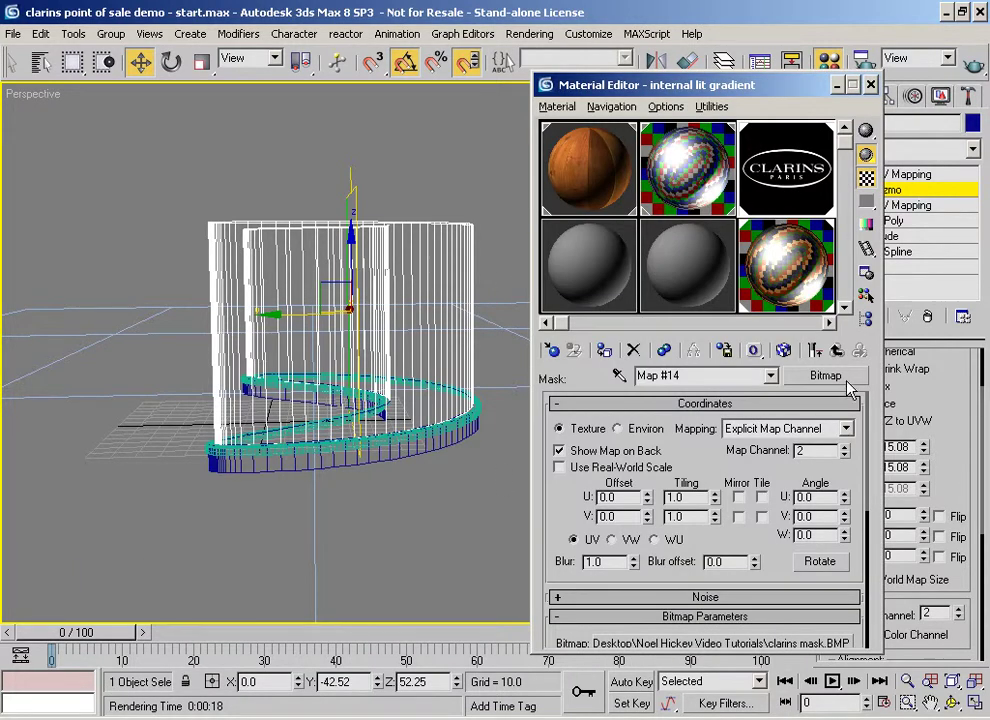
left_click(838, 350)
middle_click_drag(440, 360, 417, 430, "alt")
left_click(915, 205)
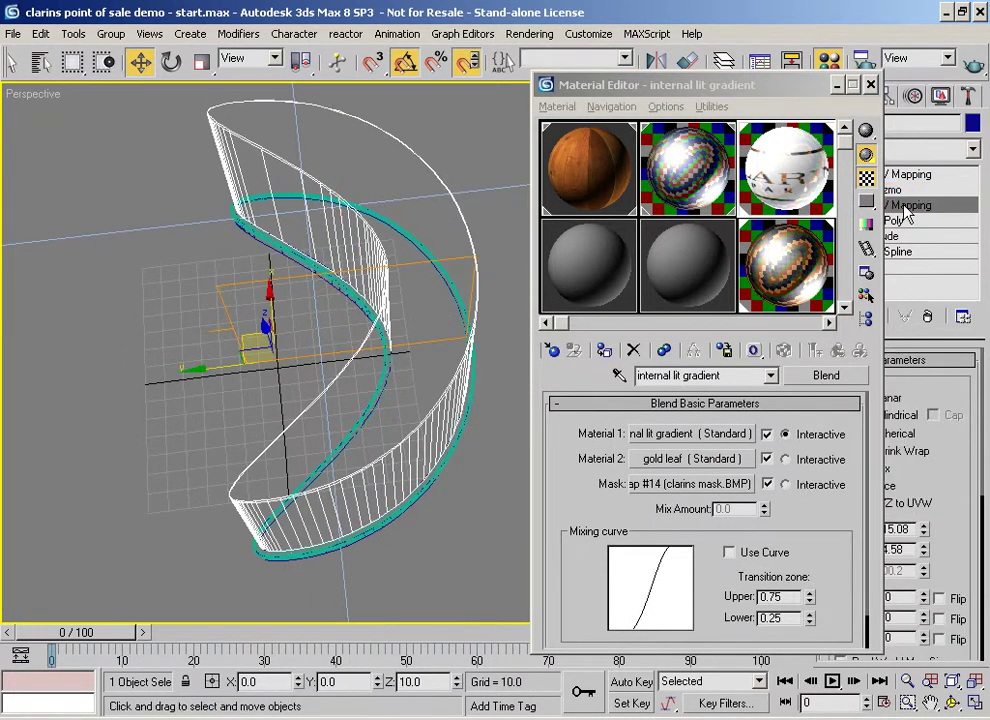
middle_click_drag(234, 380, 171, 255, "alt")
left_click_drag(715, 84, 643, 67)
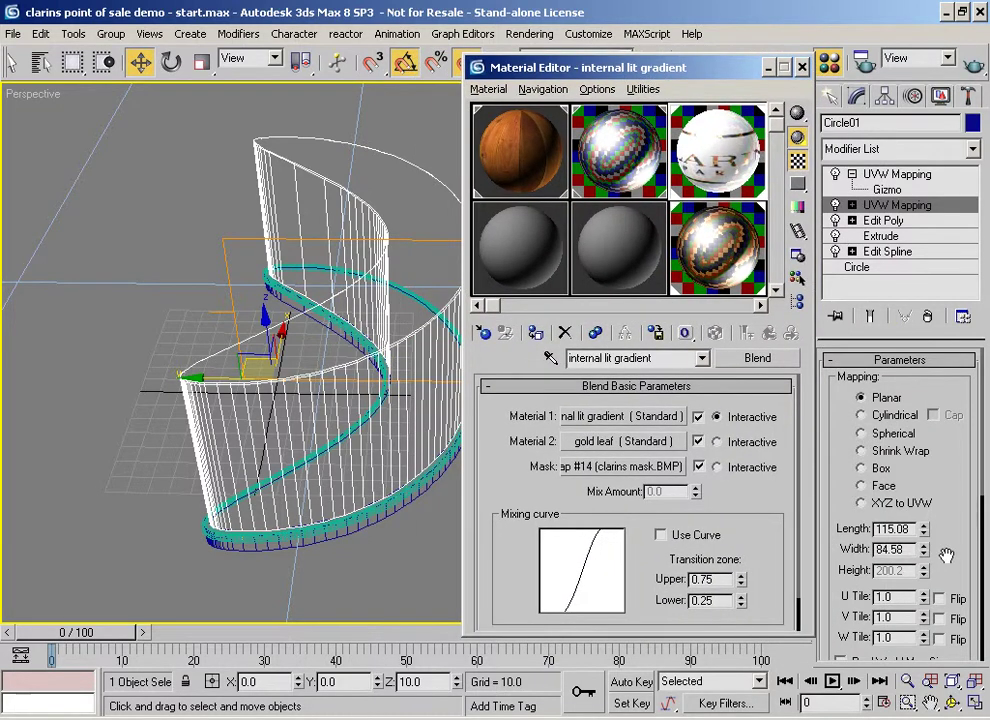
scroll(930, 575, "down", 4)
middle_click_drag(251, 343, 230, 332, "alt")
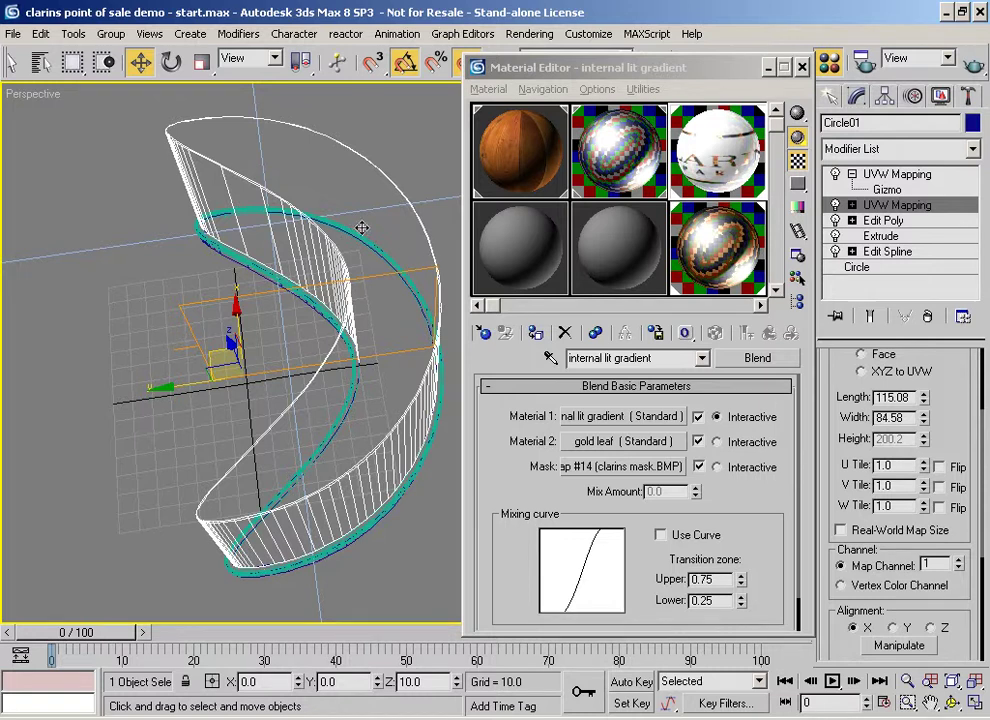
- Open the clarins mask bitmap and review its map channel and bitmap parameters against the counter's shape
left_click(608, 470)
scroll(635, 500, "down", 5)
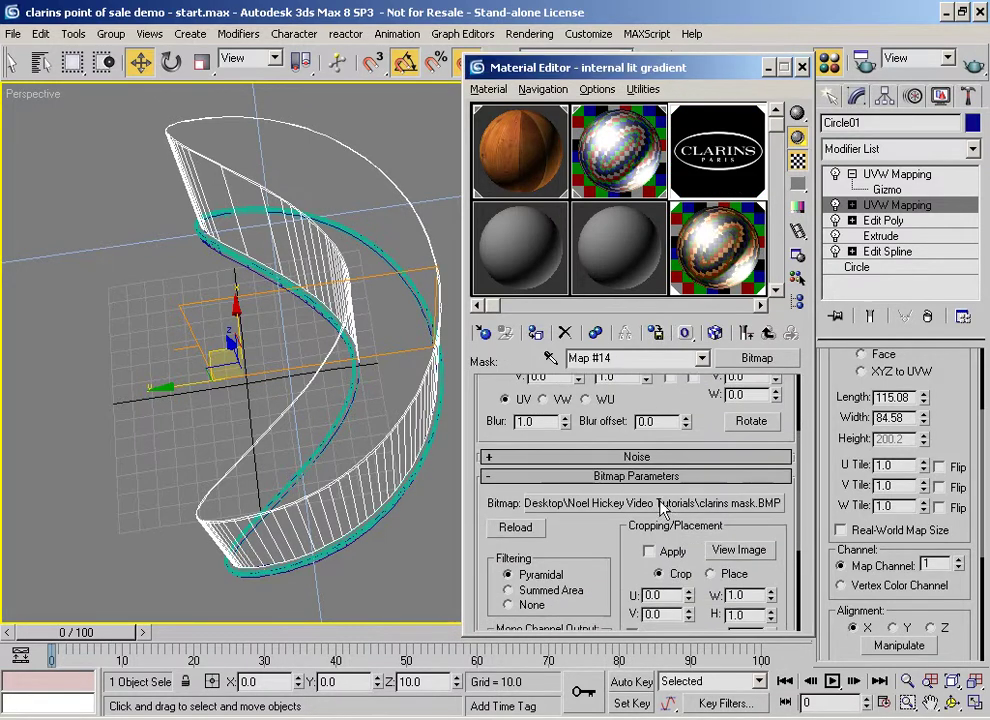
scroll(517, 420, "up", 4)
middle_click_drag(323, 484, 315, 408, "alt")
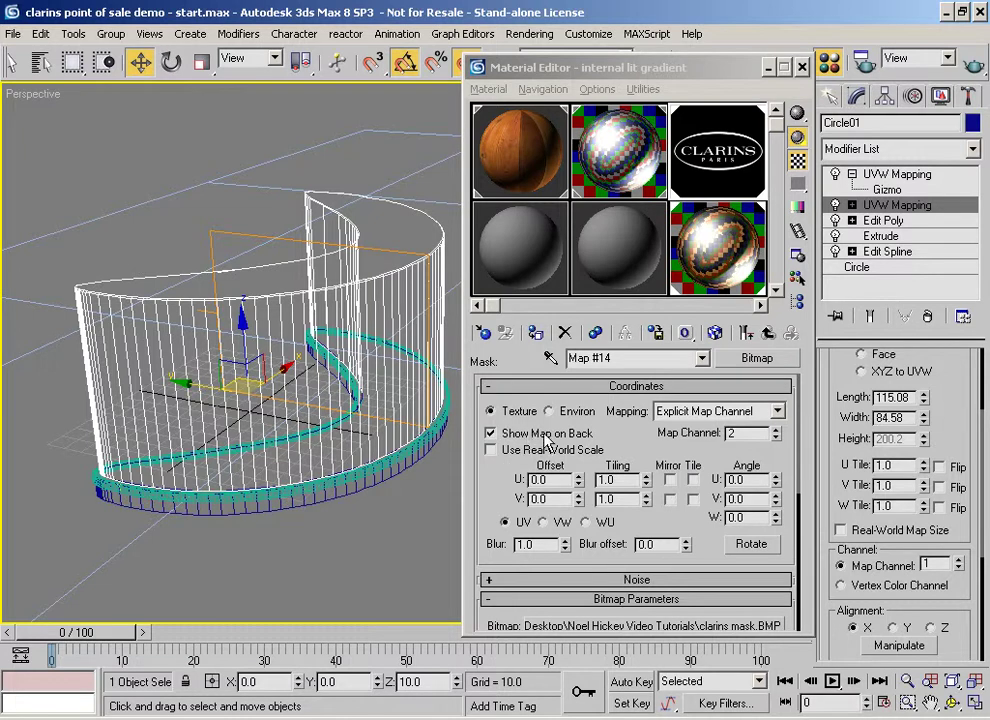
middle_click_drag(300, 282, 271, 360, "alt")
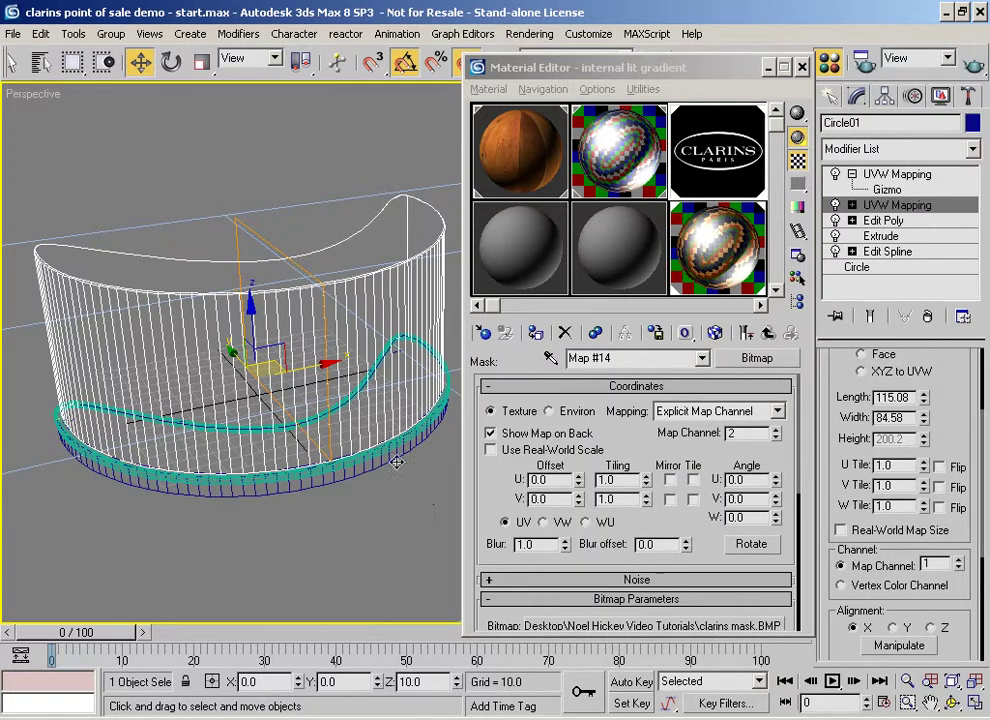
- Activate the upper UVW Mapping modifier's gizmo and set the reference coordinate system to Local to examine its axes
left_click(884, 176)
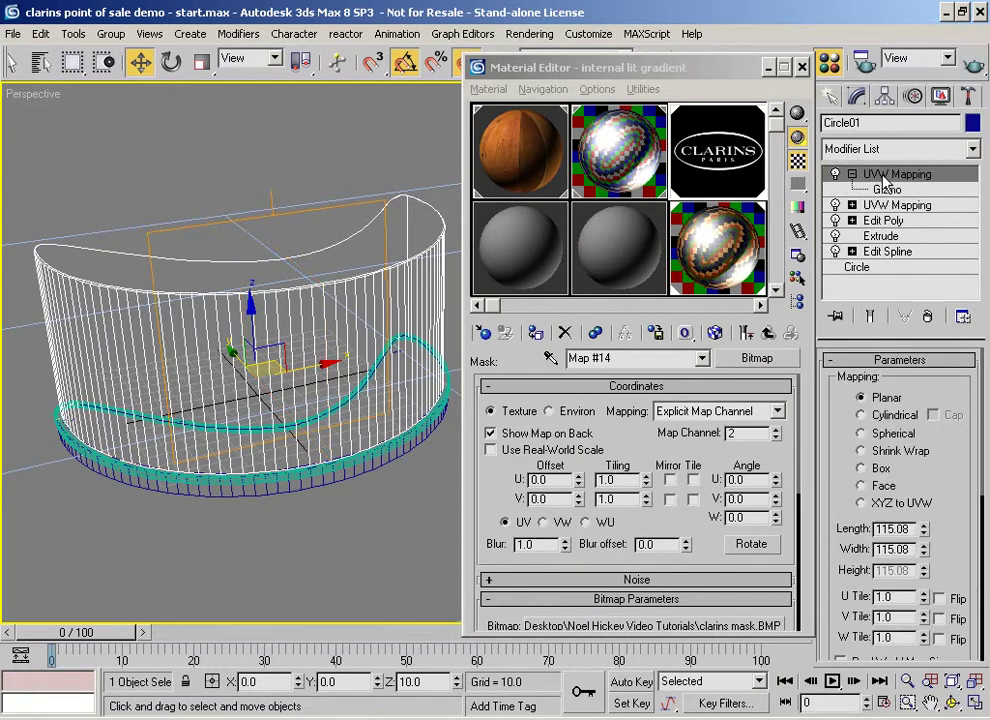
left_click(886, 189)
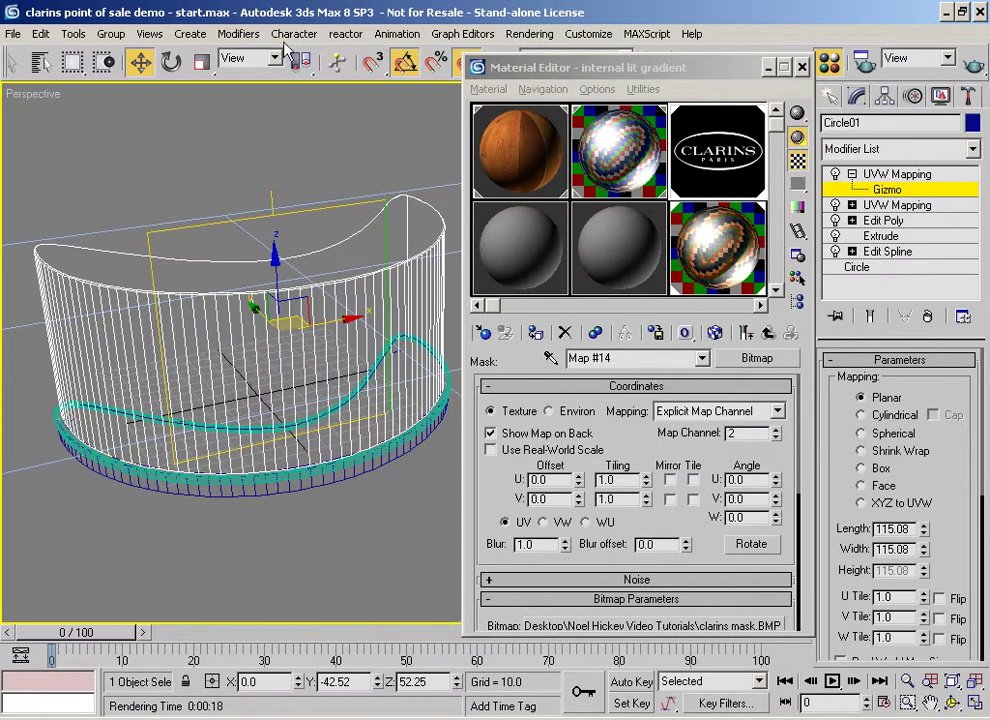
left_click(245, 58)
left_click(250, 120)
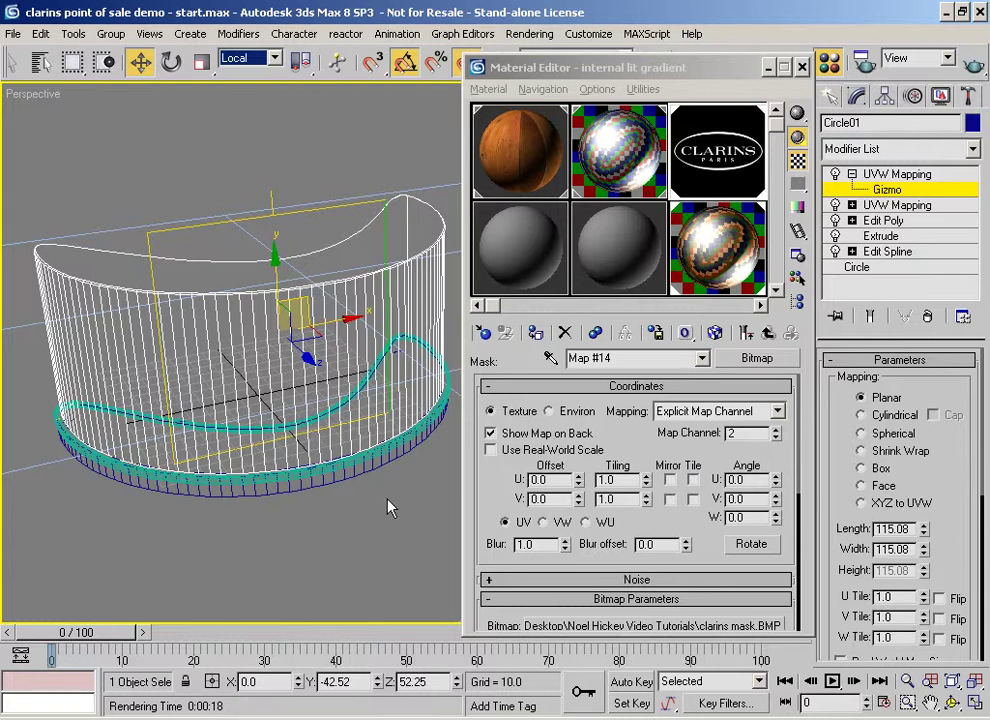
middle_click_drag(259, 391, 365, 398, "alt")
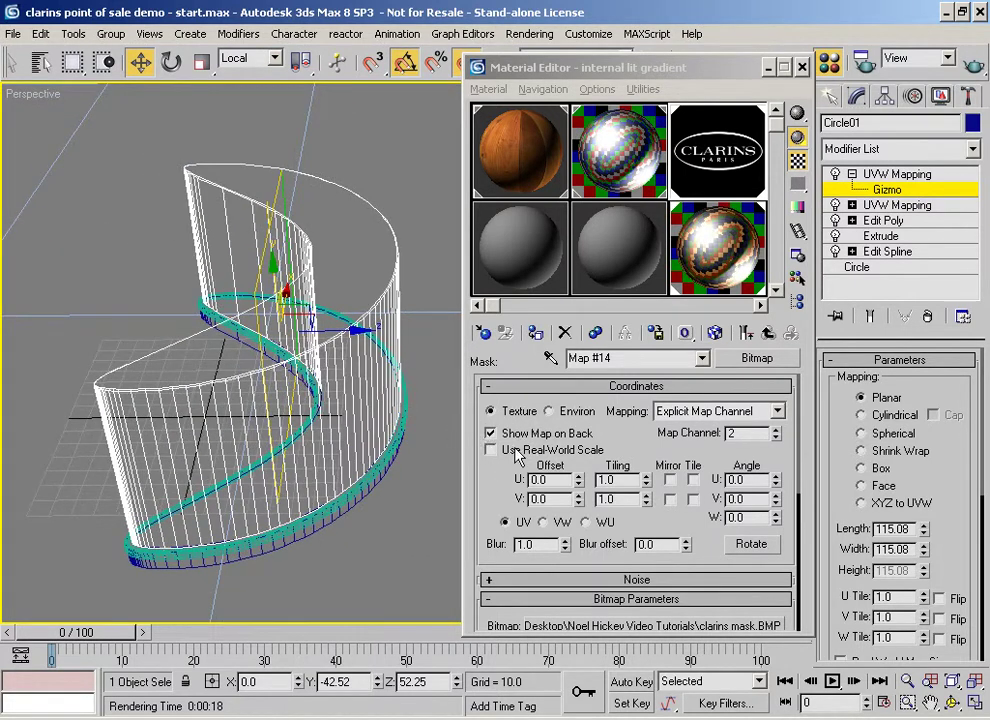
- Turn off Show Map on Back for the clarins mask bitmap and render the counter's front
left_click(490, 433)
middle_click_drag(269, 297, 283, 320, "alt")
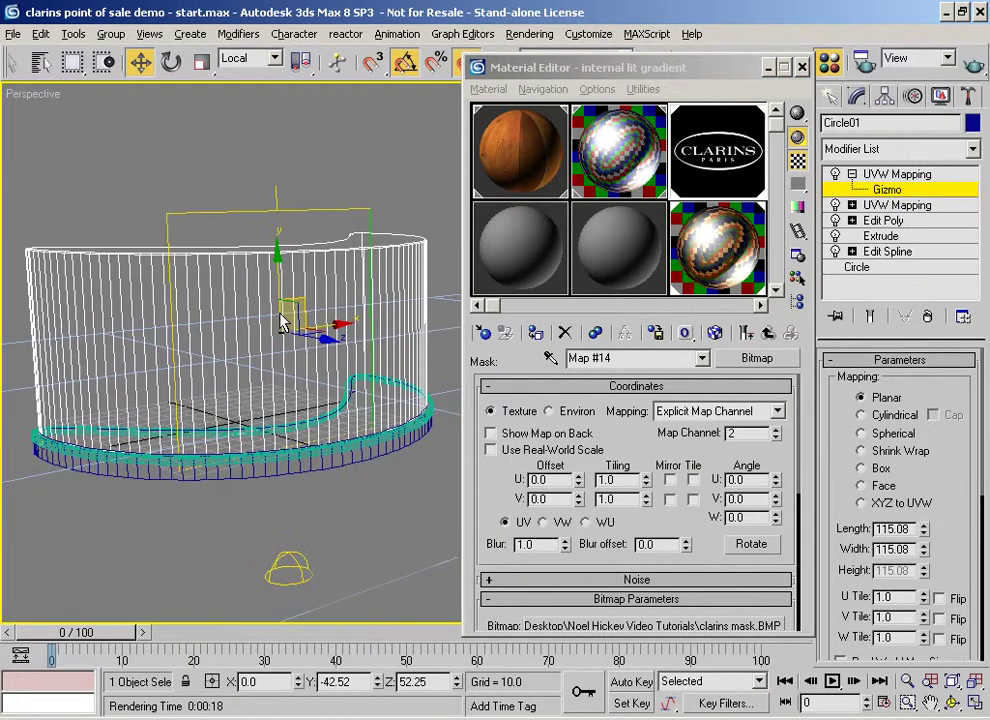
left_click(972, 62)
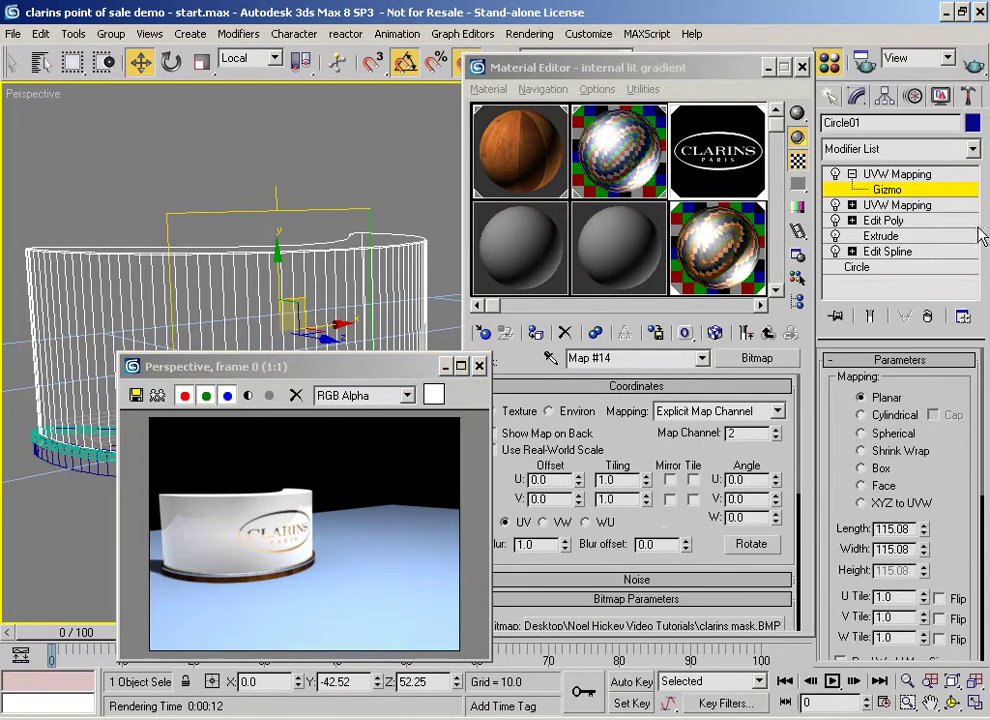
- Render the Perspective view from behind the counter to check its inner face, and close the rendered image
middle_click_drag(180, 236, 341, 316, "alt")
key("shift+q")
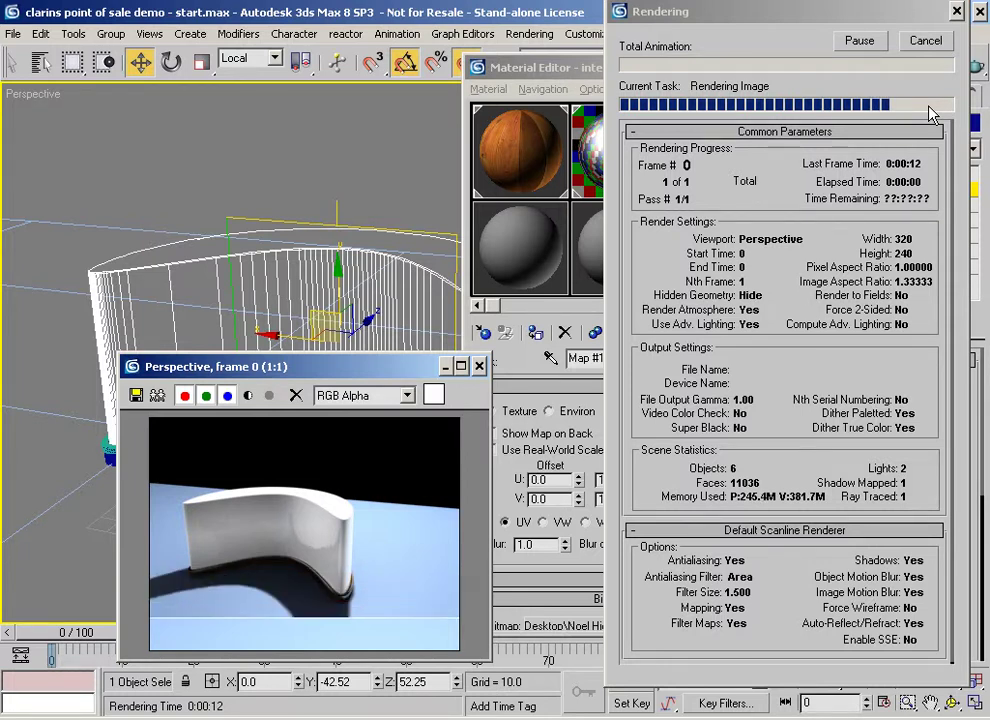
left_click(479, 366)
middle_click_drag(433, 380, 352, 370, "alt")
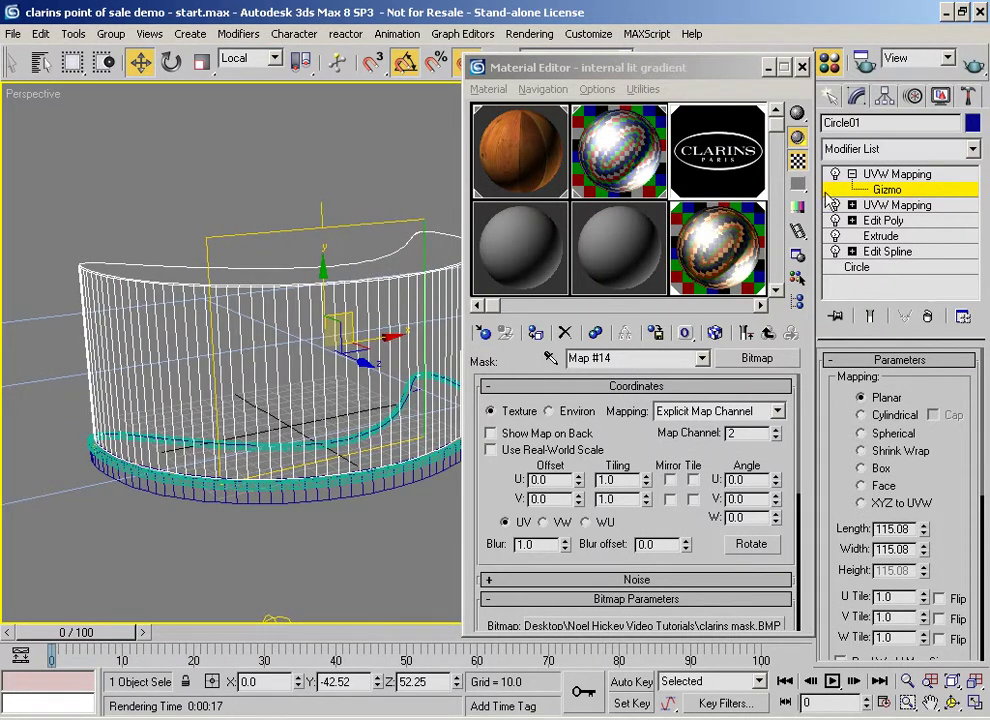
- Try rotating the upper UVW Mapping gizmo half a turn about the vertical Z axis and render the counter's front
left_click(171, 62)
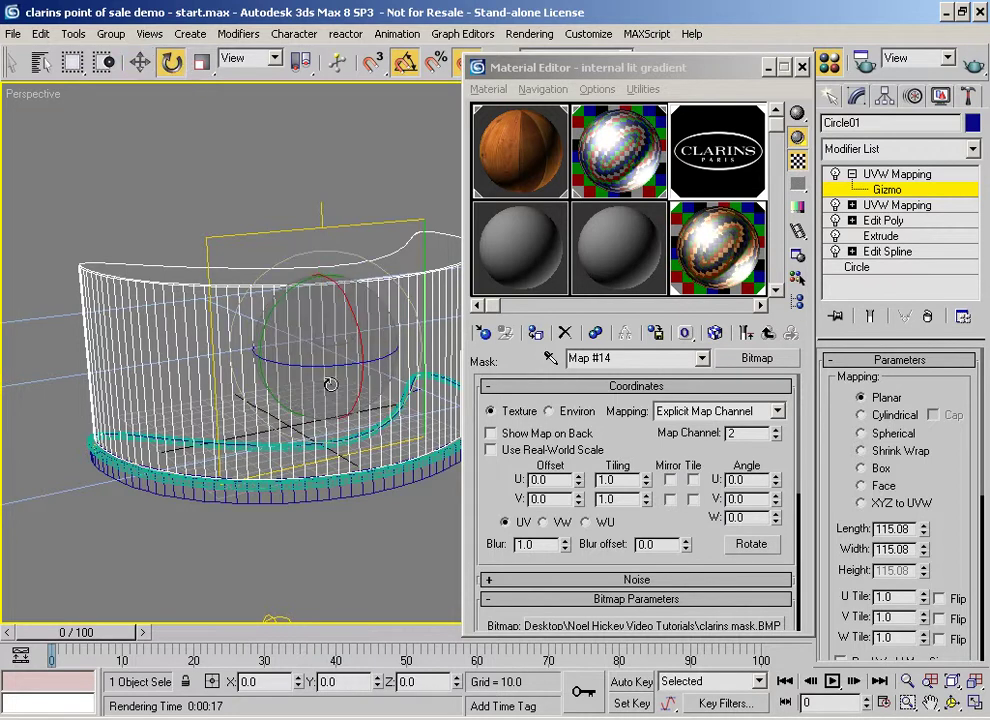
left_click_drag(318, 368, 489, 393)
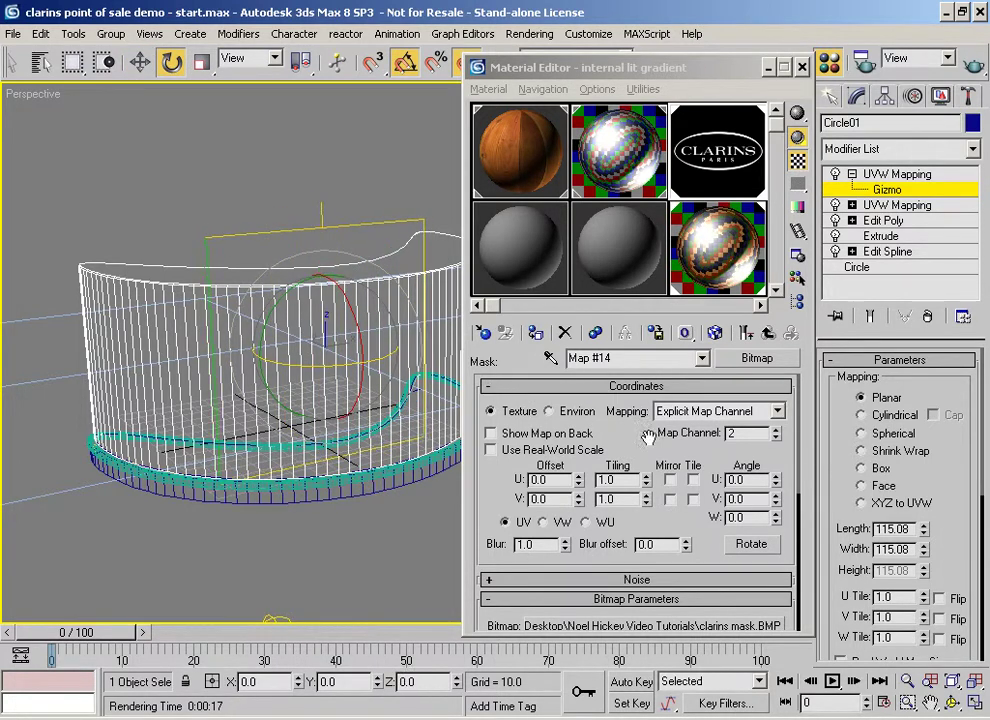
left_click(968, 65)
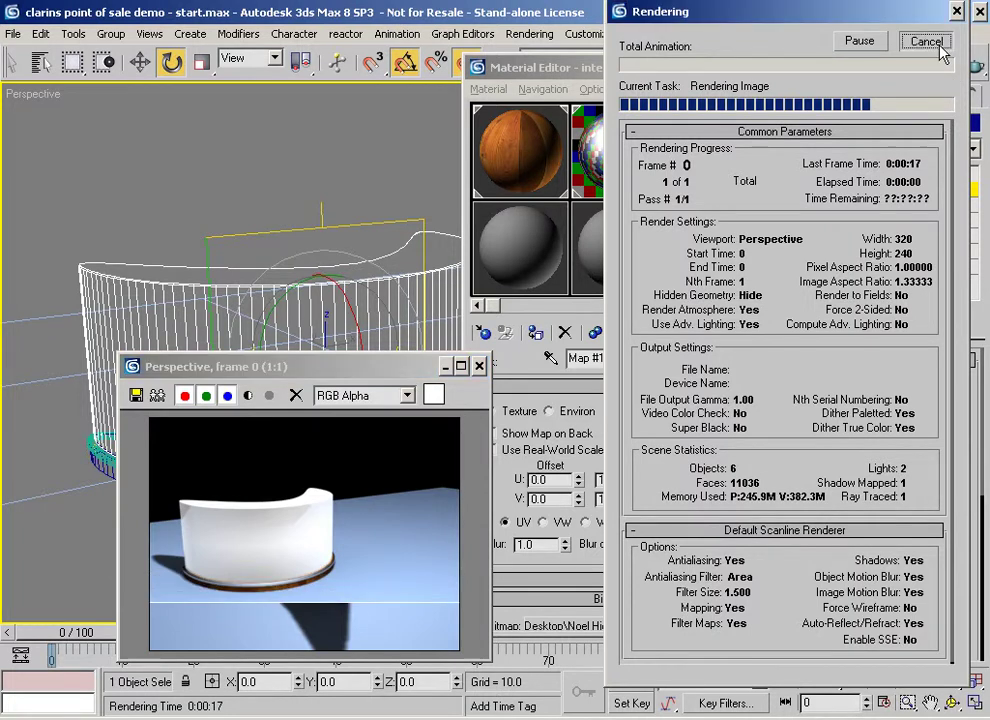
left_click_drag(354, 369, 347, 419)
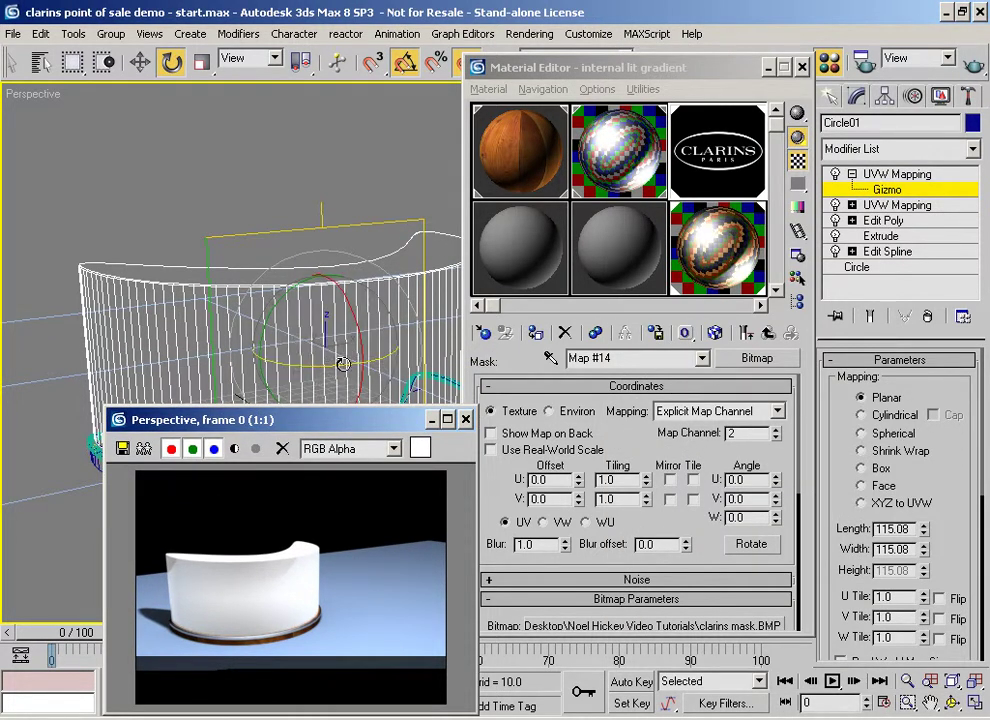
- Rotate the mapping gizmo back half a turn about the Z axis and render the Perspective view
left_click_drag(346, 361, 170, 373)
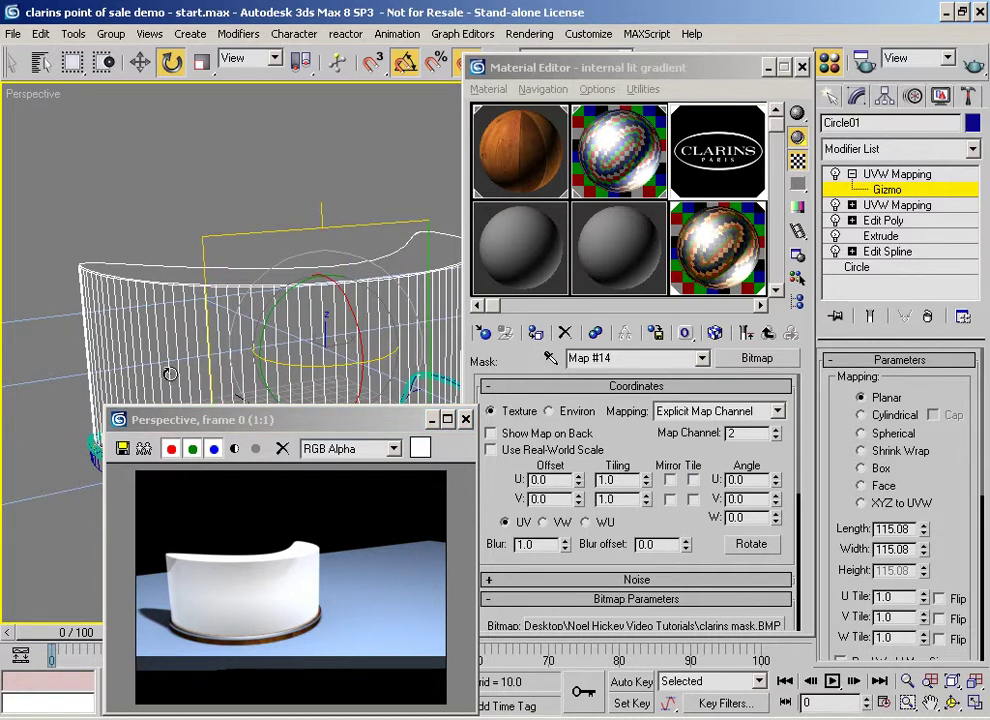
left_click_drag(200, 419, 610, 84)
left_click_drag(342, 367, 170, 393)
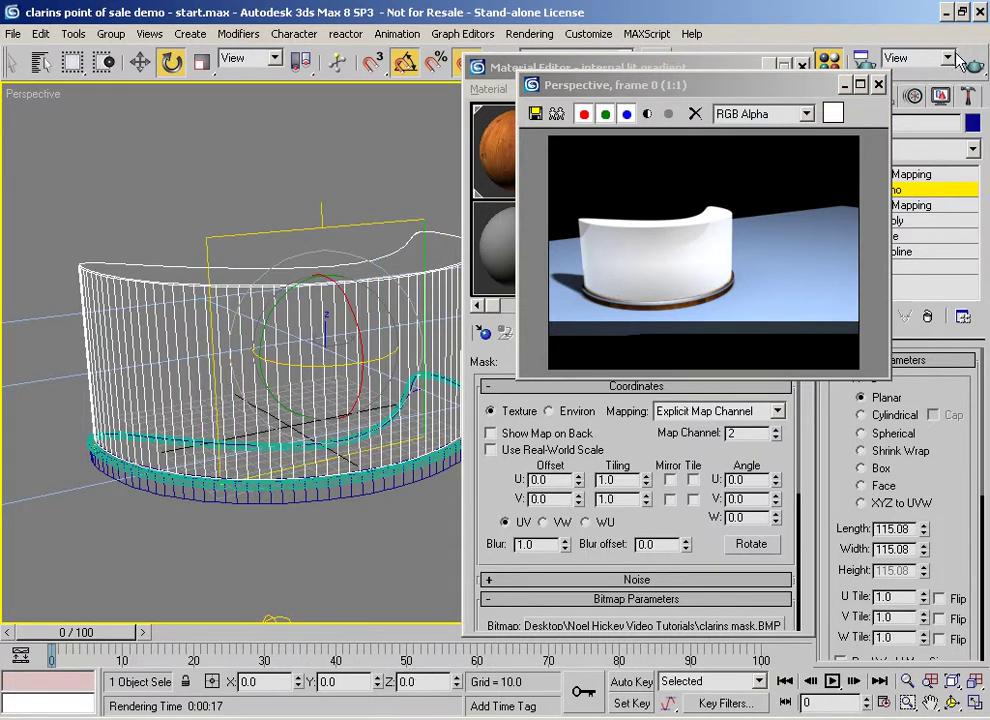
key("shift+q")
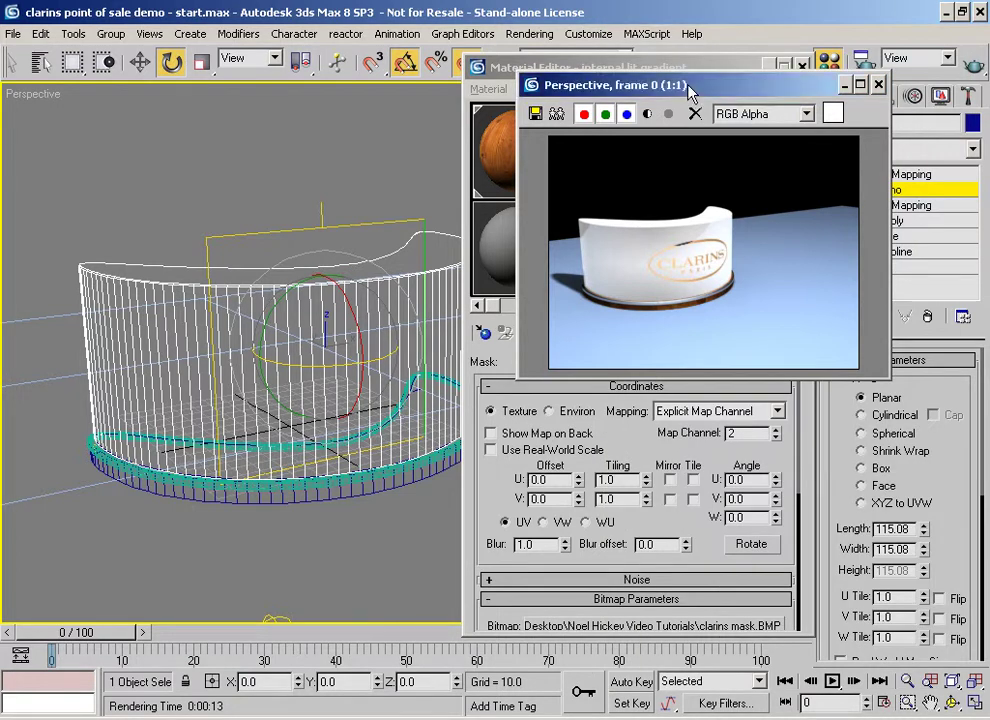
left_click_drag(687, 88, 267, 378)
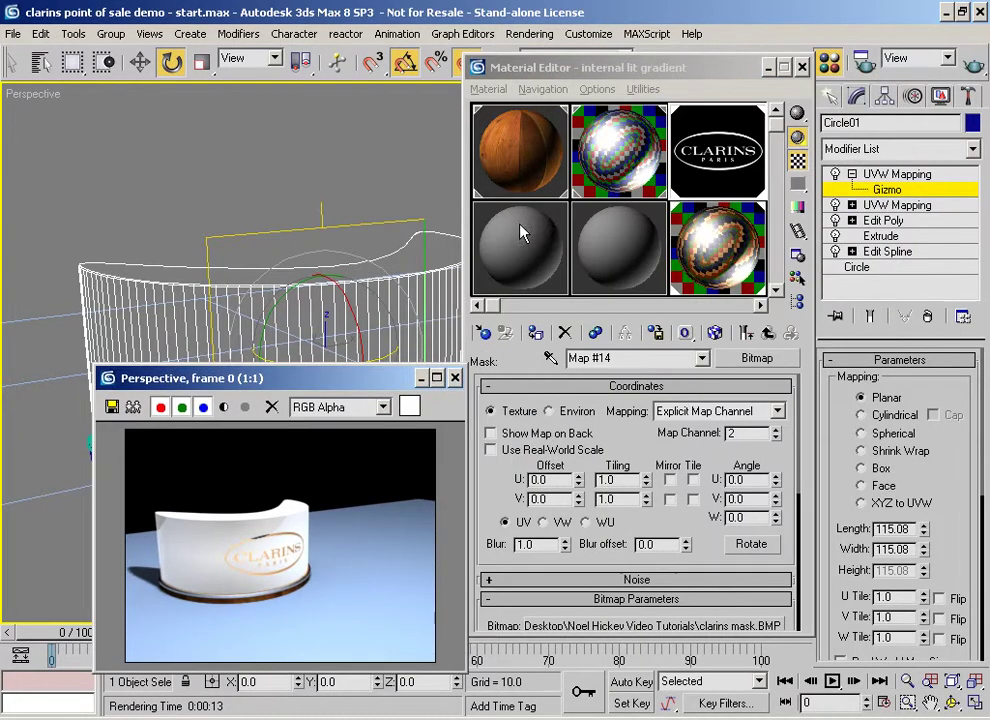
- Review the settings of the Blend's internal lit gradient and gold leaf sub-materials, and return to the Blend parameters
left_click(769, 334)
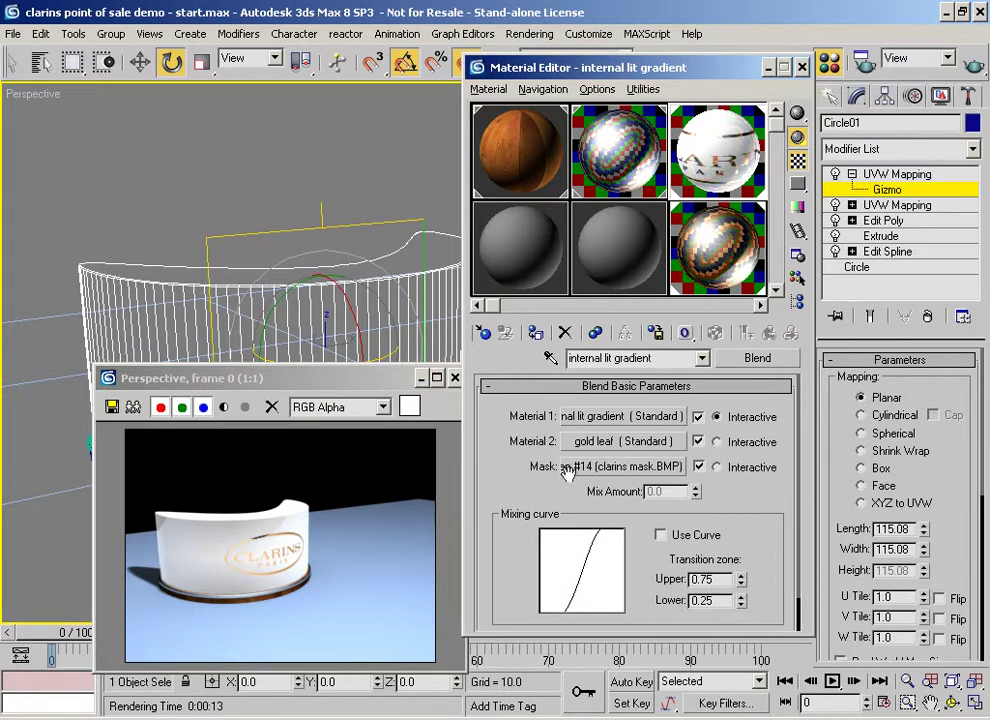
left_click(598, 416)
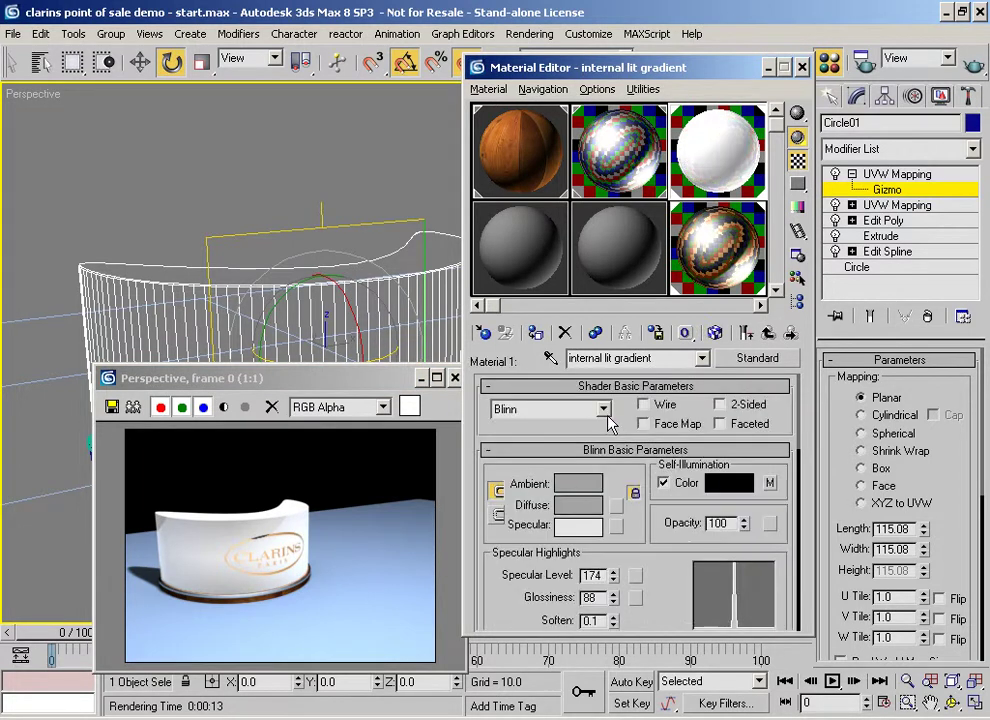
scroll(590, 560, "down", 1)
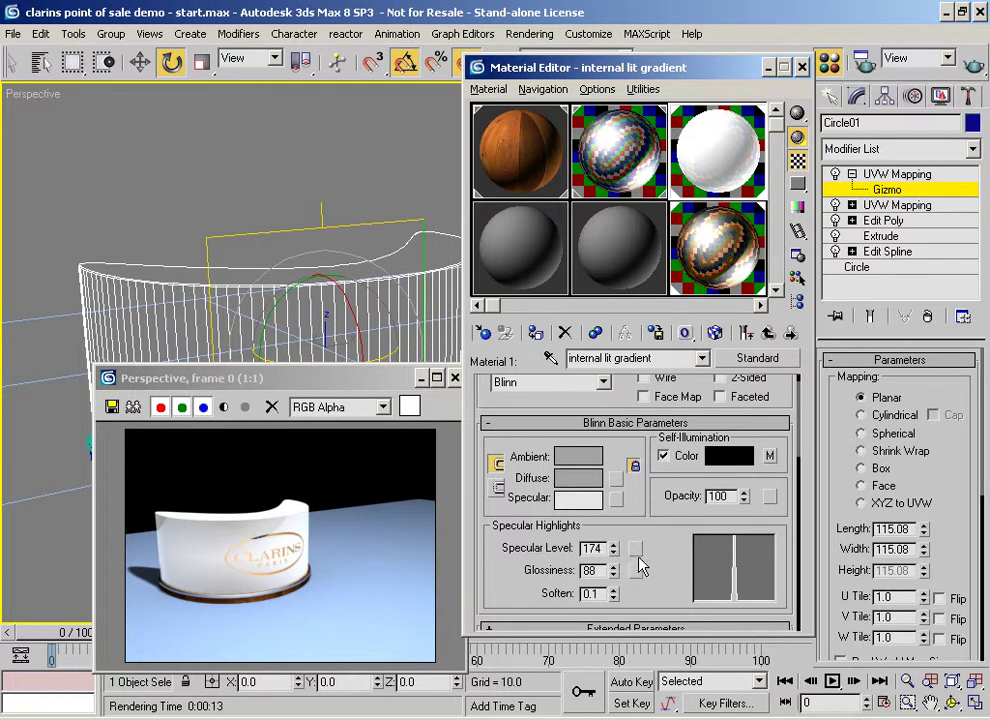
left_click(768, 333)
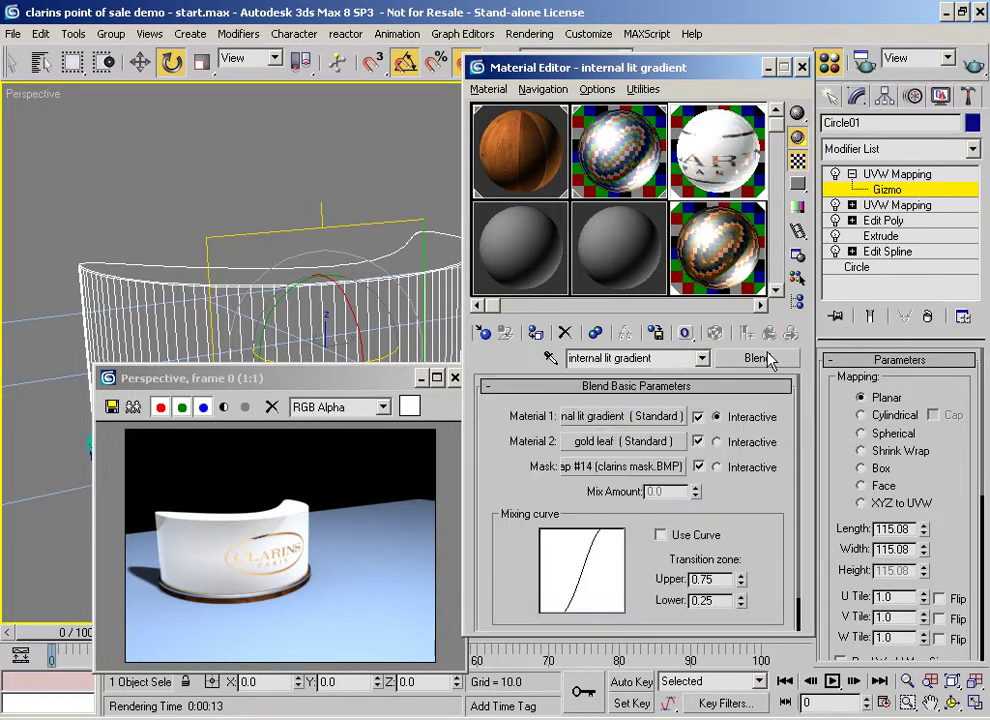
left_click(667, 446)
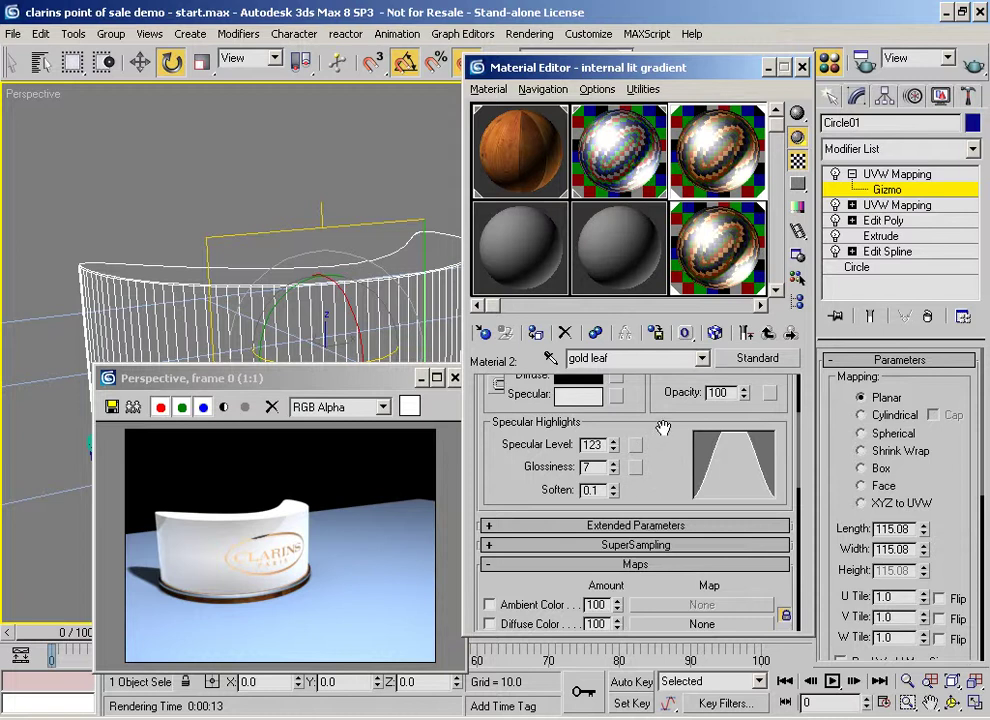
left_click(771, 335)
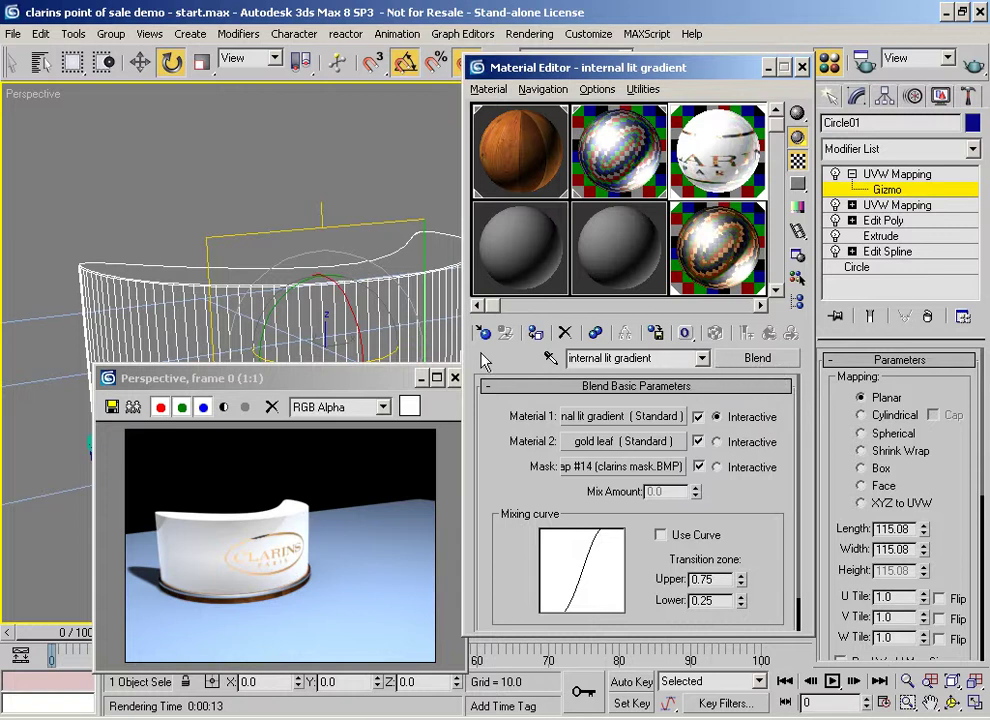
- Copy the Blend's Material 1 as an independent copy into an empty sample slot and name it "internal lit gradient clarins"
left_click(533, 276)
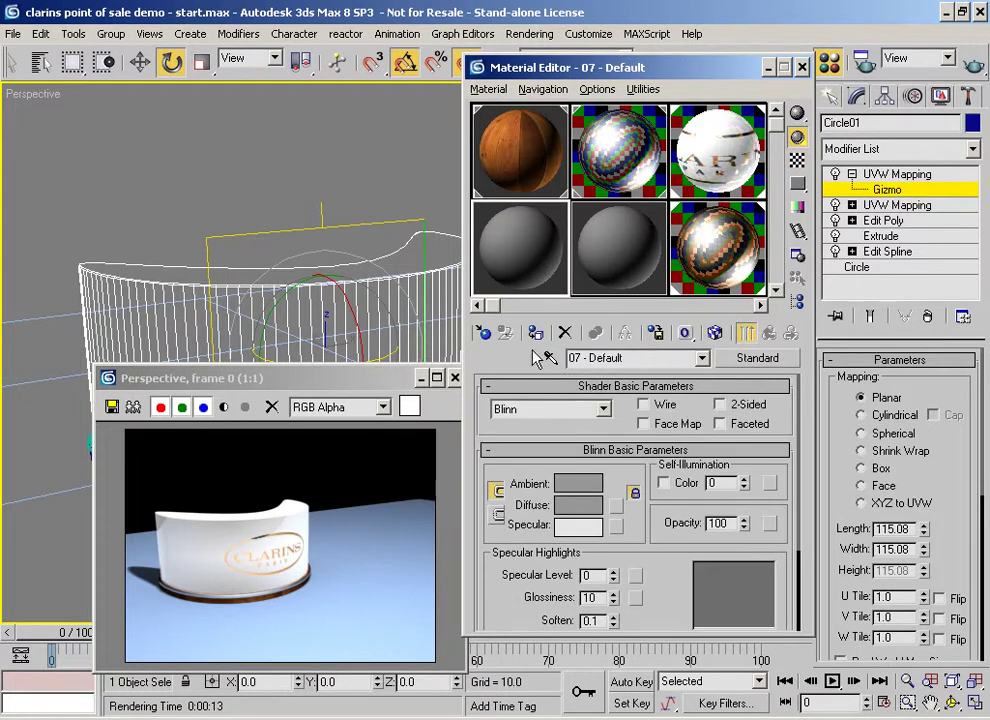
left_click(700, 160)
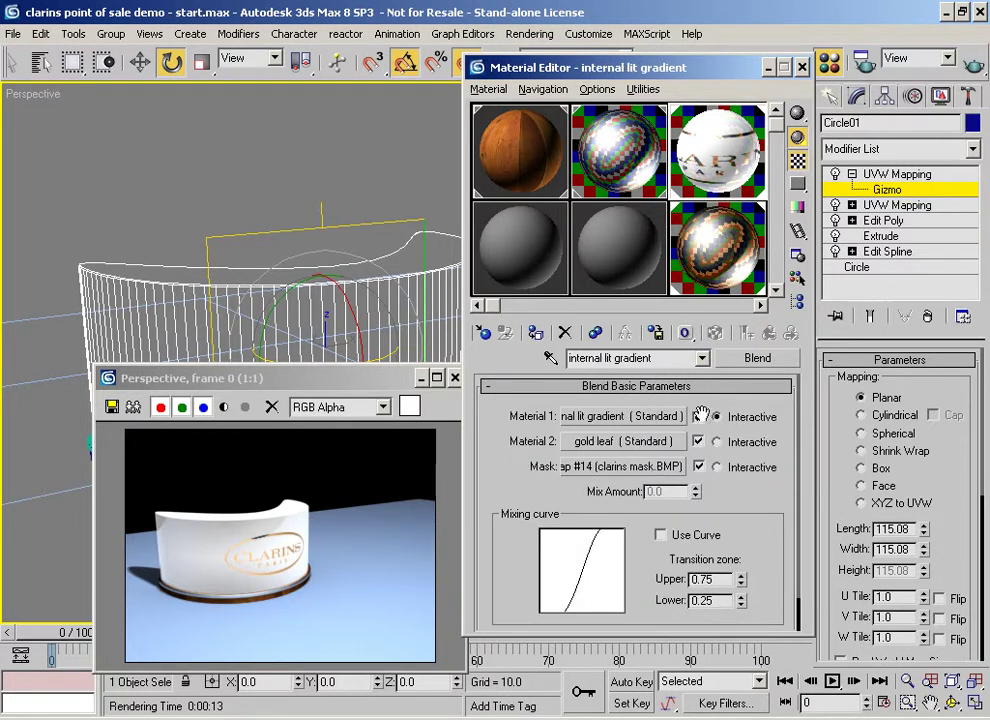
left_click_drag(633, 432, 526, 292)
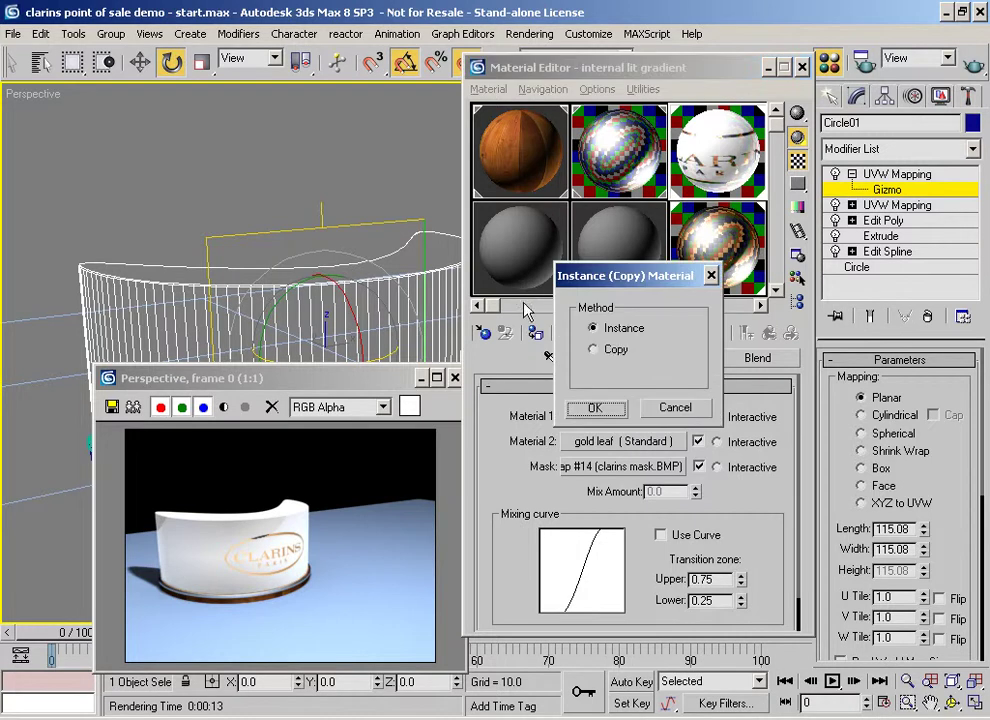
left_click(594, 349)
left_click(595, 408)
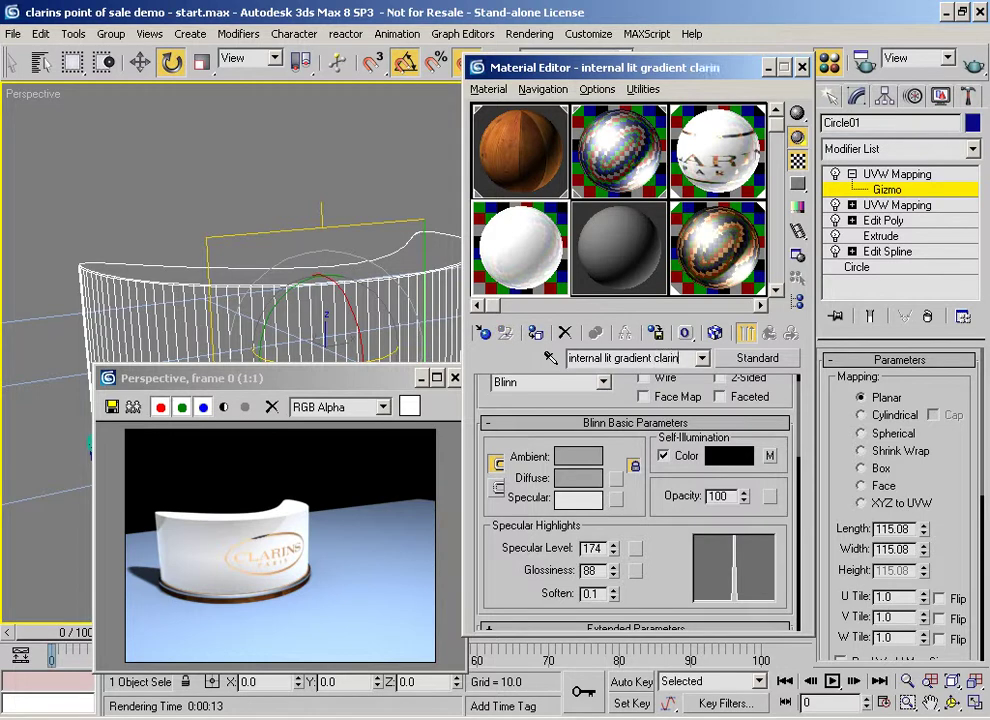
scroll(500, 435, "up", 1)
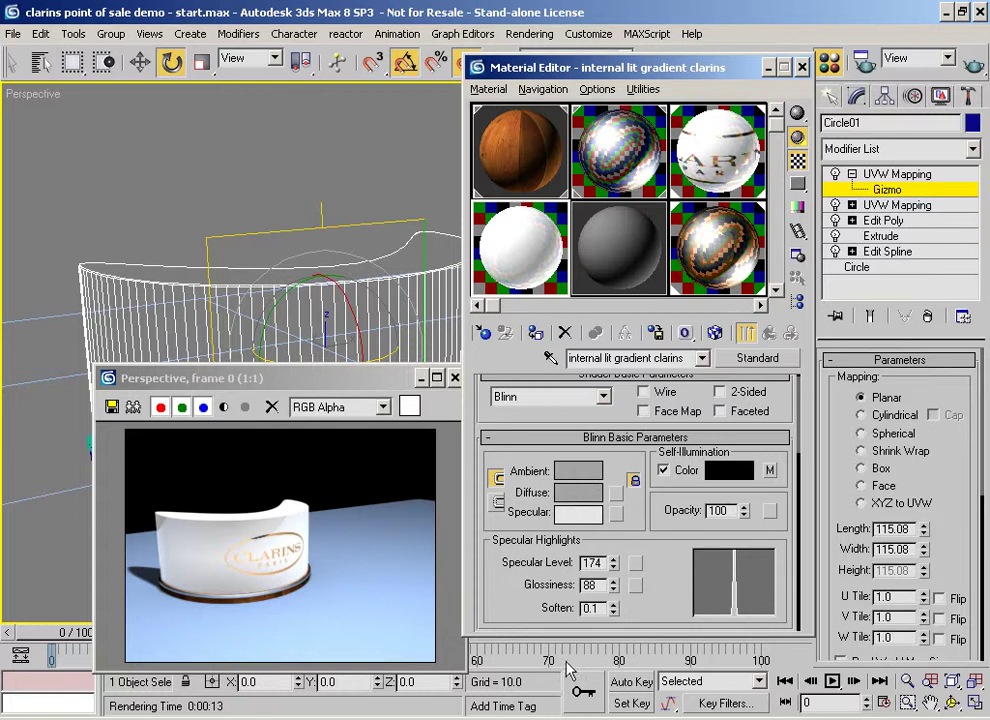
- Assign a Mix map to the diffuse color of the "internal lit gradient clarins" material
left_click_drag(685, 597, 645, 493)
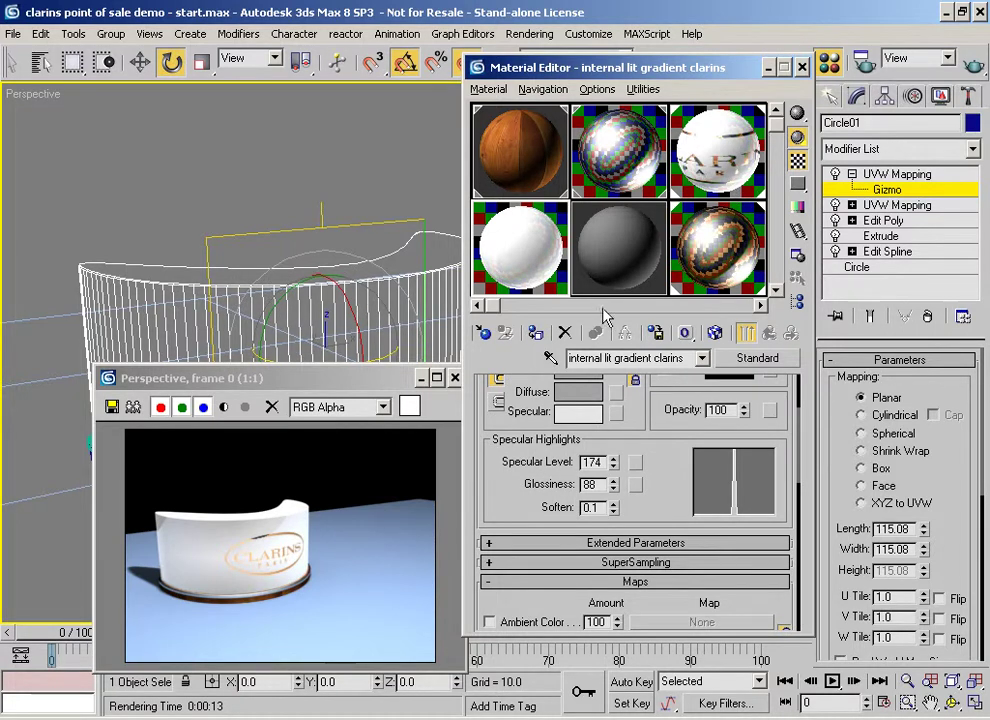
left_click_drag(579, 444, 588, 506)
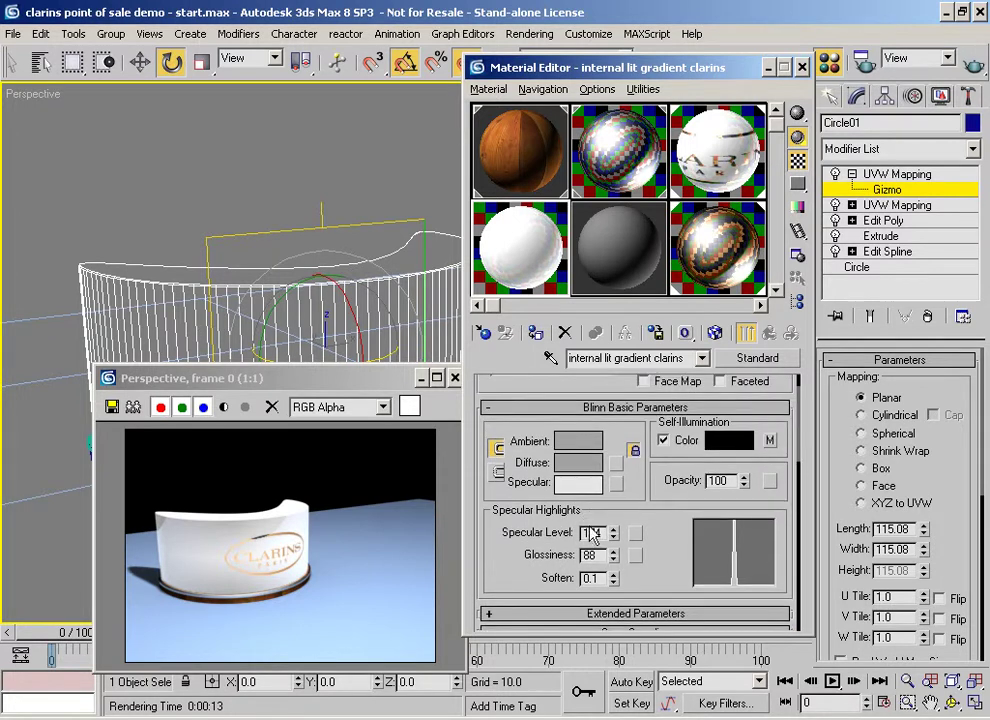
left_click(616, 463)
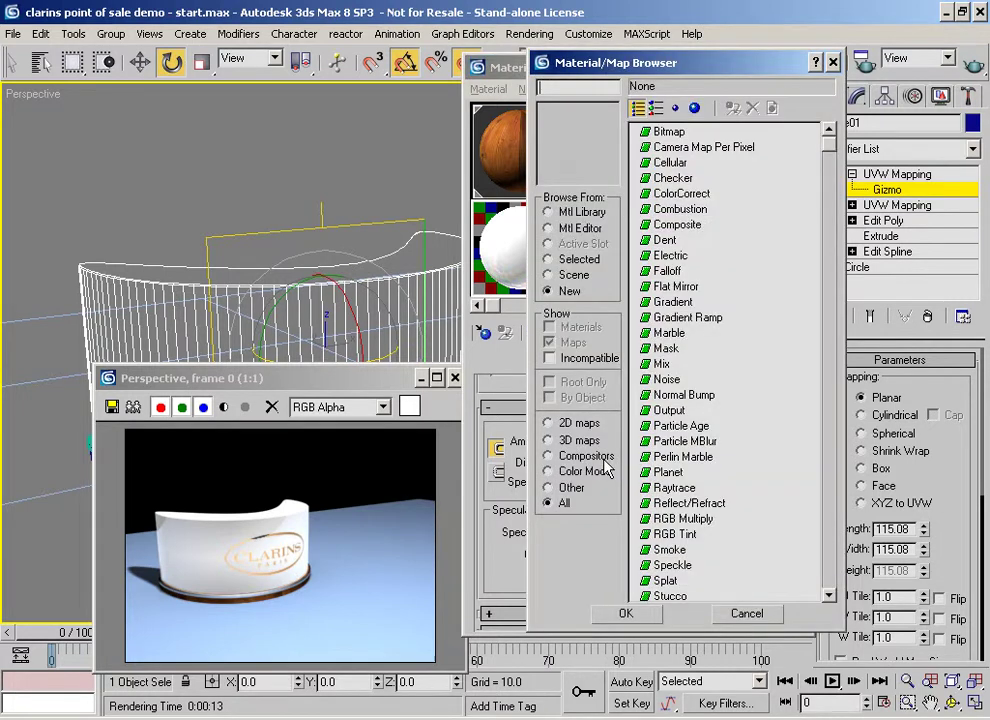
double_click(664, 363)
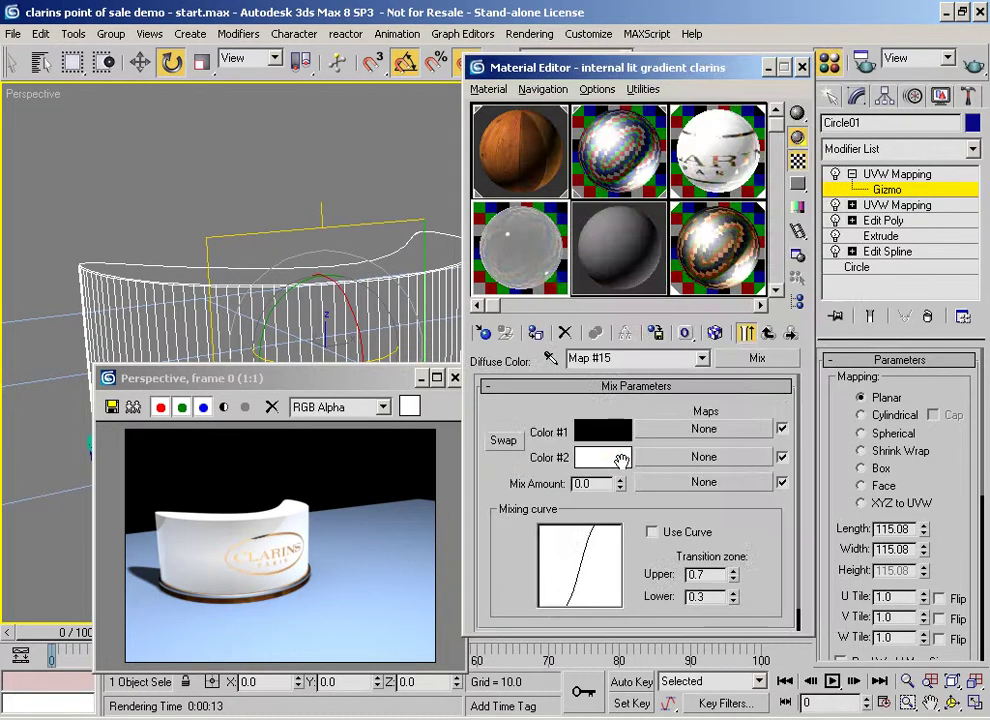
- Copy the material's own grey diffuse color into Color #1 of its diffuse Mix map
left_click(746, 332)
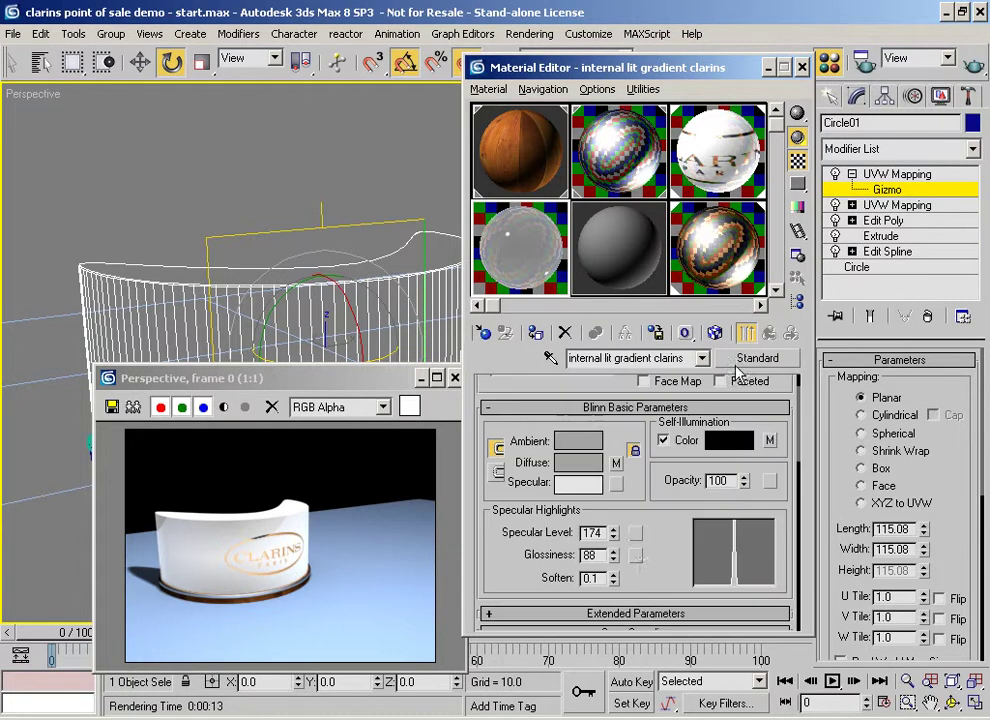
right_click(600, 468)
left_click(608, 470)
left_click(619, 462)
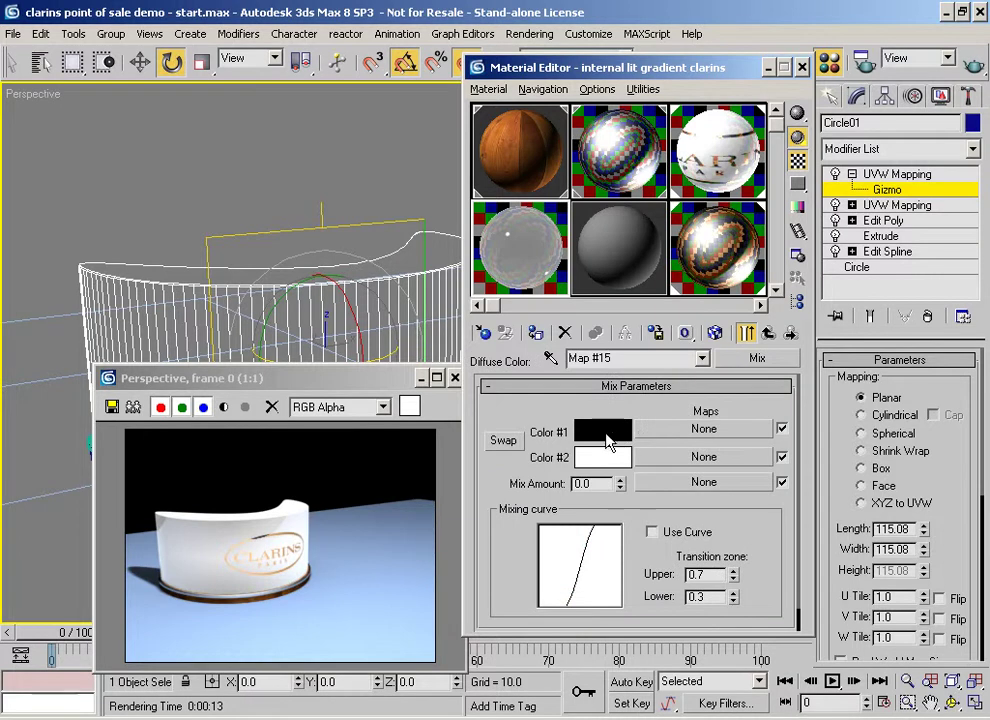
right_click(608, 436)
left_click(618, 458)
- Set the Mix map's Color #2 to a light pink with RGB 236, 159, 203
left_click(604, 460)
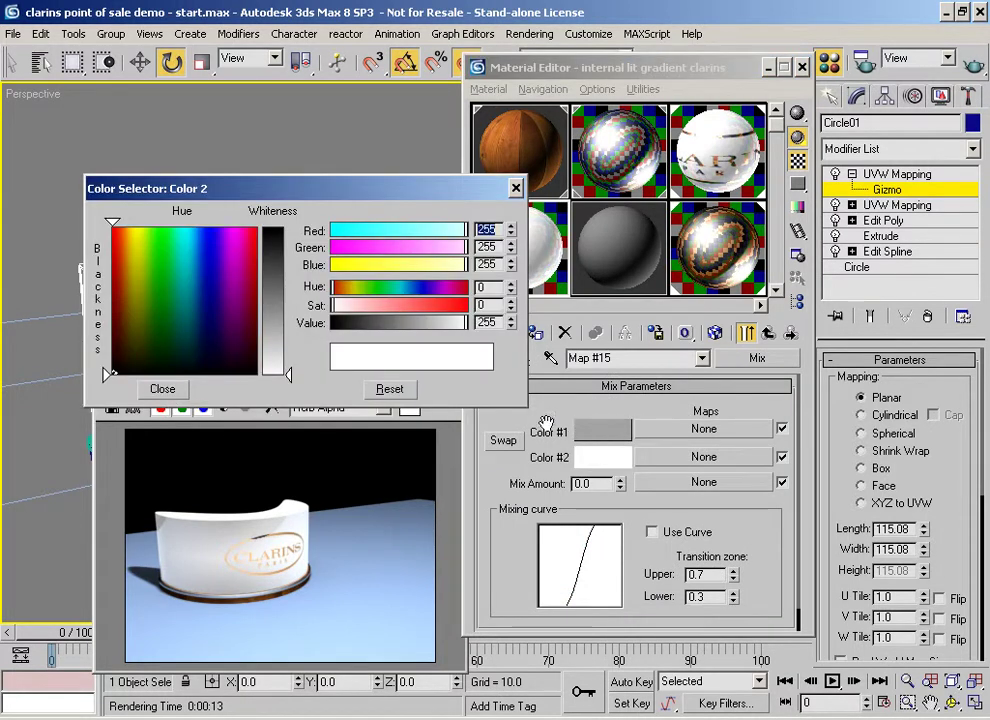
mouse_move(464, 247)
left_mouse_down()
mouse_move(417, 250)
mouse_move(442, 265)
mouse_move(457, 232)
left_mouse_up()
left_click(164, 389)
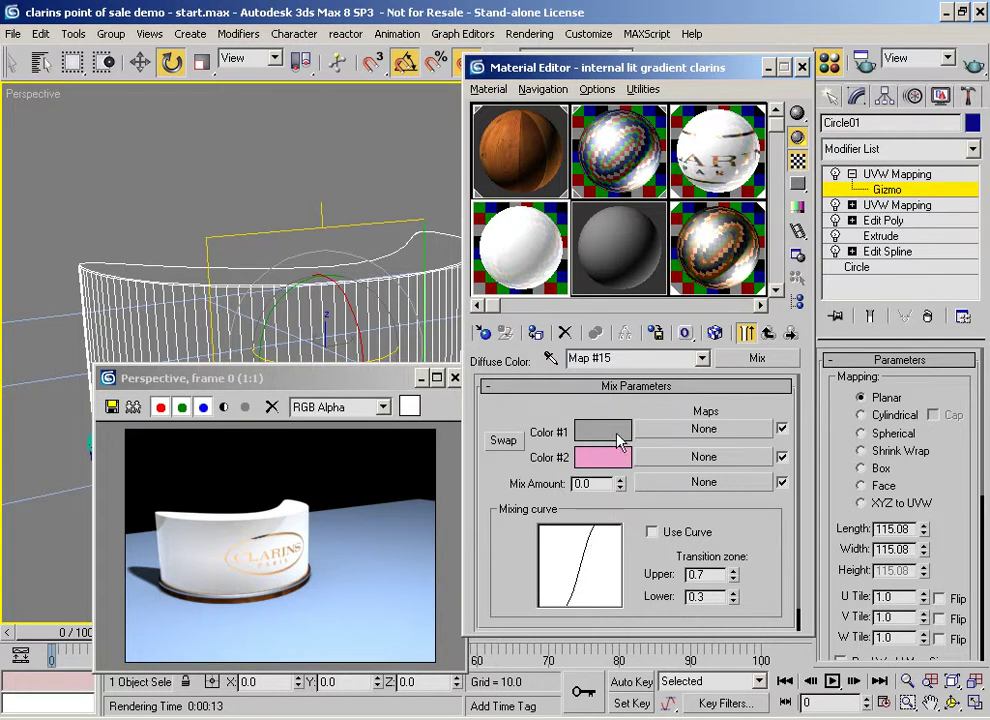
- Paste the Blend's clarins mask.BMP map as an instance into the Mix Amount slot and briefly test-render the Perspective view
left_click(700, 483)
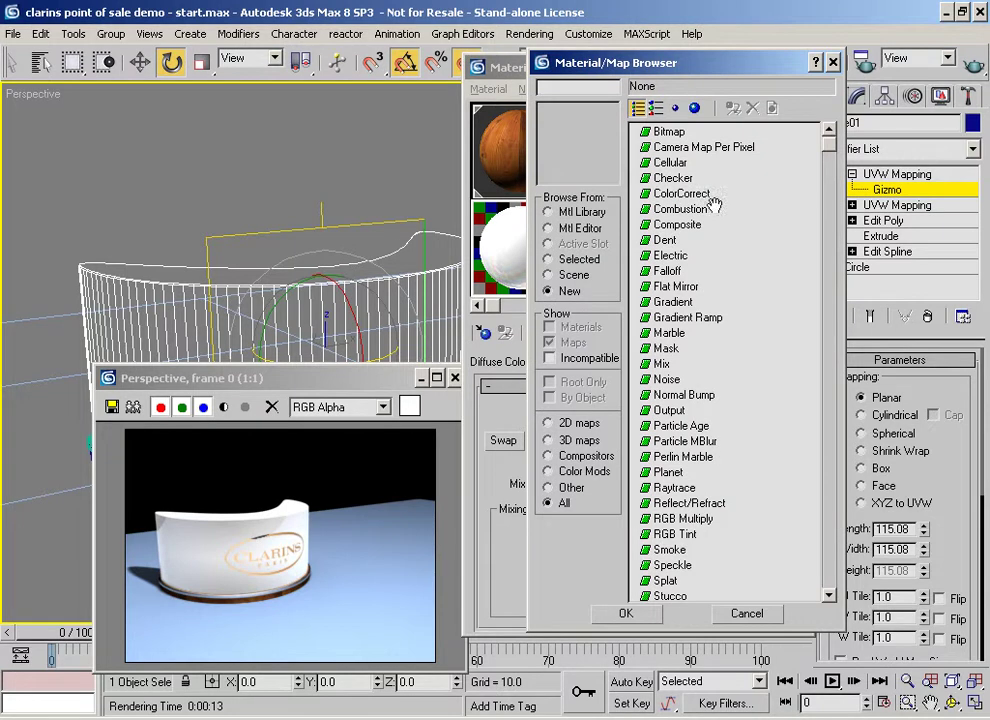
left_click(746, 613)
left_click(706, 155)
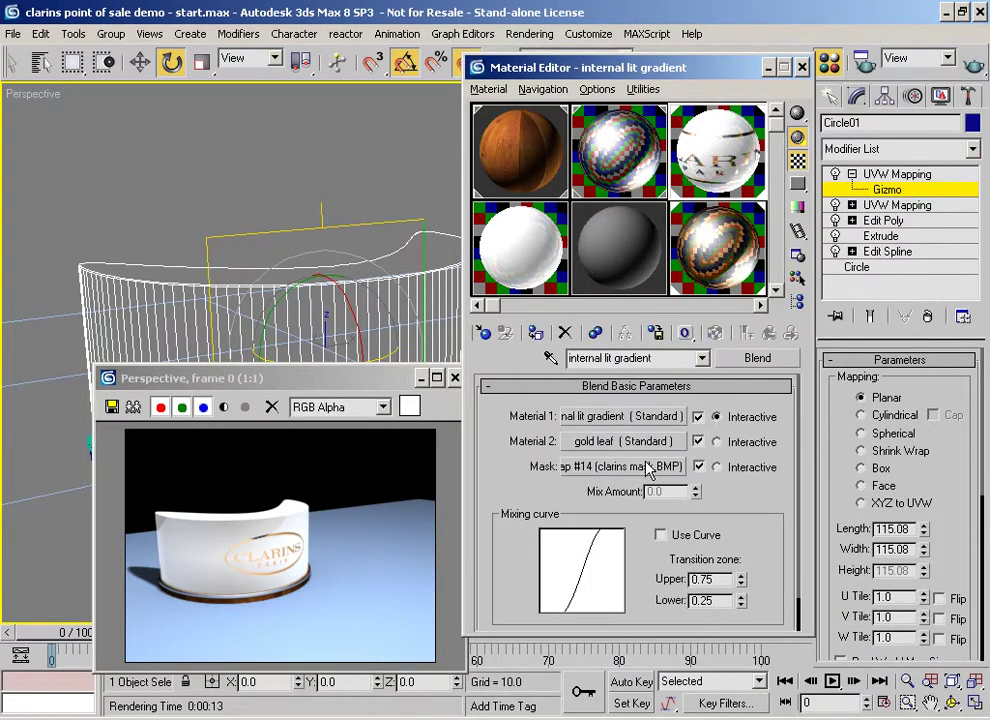
right_click(634, 467)
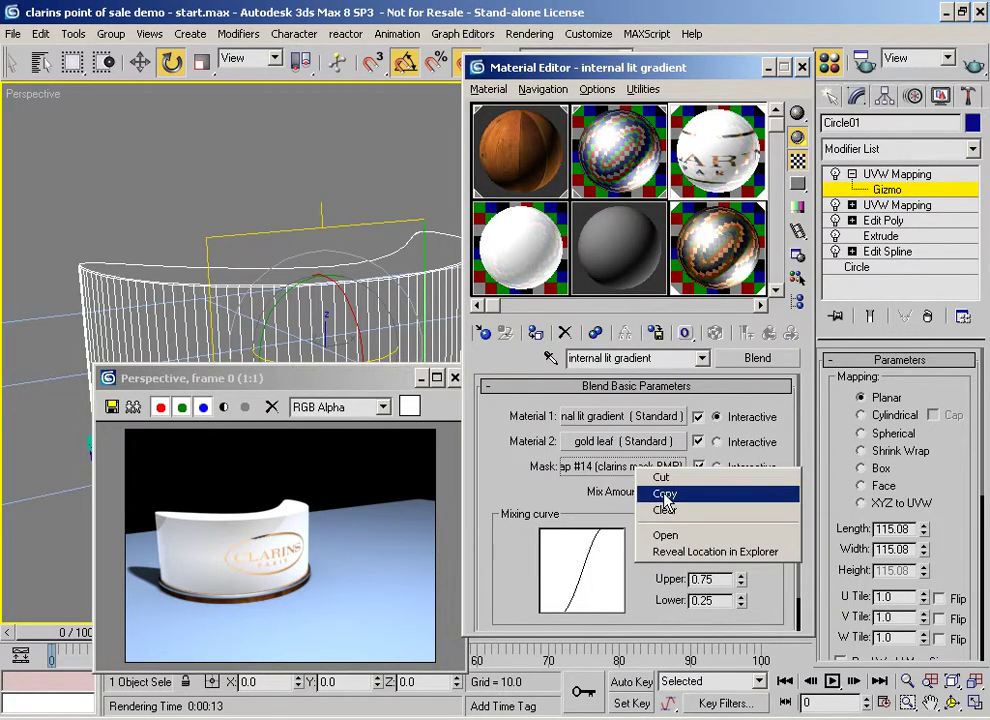
left_click(663, 494)
left_click(520, 265)
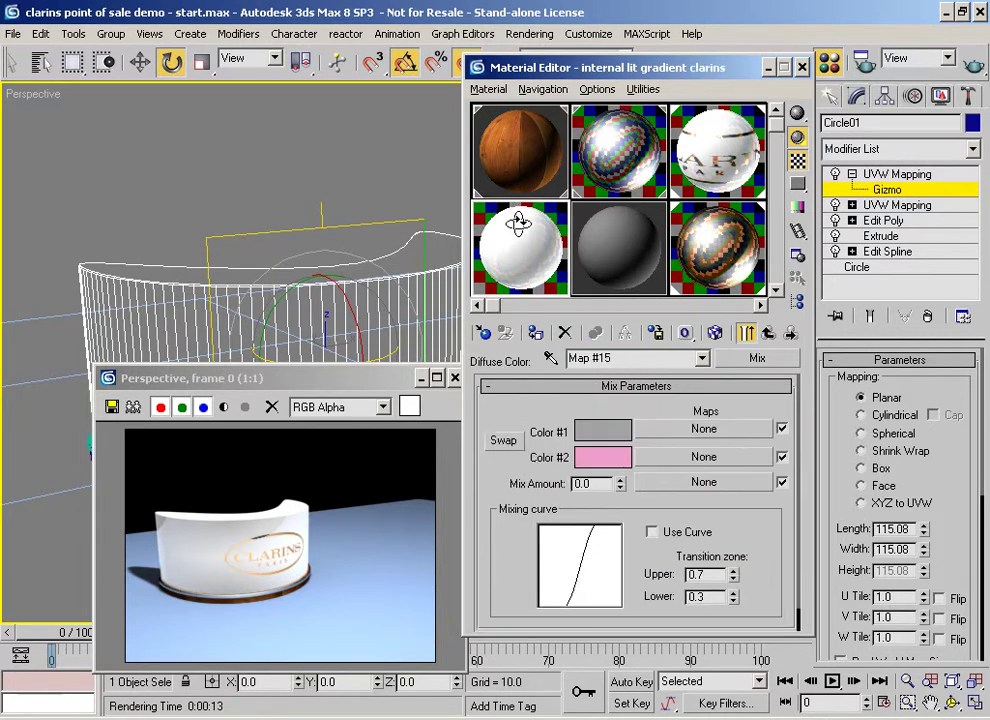
right_click(688, 484)
left_click(695, 517)
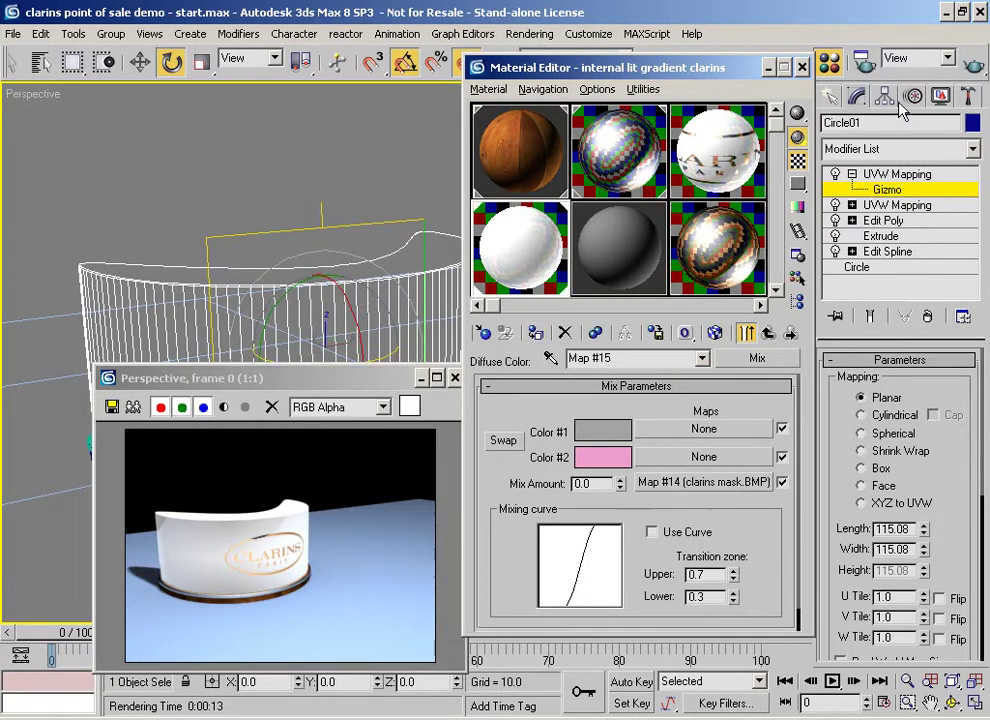
left_click(972, 66)
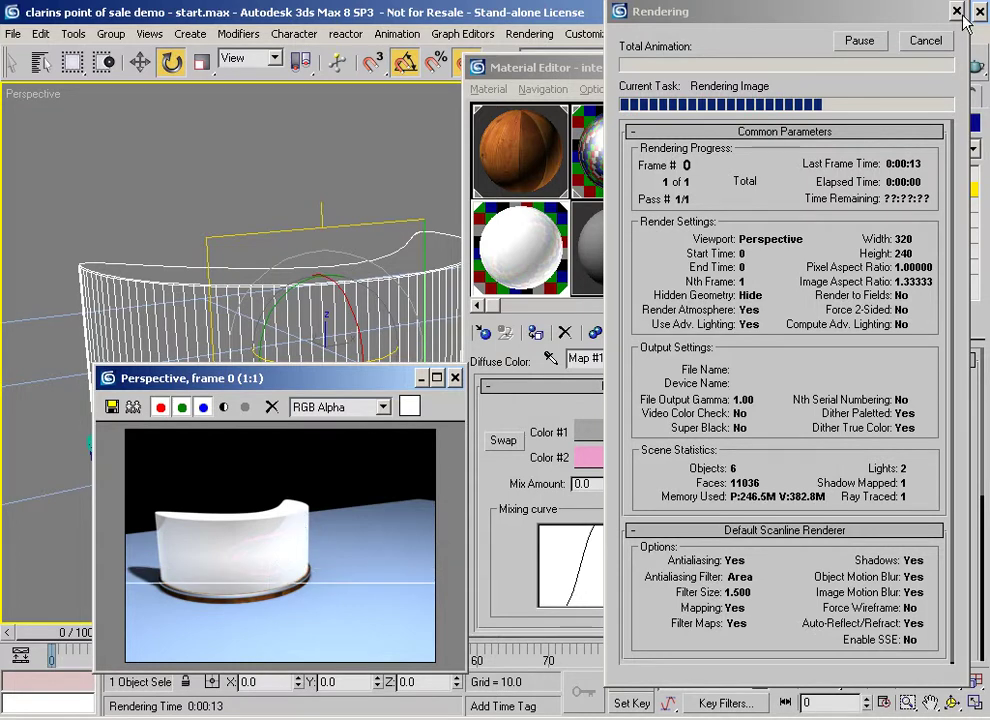
left_click(927, 42)
- Darken the Mix map's Color #1 to a grey with RGB 131, 131, 131
left_click(602, 457)
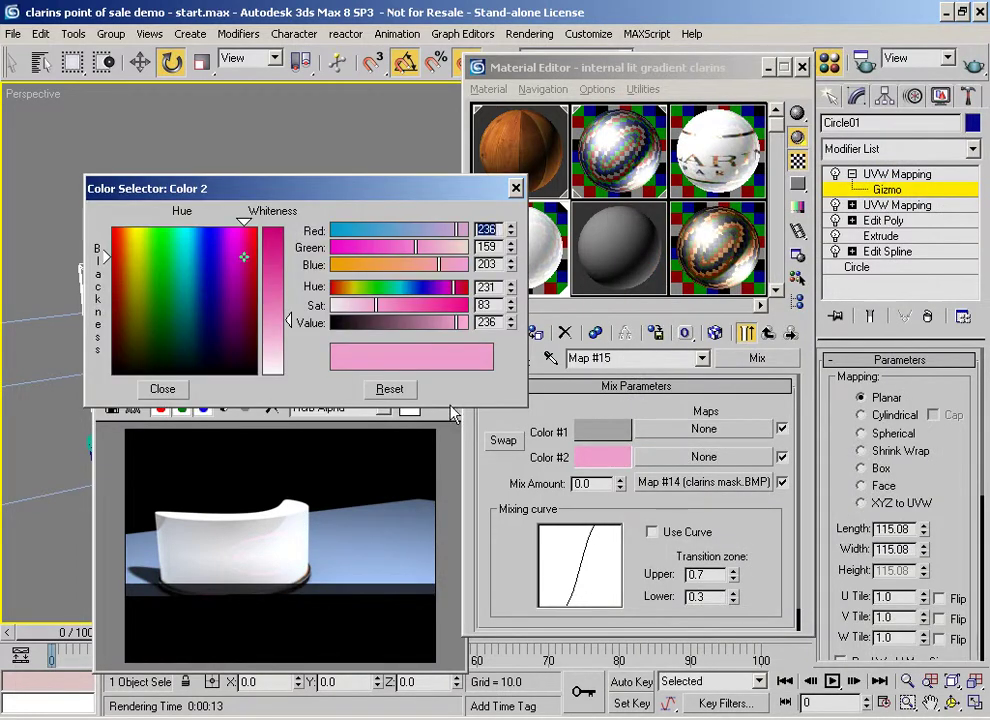
left_click(162, 389)
left_click(595, 435)
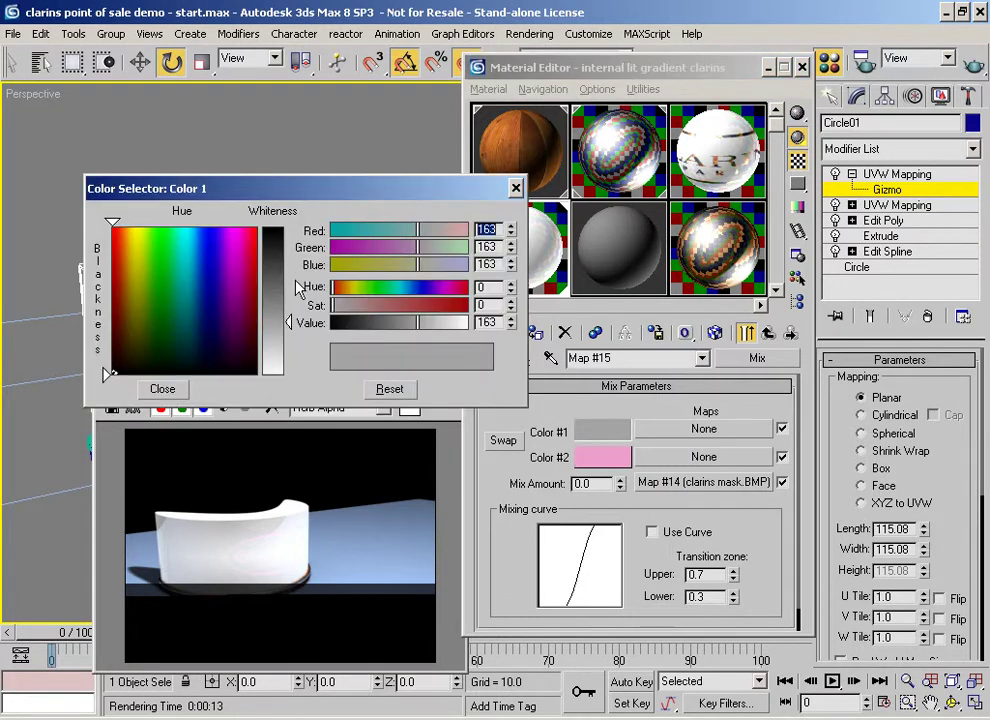
mouse_move(293, 330)
left_mouse_down()
mouse_move(292, 296)
mouse_move(294, 312)
left_mouse_up()
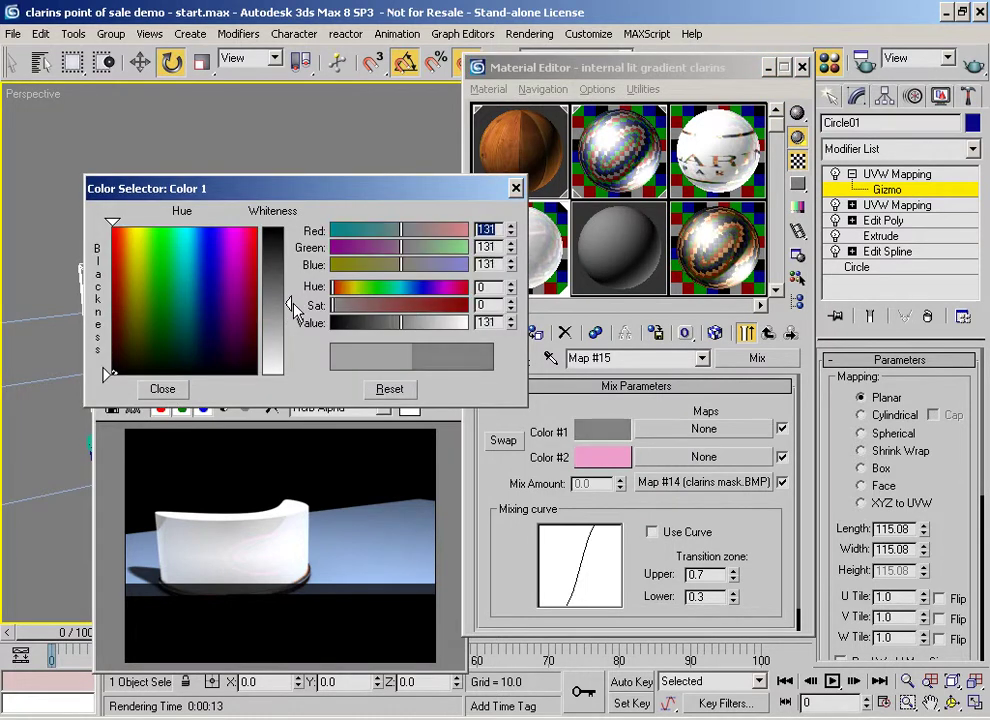
- Deepen the Mix map's Color #2 to a pink with RGB 212, 86, 157 and test-render the Perspective view
left_click(602, 457)
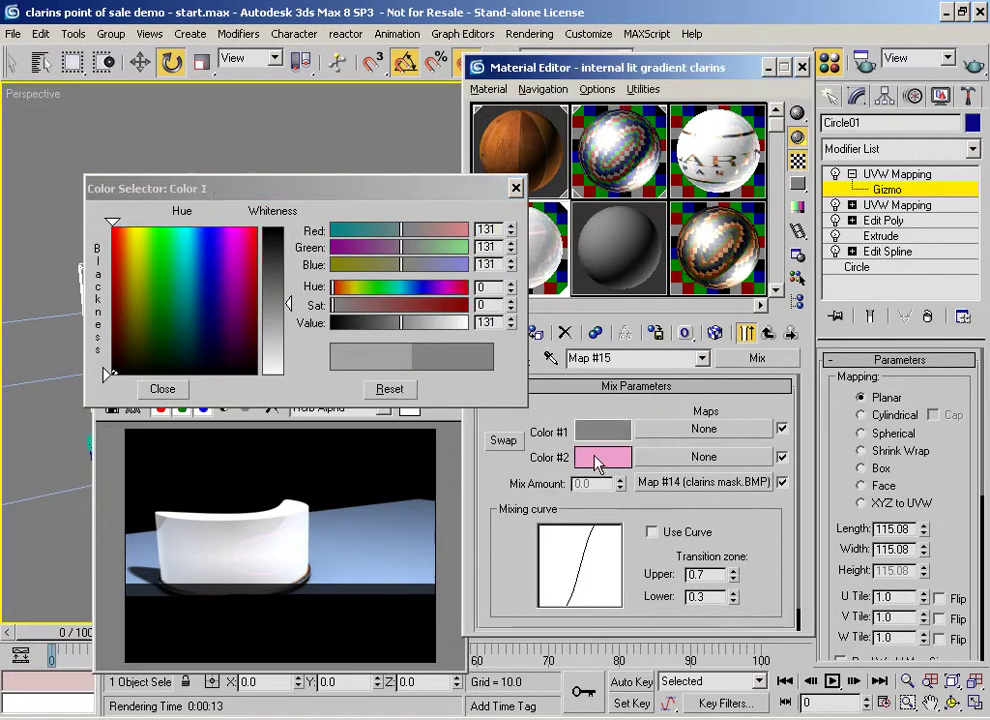
left_click_drag(290, 323, 290, 303)
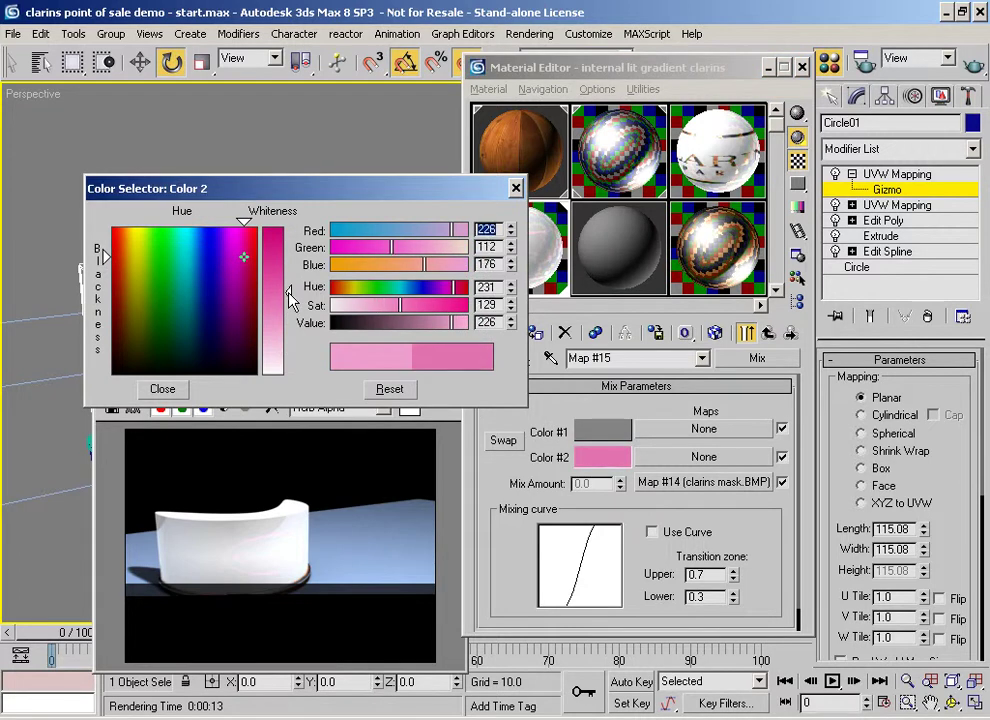
left_click_drag(404, 308, 443, 336)
left_click(973, 66)
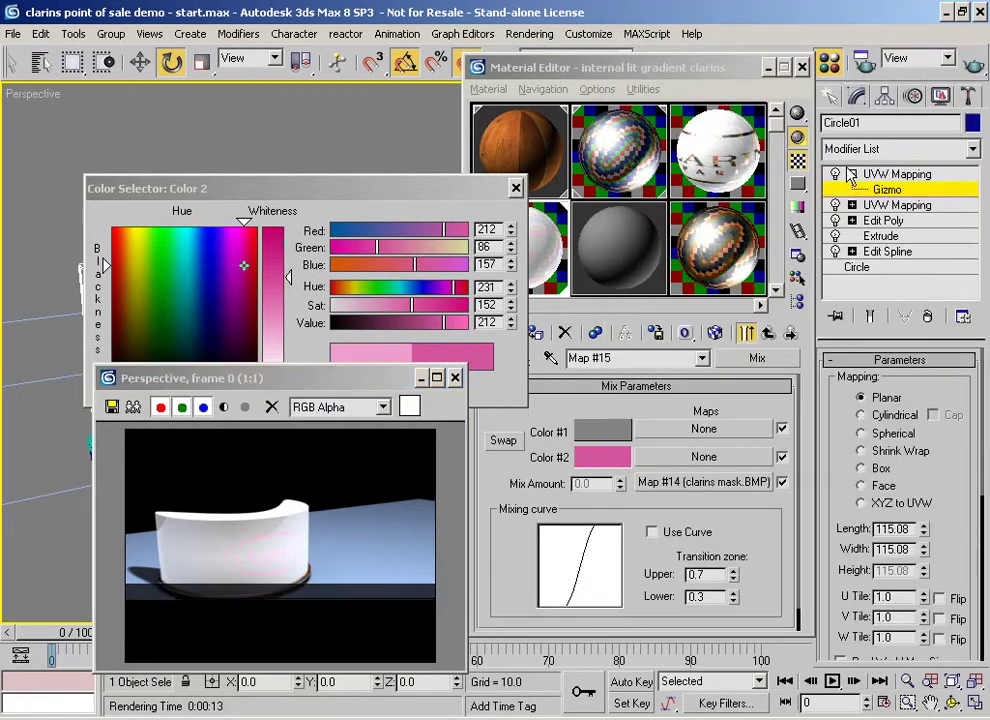
- Copy the clarins mask.BMP map from the diffuse Mix Amount and paste it as an instance into the material's Bump slot
left_click(747, 334)
scroll(550, 500, "down", 5)
scroll(548, 468, "down", 4)
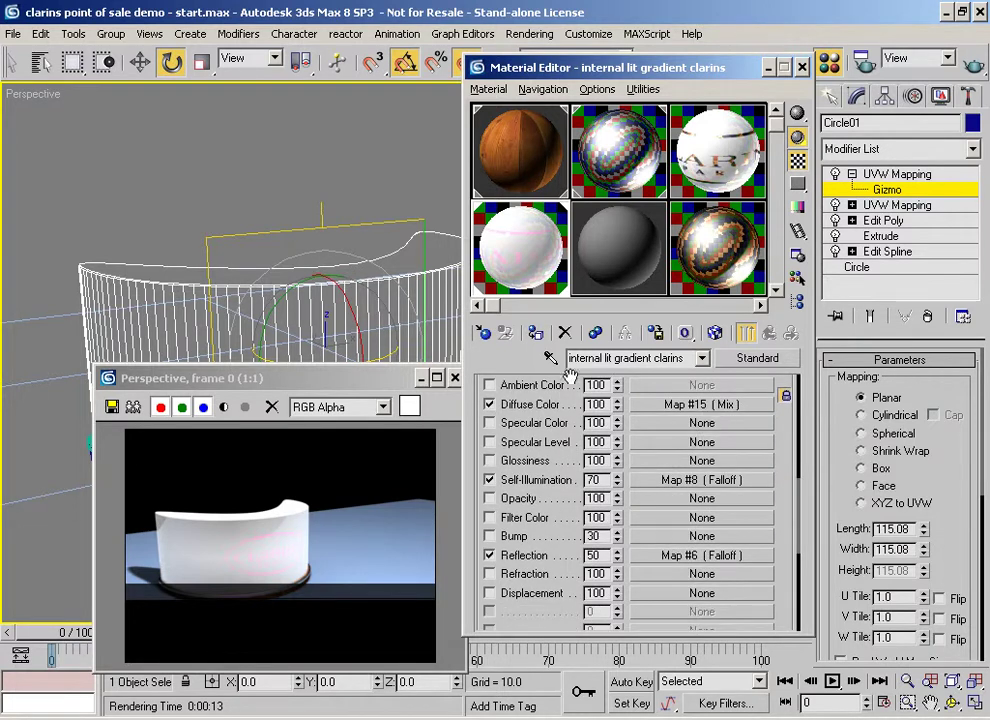
right_click(529, 272)
left_click(568, 278)
left_click(672, 404)
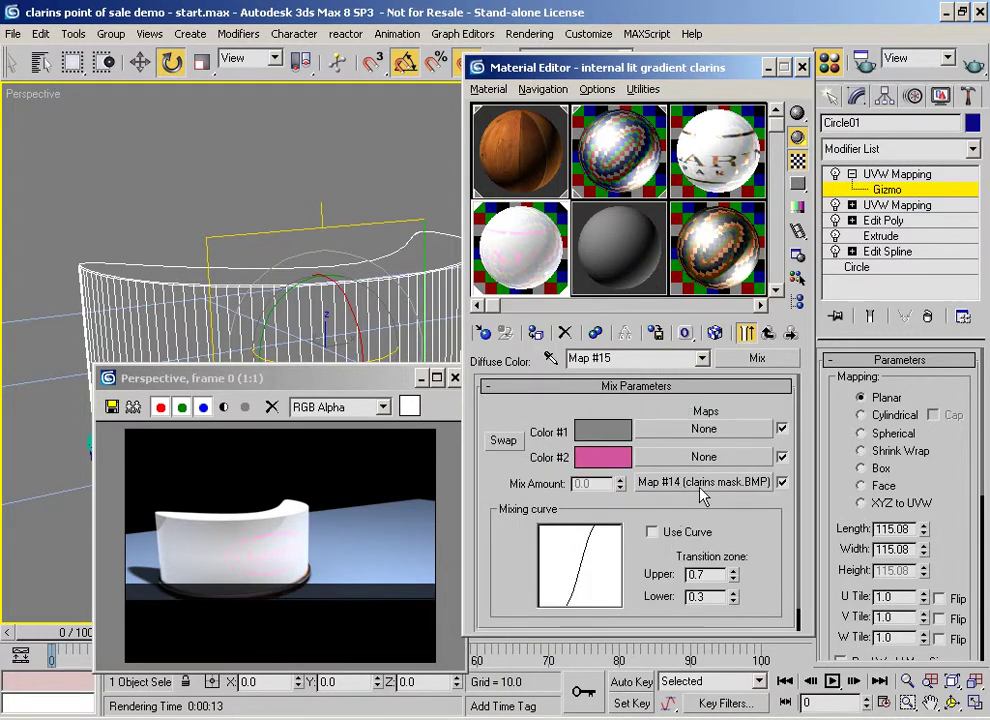
right_click(698, 482)
left_click(726, 507)
left_click(746, 333)
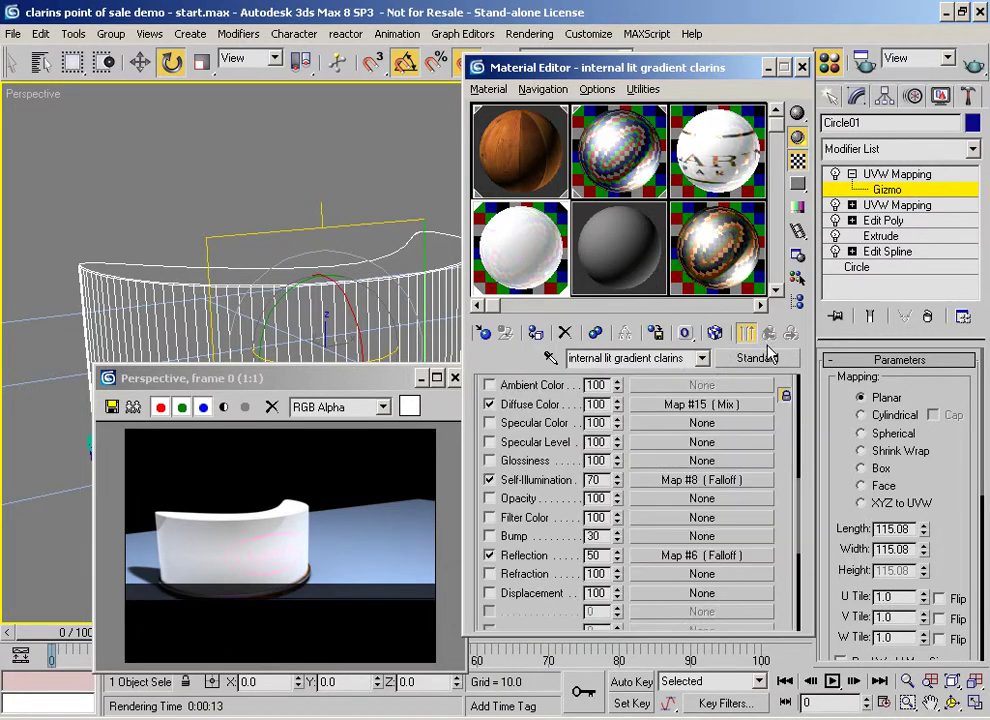
right_click(686, 537)
left_click(712, 555)
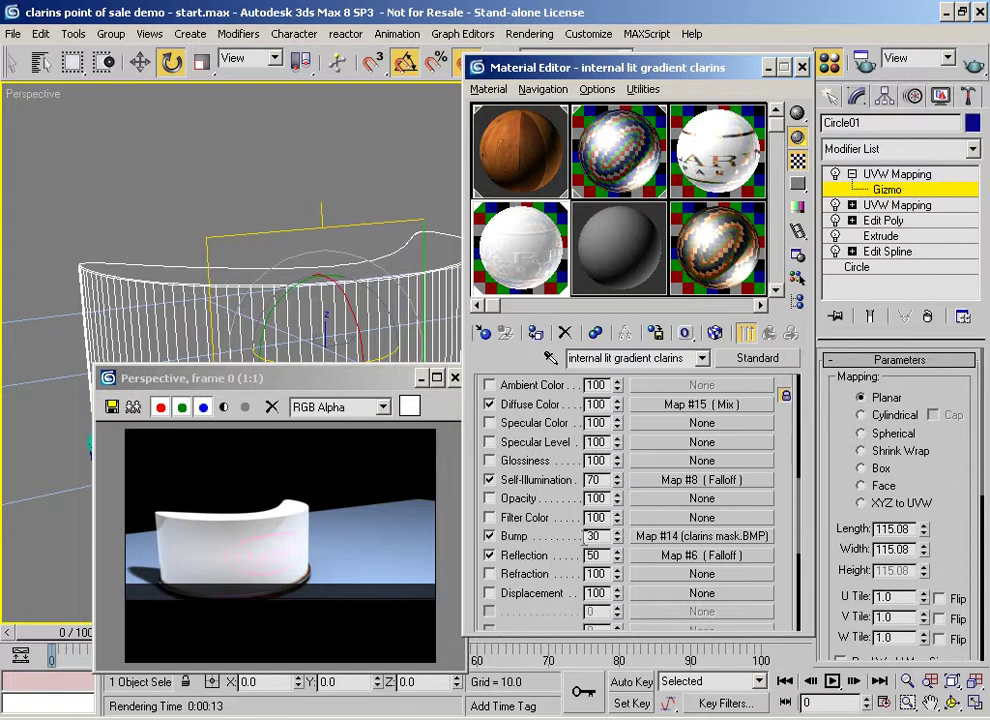
- Try inverting the output of the bump's clarins mask bitmap, restore it and return to the material's maps
left_click(701, 536)
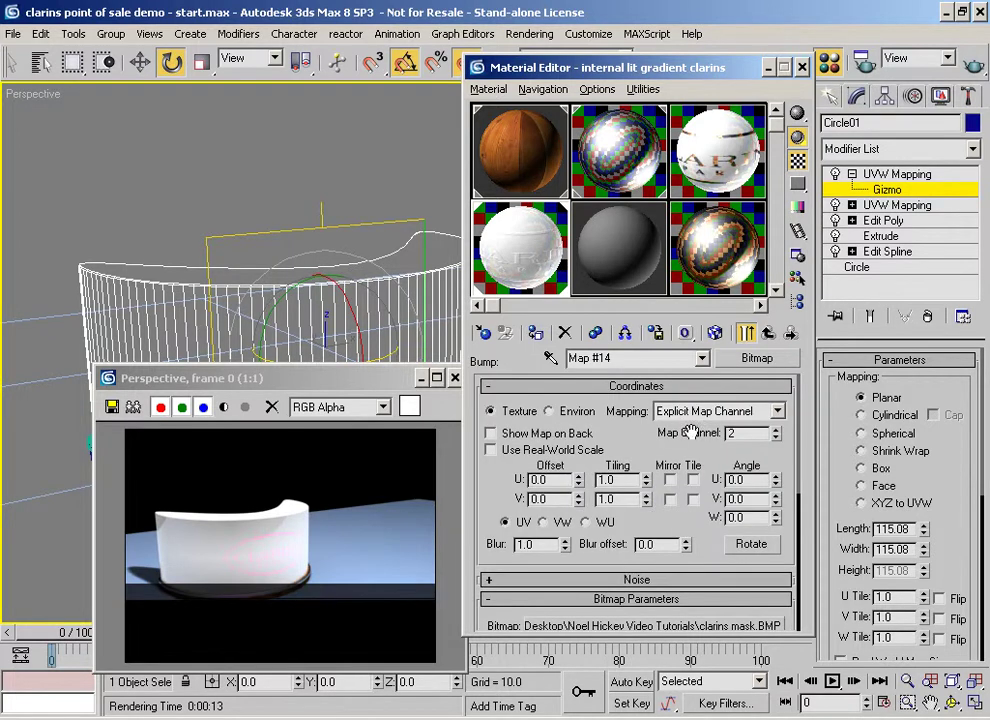
left_click(746, 333)
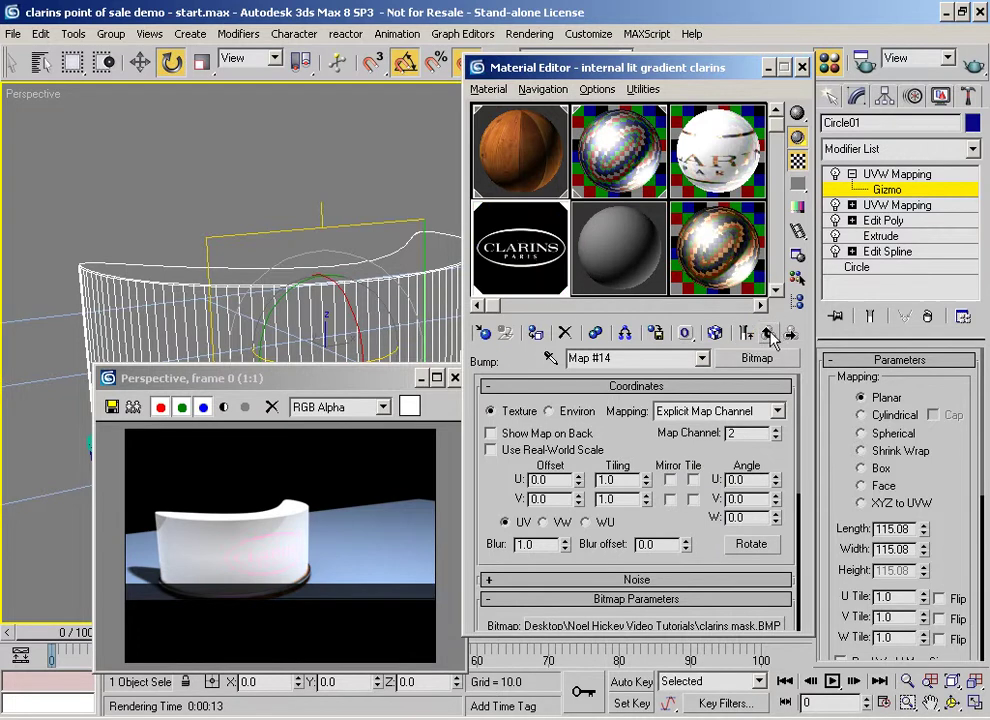
scroll(485, 560, "down", 6)
left_click(518, 620)
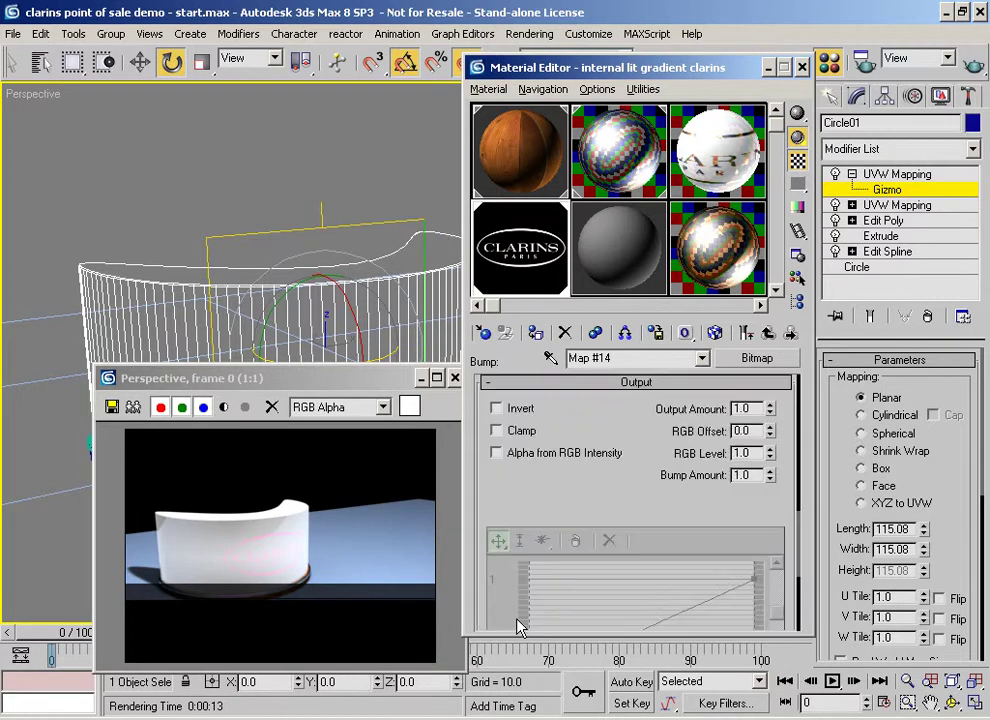
left_click(498, 409)
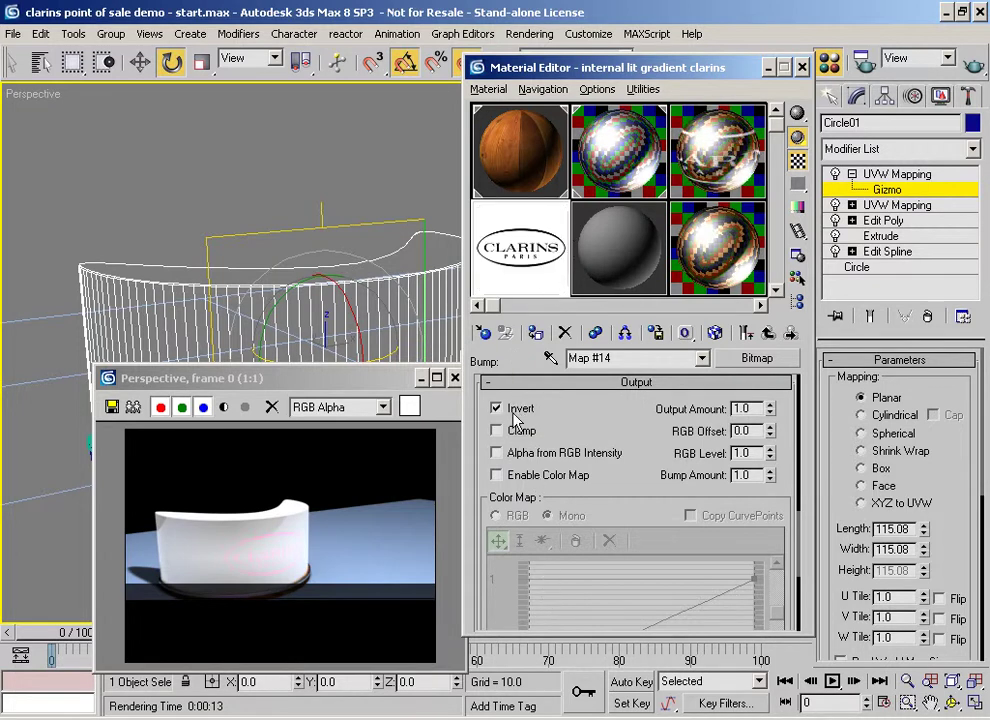
left_click(510, 418)
left_click(625, 332)
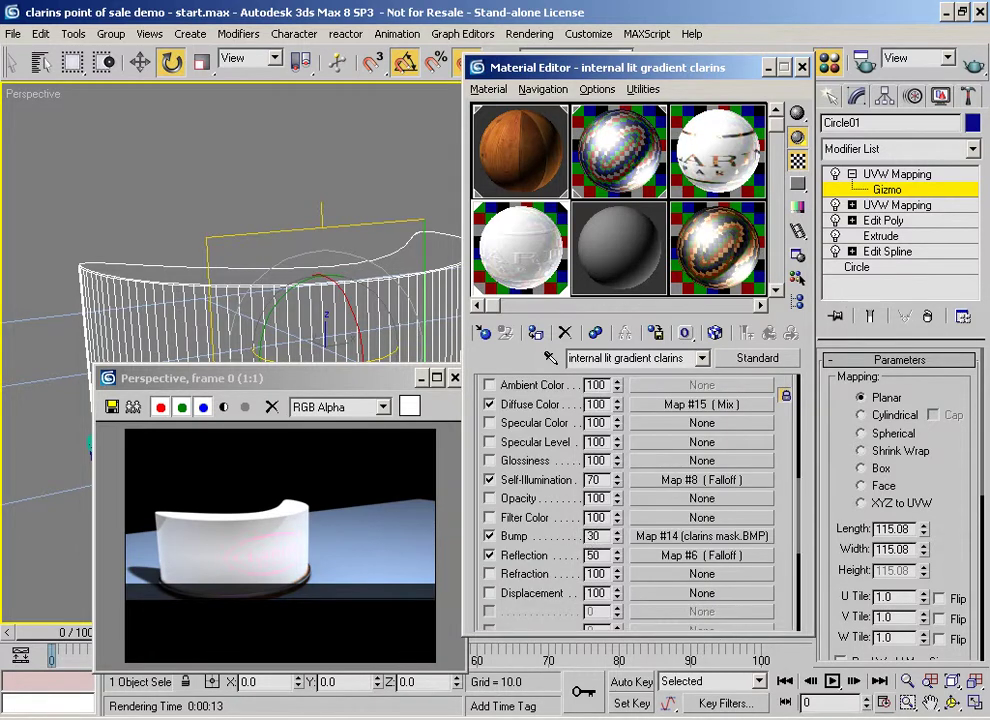
- Set the material's Bump amount to -30
left_click(587, 536)
type("-")
key("Return")
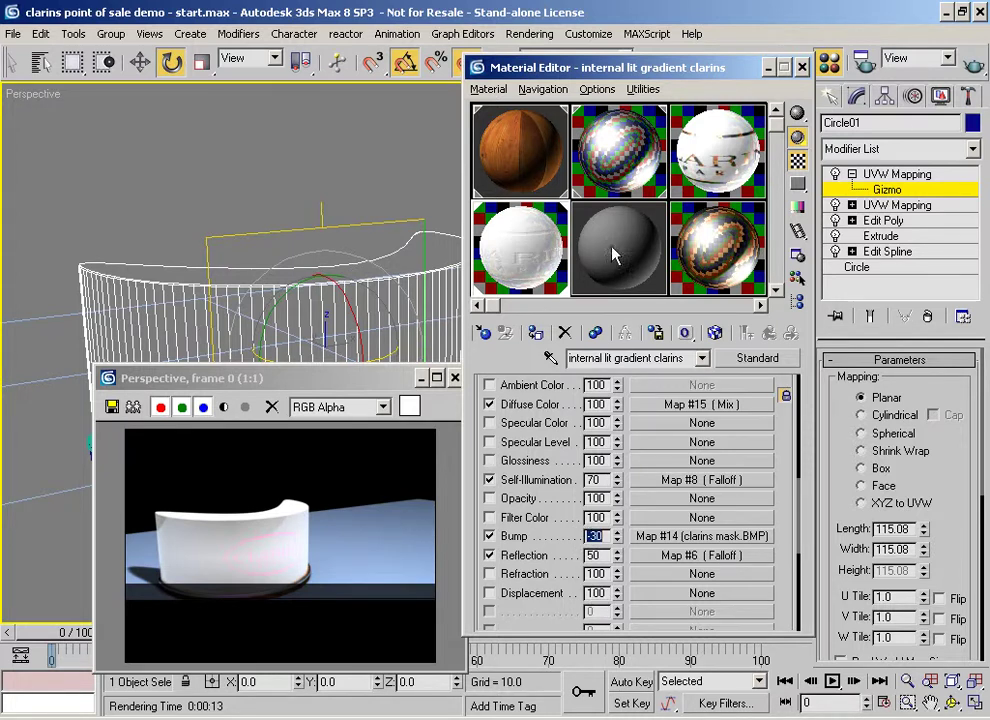
- Examine the engraved logo on the "internal lit gradient clarins" sample in a magnified preview, rotating the sphere
double_click(516, 266)
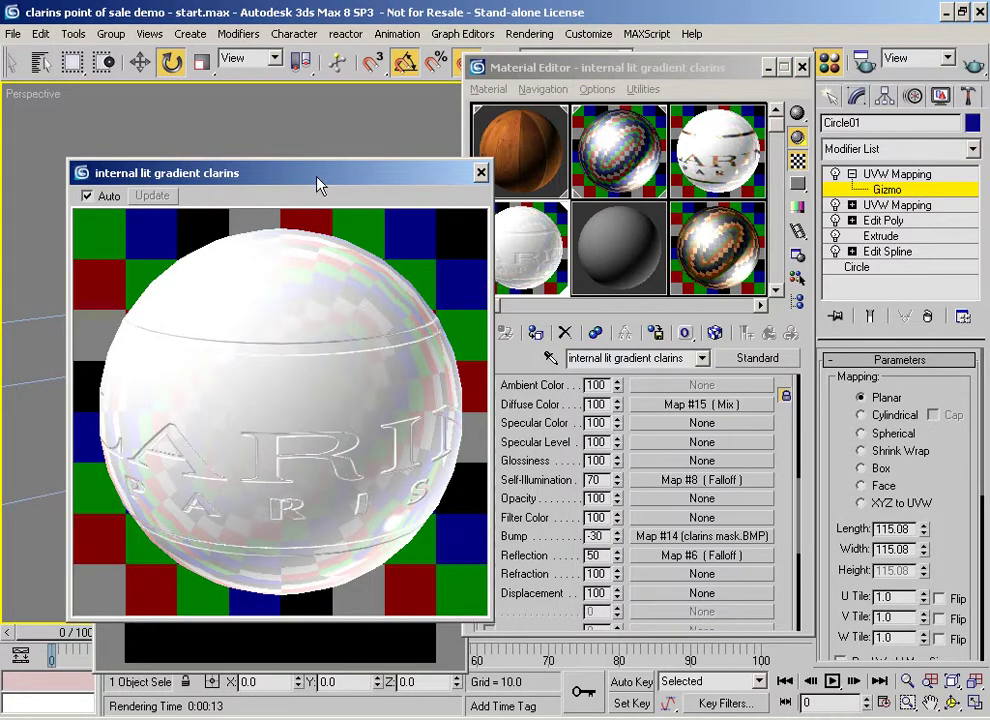
left_click_drag(319, 178, 305, 167)
right_click(266, 424)
left_click(288, 441)
left_click_drag(203, 404, 265, 352)
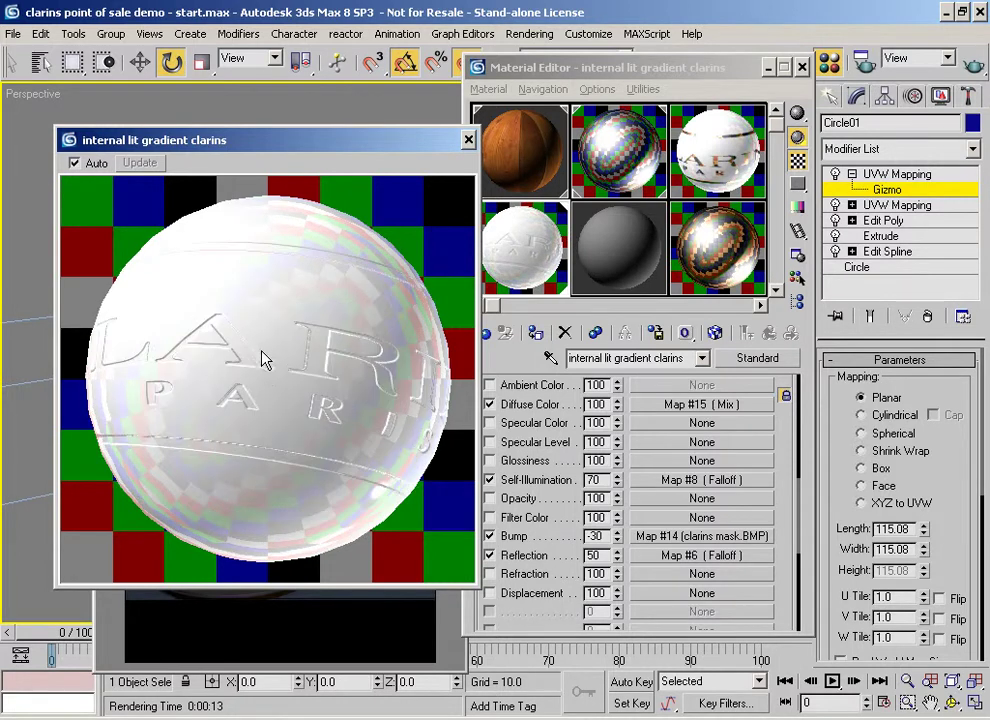
left_click_drag(210, 371, 204, 363)
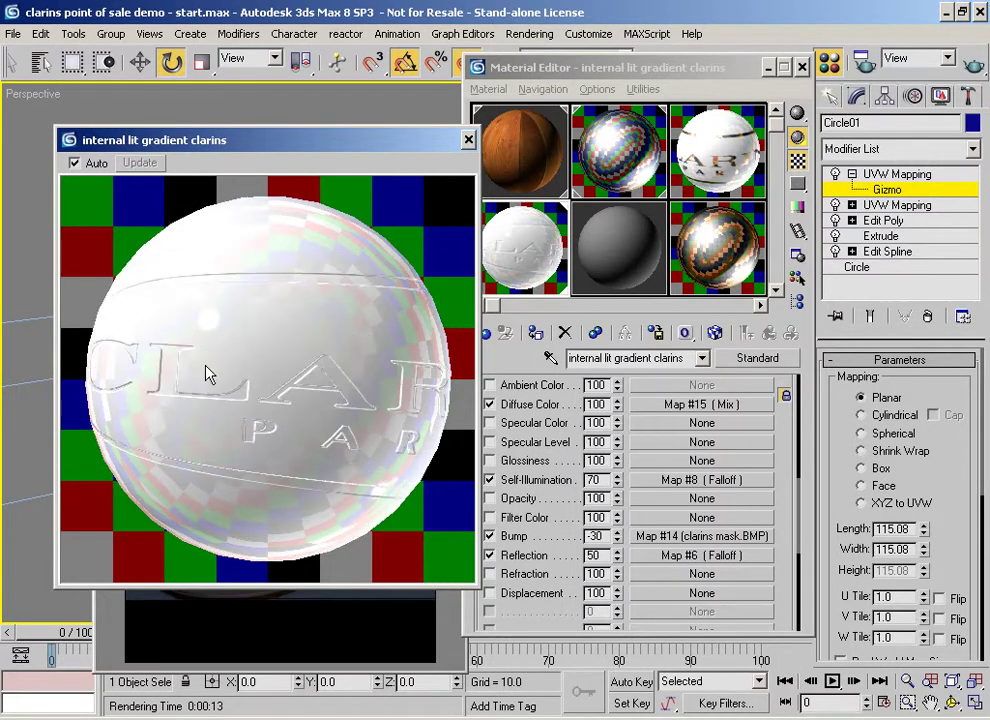
left_click_drag(320, 395, 320, 380)
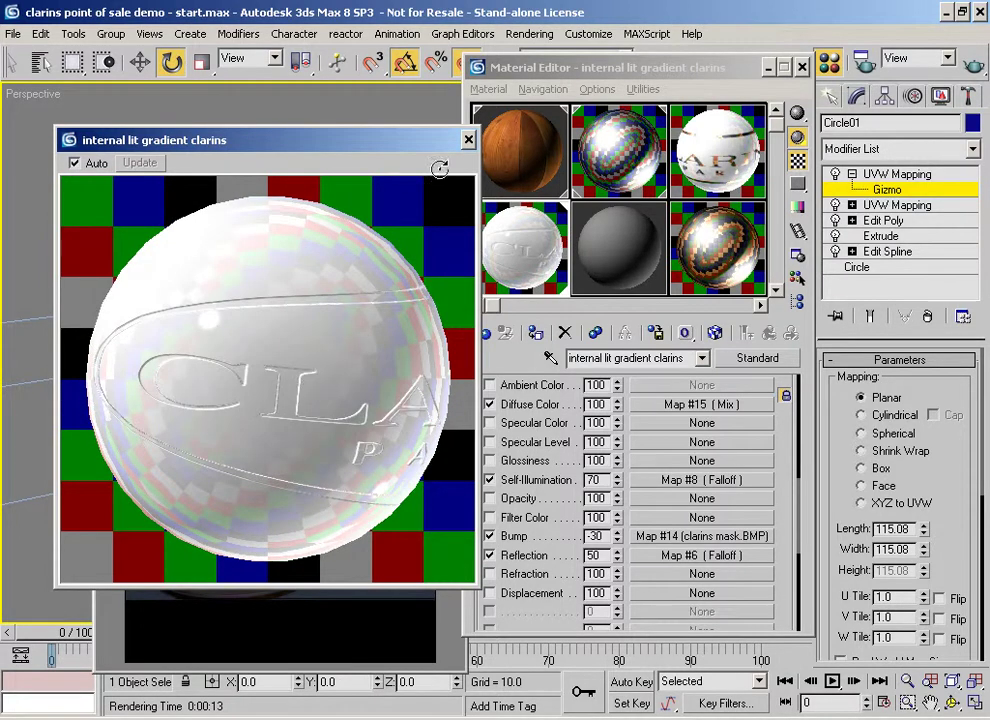
left_click(468, 139)
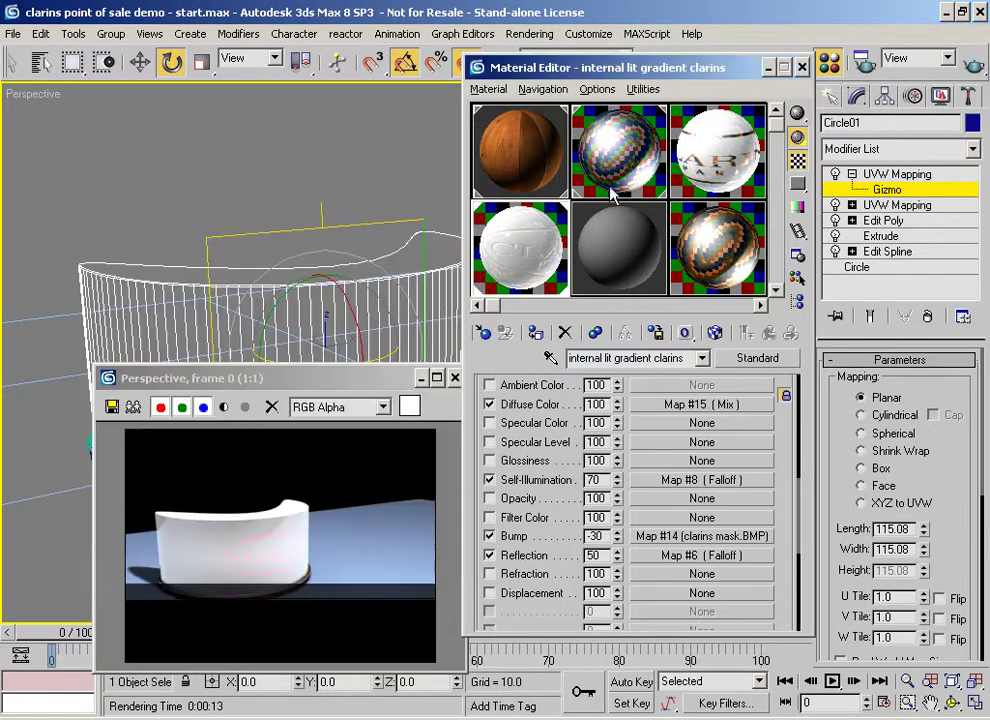
- Render the counter, and paste the Bump's clarins mask.BMP map as an instance into the diffuse Mix map's Mix Amount slot
left_click(975, 65)
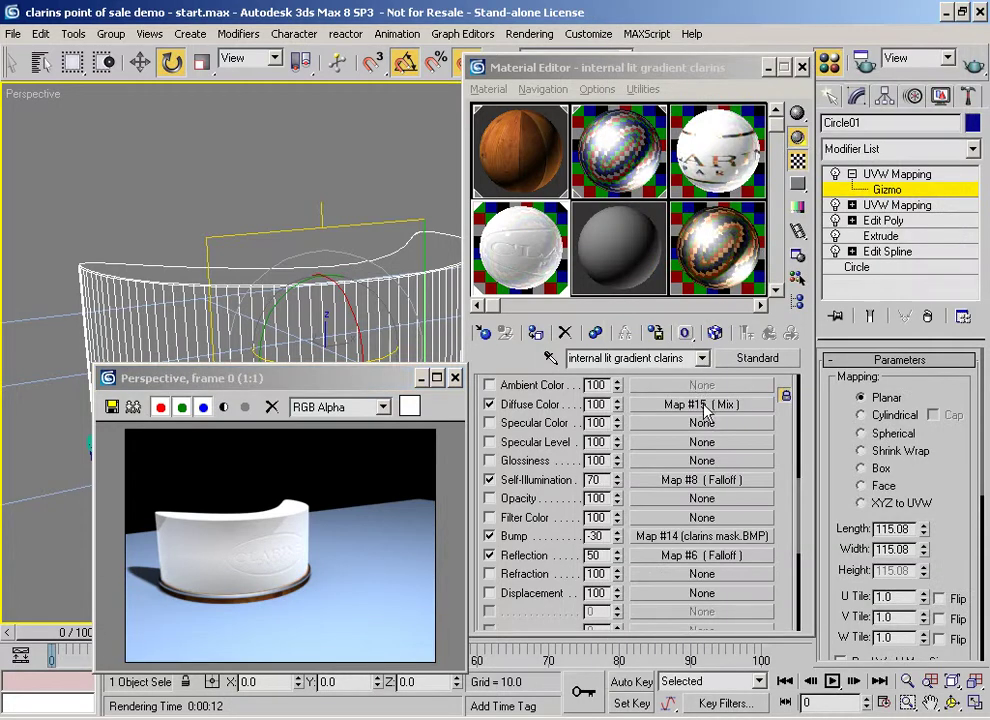
left_click(672, 404)
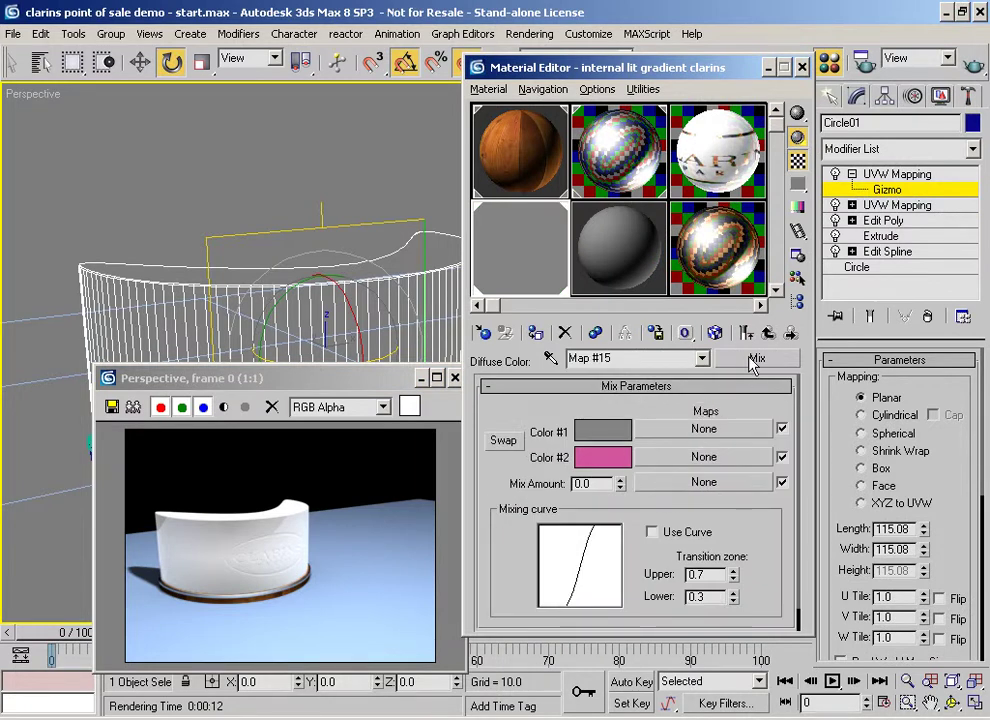
left_click(768, 332)
right_click(674, 538)
left_click(703, 563)
left_click(698, 408)
right_click(681, 480)
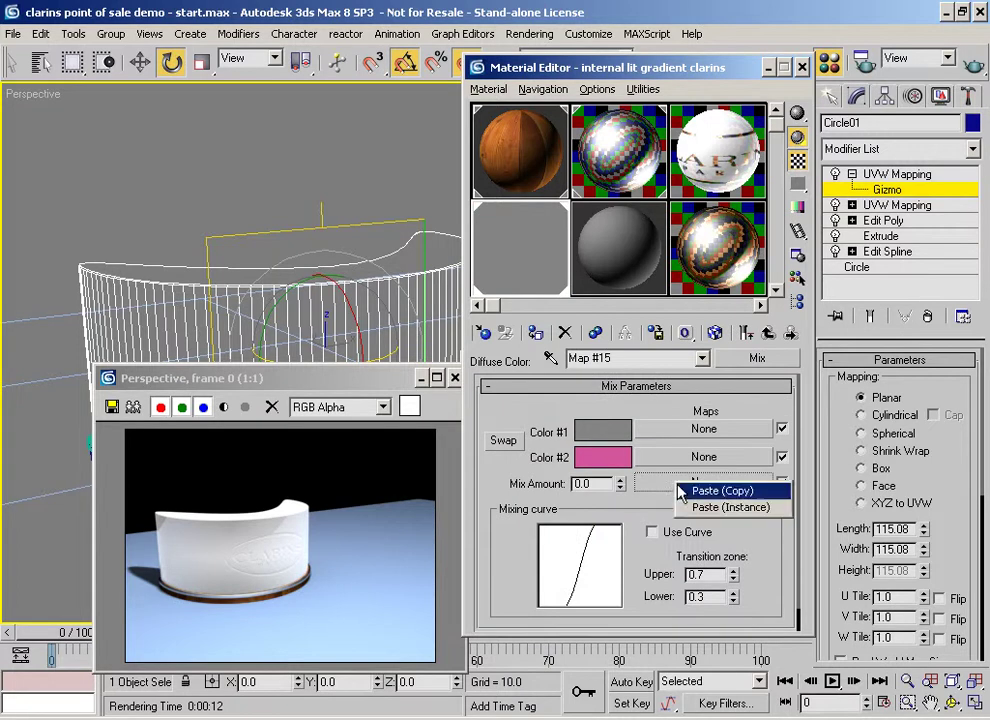
left_click(728, 508)
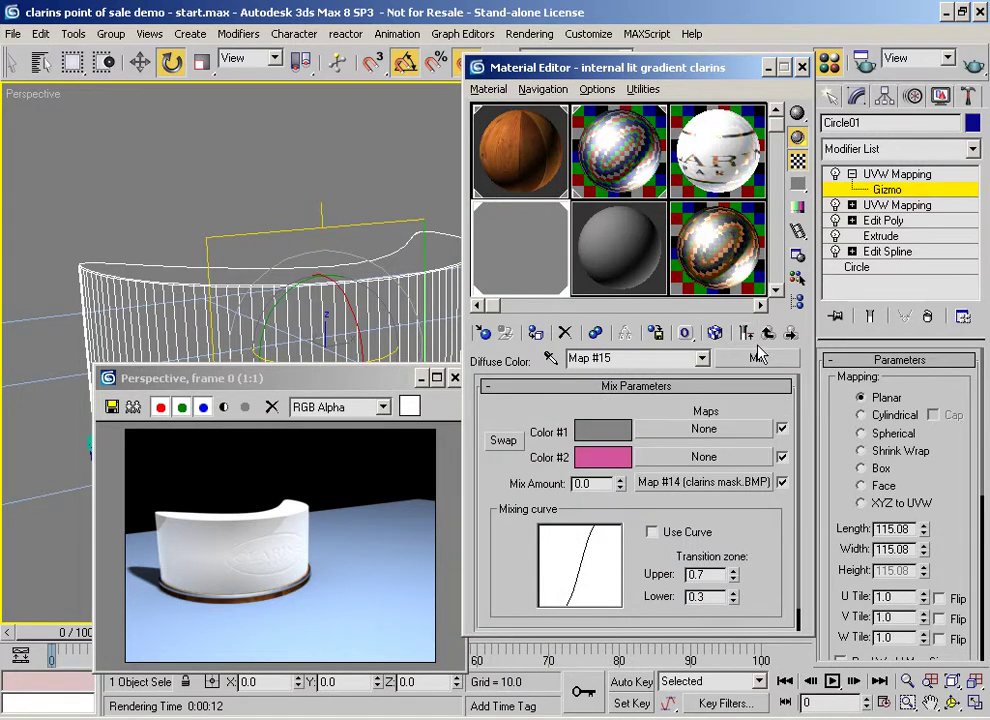
- Check the Mix Amount bitmap's coordinates, return to the material and render the perspective view
left_click(720, 484)
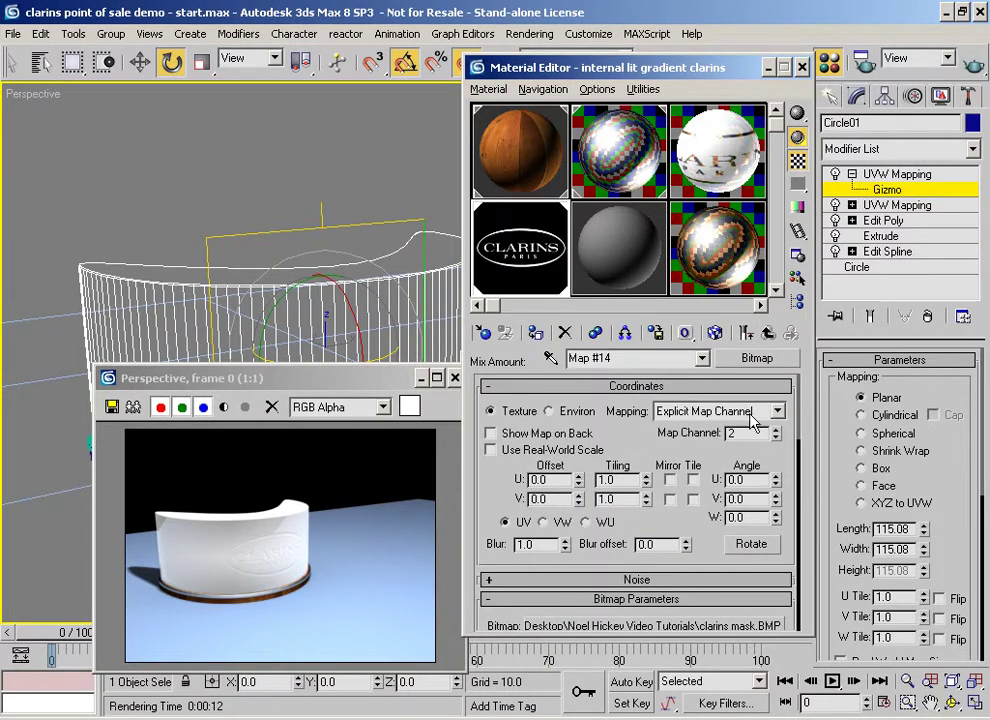
left_click(767, 334)
left_click(767, 334)
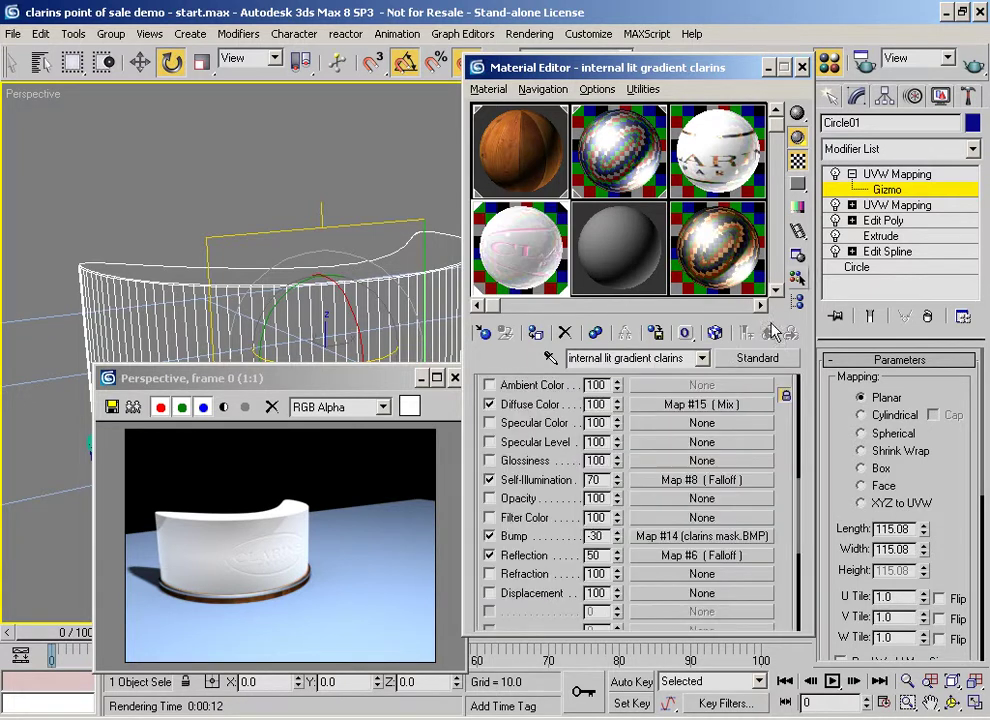
left_click(975, 66)
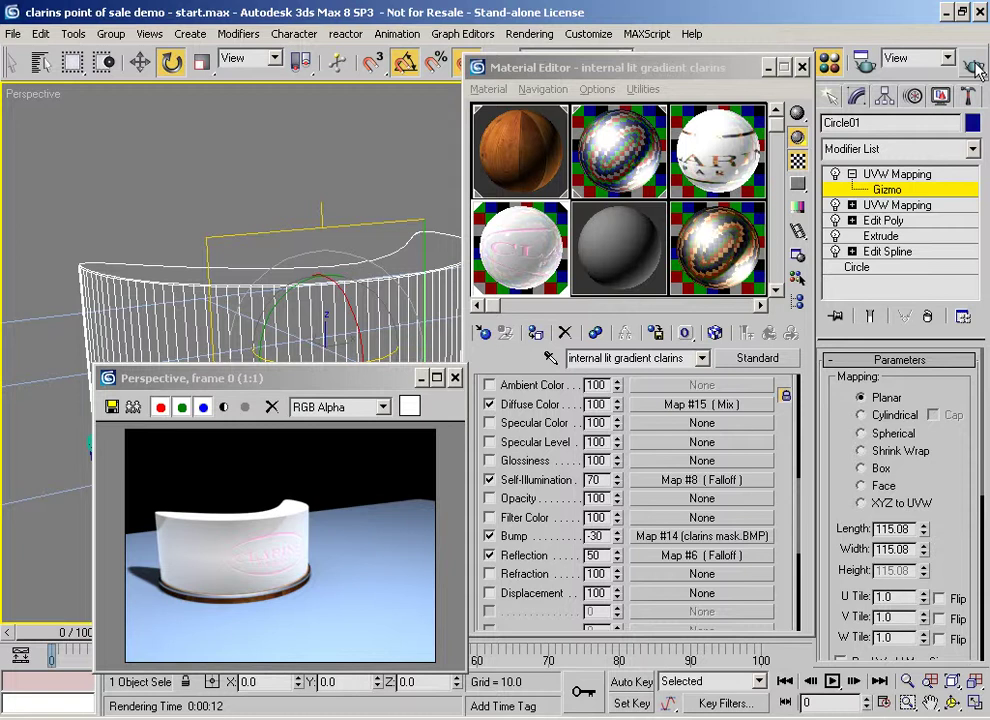
- In the Top view, select all the counter's parts and clone them as one instance rotated by -60 degrees
left_click(768, 67)
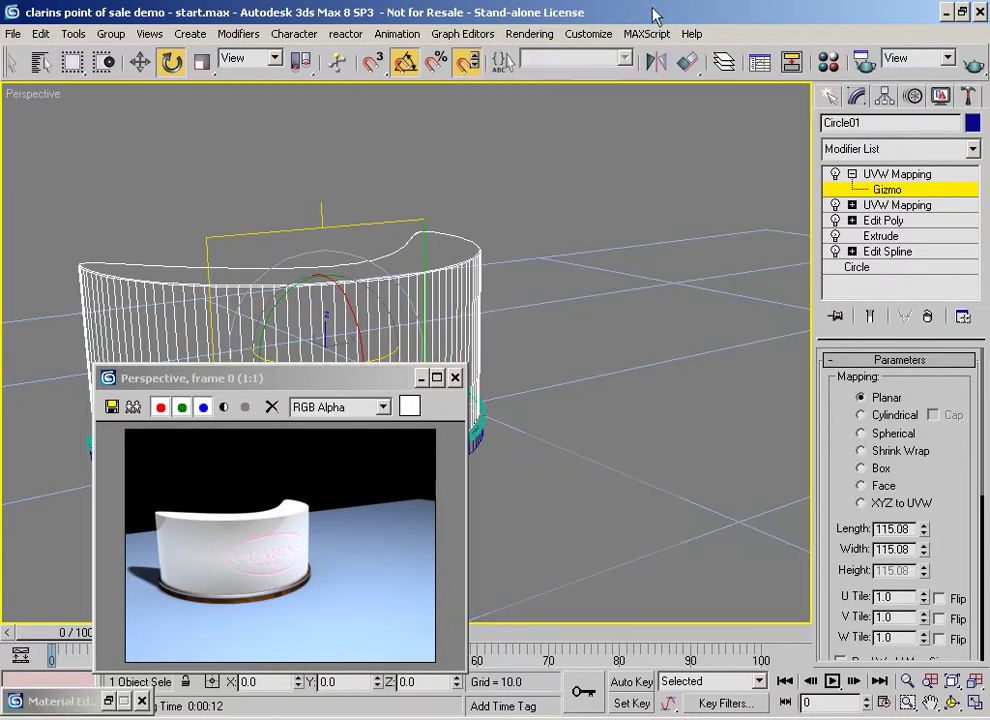
key("t")
scroll(451, 178, "down", 2)
scroll(475, 355, "down", 2)
left_click(421, 378)
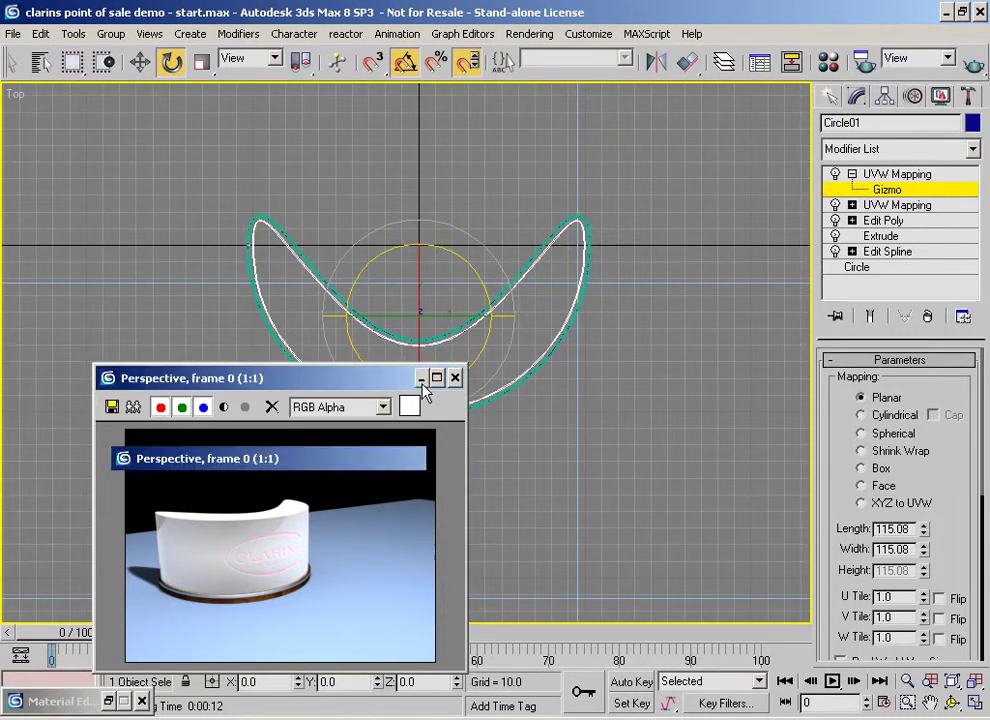
middle_click_drag(404, 343, 365, 343)
left_click(900, 190)
left_click_drag(316, 502, 351, 194)
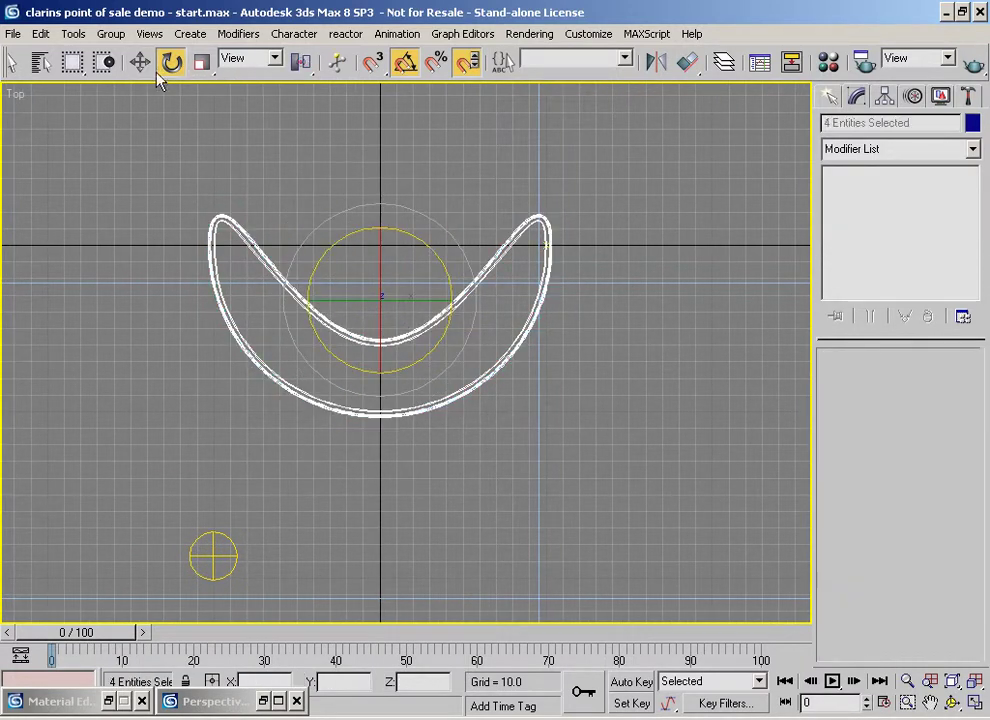
mouse_move(438, 267)
left_mouse_down("shift")
mouse_move(460, 298)
mouse_move(459, 322)
left_mouse_up("shift")
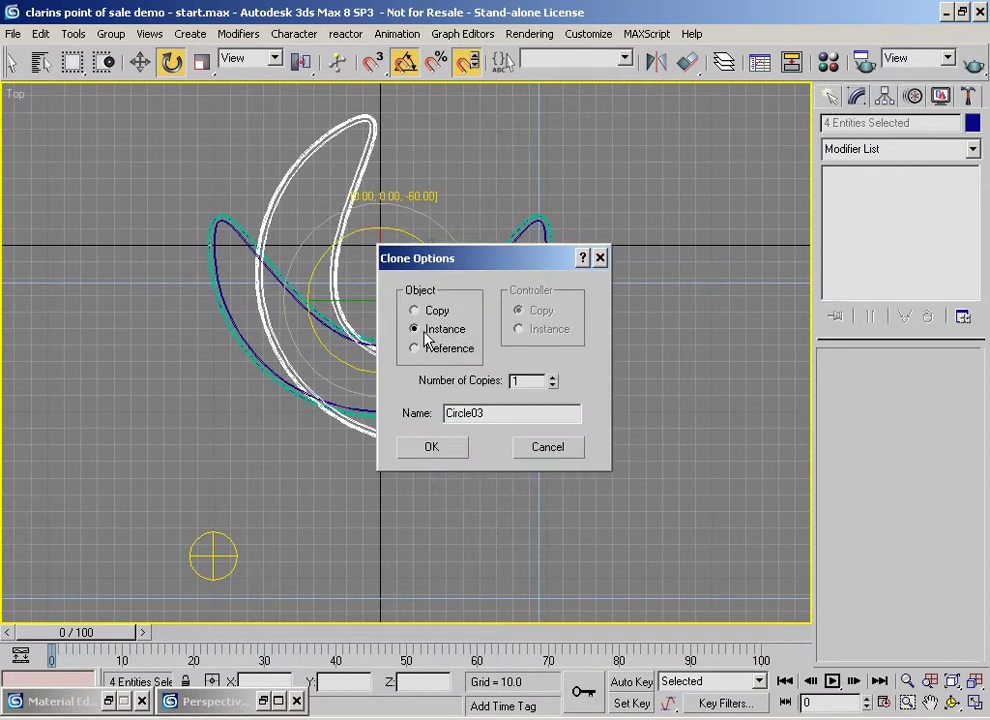
left_click(433, 450)
- Move the rotated counter instance clear of the original, to its right and lower in plan, and view both in perspective
left_click(143, 64)
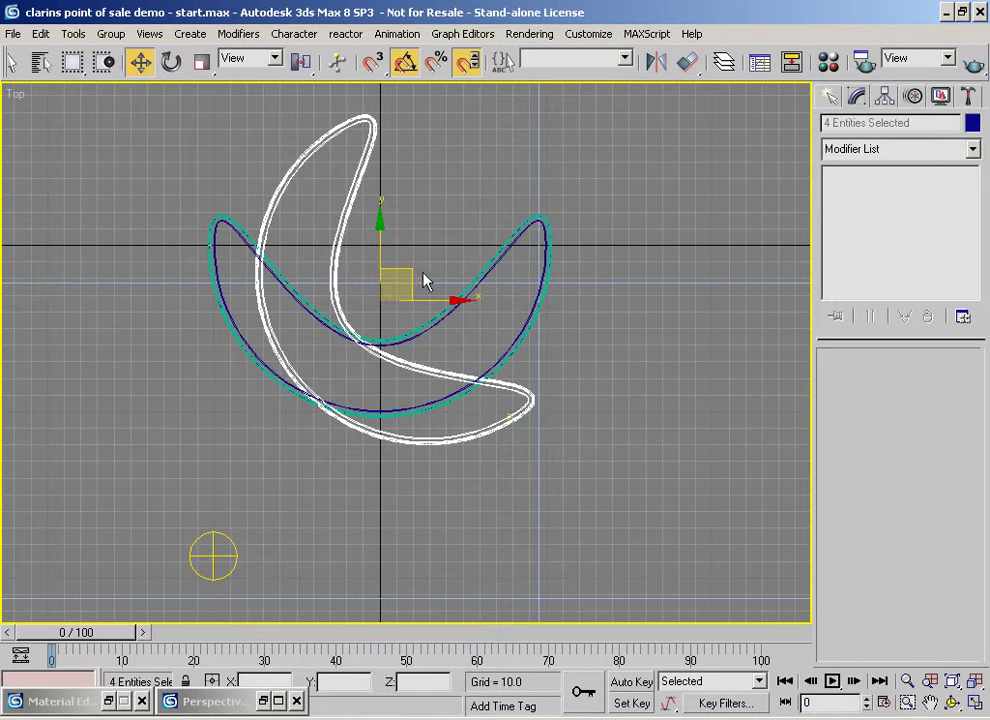
mouse_move(413, 274)
left_mouse_down()
mouse_move(630, 336)
mouse_move(734, 448)
left_mouse_up()
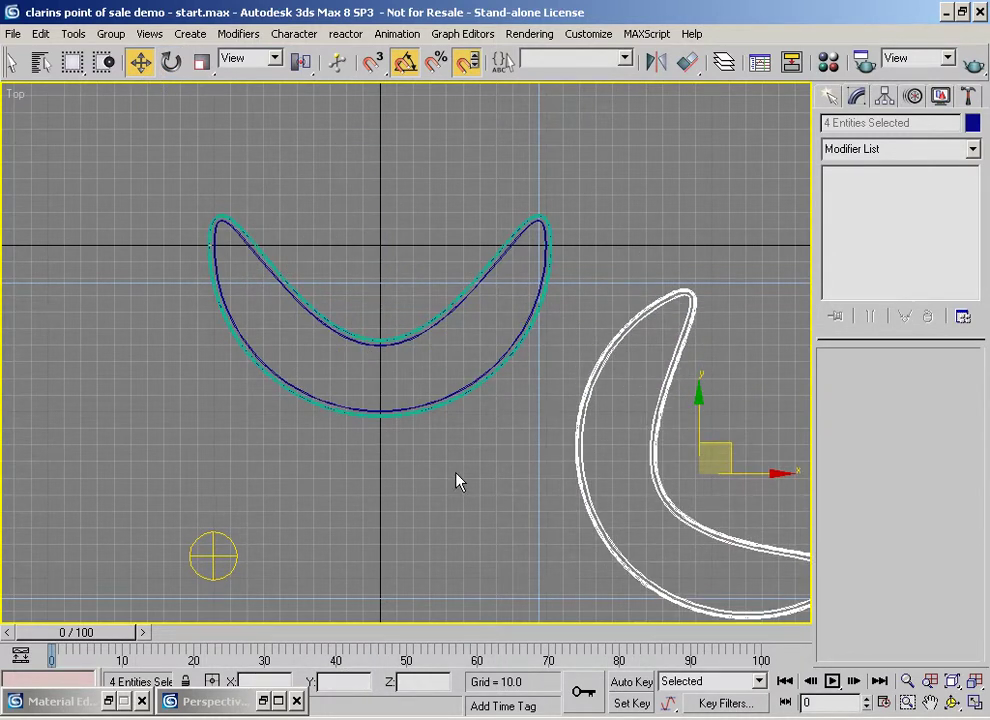
key("p")
middle_click_drag(413, 413, 325, 400, "alt")
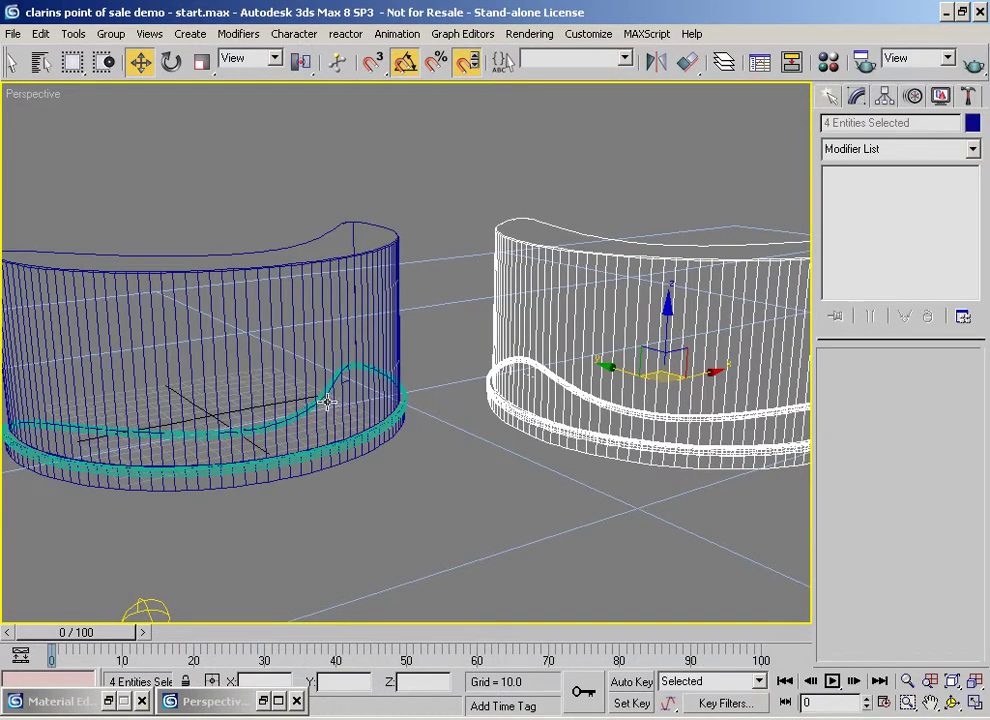
middle_click_drag(410, 410, 420, 360, "alt")
scroll(424, 368, "down", 2)
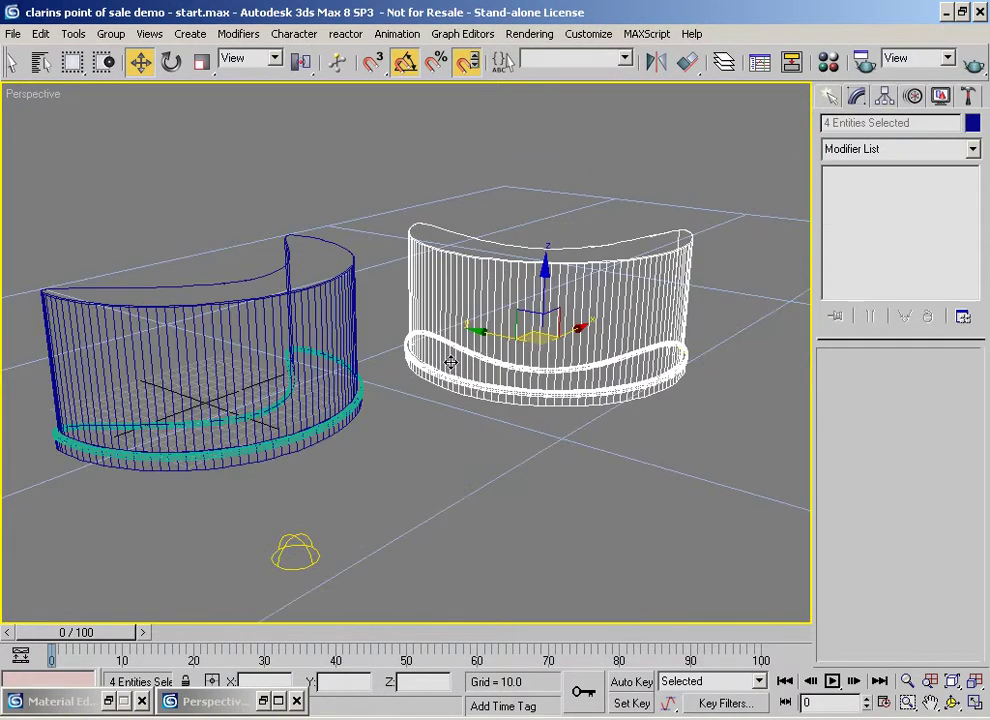
- Assign the "internal lit gradient" Blend material with the gold leaf logo to the original counter body and render both counters
left_click(828, 62)
left_click(708, 176)
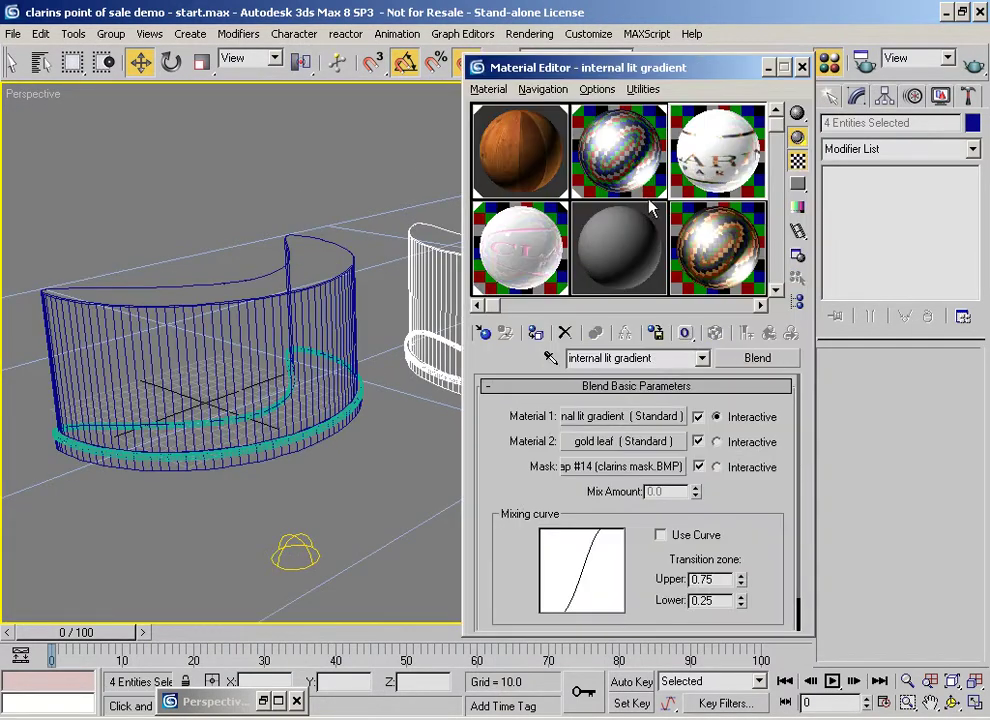
right_click(318, 200)
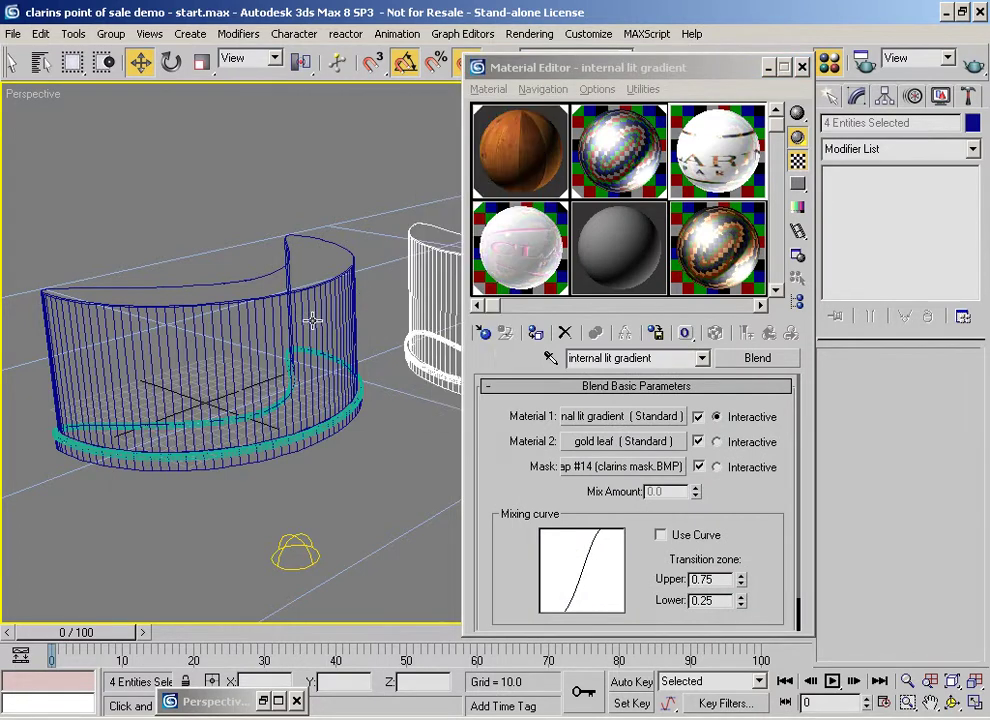
left_click(242, 246)
left_click(490, 312)
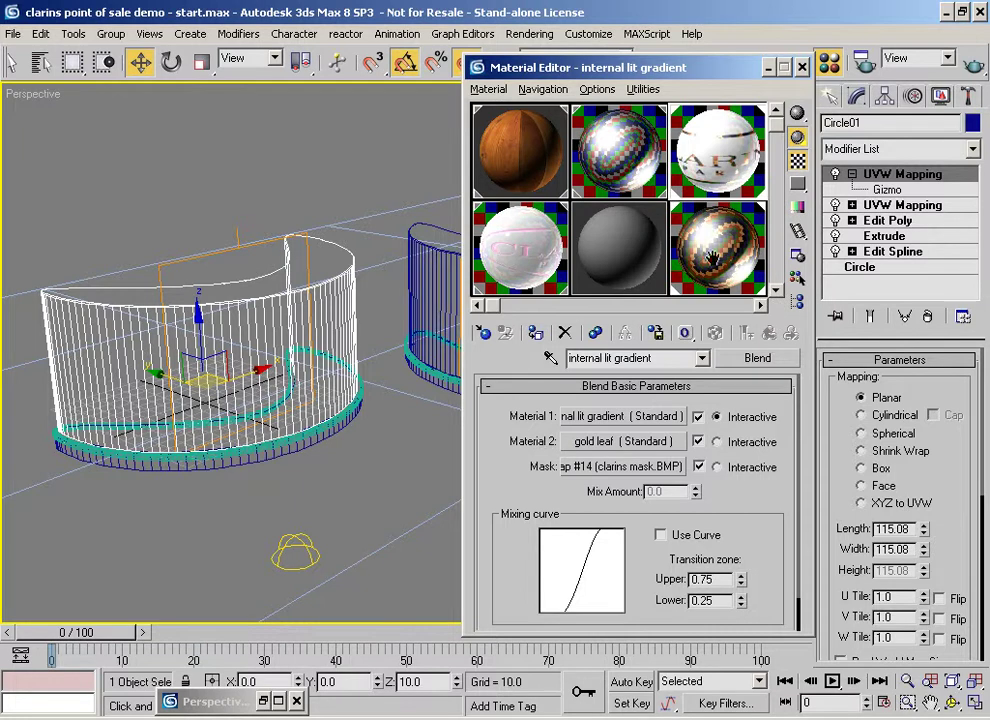
left_click(973, 63)
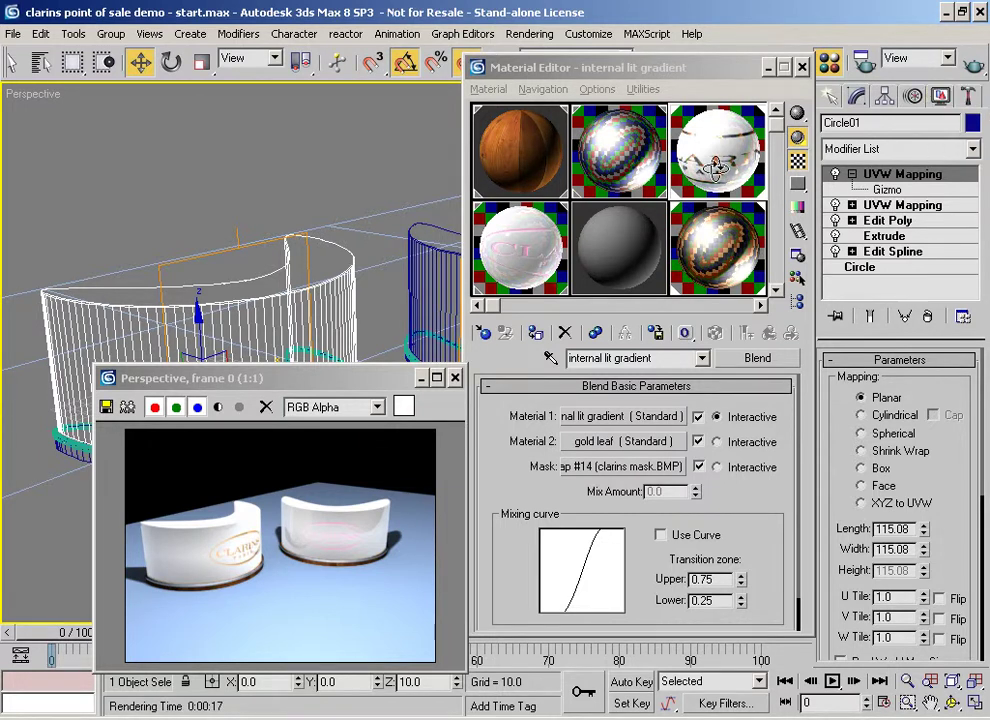
left_click_drag(257, 386, 241, 333)
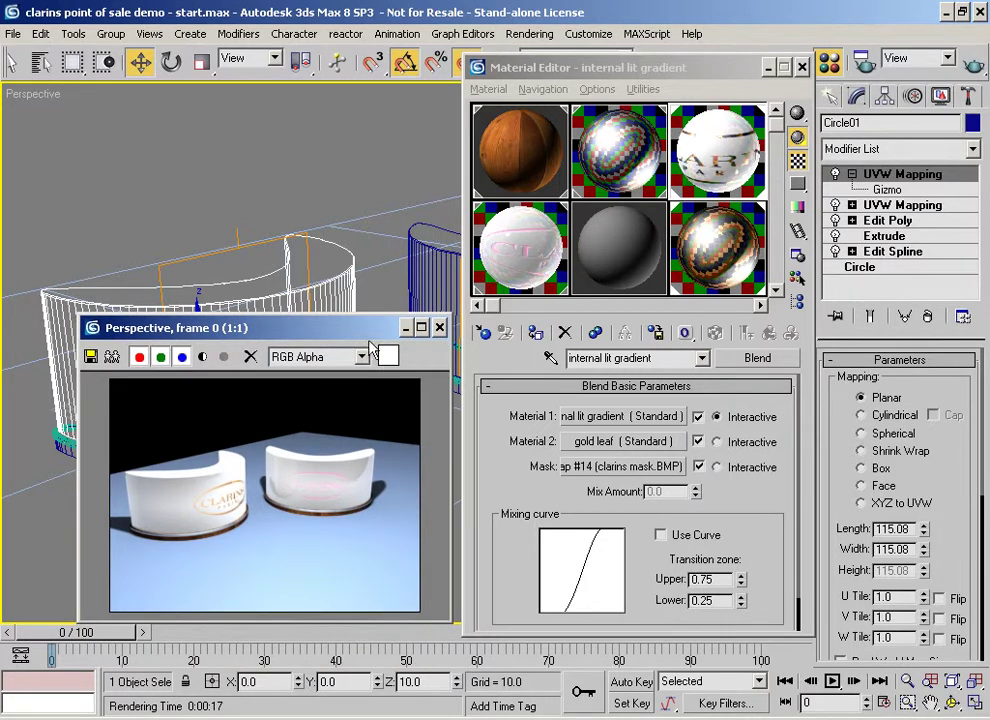
left_click(439, 327)
left_click(801, 67)
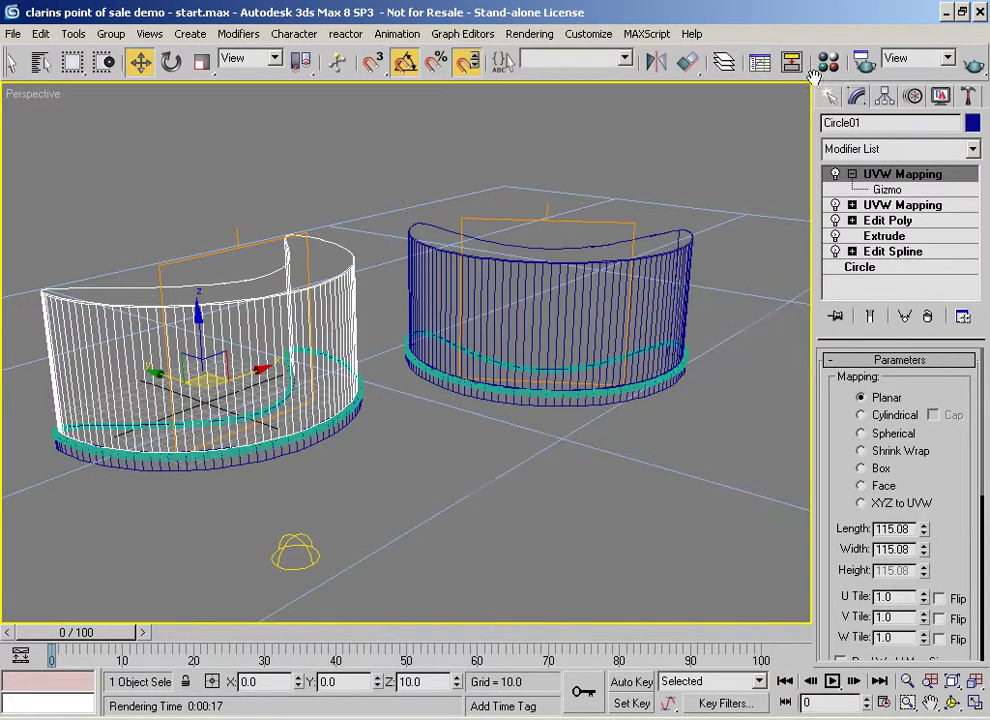
- Orbit the perspective to frame both counters from a raised angle and create a camera from that view
key("ctrl+r")
left_click_drag(305, 342, 499, 391)
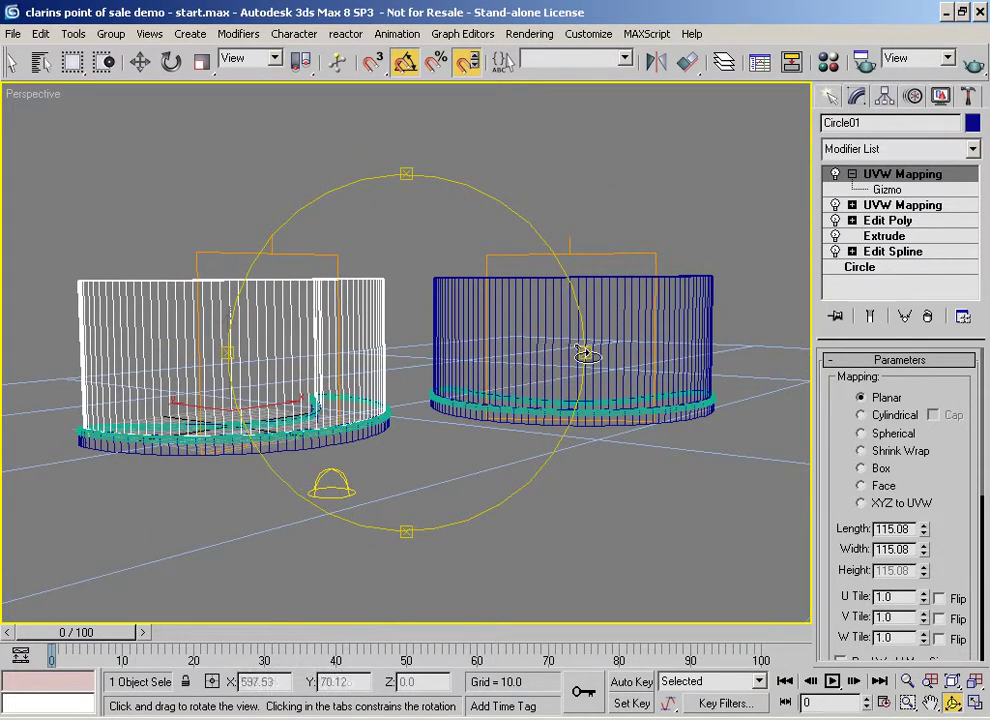
left_click_drag(590, 349, 541, 403)
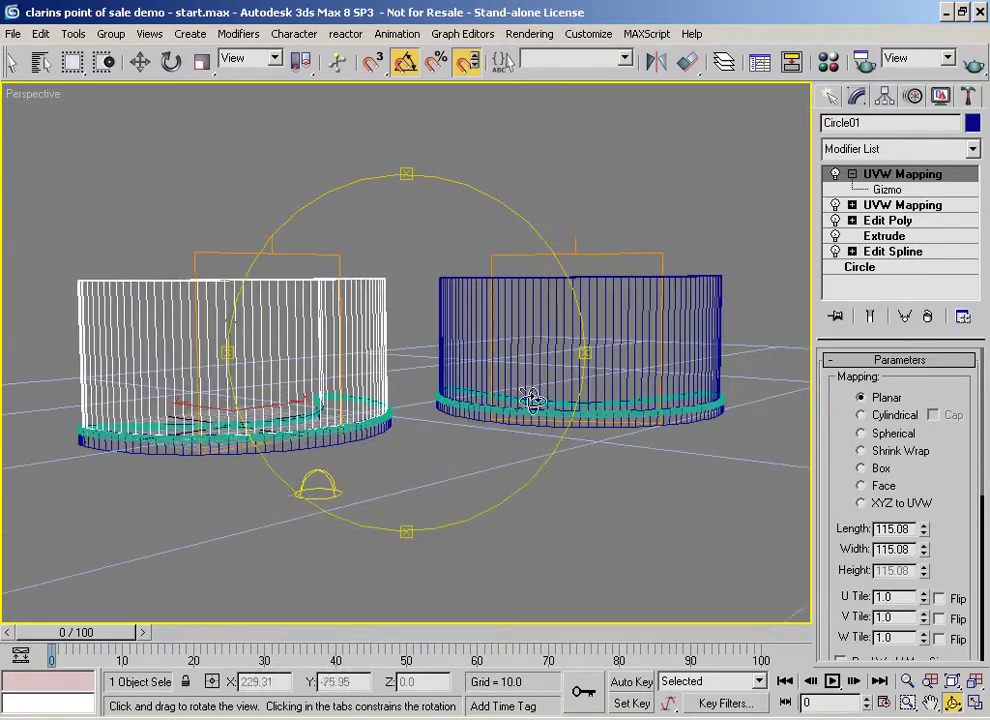
left_click_drag(563, 358, 789, 340)
middle_click_drag(415, 369, 426, 380)
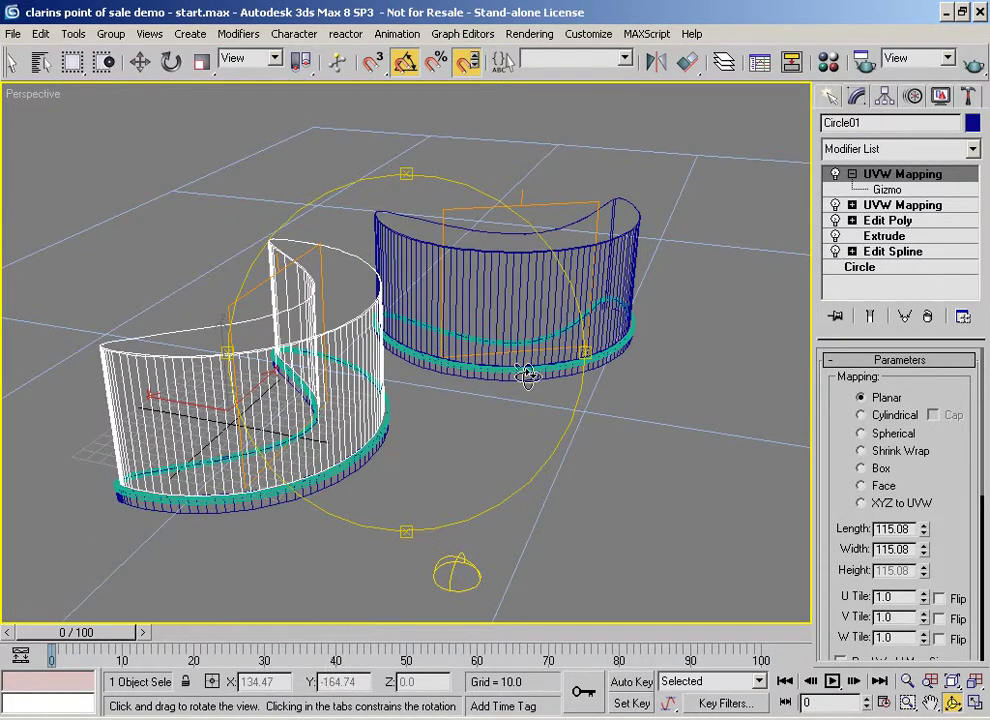
mouse_move(78, 636)
left_mouse_down()
mouse_move(161, 636)
mouse_move(78, 636)
left_mouse_up()
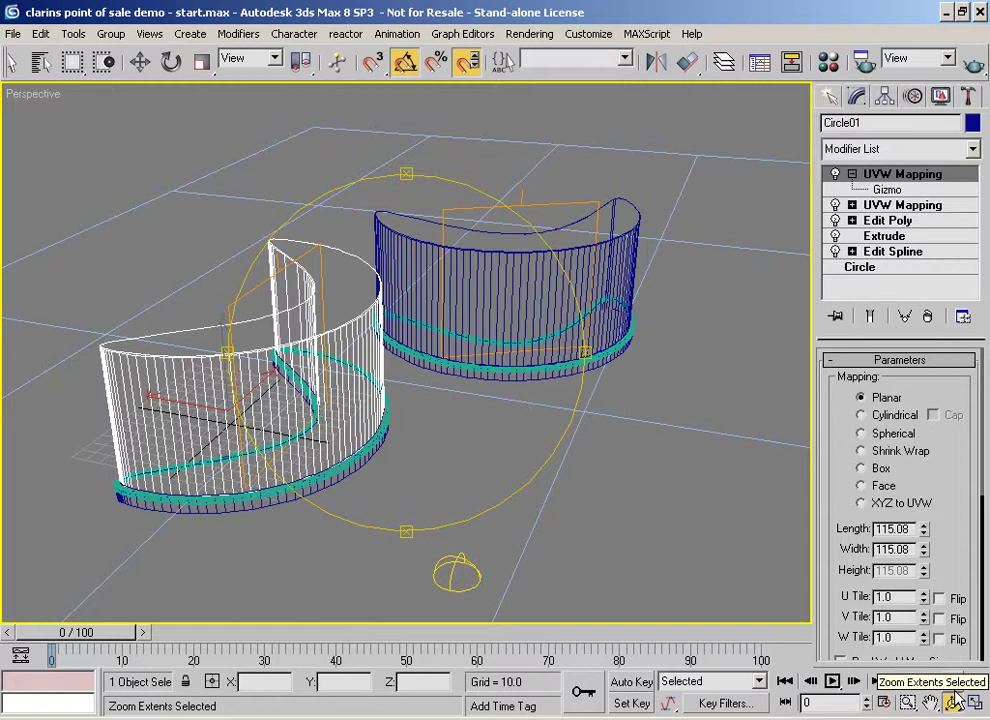
left_click(955, 702)
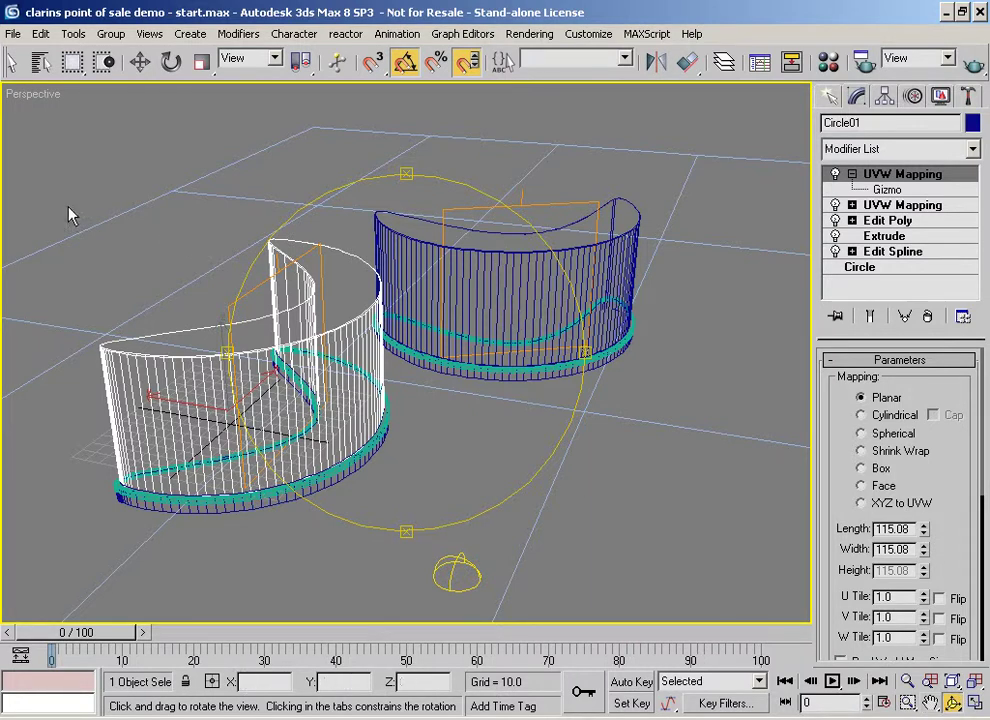
key("w")
left_click(831, 96)
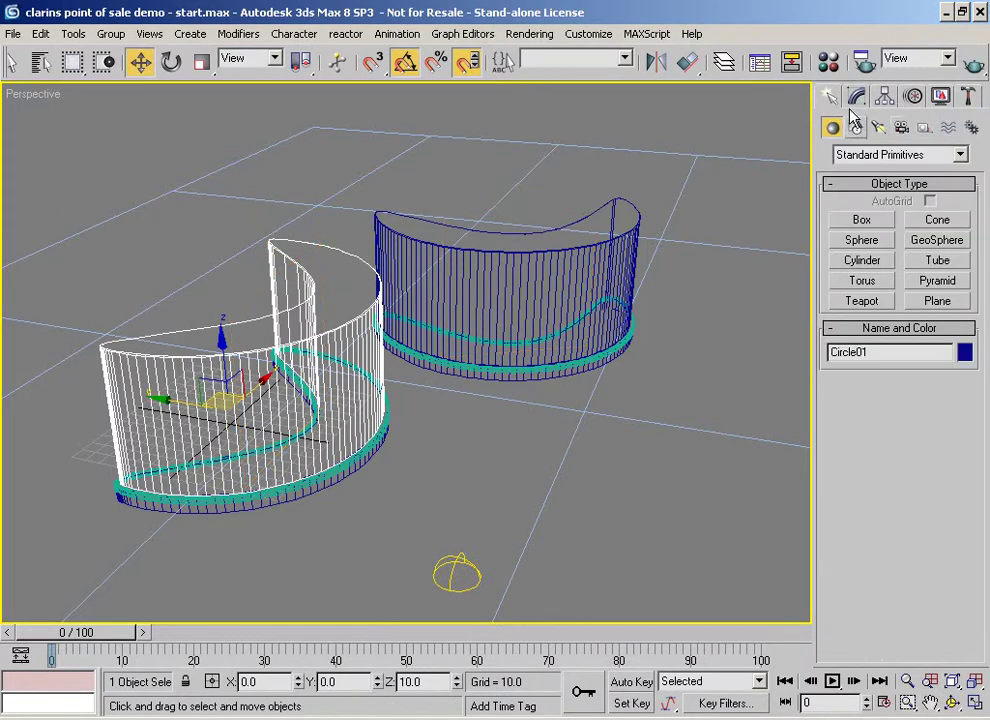
mouse_move(371, 333)
middle_mouse_down()
mouse_move(370, 323)
mouse_move(375, 331)
middle_mouse_up()
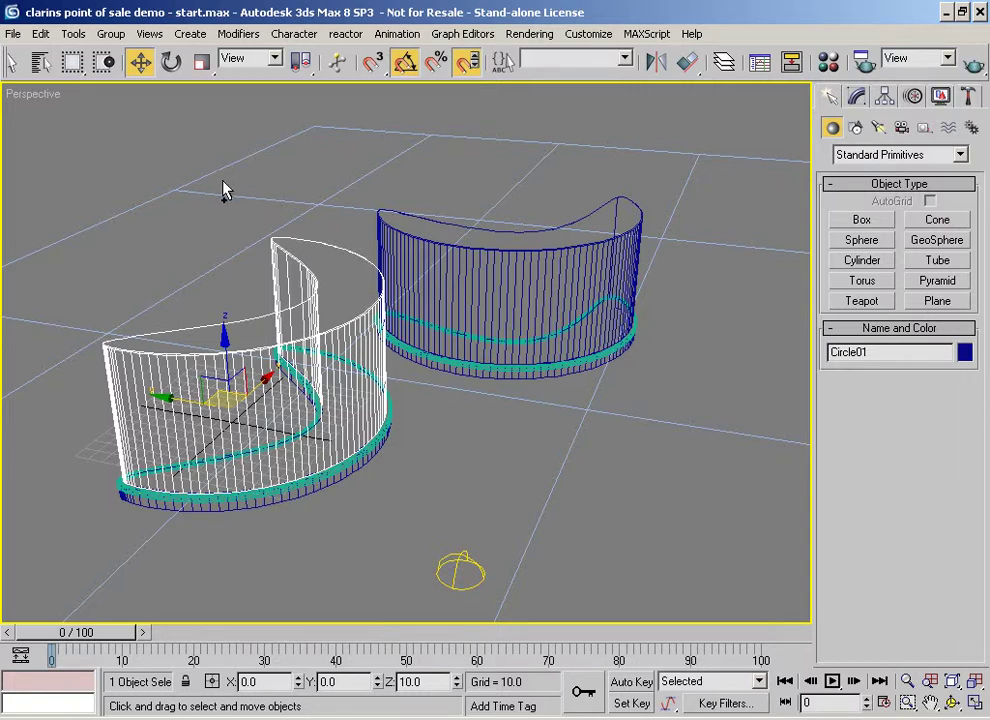
key("c")
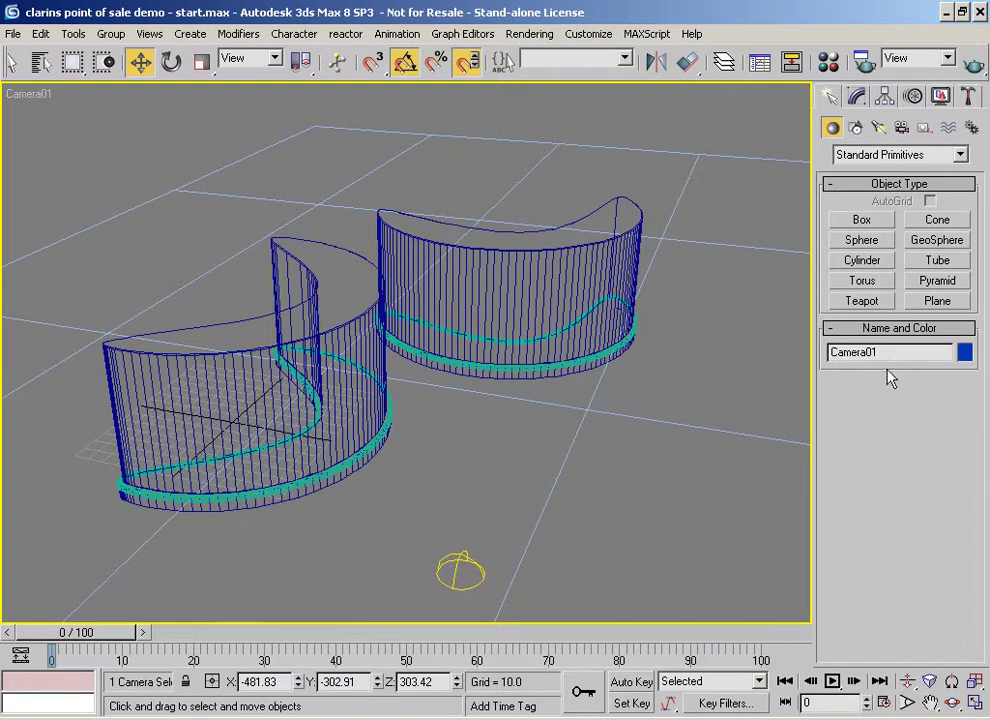
- In the Top view, move the camera's target between the two counters, to about X 90, Y -100
left_click(857, 96)
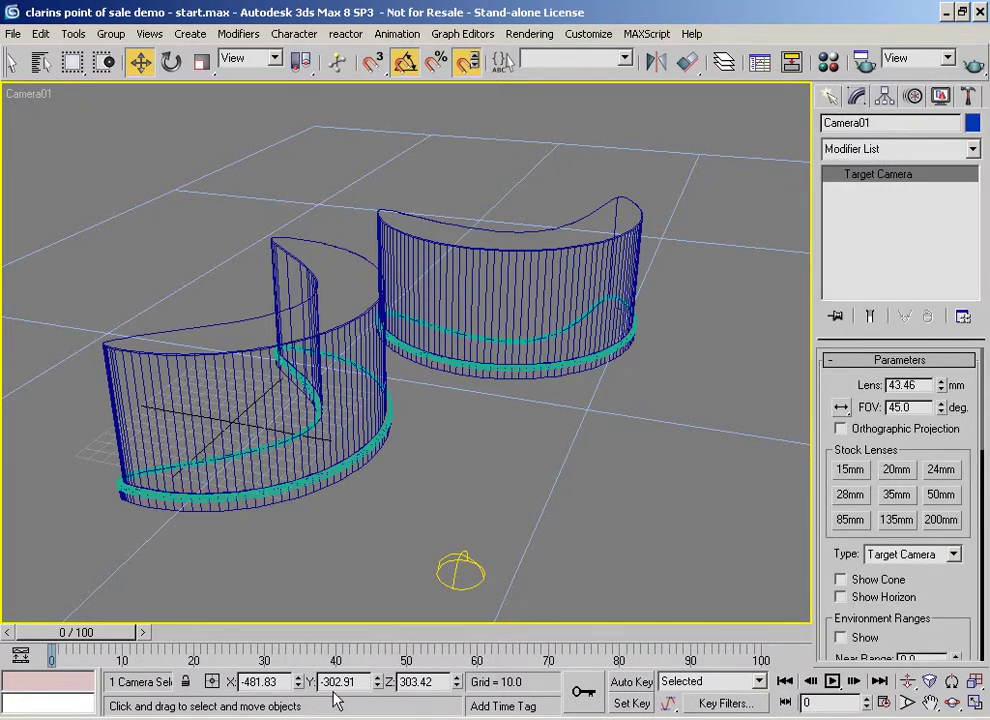
key("t")
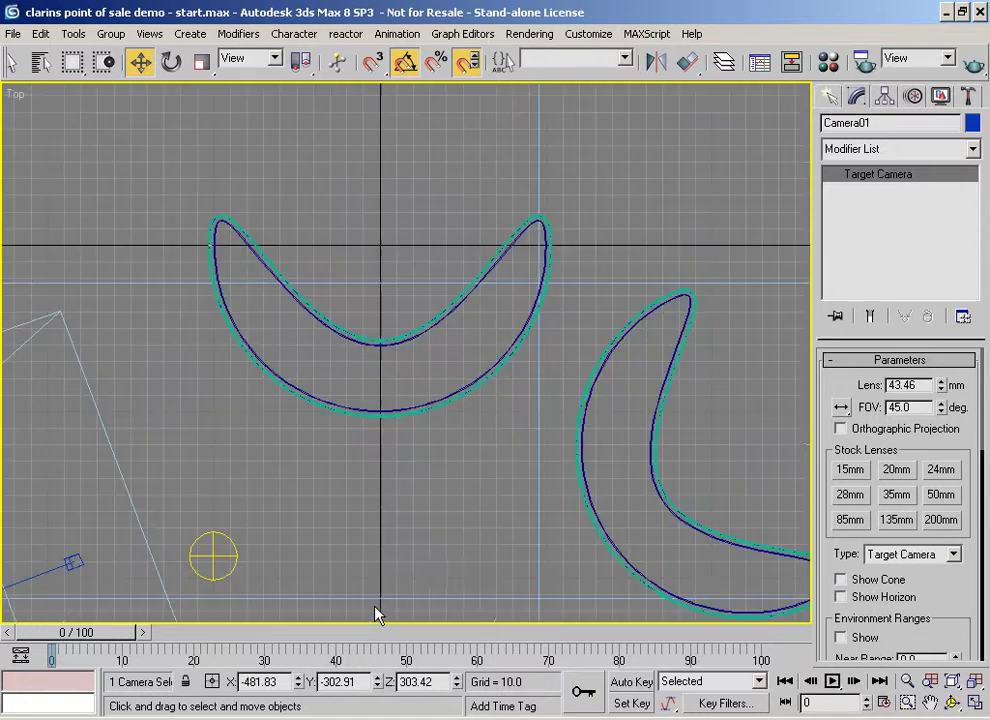
scroll(468, 413, "up", 2)
scroll(464, 426, "down", 5)
middle_click_drag(464, 426, 552, 462)
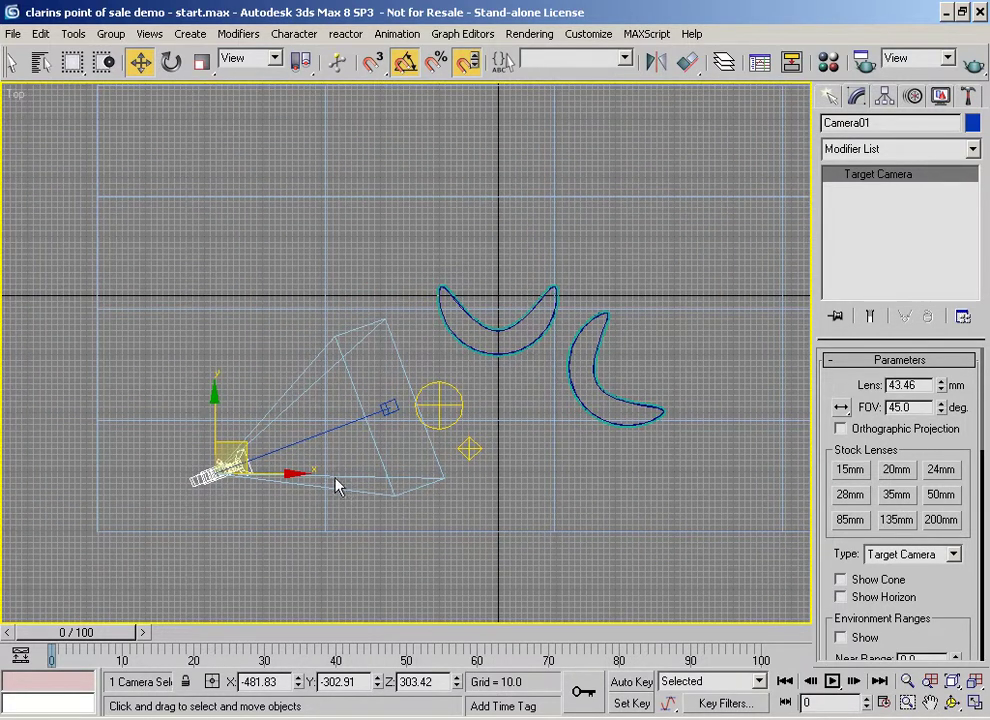
left_click(389, 410)
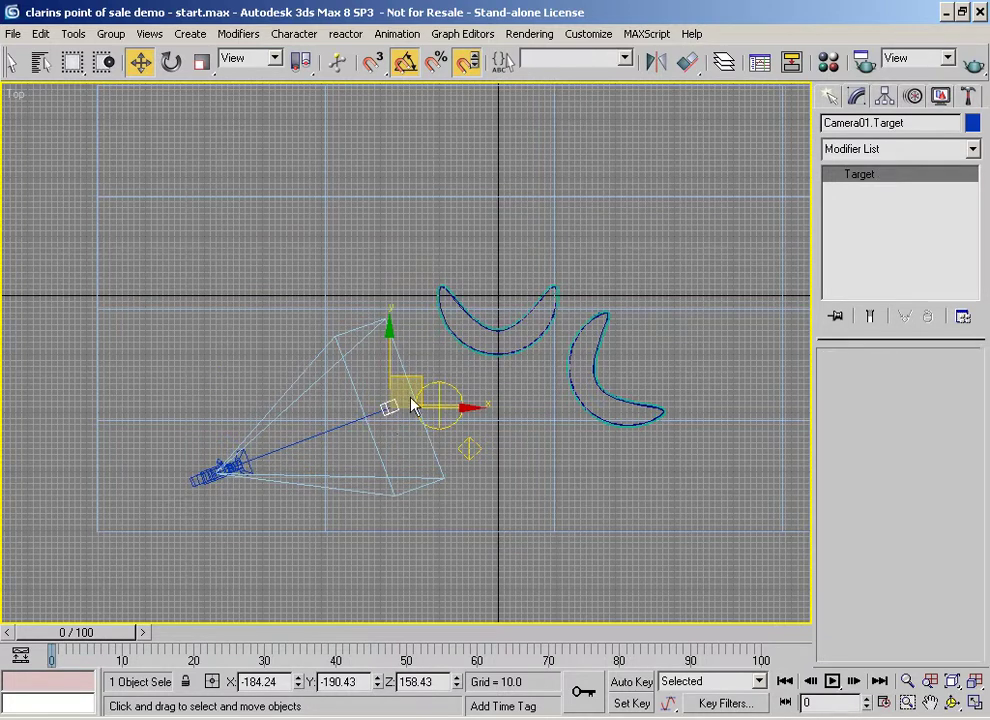
left_click_drag(438, 408, 515, 352)
key("ctrl+z")
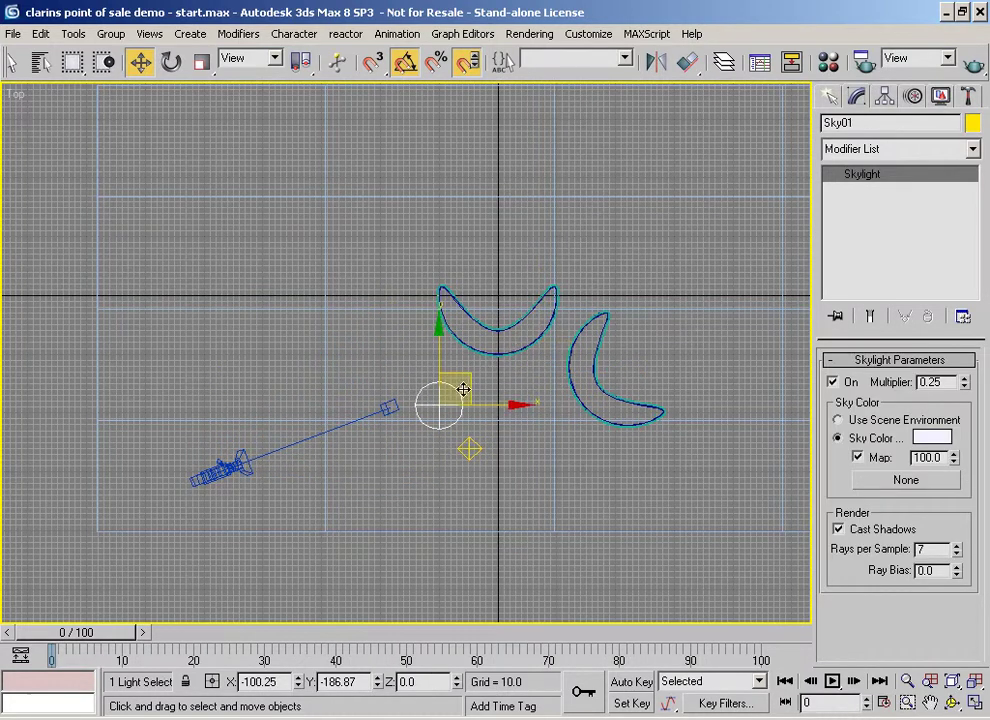
key("ctrl+z")
left_click_drag(422, 381, 582, 327)
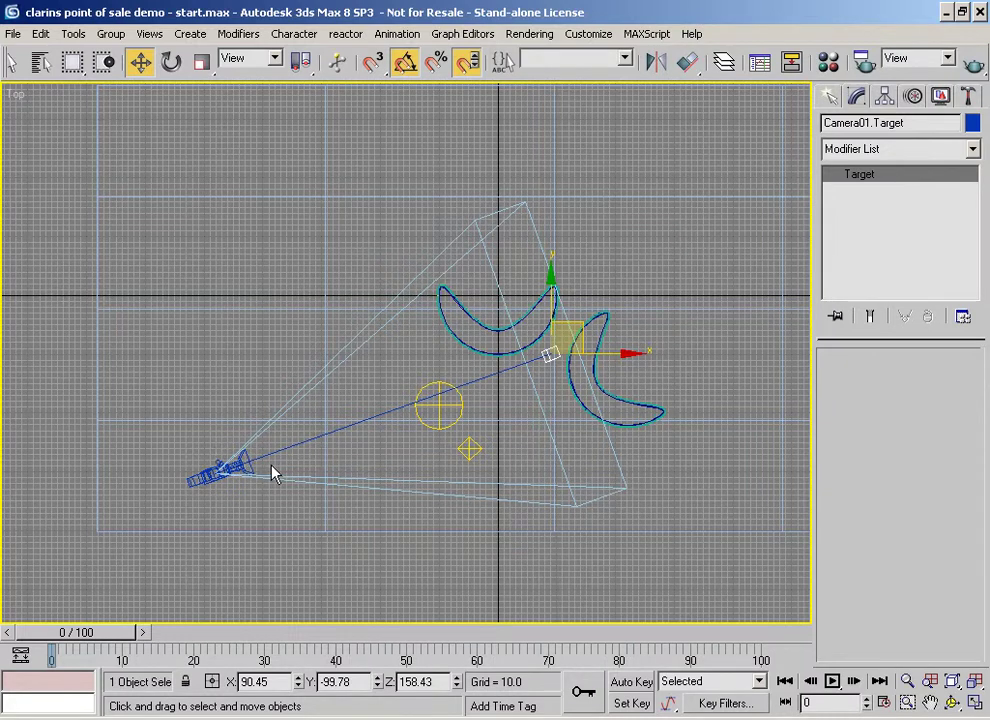
- In the camera view, lower the camera target to about Z 24 and shift it to about Y -68 to centre both counters
key("c")
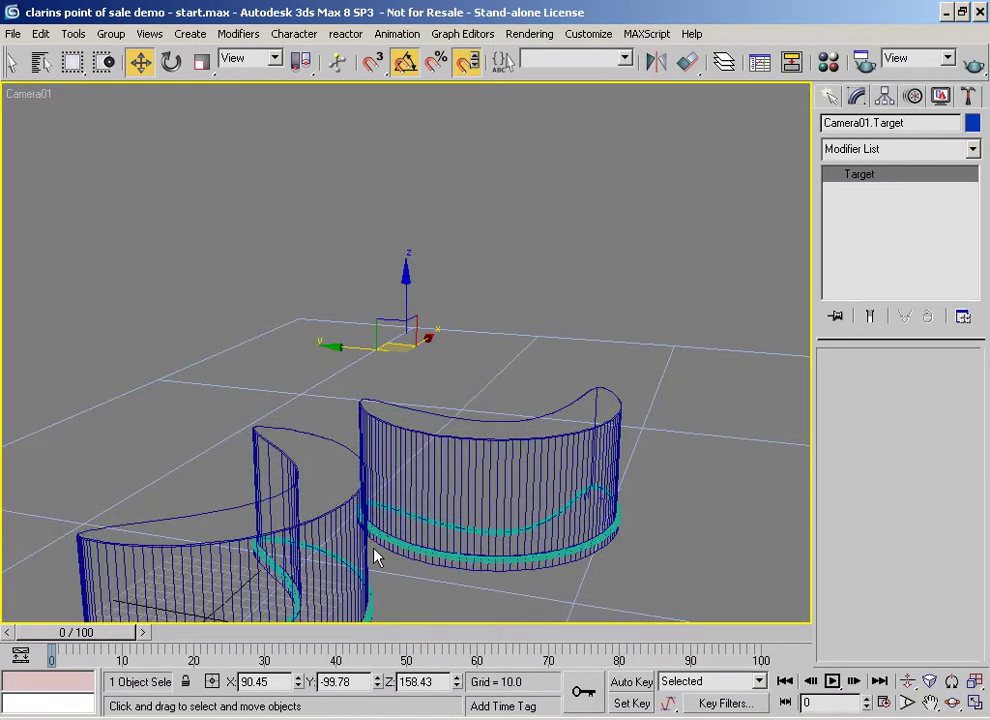
left_click_drag(410, 288, 401, 482)
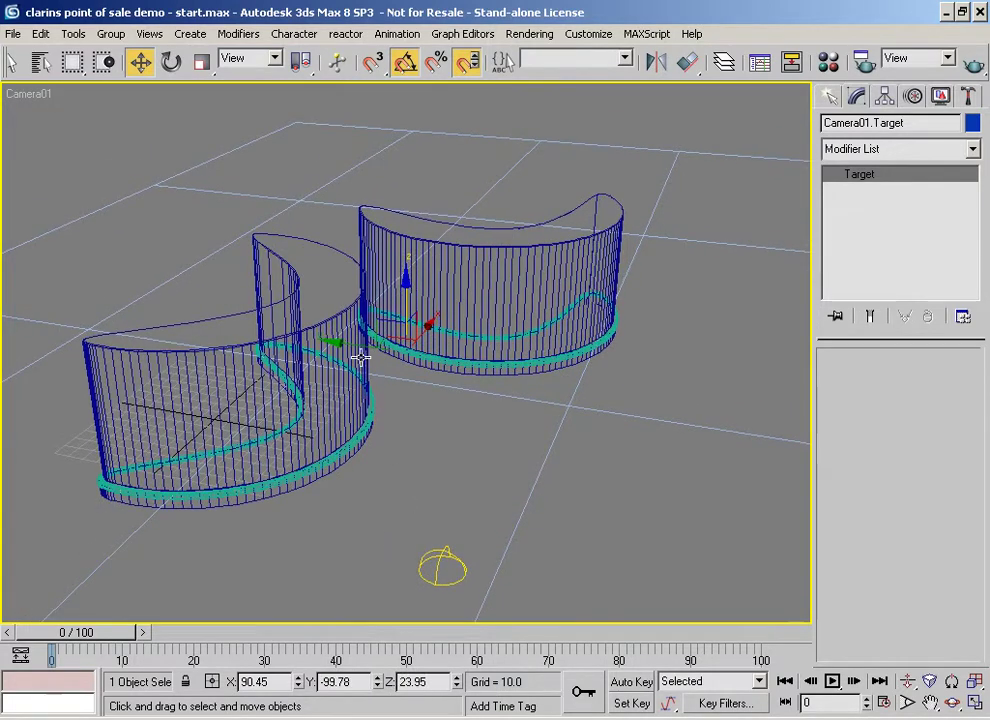
left_click_drag(352, 348, 318, 327)
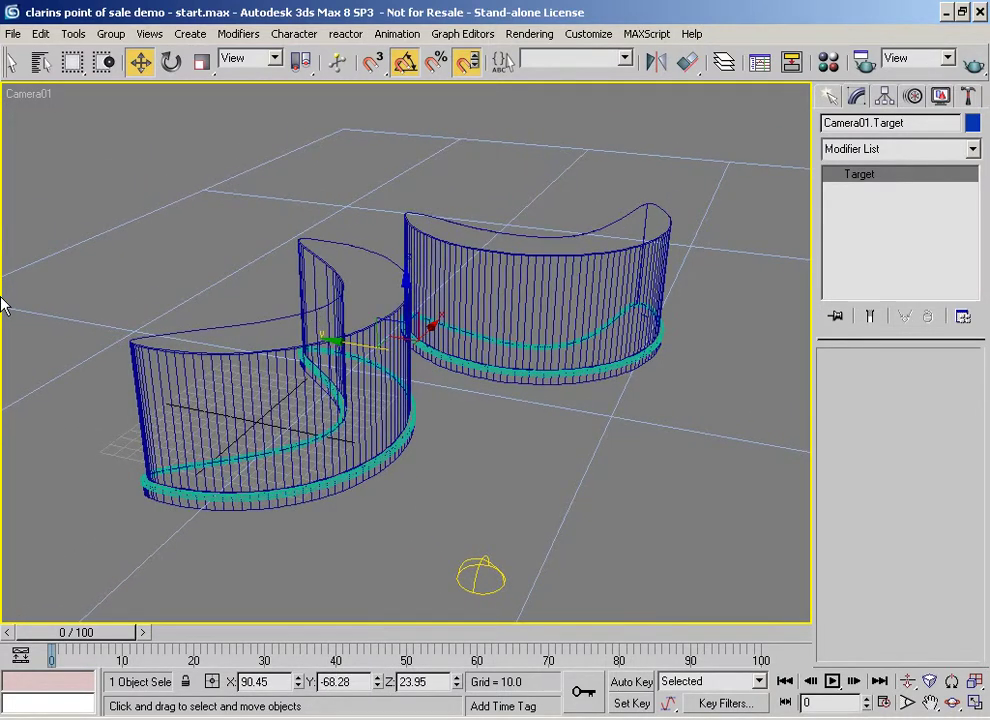
- Set the render output size to 640x480 in the Render Scene settings and minimise that window
left_click(863, 60)
left_click_drag(727, 6, 813, 6)
left_click(835, 316)
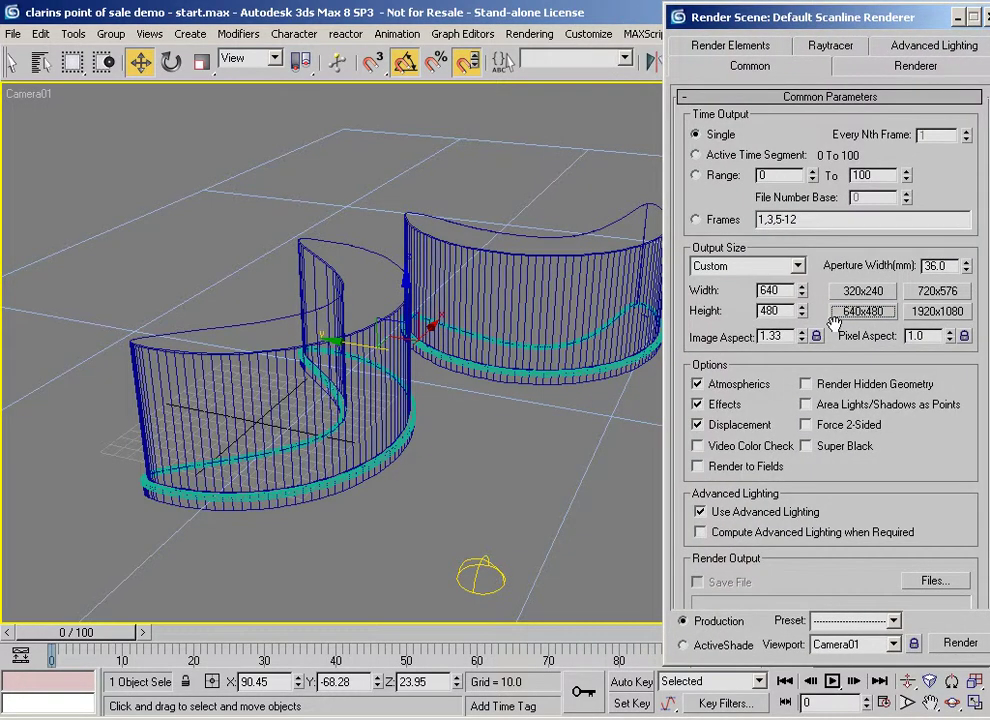
left_click(955, 17)
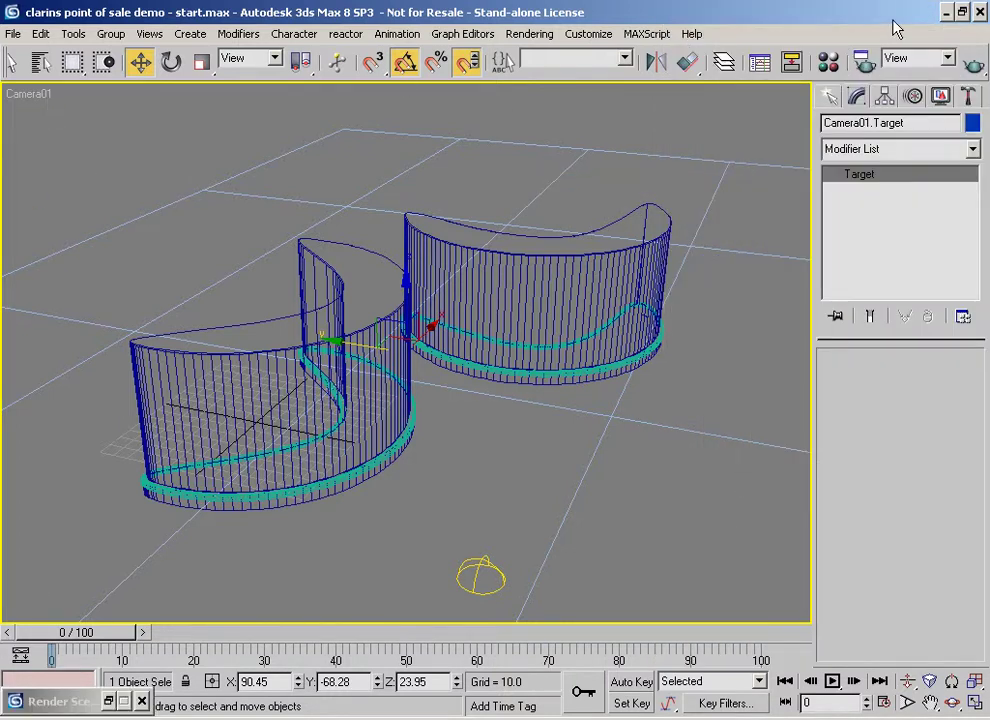
- Show the safe frame in the camera view and switch the view to shaded display
right_click(22, 94)
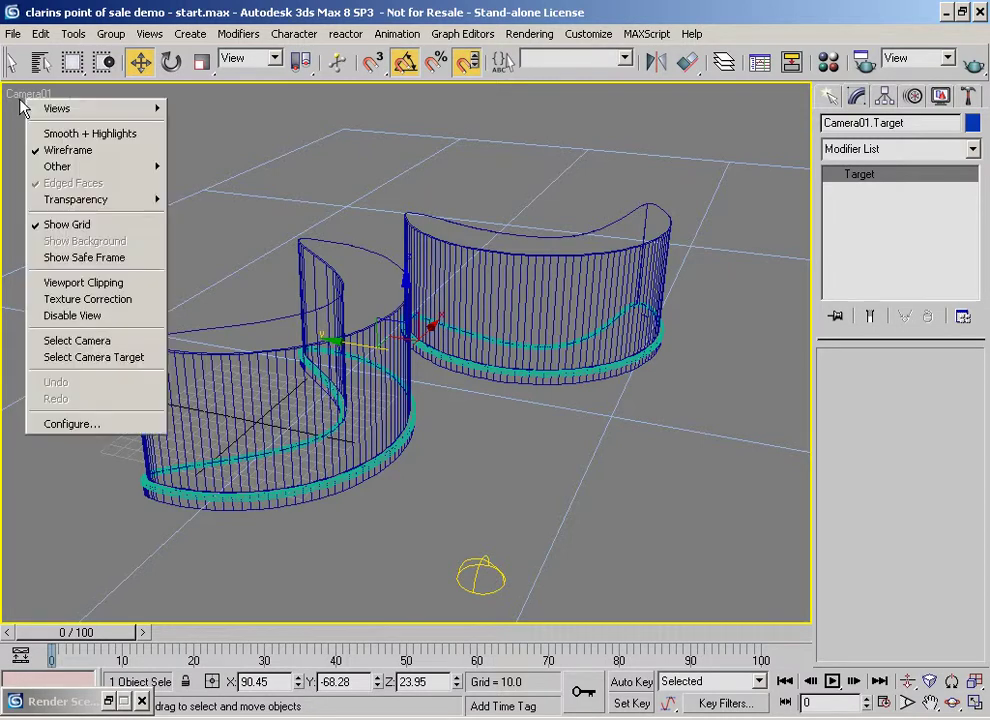
left_click(84, 258)
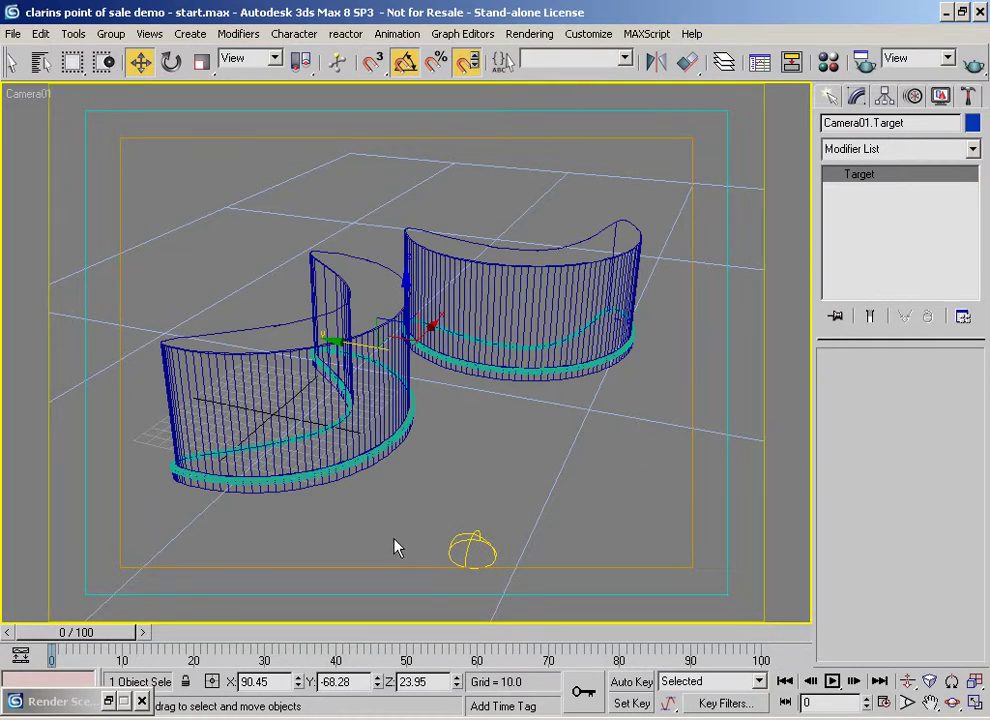
key("F3")
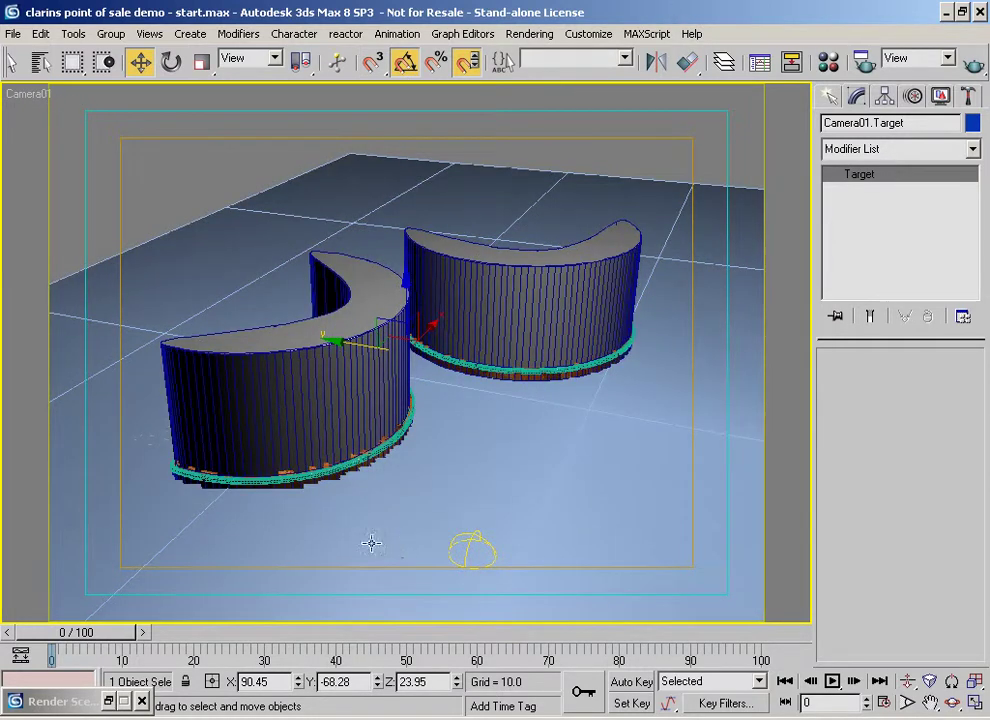
- In the Top view, draw a circle centred on the camera target, about 557 units in radius, passing through the front of the camera
left_click_drag(58, 633, 25, 613)
key("w")
key("t")
scroll(363, 357, "down", 2)
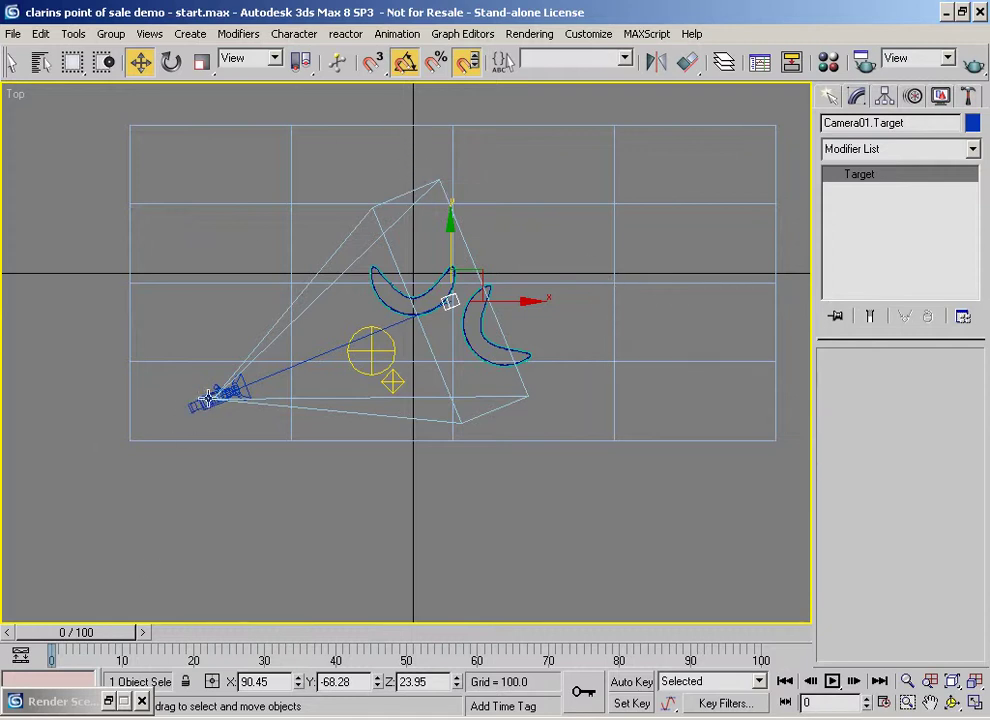
left_click(829, 97)
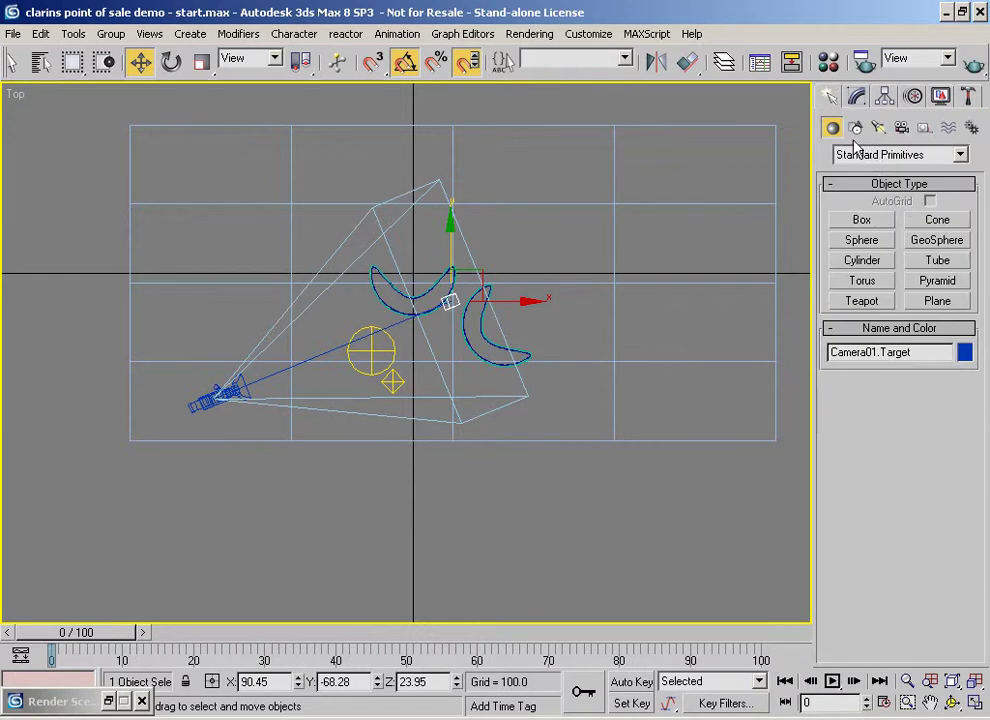
left_click(855, 127)
left_click(861, 255)
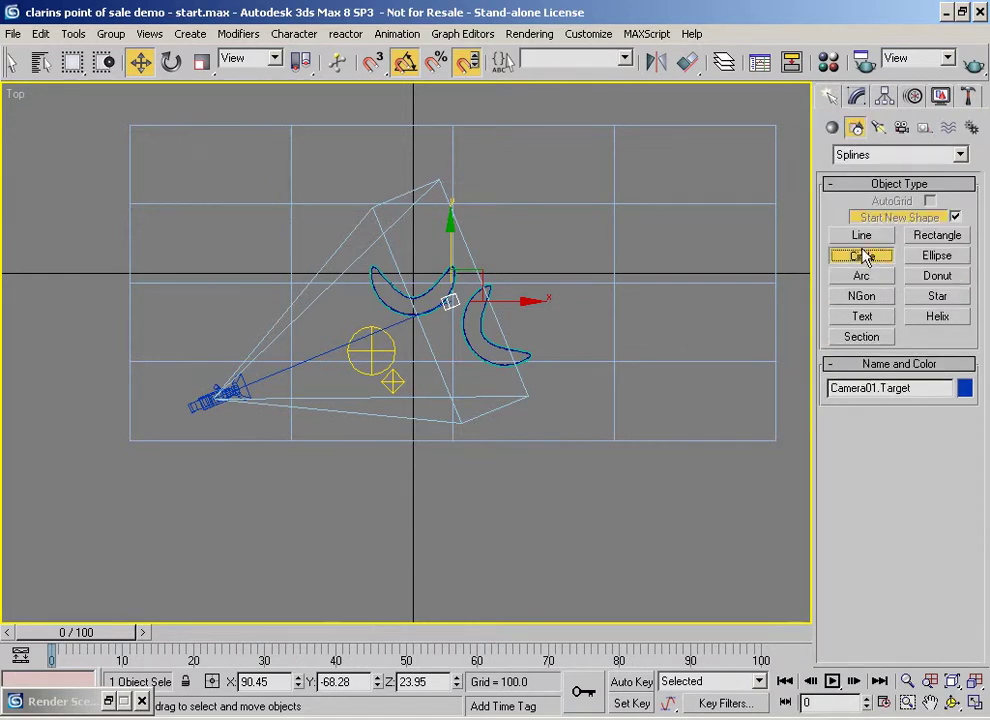
left_click_drag(452, 300, 480, 75)
middle_click_drag(448, 189, 420, 239)
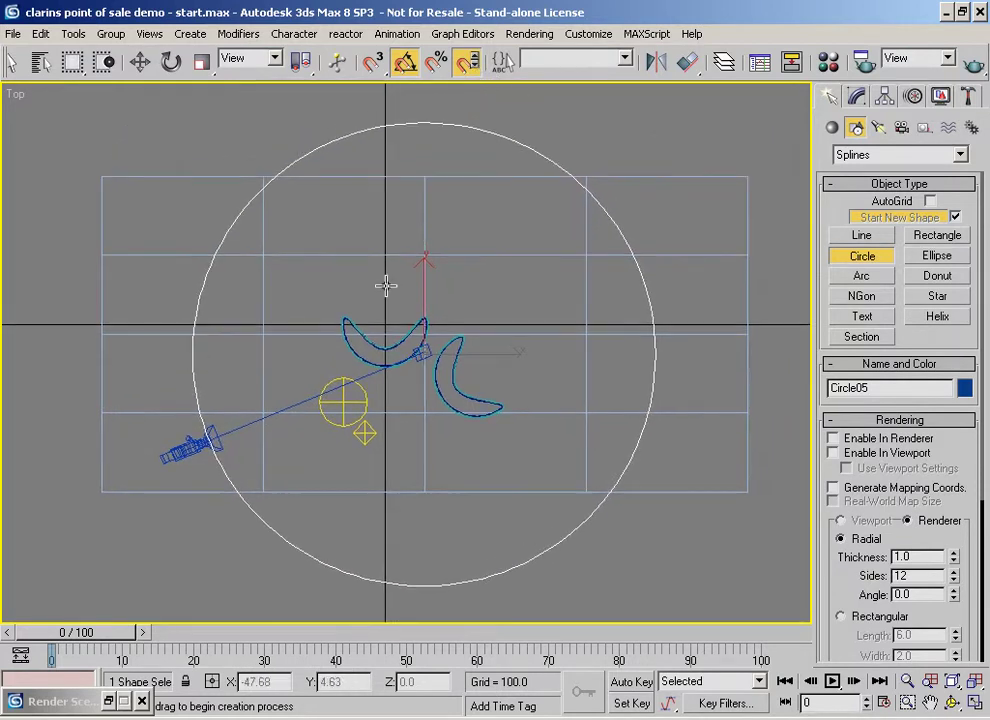
middle_click_drag(240, 454, 230, 424)
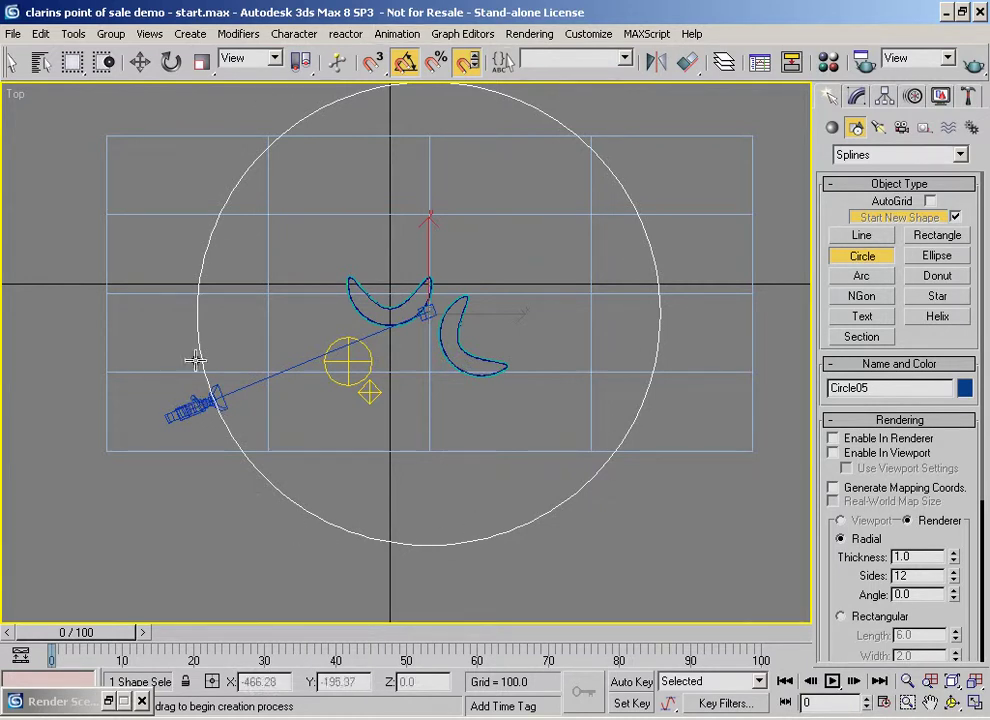
middle_click_drag(440, 300, 413, 382)
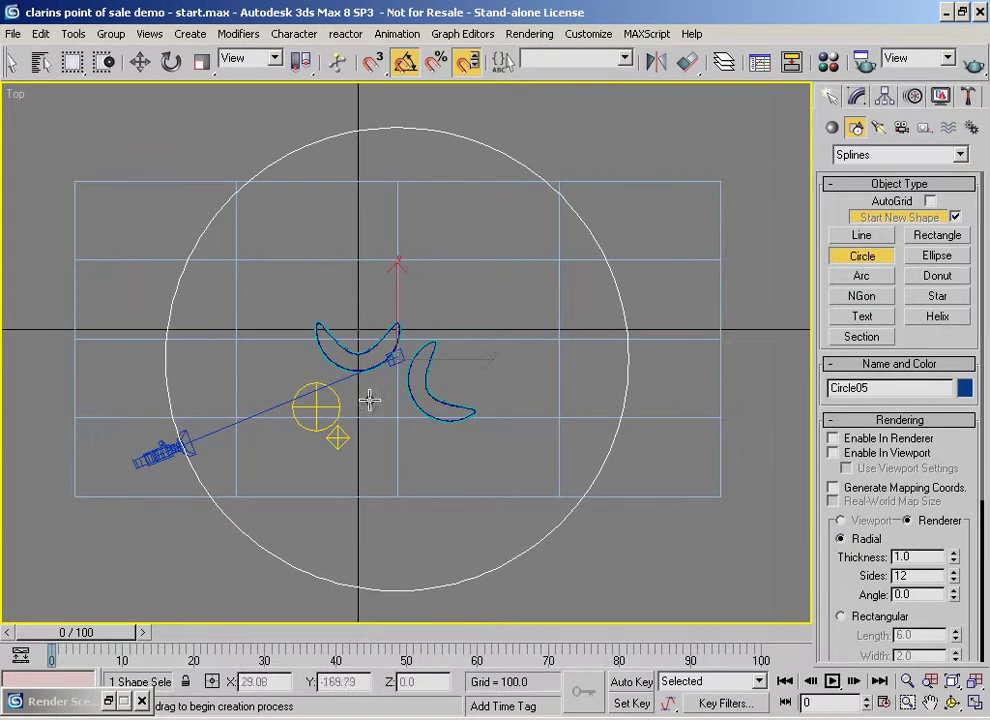
- Create a dummy helper around the camera in the Top view and name it "Dummy camera"
key("w")
left_click(152, 460)
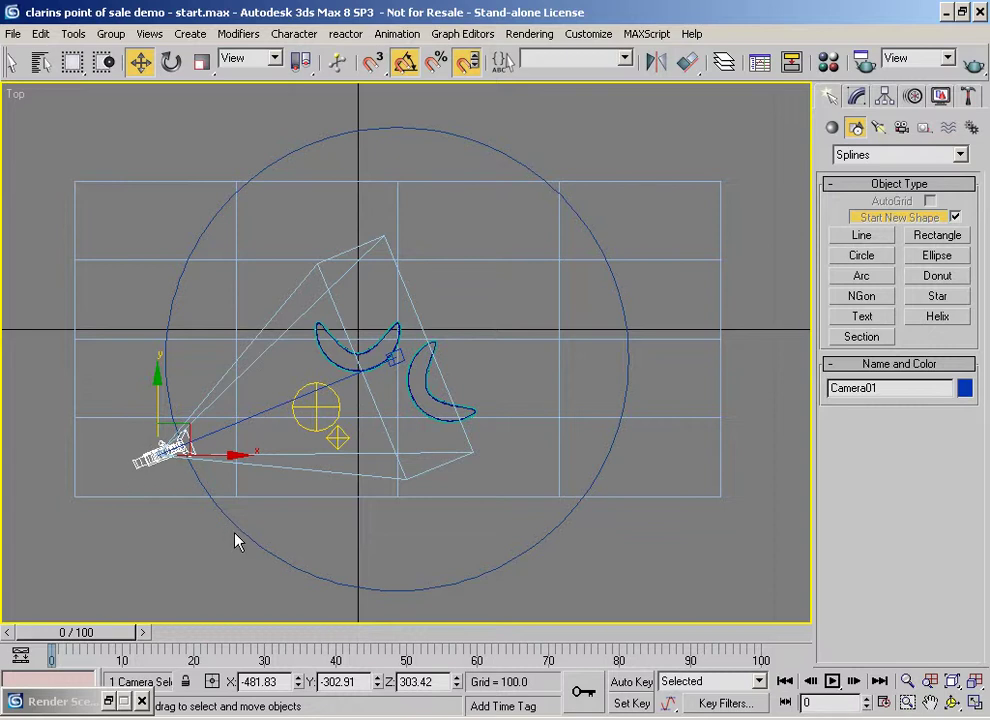
left_click(925, 129)
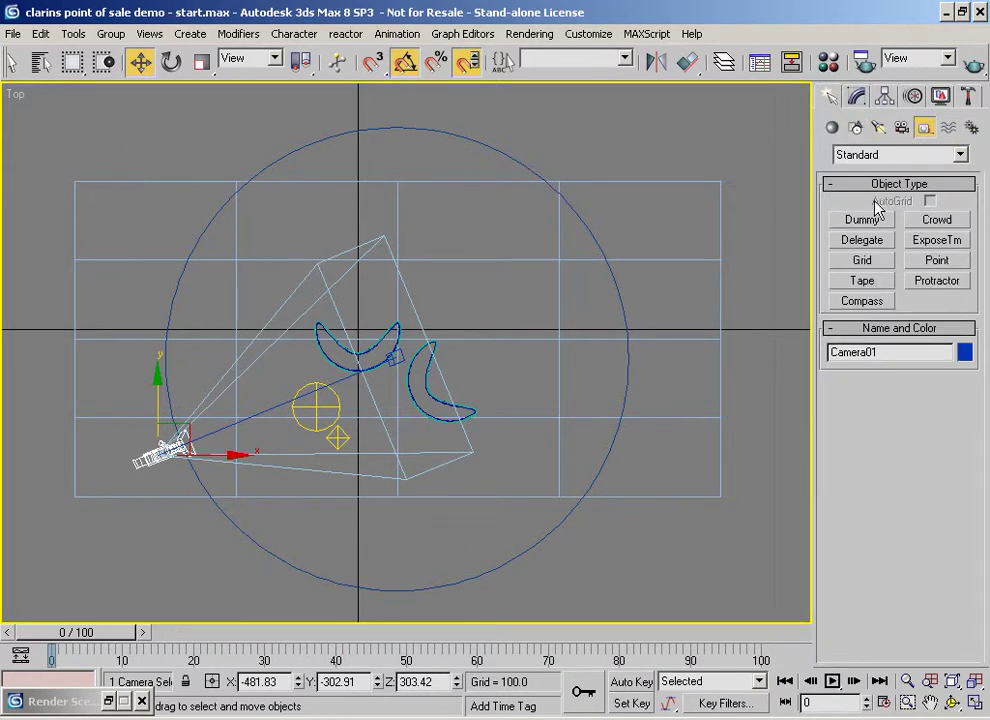
left_click(862, 220)
left_click_drag(176, 451, 186, 407)
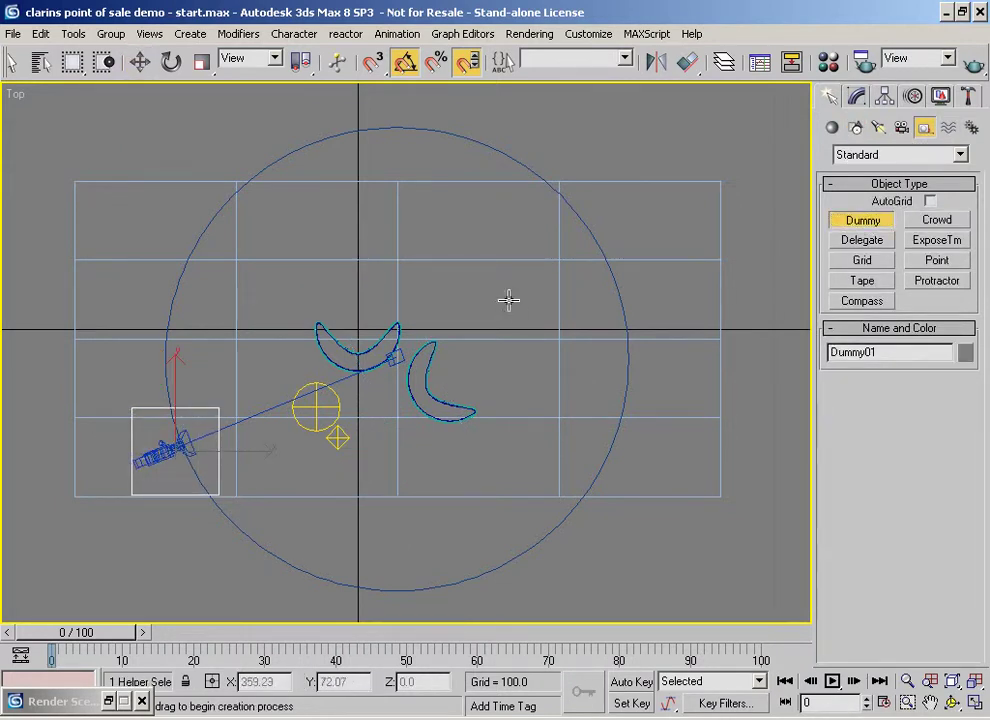
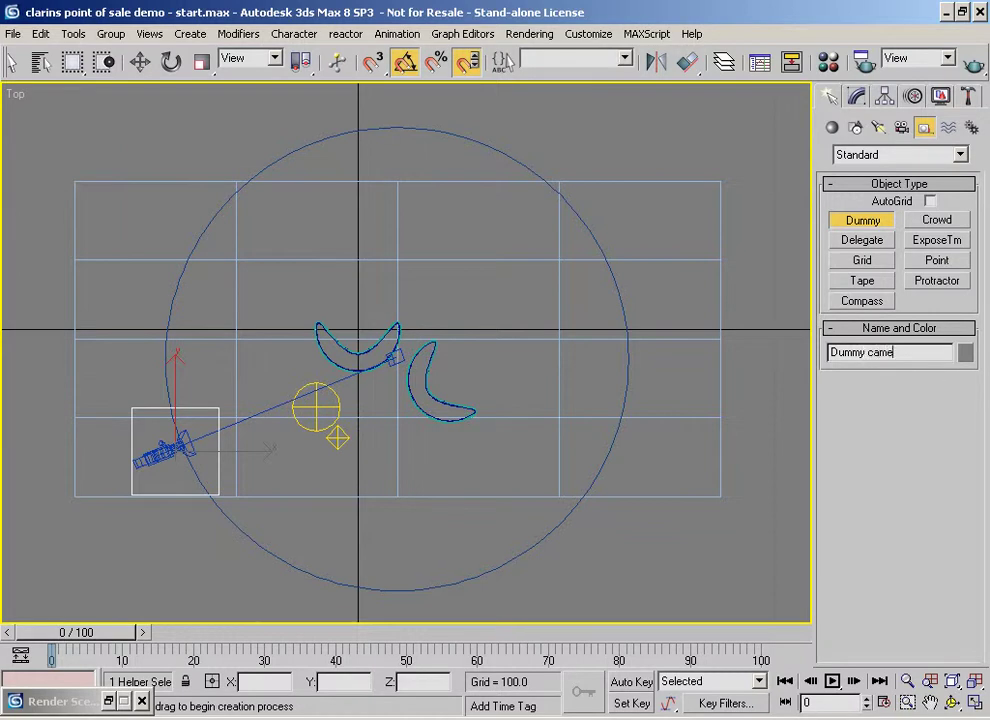
- Assign a Path Constraint to the dummy's position controller and add the large circle as its path
left_click(913, 98)
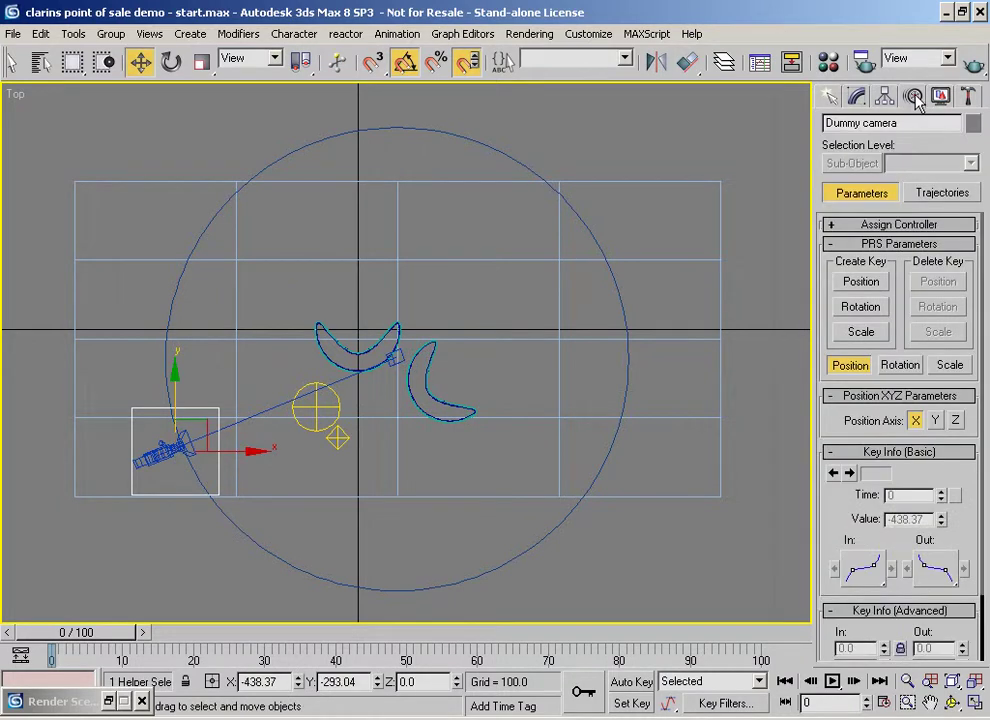
left_click(892, 225)
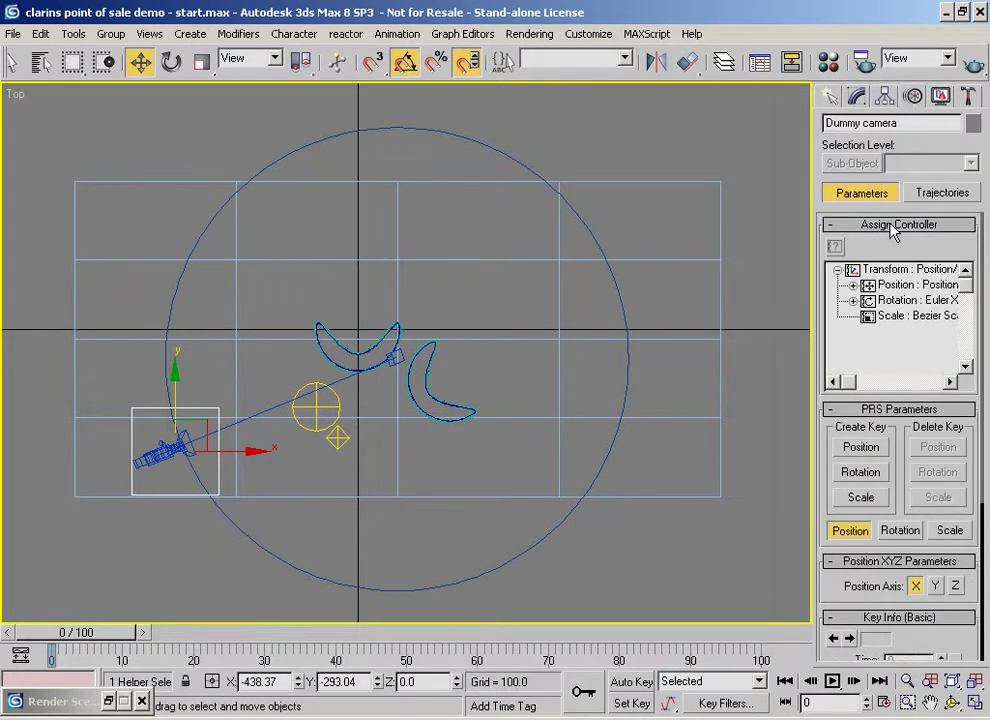
left_click(903, 286)
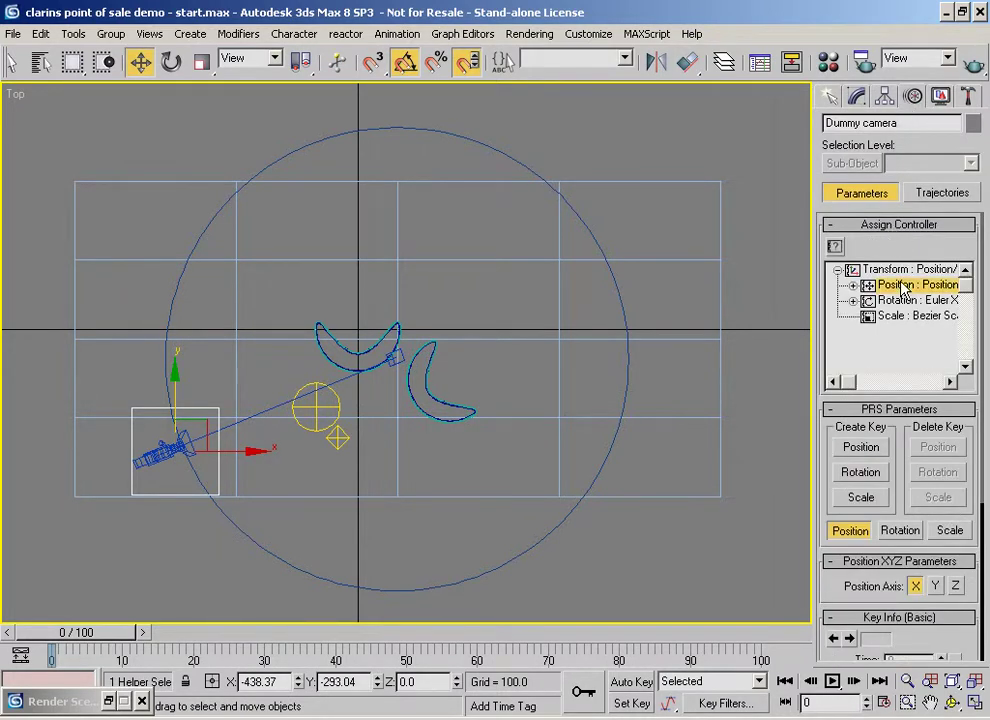
left_click(834, 247)
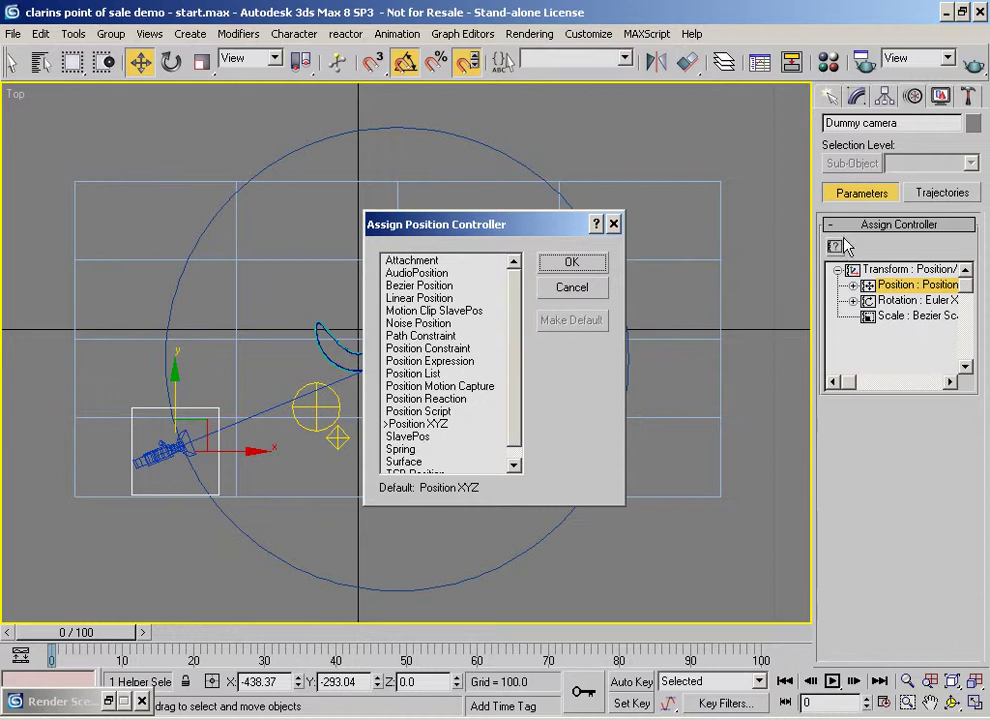
left_click(419, 337)
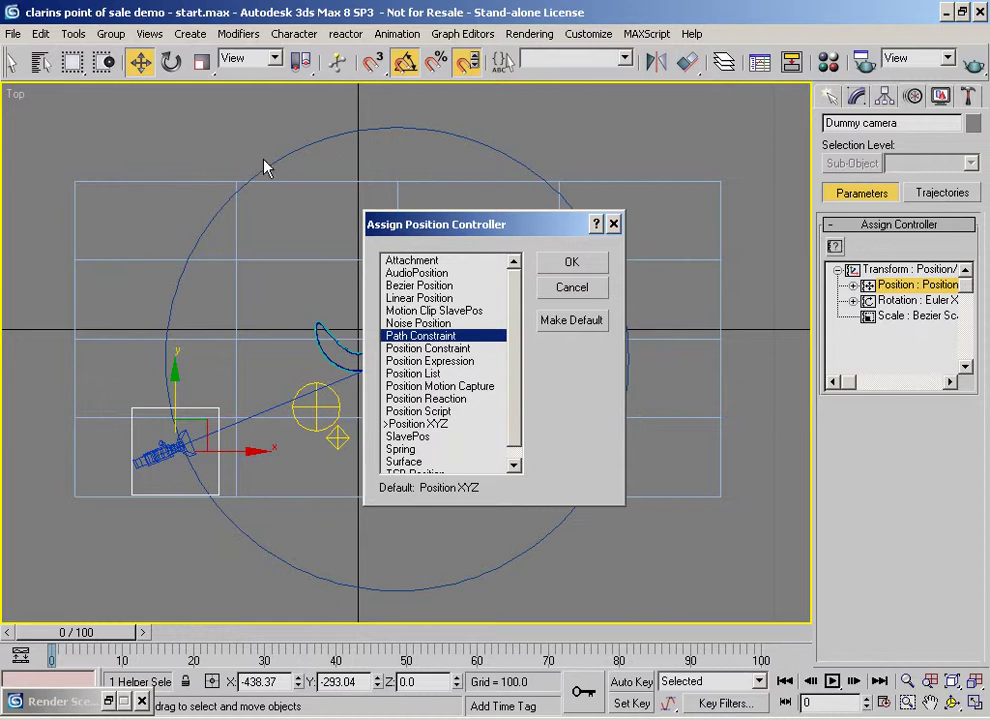
left_click(547, 264)
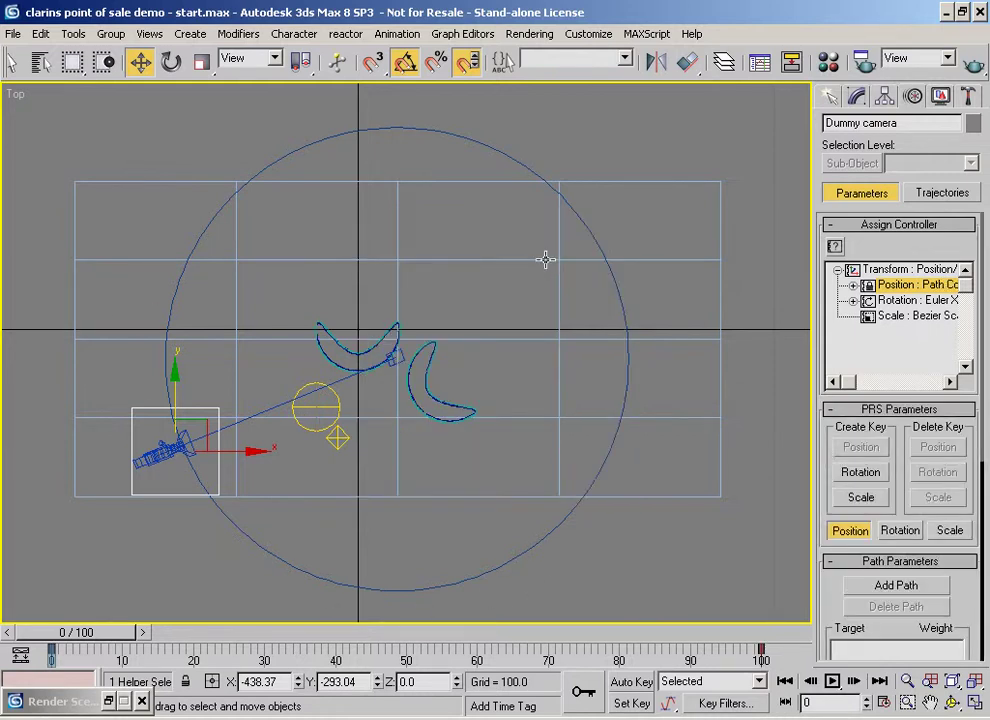
left_click(893, 586)
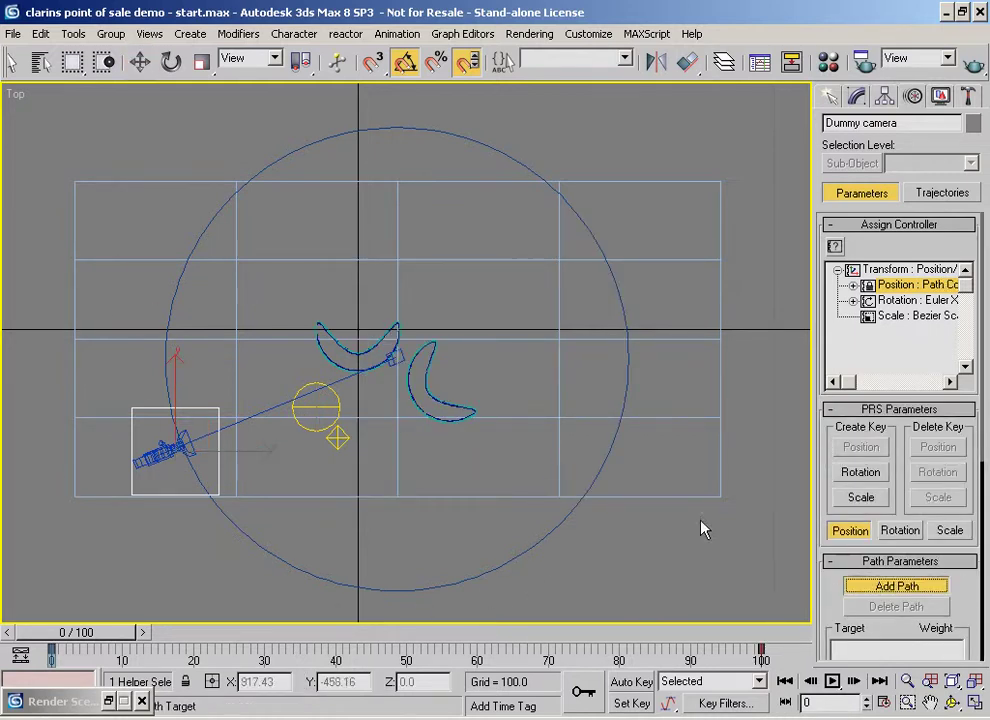
left_click(558, 528)
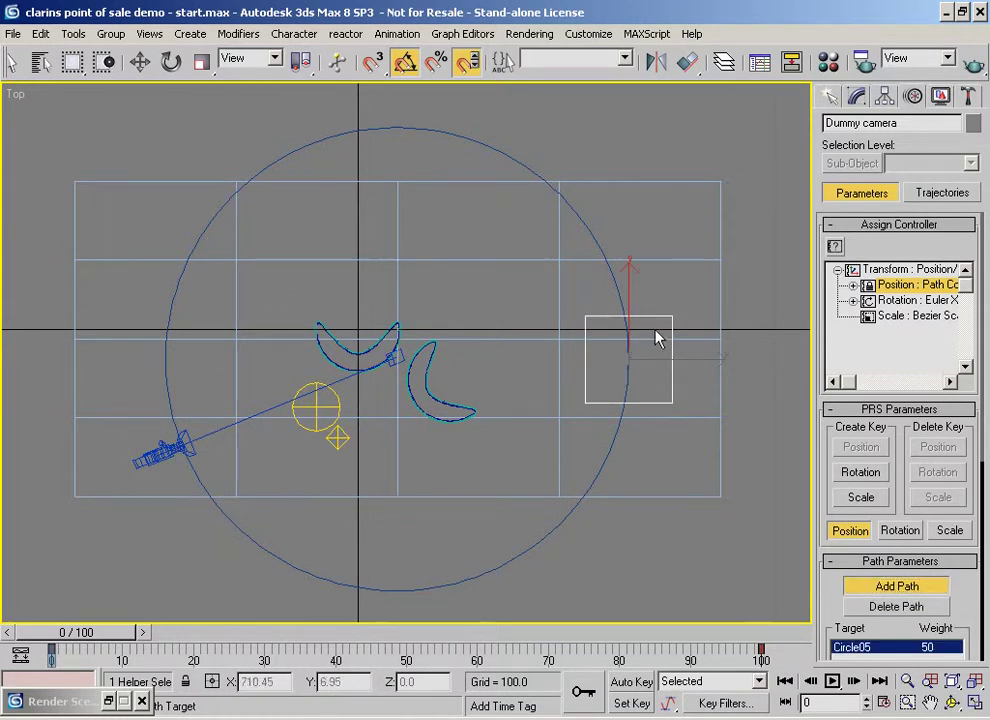
- Apply an Edit Spline modifier to the path circle and select the vertex where the dummy sits, then leave vertex editing
left_click(856, 97)
right_click(636, 470)
key("Escape")
left_click(607, 453)
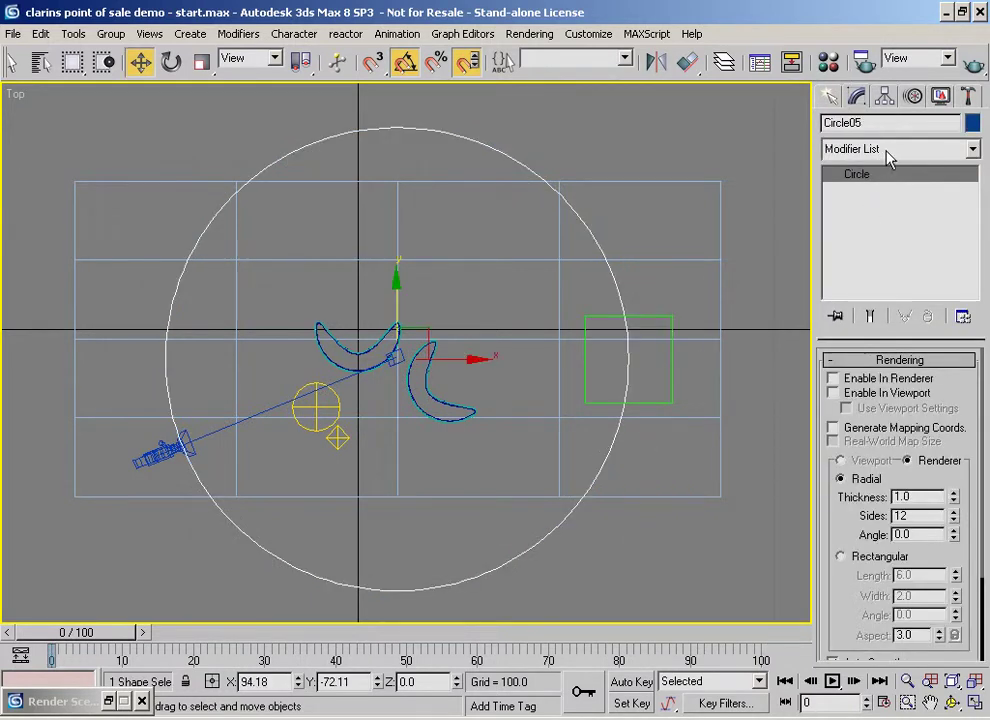
left_click(828, 149)
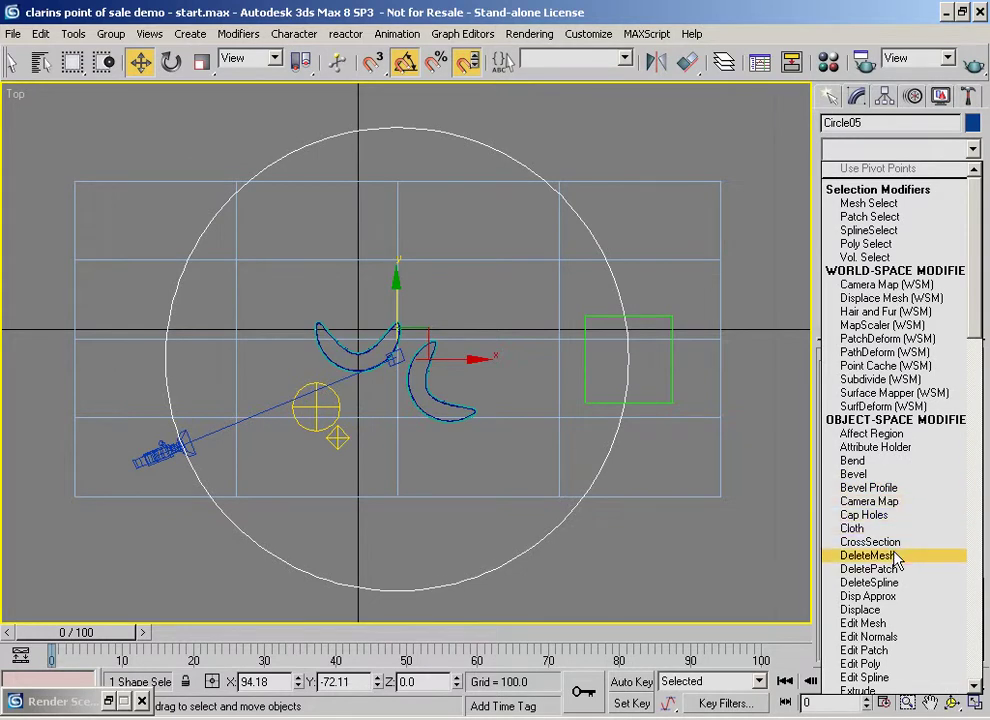
left_click(895, 682)
left_click(875, 388)
left_click_drag(662, 398, 612, 342)
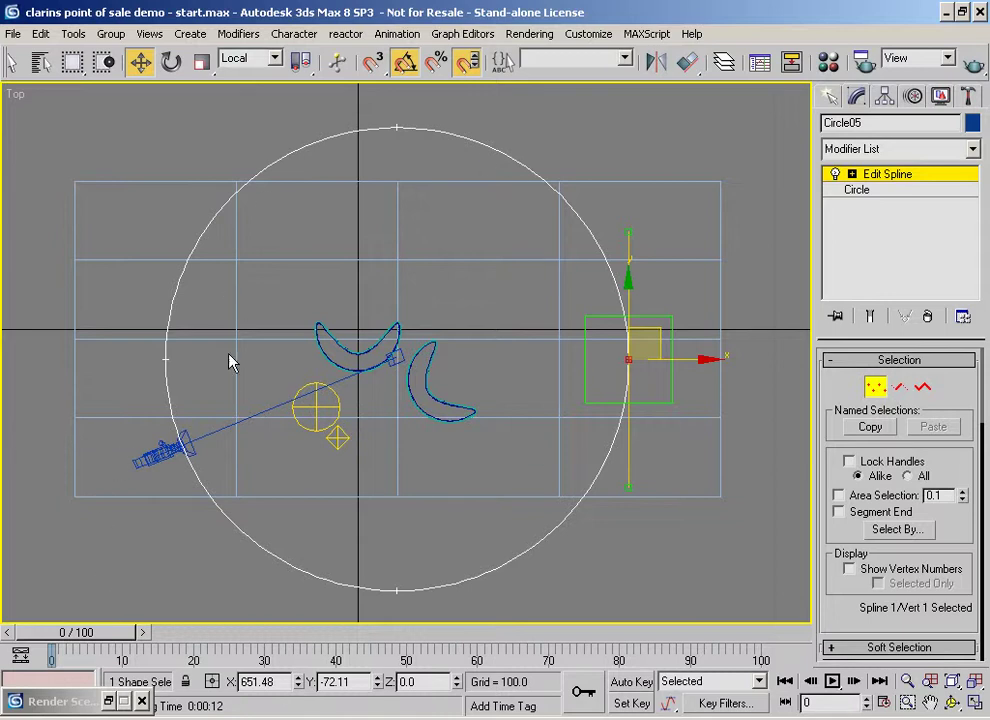
left_click(873, 390)
- Set the dummy's % Along Path to 56 so it sits on the camera
left_click(669, 355)
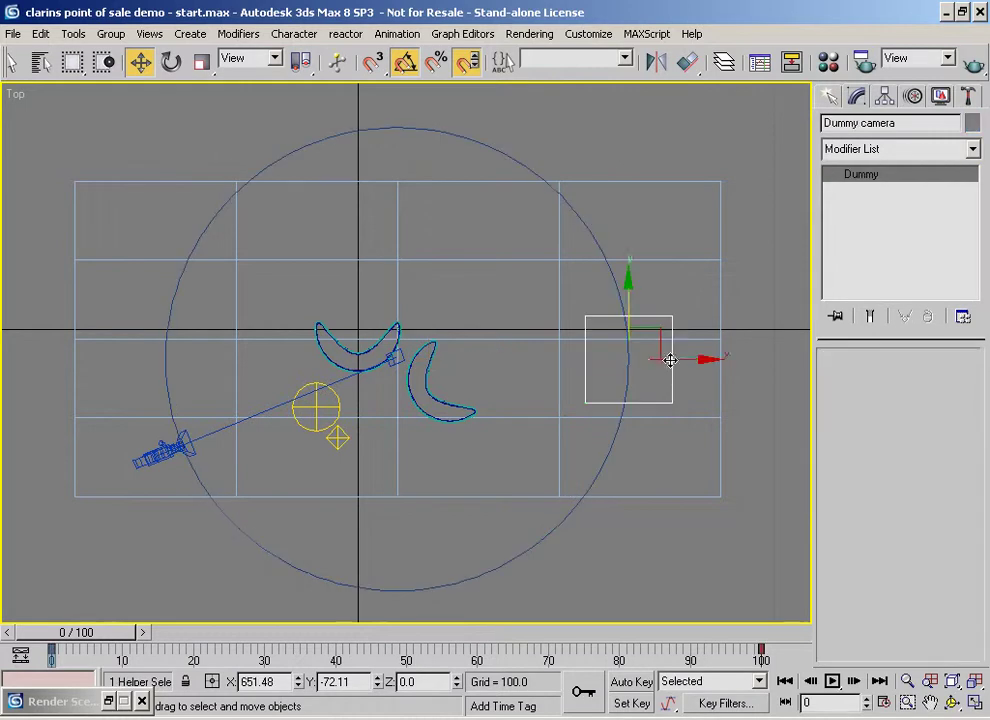
left_click(913, 96)
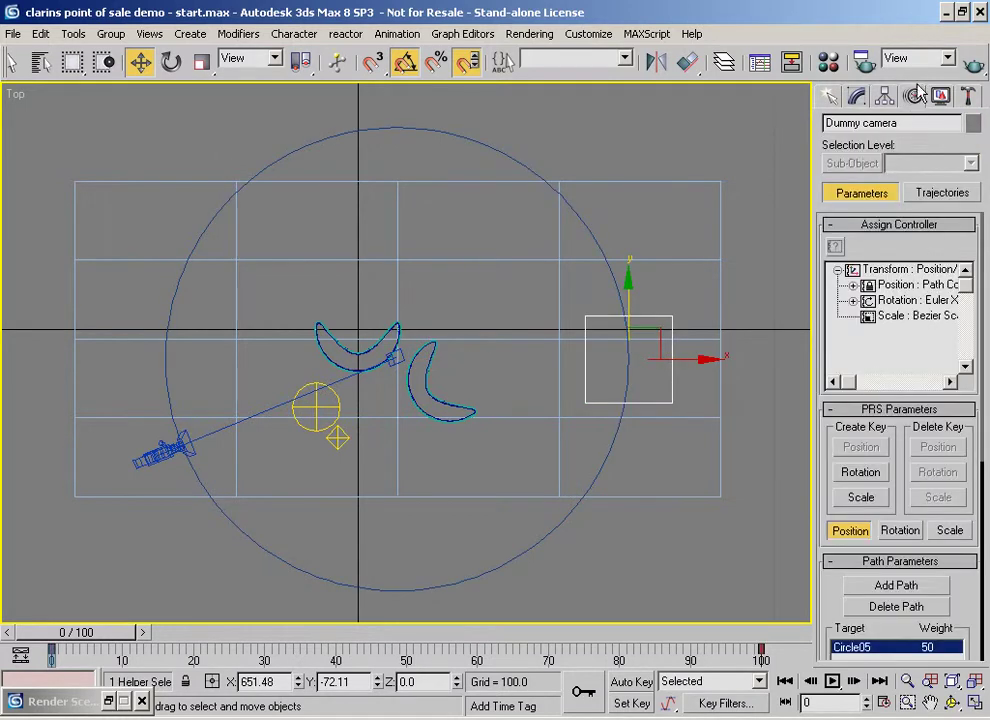
left_click_drag(835, 579, 836, 251)
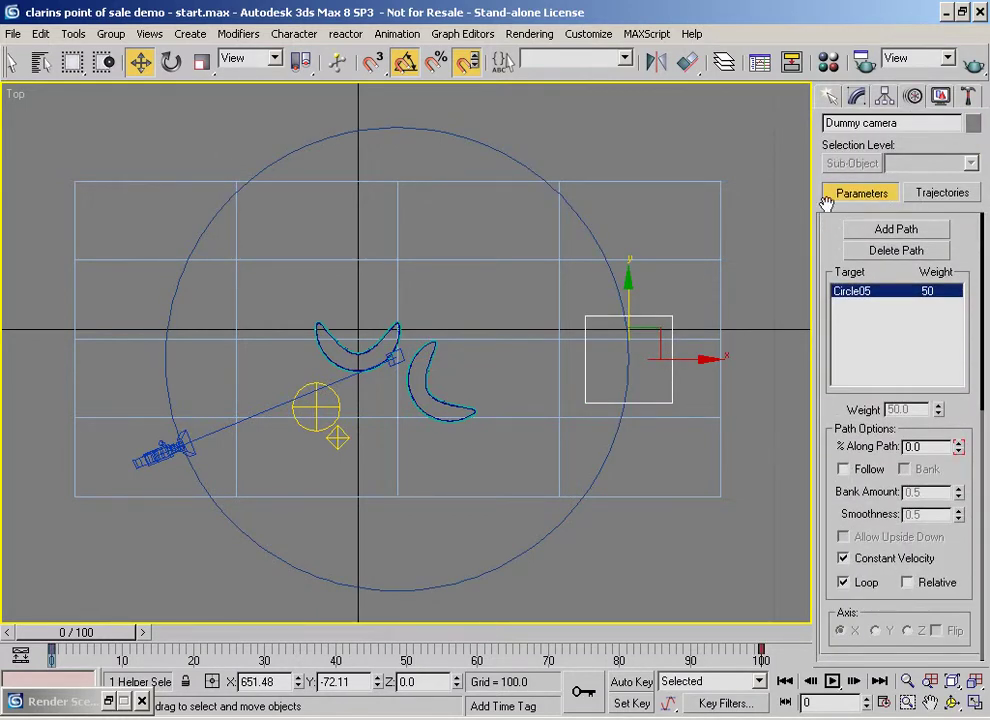
left_click_drag(960, 450, 938, 400)
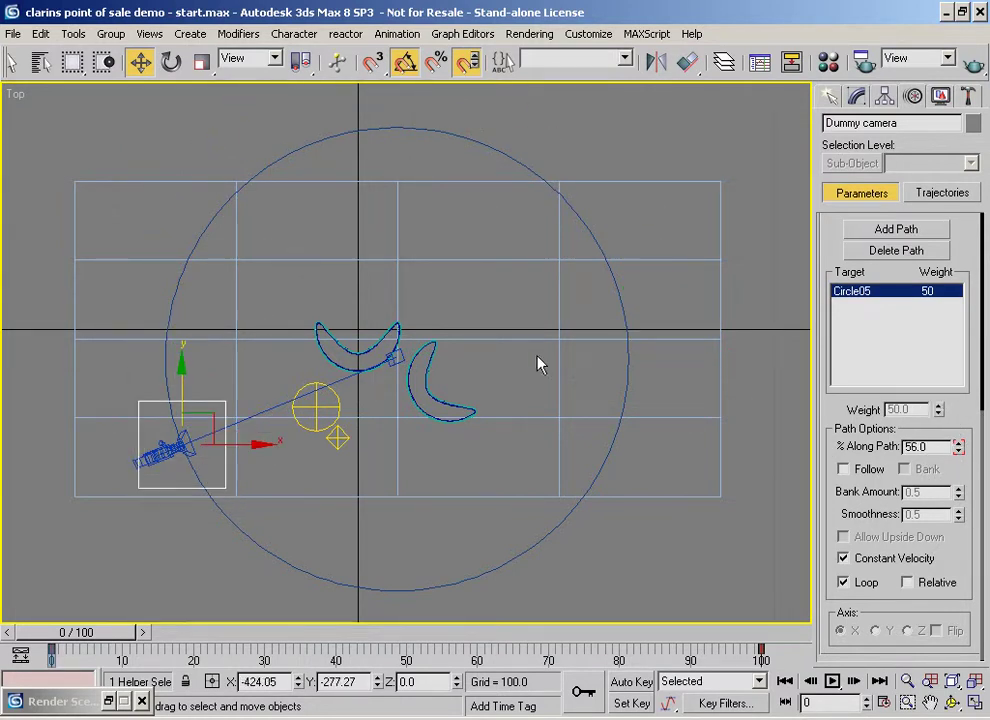
- Inspect the path circle's starting vertex, then leave vertex editing and return to the motion settings
left_click(625, 322)
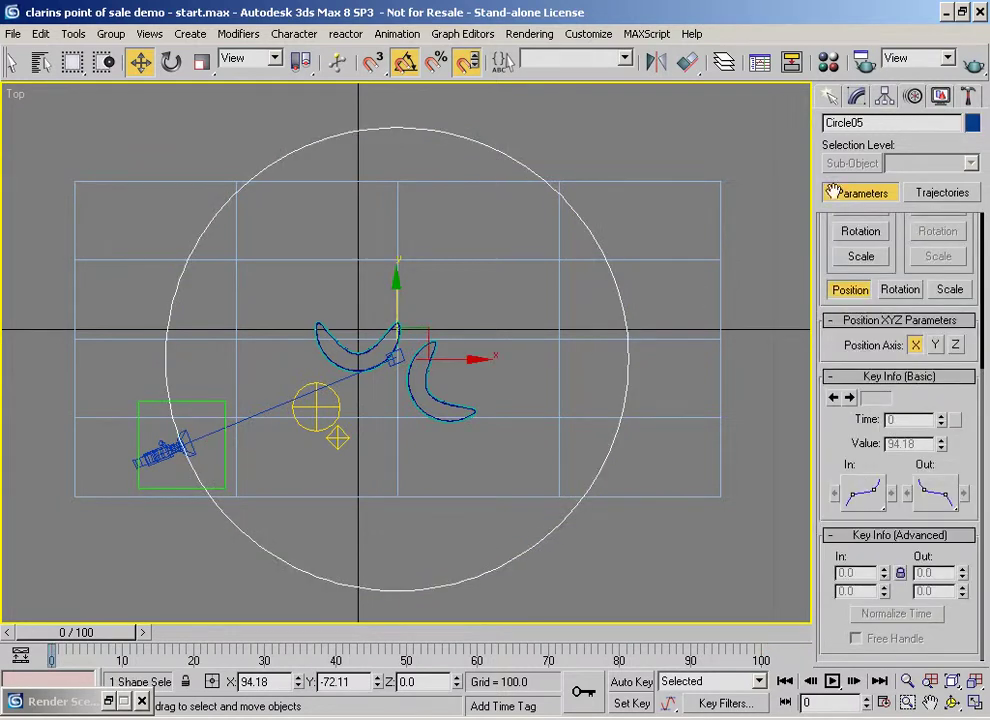
left_click(857, 96)
left_click(876, 387)
left_click(628, 358)
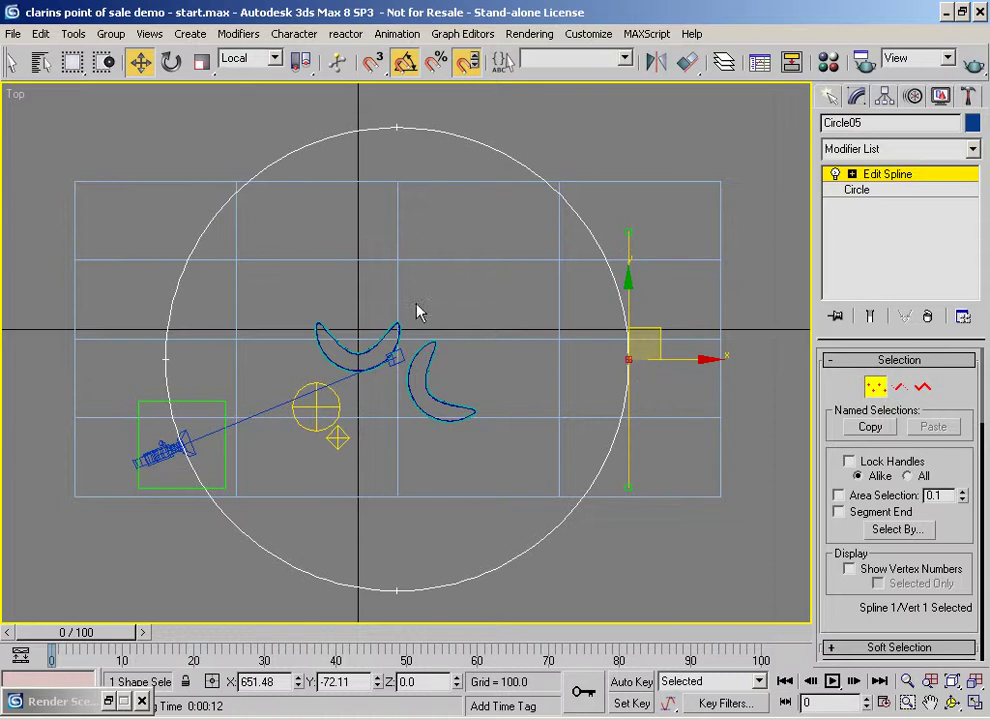
left_click(886, 394)
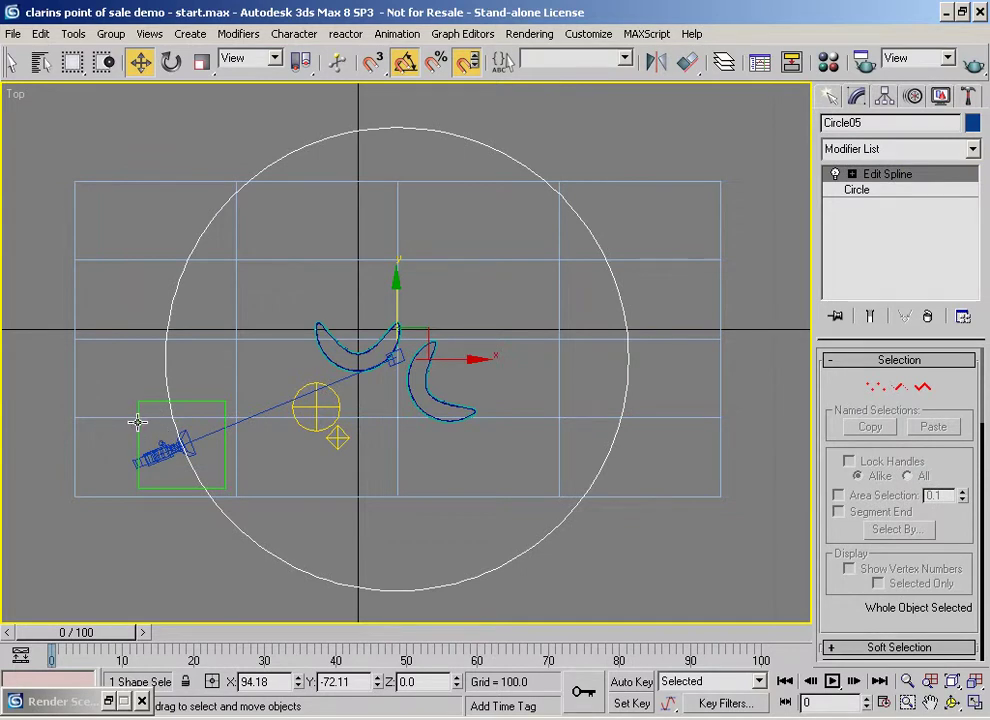
left_click(914, 98)
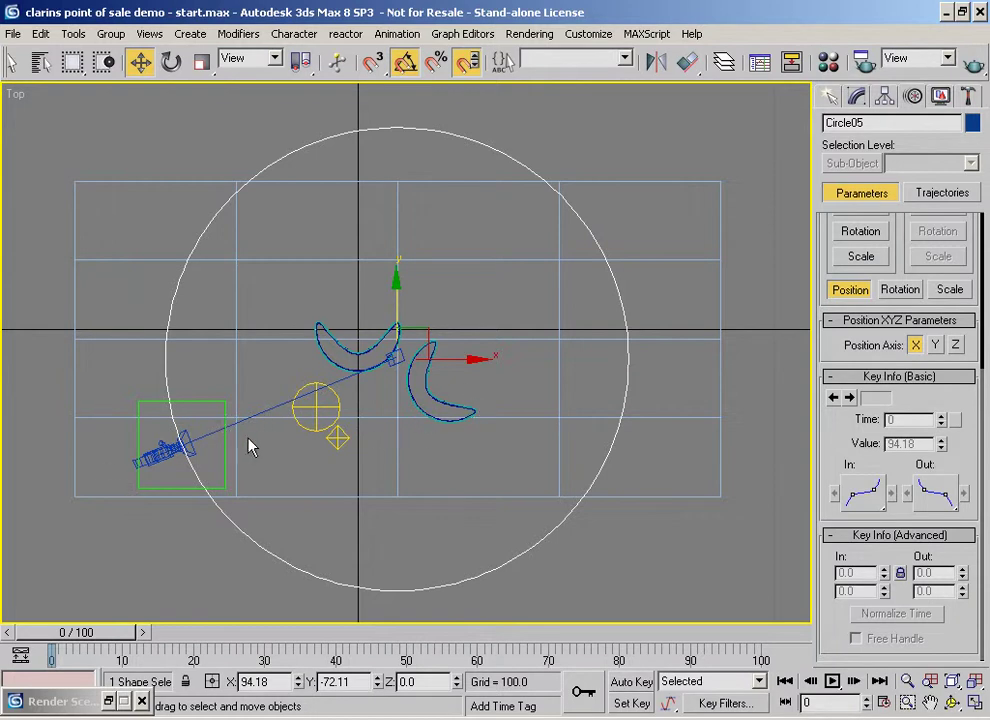
- Raise the path circle in the Front view to camera height, at Z about 299
middle_click_drag(291, 416, 303, 404)
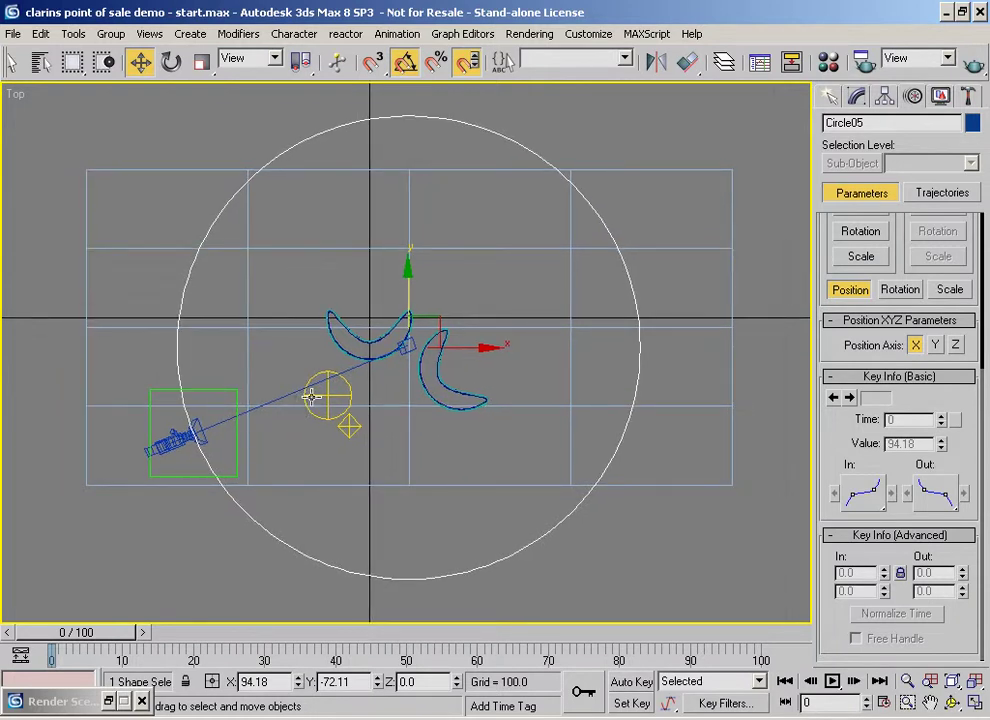
key("f")
scroll(404, 427, "down", 8)
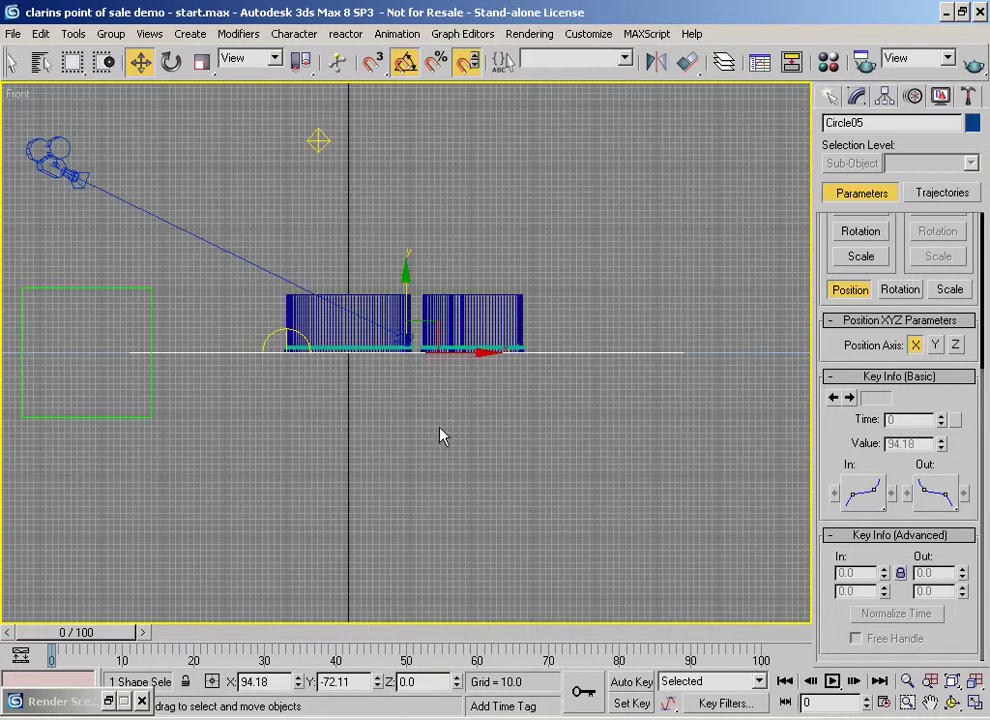
middle_click_drag(318, 348, 448, 382)
left_click_drag(507, 345, 505, 160)
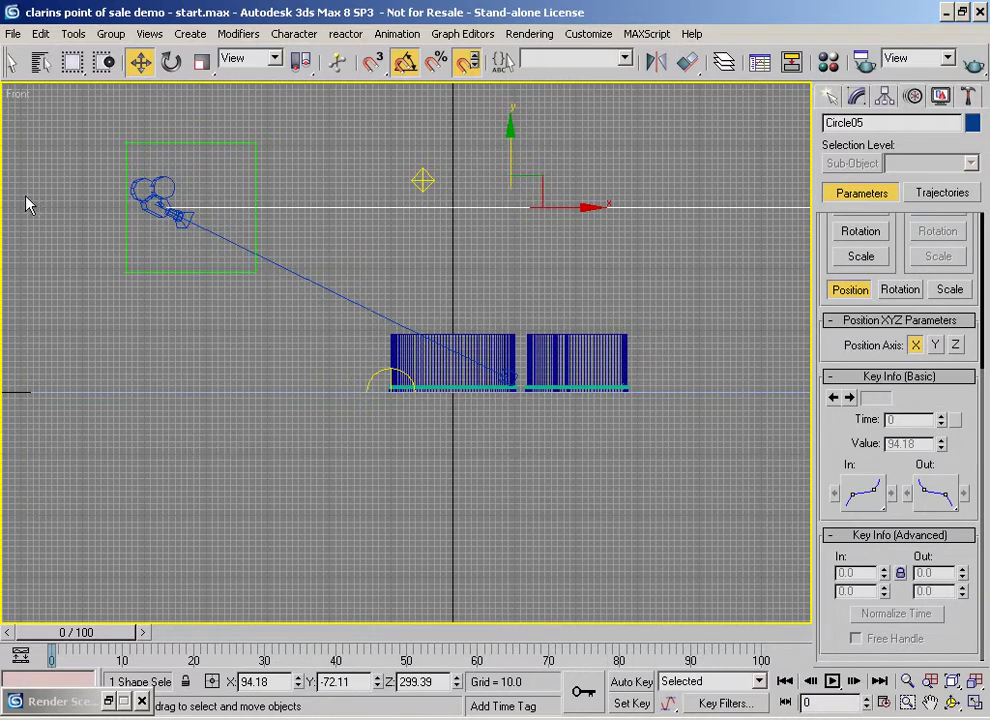
- Link the camera to the dummy as its parent in the Top view
key("t")
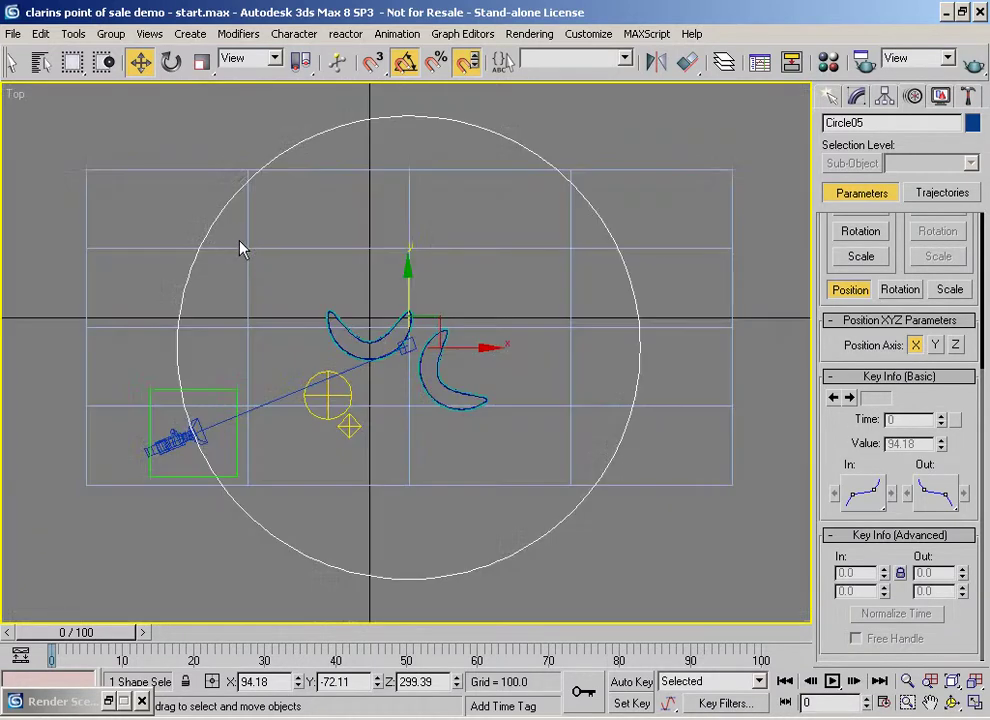
left_click(177, 443)
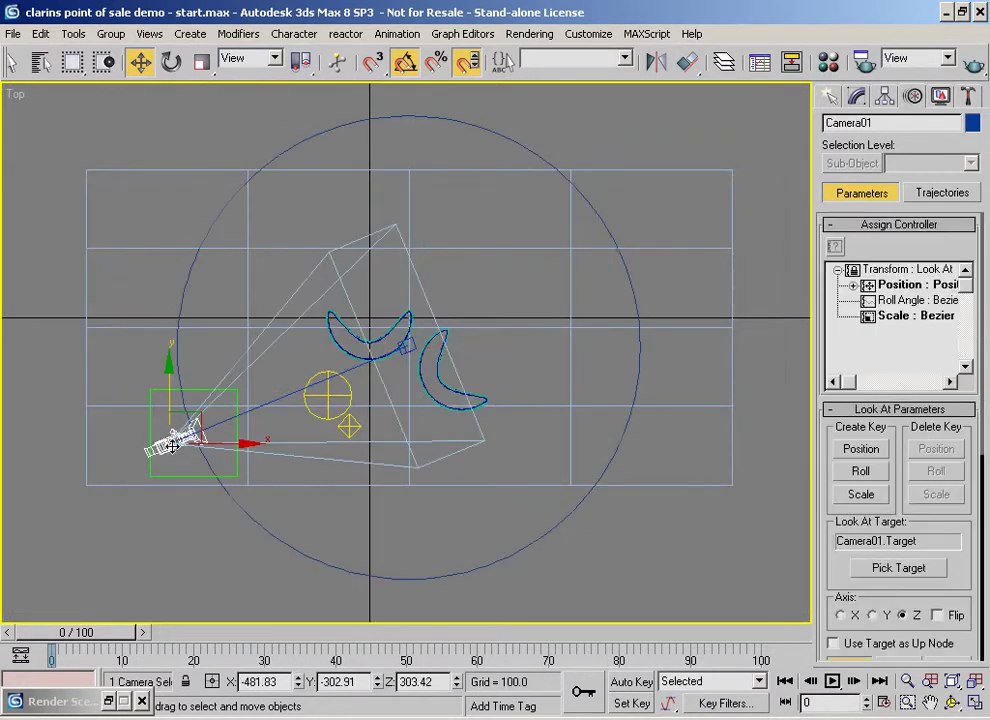
left_click_drag(231, 76, 471, 115)
left_click(90, 61)
left_click_drag(160, 441, 233, 470)
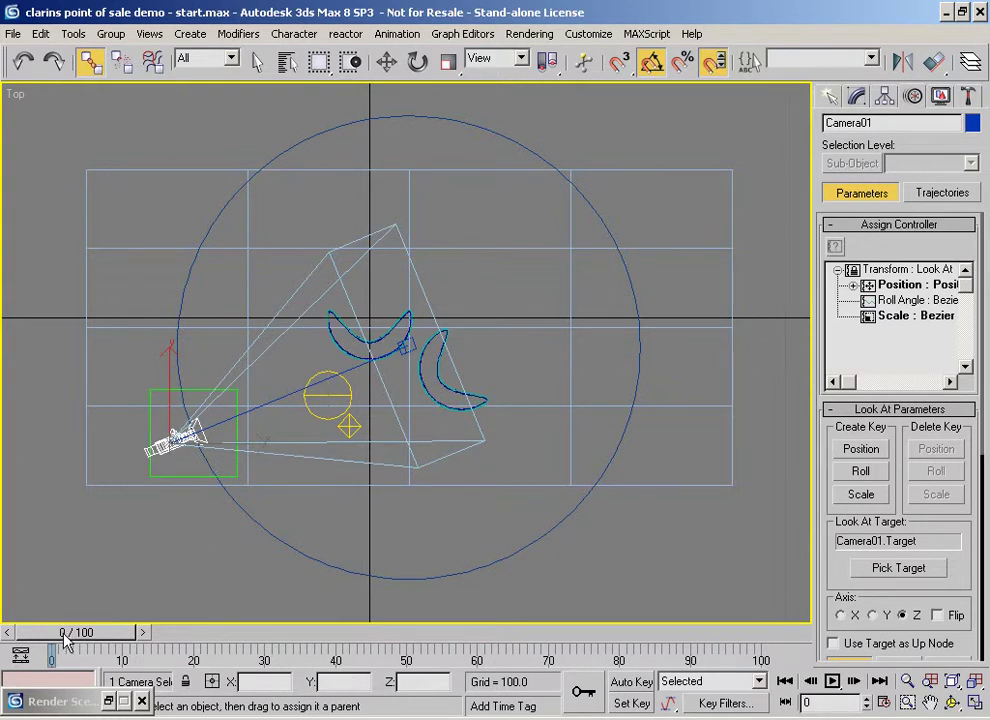
left_click_drag(66, 636, 3, 590)
left_click(90, 61)
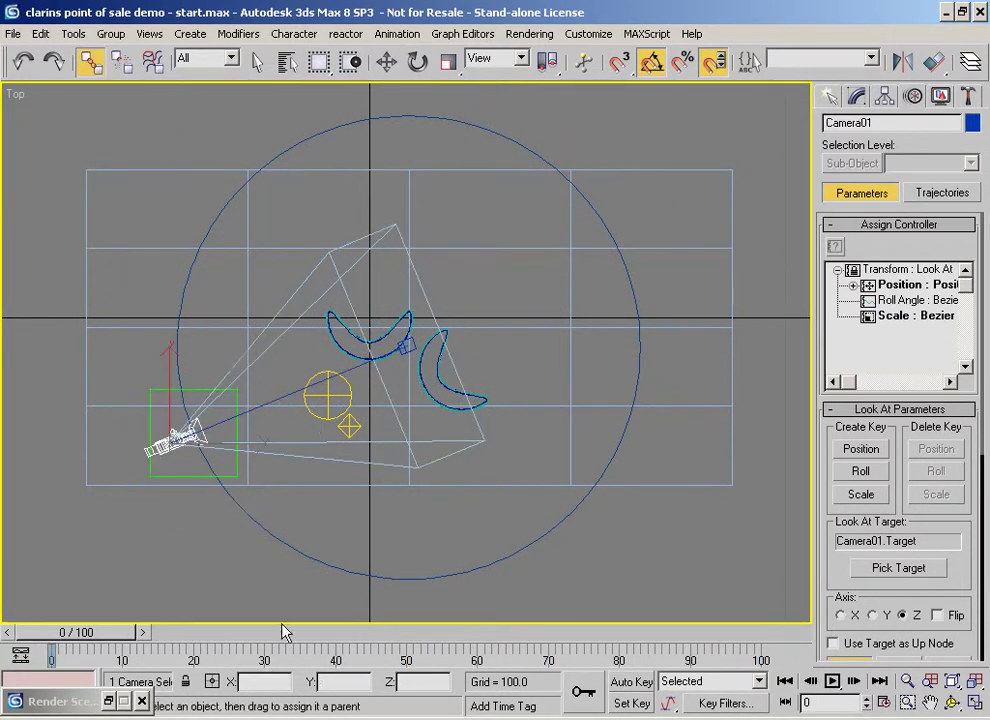
- Play the camera's orbit in the Top view and through the camera, then stop playback
left_click(832, 681)
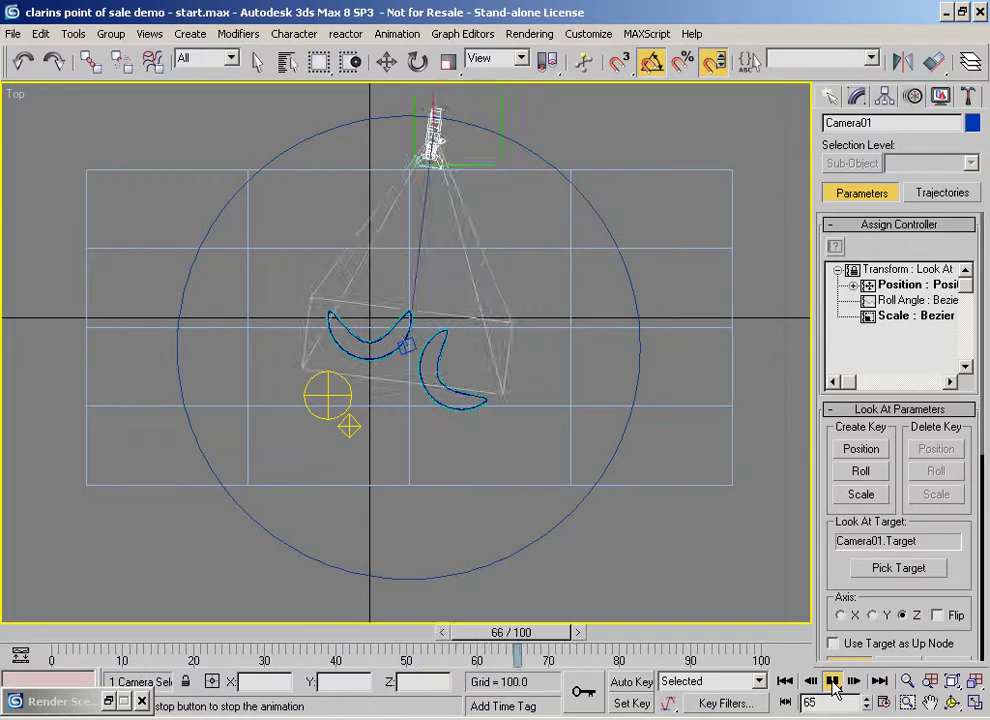
key("c")
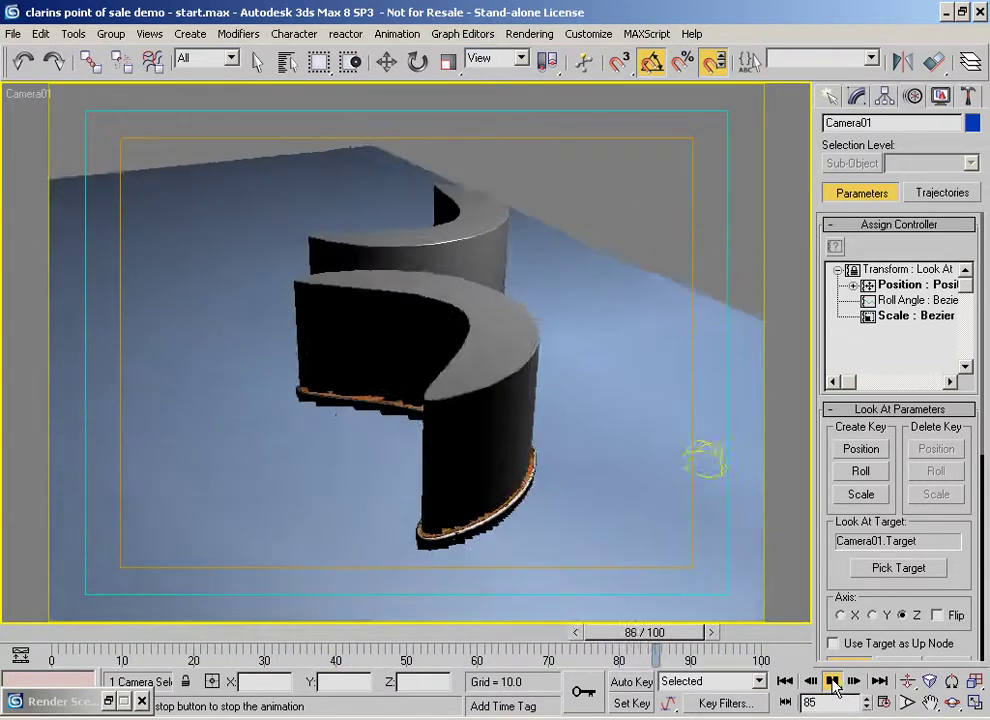
left_click(833, 684)
- Select the camera's target in the Top view, go to frame 45 and turn on Auto Key
key("t")
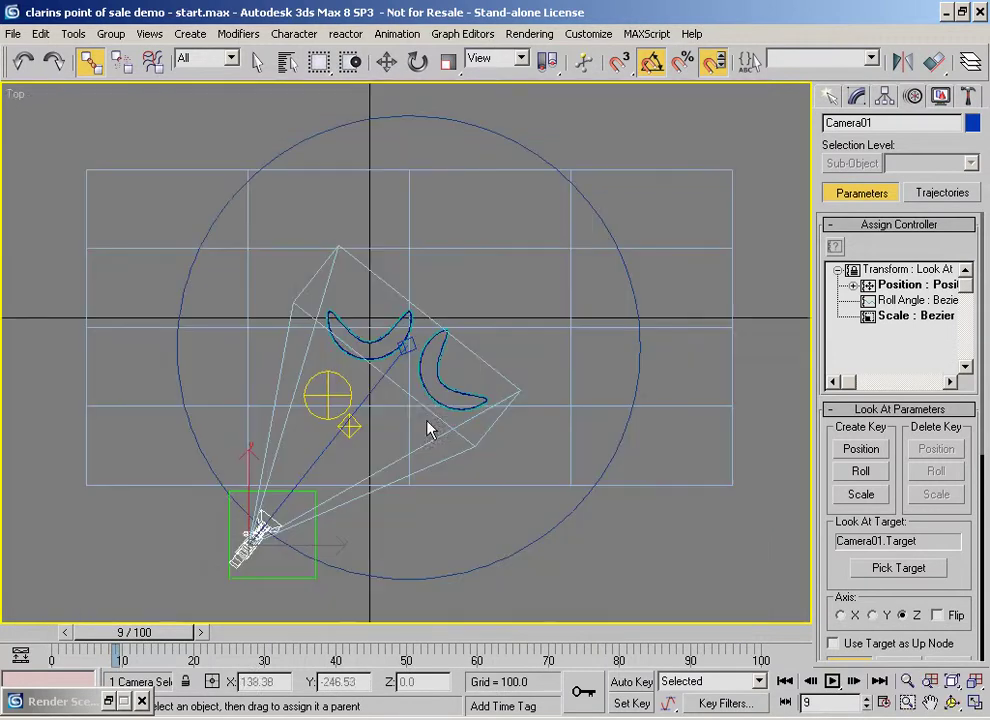
left_click(406, 348)
left_click(489, 128)
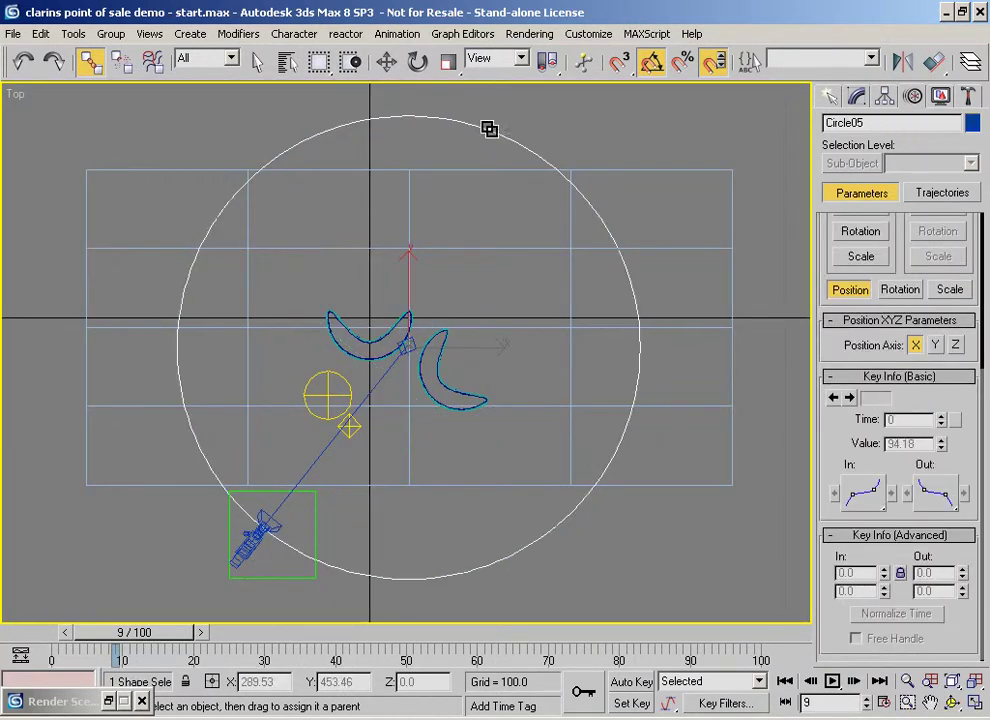
left_click(404, 350)
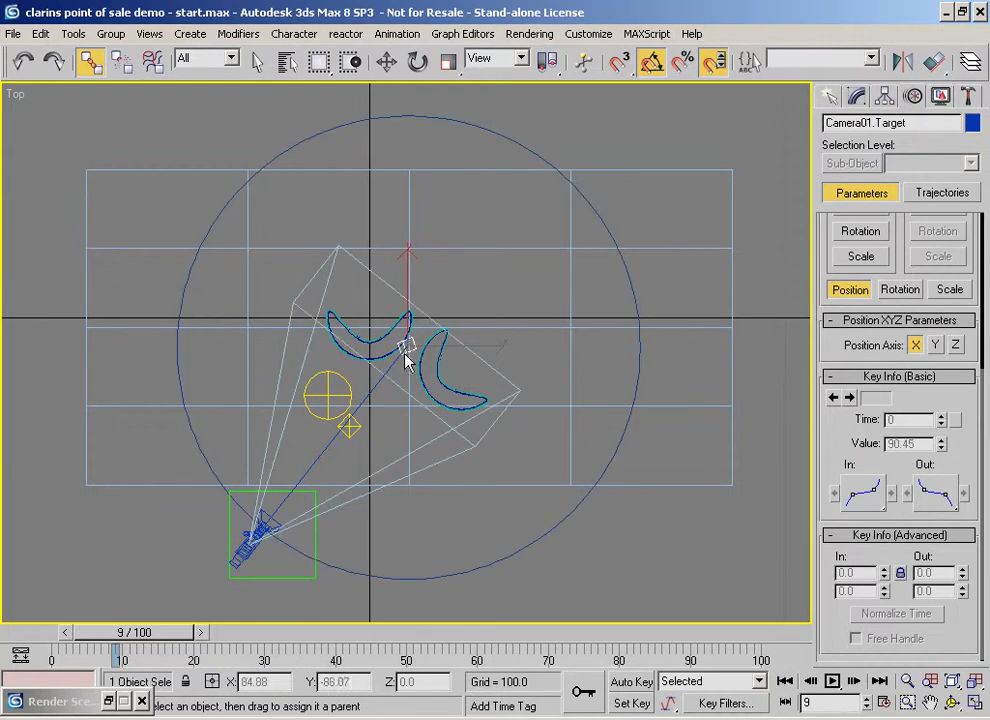
left_click_drag(117, 634, 369, 630)
left_click(90, 61)
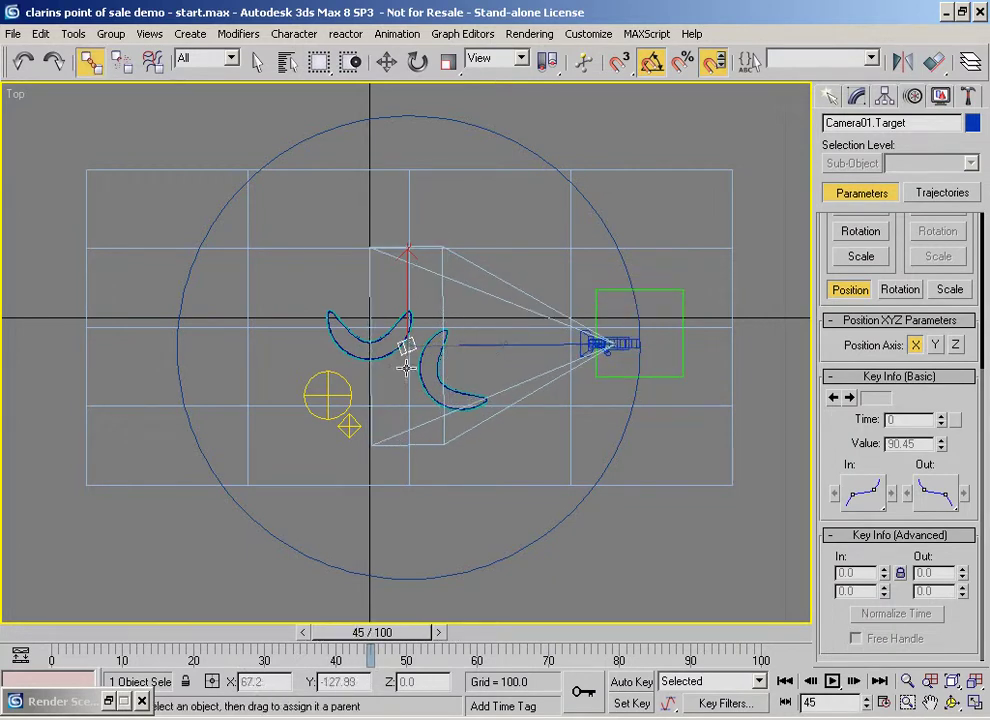
key("w")
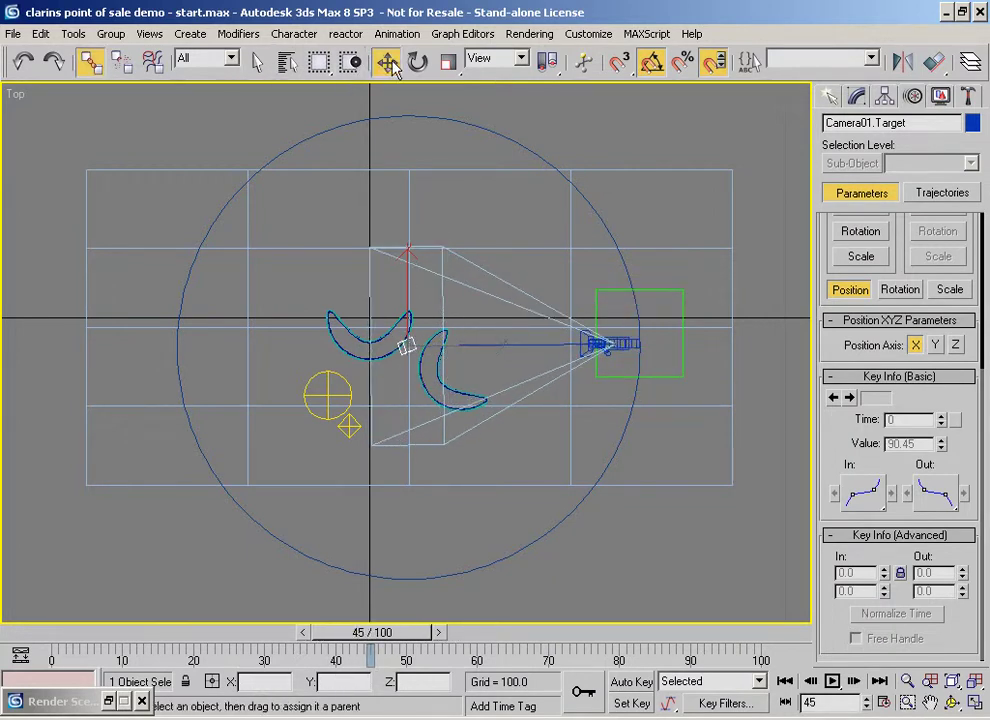
left_click(668, 705)
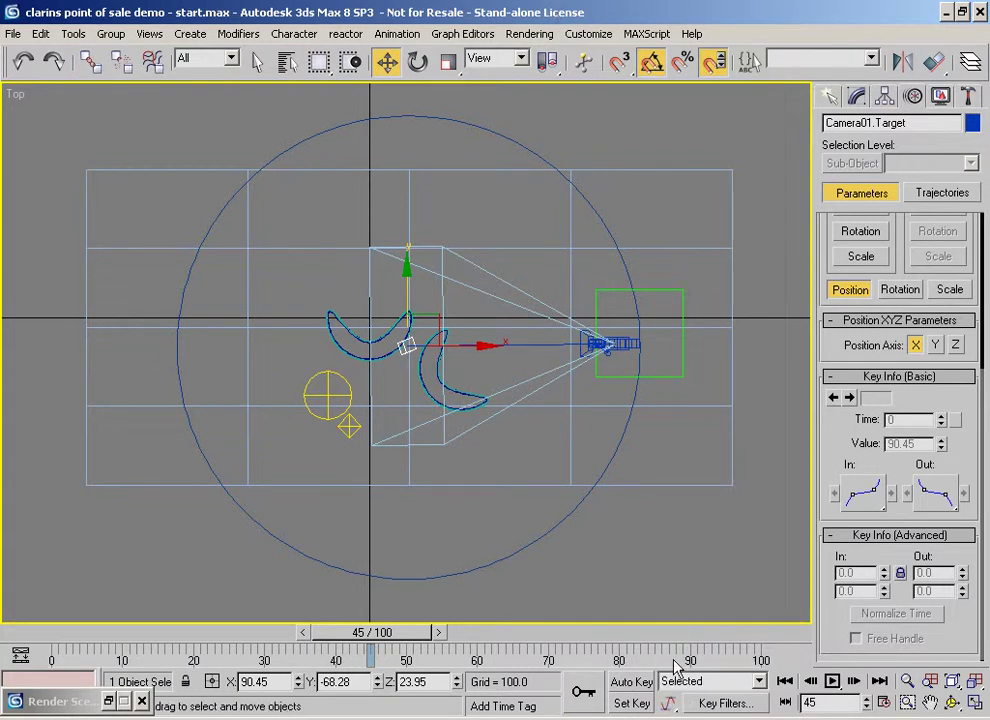
left_click(632, 682)
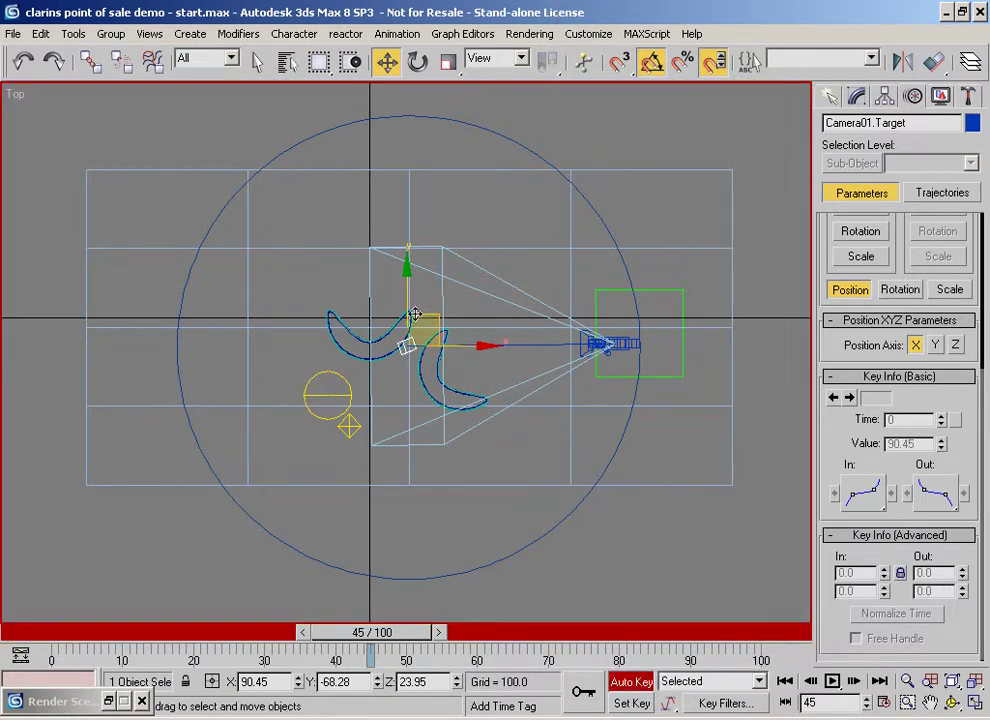
- Key the camera target at Y about -126 on frame 45, higher along Y on frame 67, and Y about -124 on frame 94
left_click_drag(409, 300, 409, 322)
left_click_drag(374, 637, 527, 641)
key("w")
left_click_drag(410, 328, 409, 304)
left_click_drag(527, 641, 710, 640)
left_click_drag(408, 307, 411, 327)
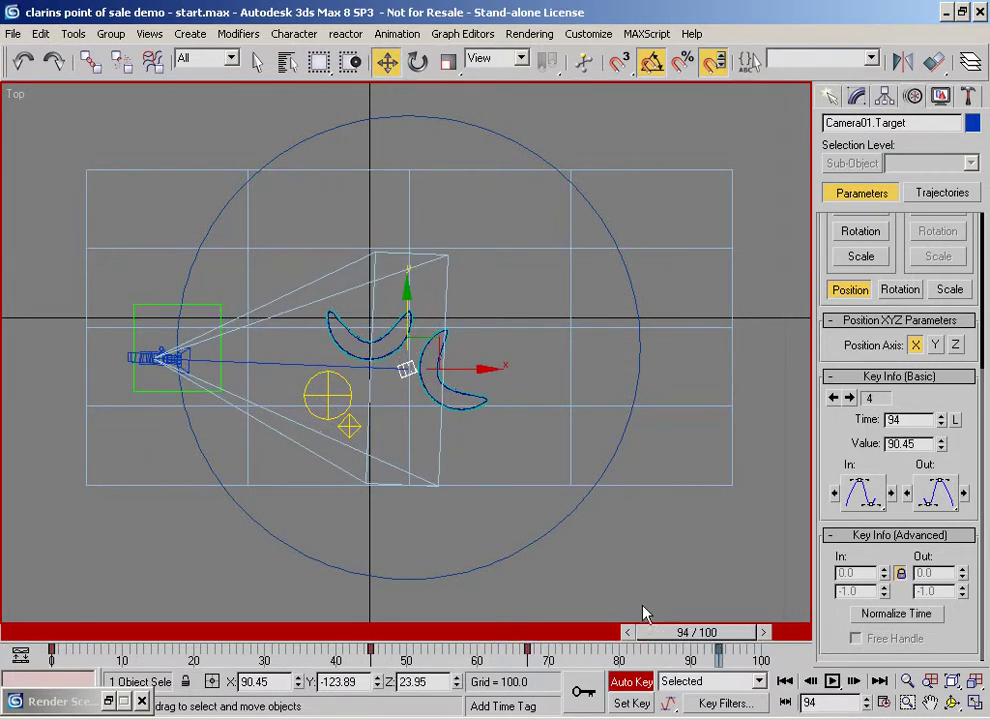
- Move the camera target's key from frame 94 to 100 and copy it onto frame 0
left_click_drag(717, 656, 750, 668)
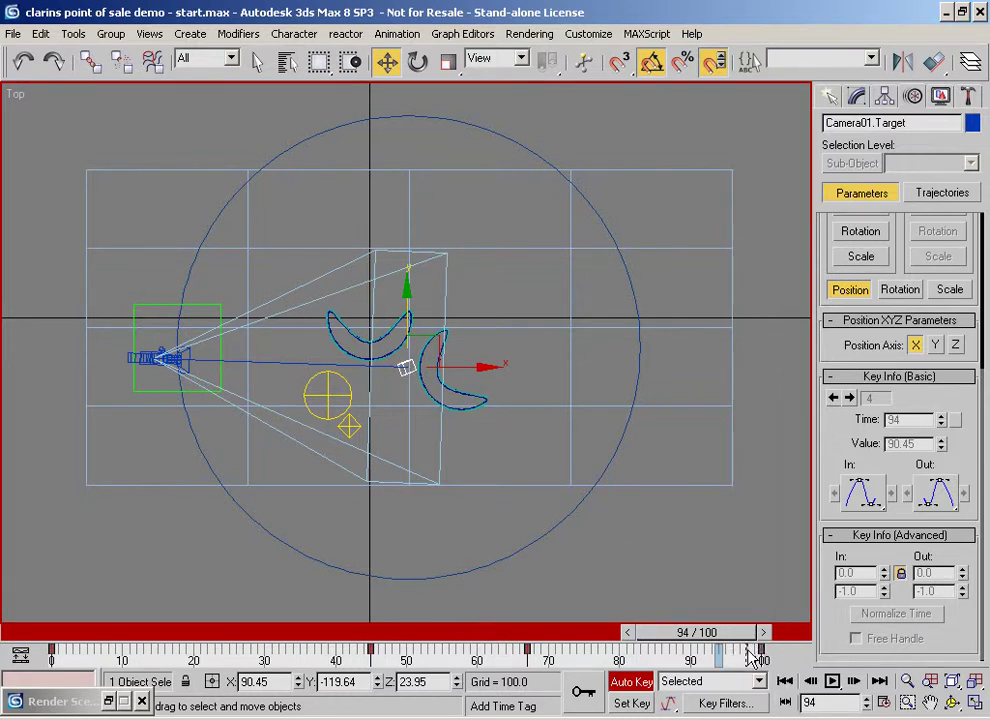
left_click_drag(760, 657, 716, 630)
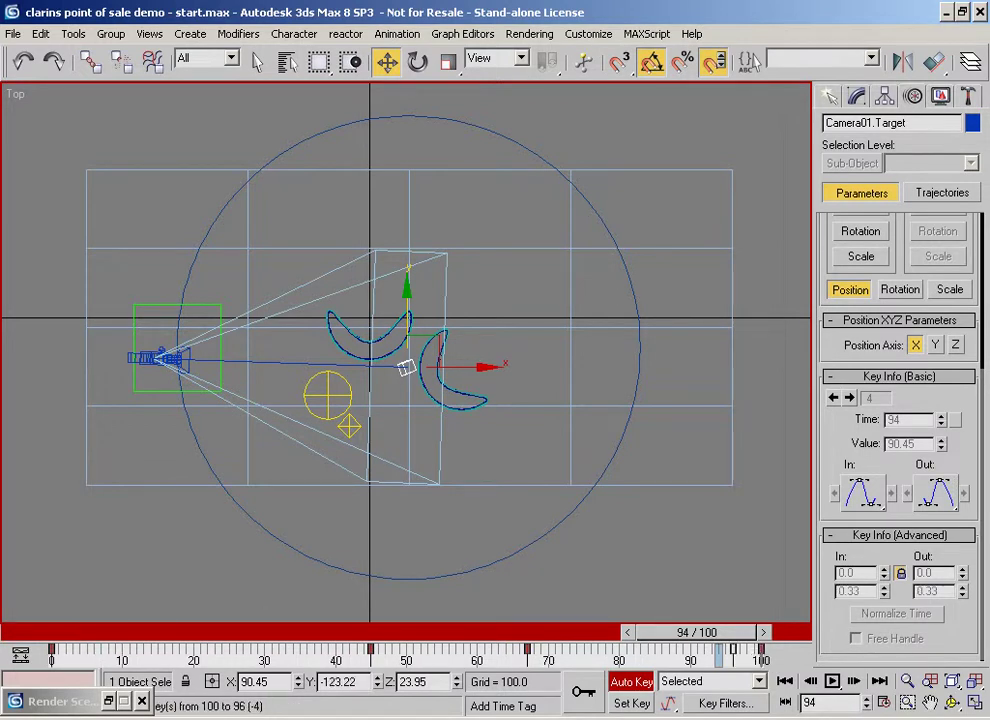
left_click_drag(605, 657, 221, 666)
left_click_drag(127, 675, 112, 676)
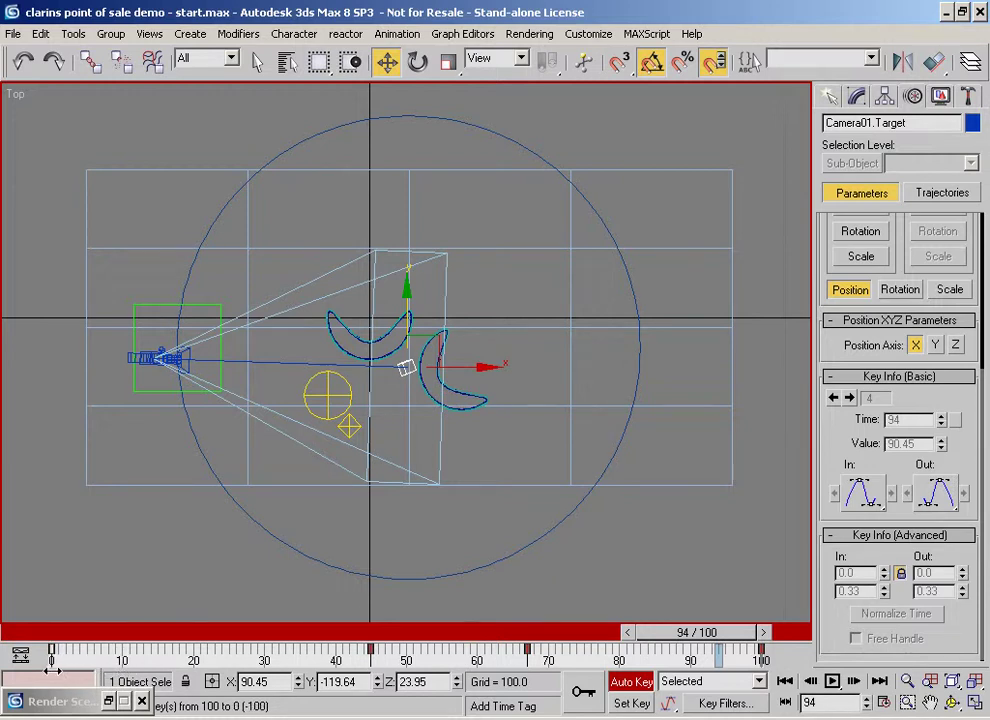
left_click_drag(58, 640, 5, 648)
key("End")
key("w")
left_click_drag(804, 638, 143, 637)
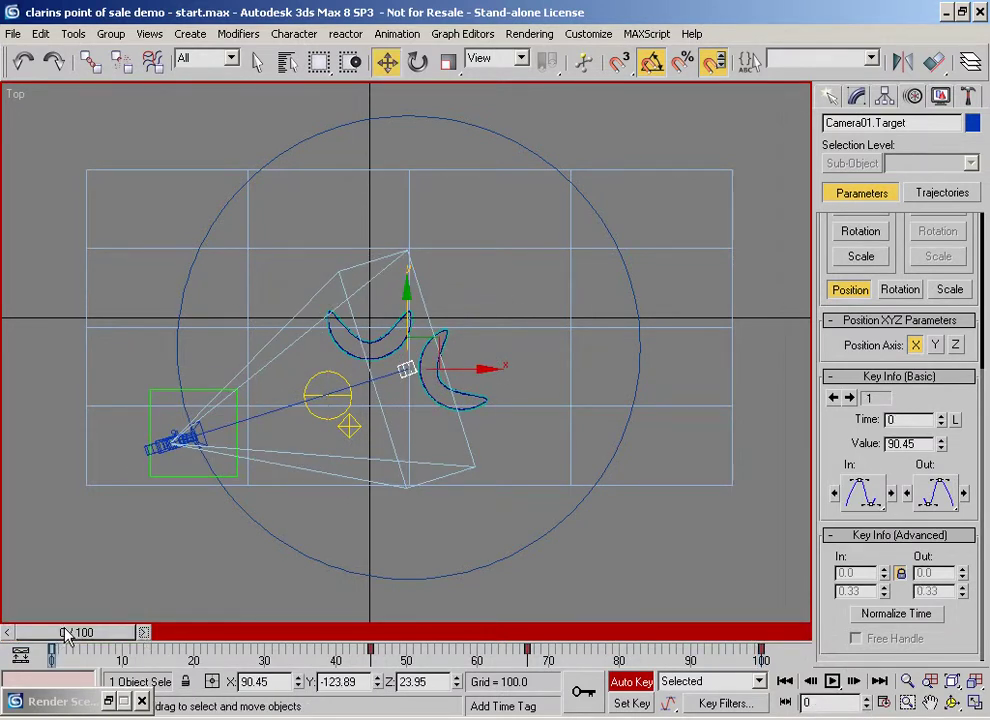
- Play the animation with the keyed target in the Top and camera views, then stop it
left_click(831, 681)
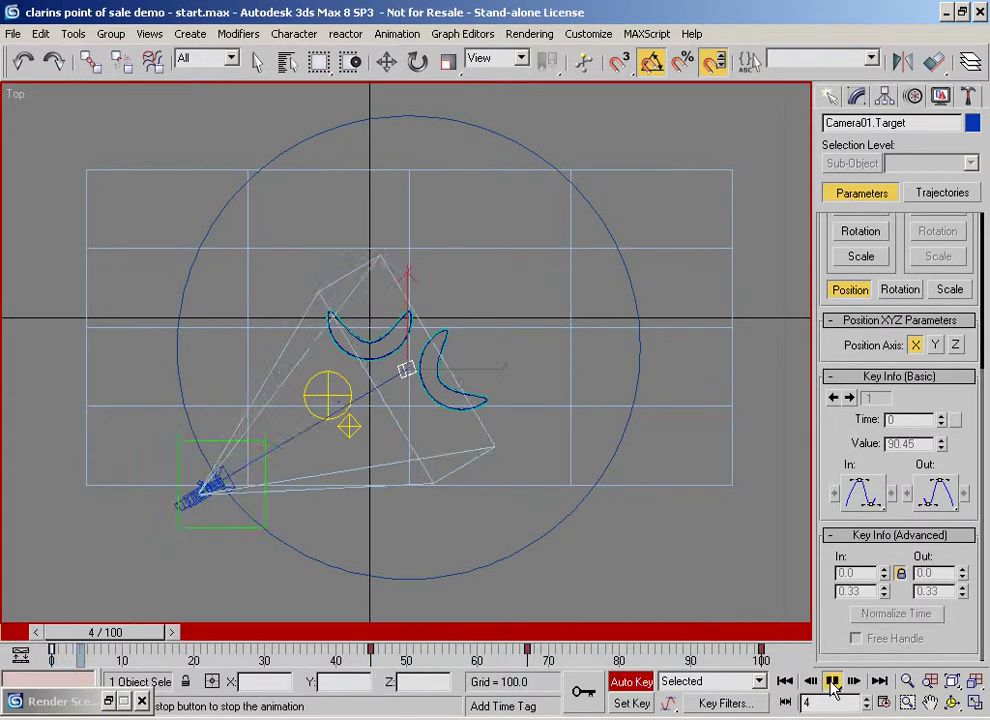
key("c")
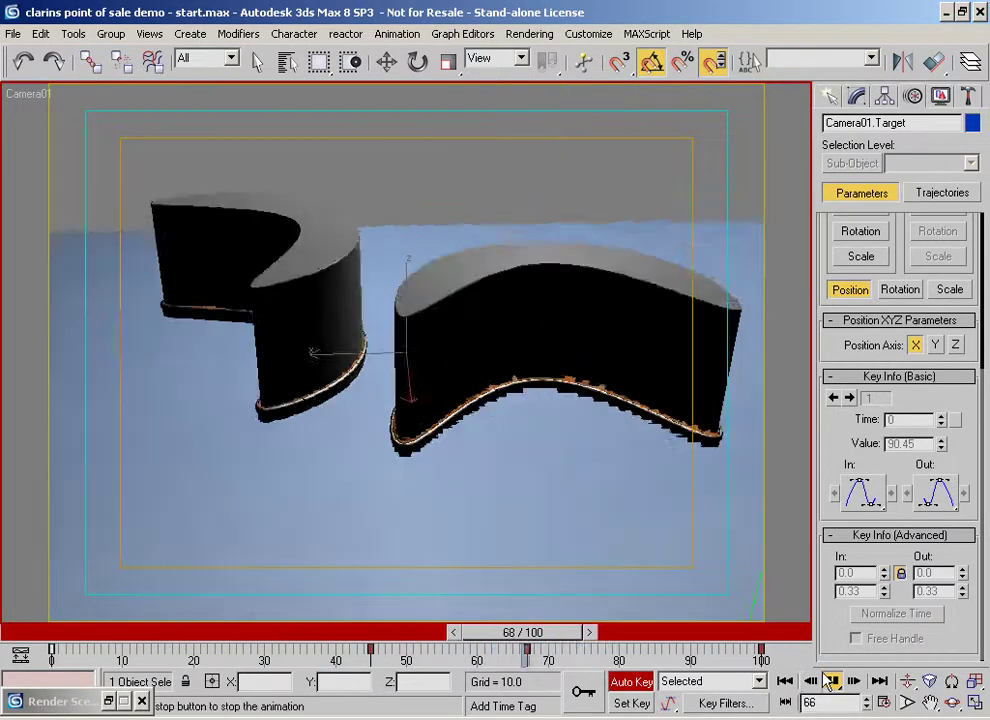
left_click(831, 681)
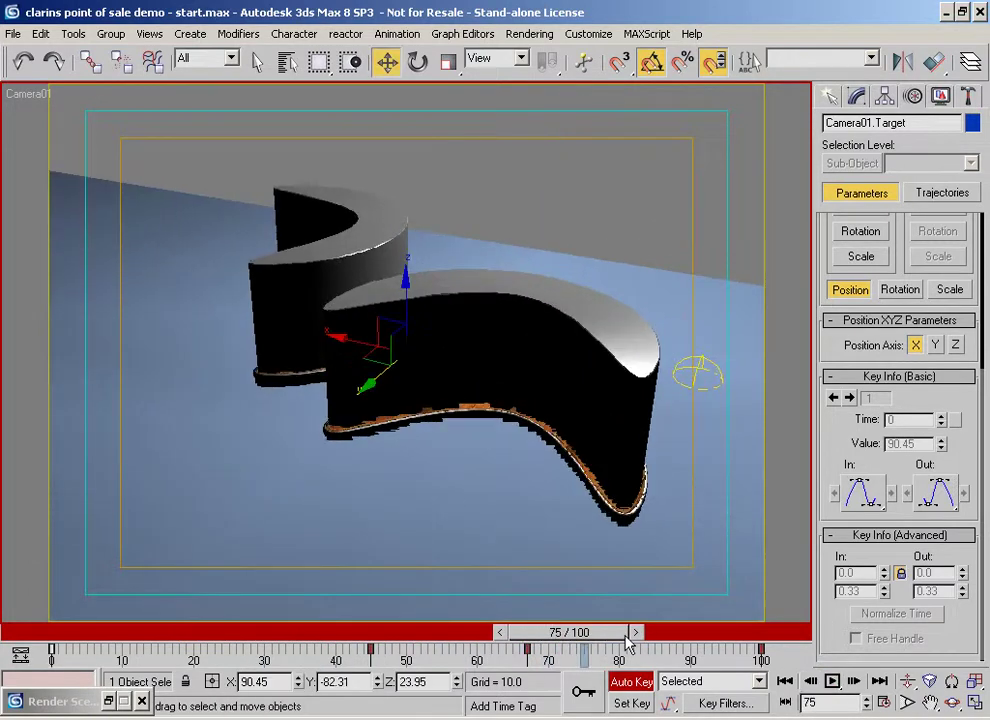
- Shift the camera target along Y at frame 45 to reframe the counters in the camera view
left_click_drag(580, 632, 393, 620)
key("w")
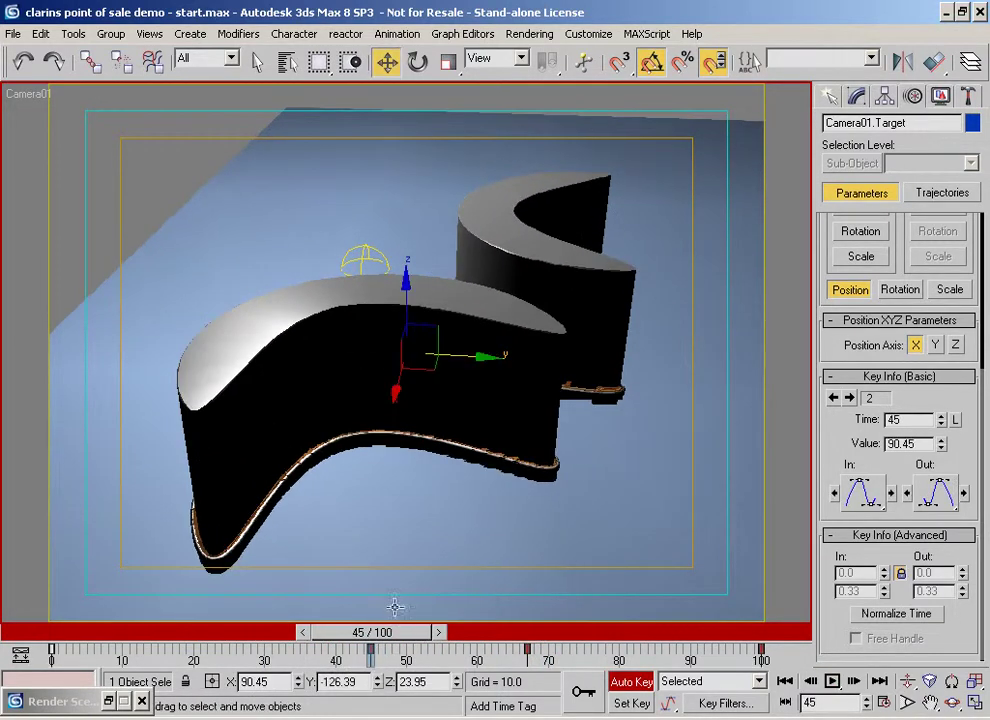
left_click_drag(469, 357, 440, 356)
left_click(477, 575)
- Adjust the camera target at frame 67 to Z about 32 and X about 70
left_click_drag(393, 634, 537, 648)
key("w")
left_click_drag(403, 304, 406, 291)
left_click_drag(349, 352, 378, 352)
- Move the camera target to Y about -70 at frame 100 and copy that key onto frame 0
left_click_drag(473, 640, 730, 645)
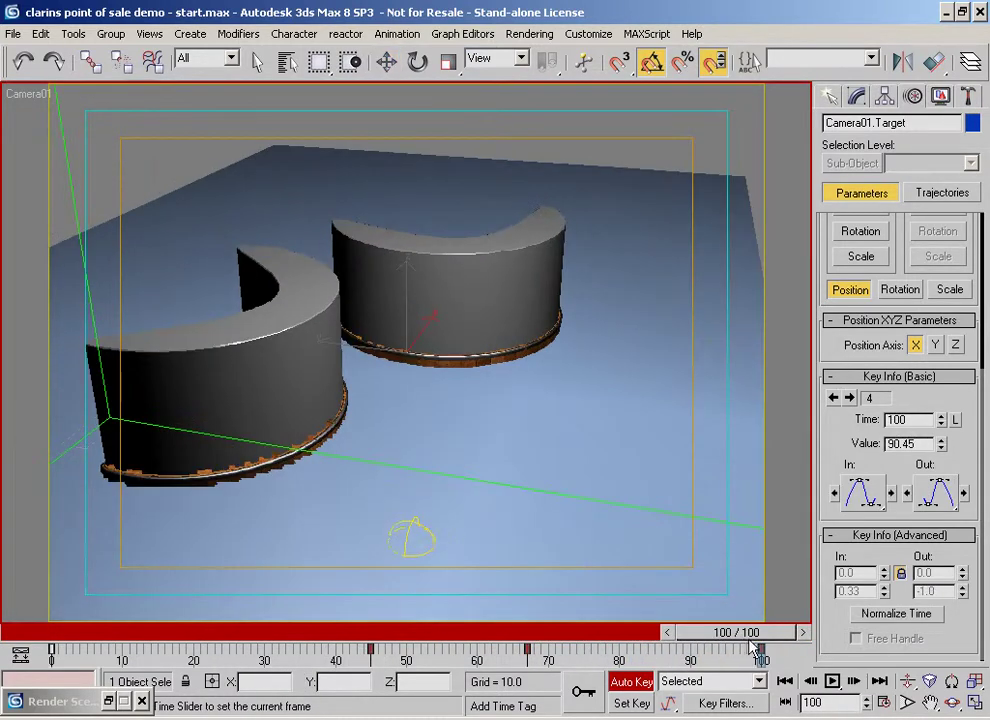
key("w")
left_click_drag(340, 348, 274, 322)
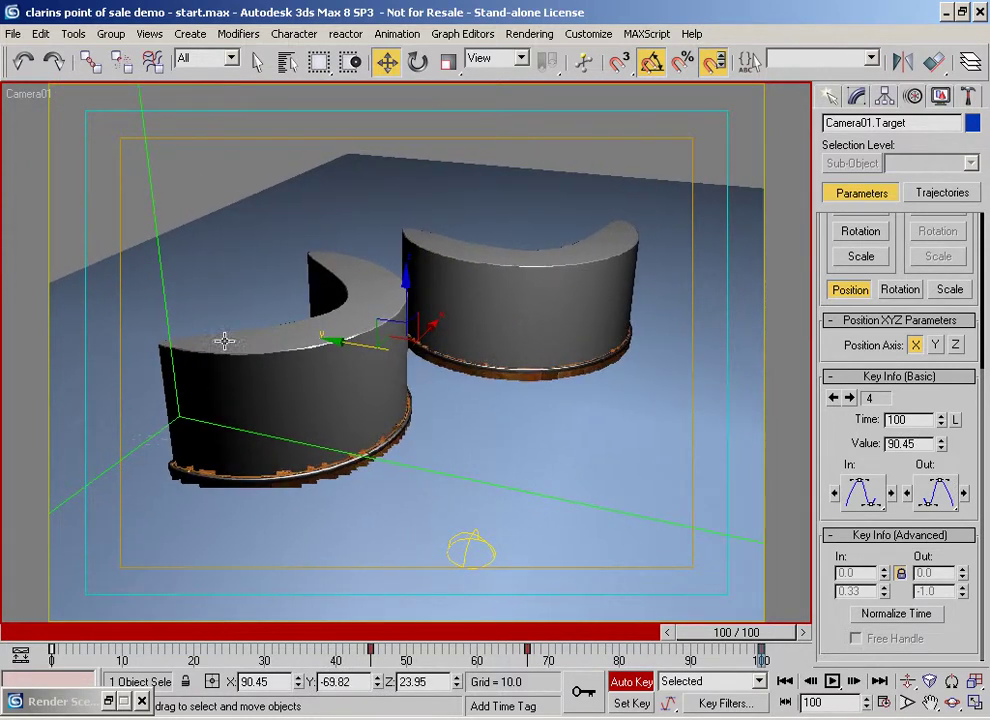
left_click(761, 660)
left_click_drag(761, 660, 53, 655)
- Check the playback, delete the camera target's key at frame 67, return to frame 0 and turn off Auto Key
left_click(833, 681)
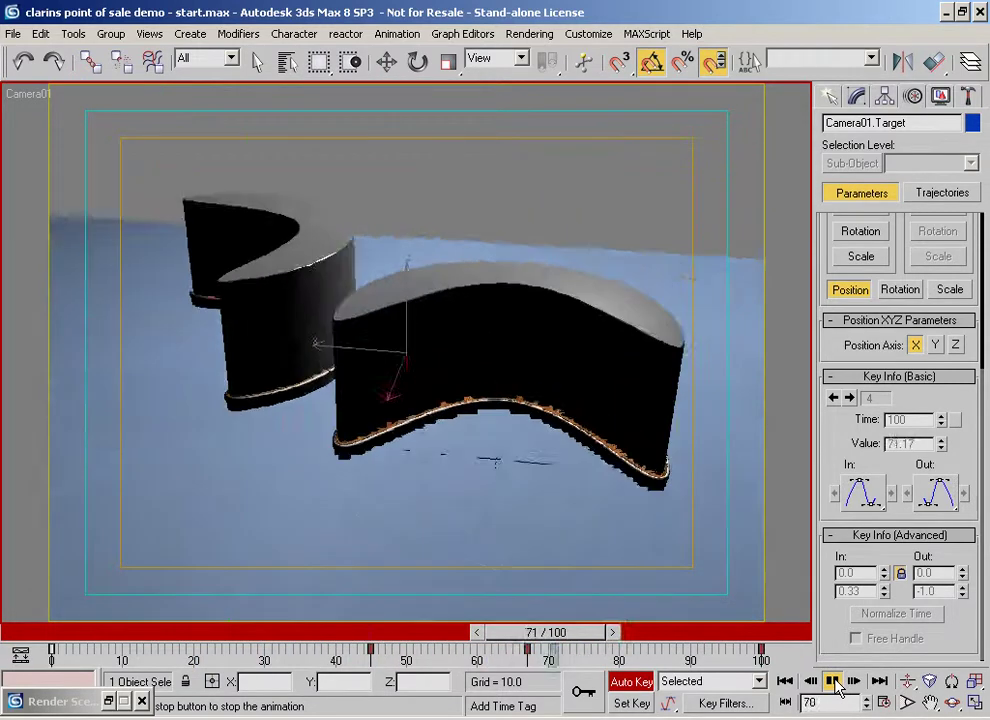
left_click(833, 681)
left_click_drag(586, 634, 520, 638)
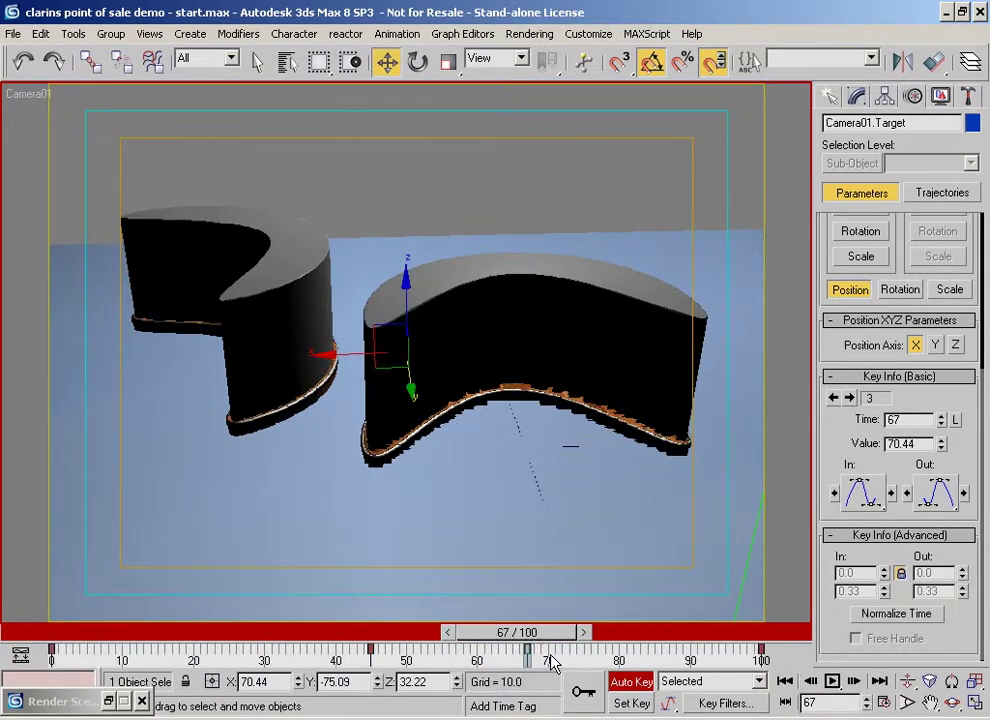
key("Delete")
left_click_drag(540, 645, 2, 530)
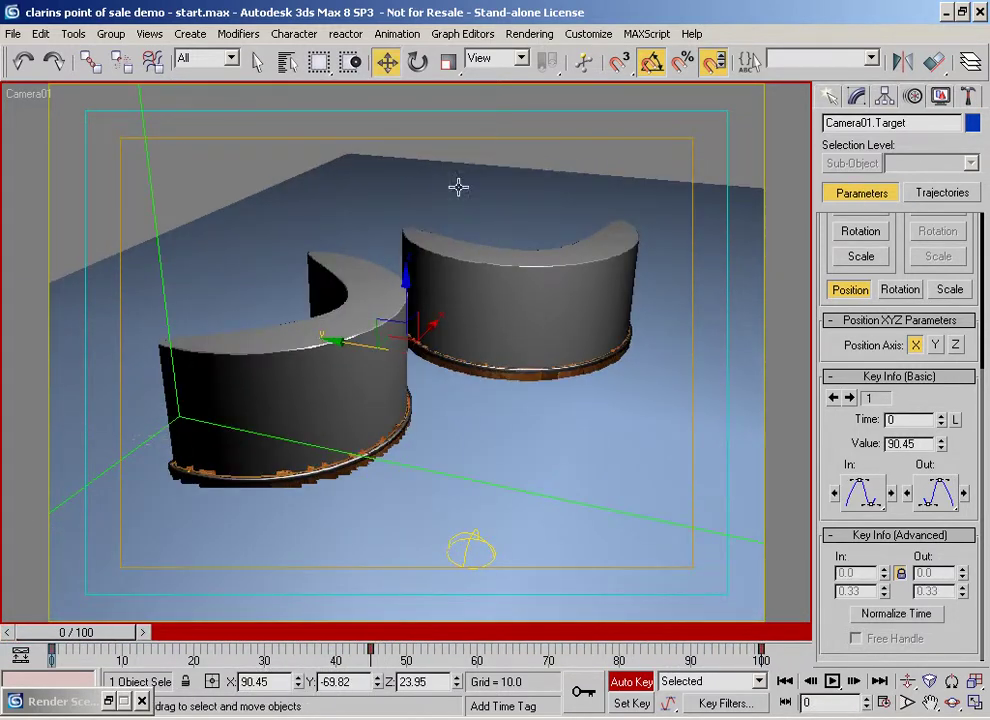
left_click(633, 682)
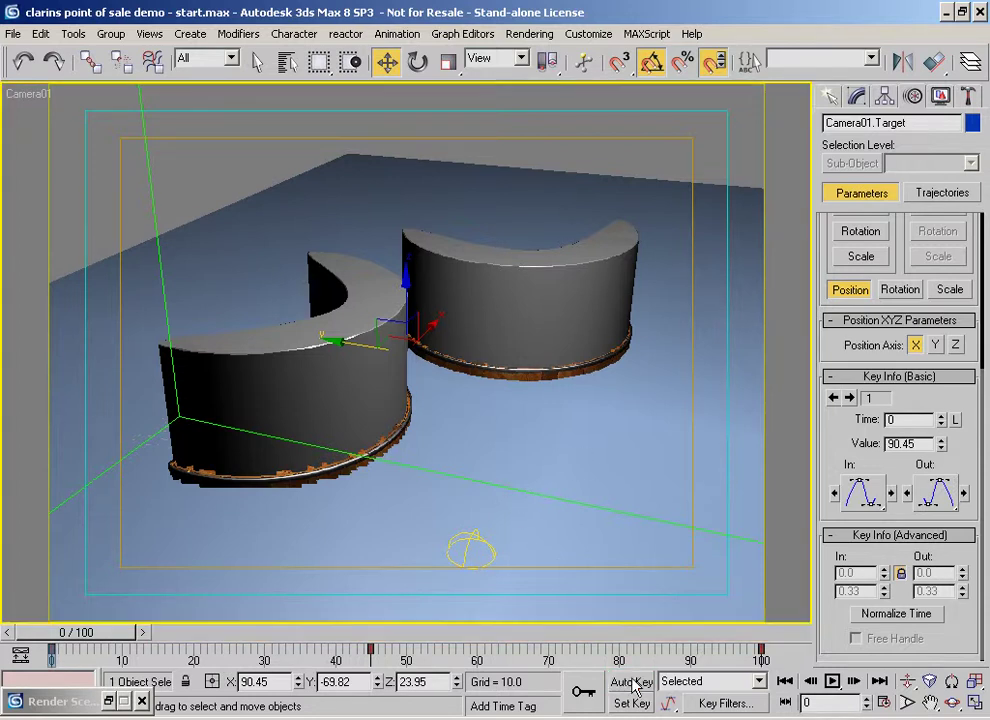
- Enlarge the floor plane to a length of about 3962 and a width of about 5012 to fill the camera view
left_click(559, 424)
left_click(862, 98)
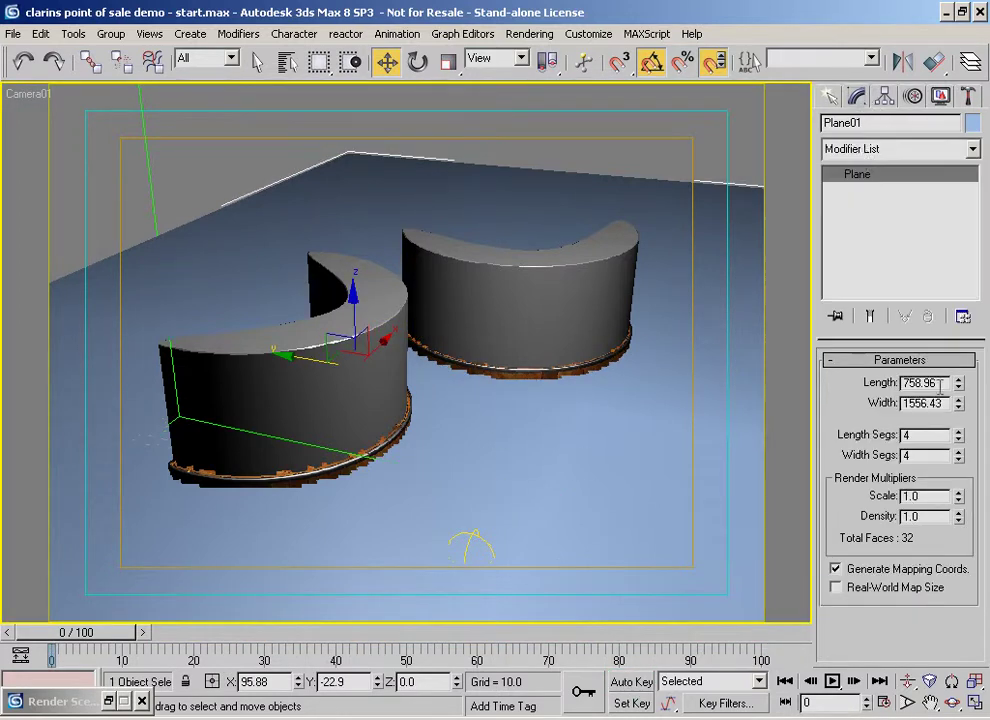
left_click_drag(958, 390, 878, 210)
left_click_drag(960, 404, 957, 280)
left_click_drag(961, 382, 940, 338)
left_click_drag(77, 632, 145, 630)
key("w")
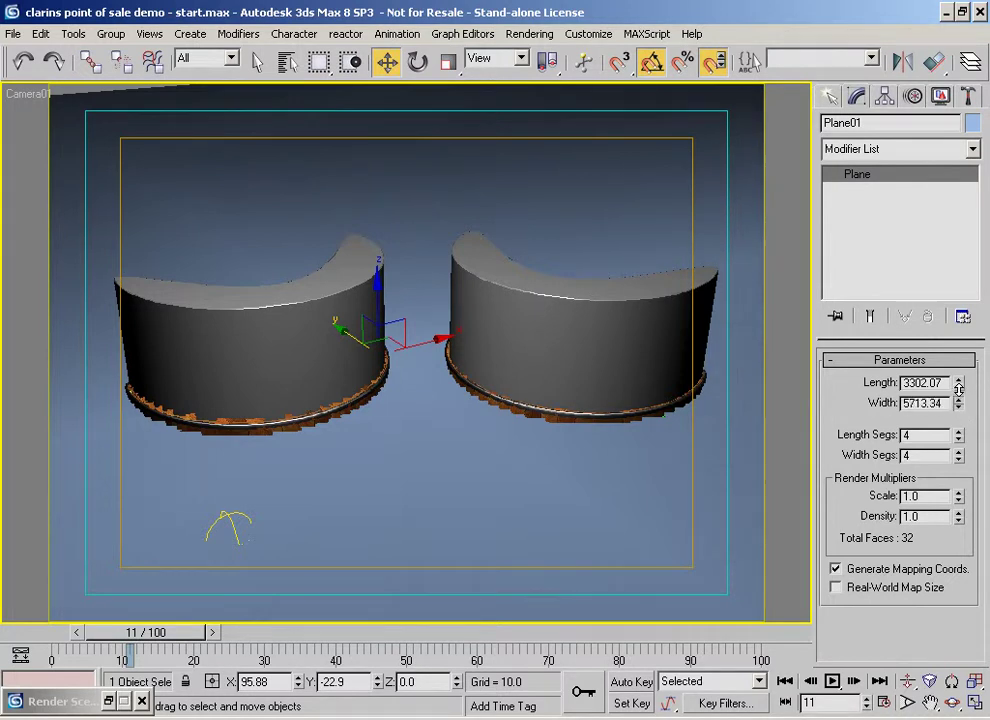
left_click_drag(957, 404, 946, 320)
left_click_drag(957, 380, 955, 366)
left_click_drag(145, 632, 5, 625)
key("w")
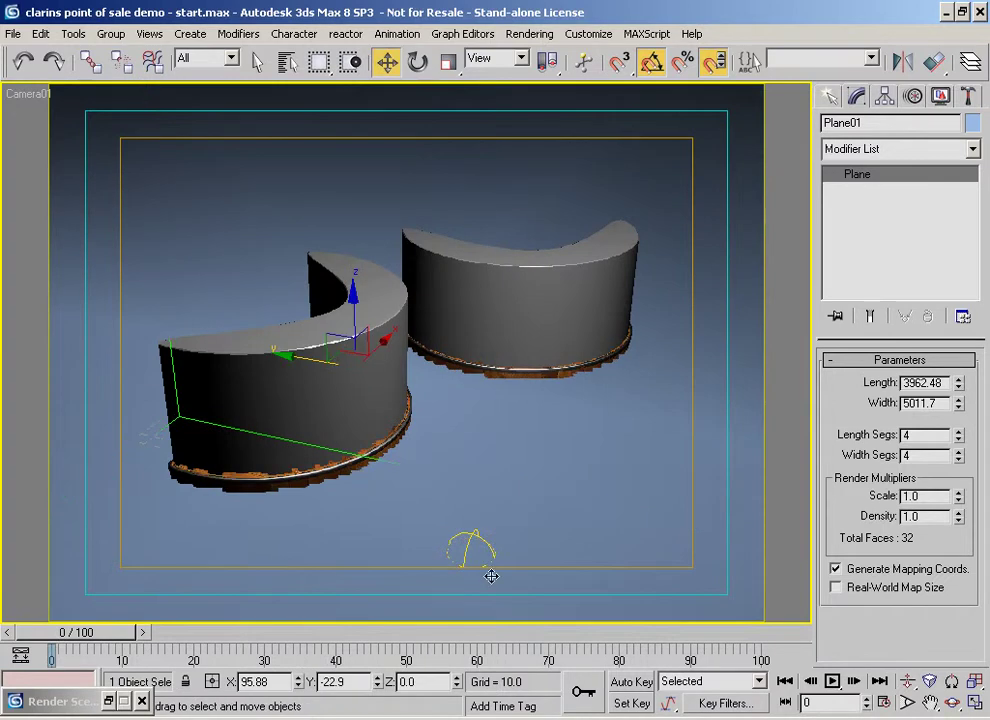
- Check the floor's coverage from above and in the camera view, scrubbing the animation to frame 23
left_click_drag(125, 630, 111, 539)
key("w")
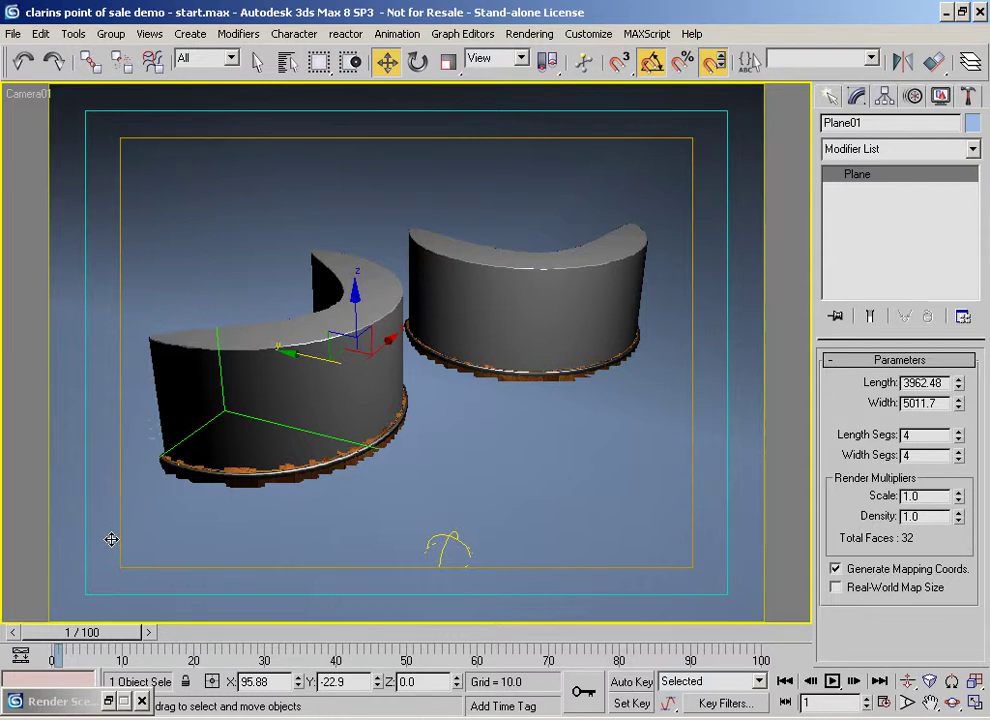
key("t")
scroll(418, 343, "down", 4)
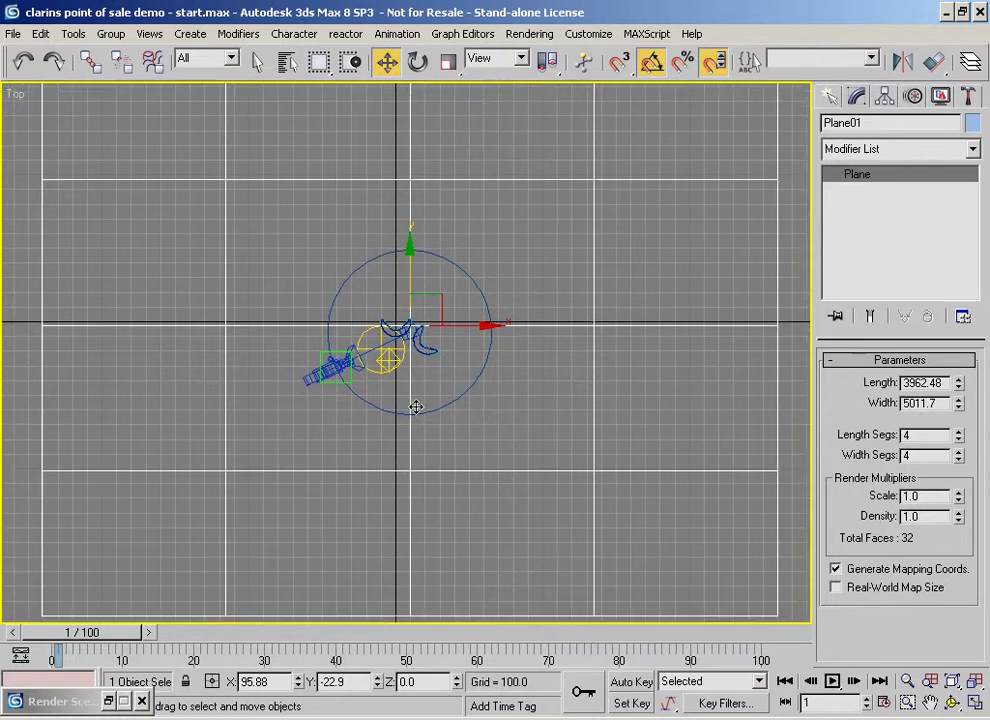
key("c")
left_click_drag(100, 632, 225, 632)
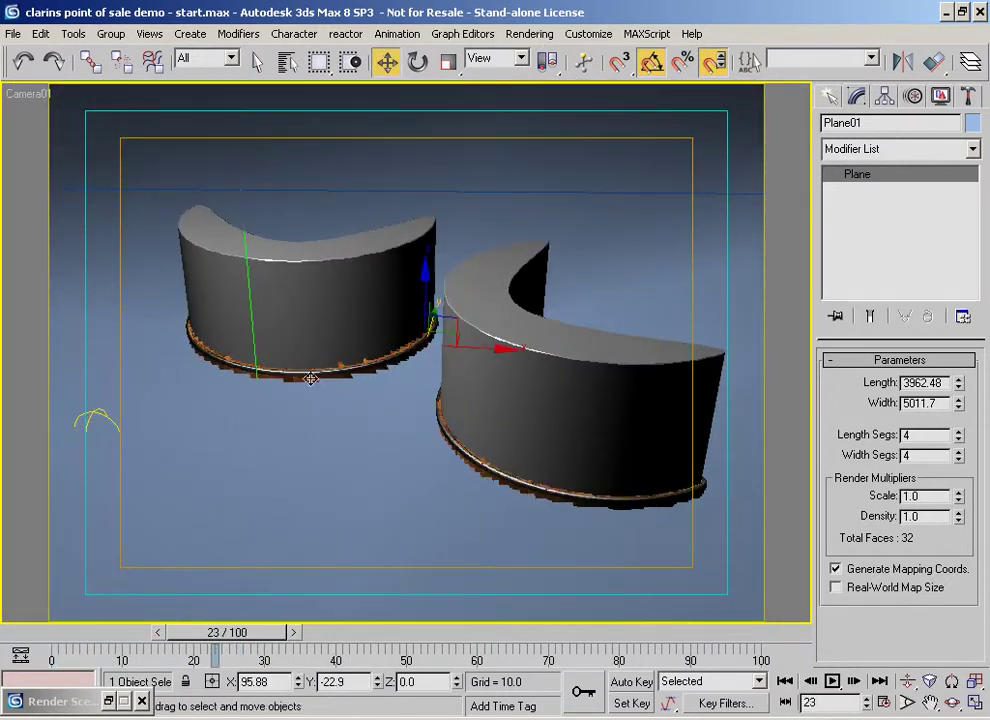
- Limit selection to Geometry, select all geometry objects and set their motion blur to Image
left_click(207, 58)
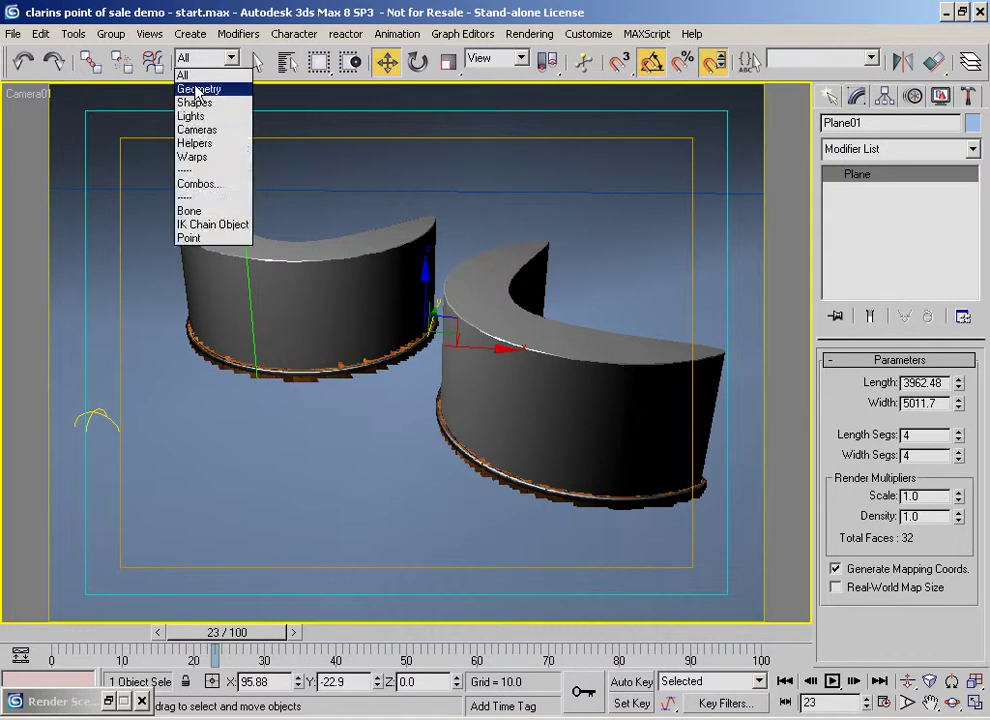
left_click(197, 88)
key("ctrl+a")
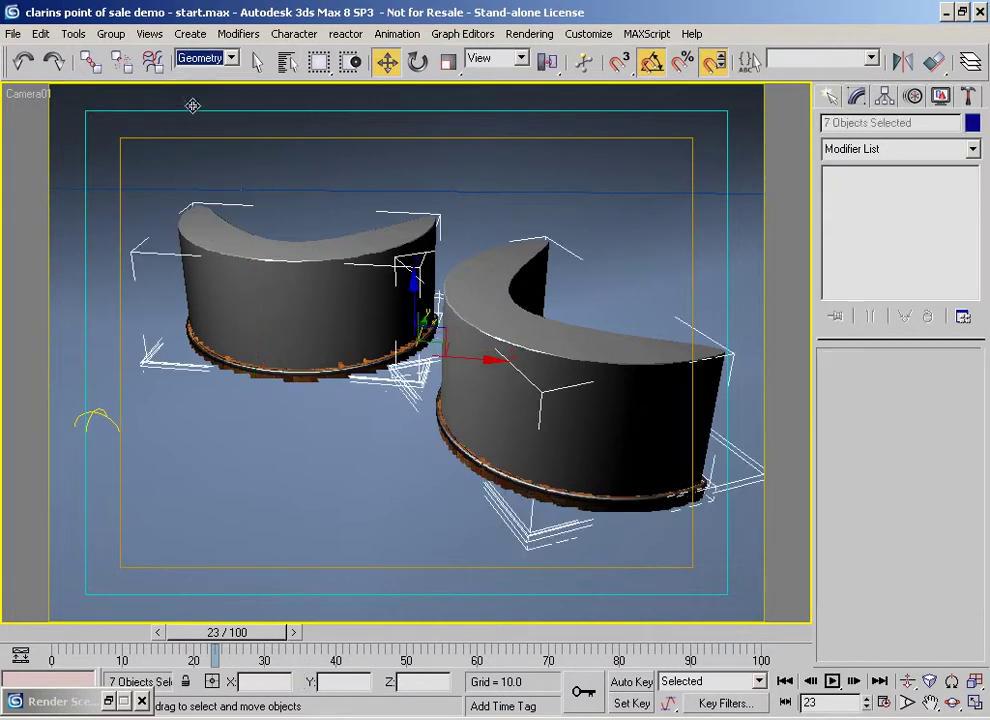
right_click(296, 265)
left_click(335, 361)
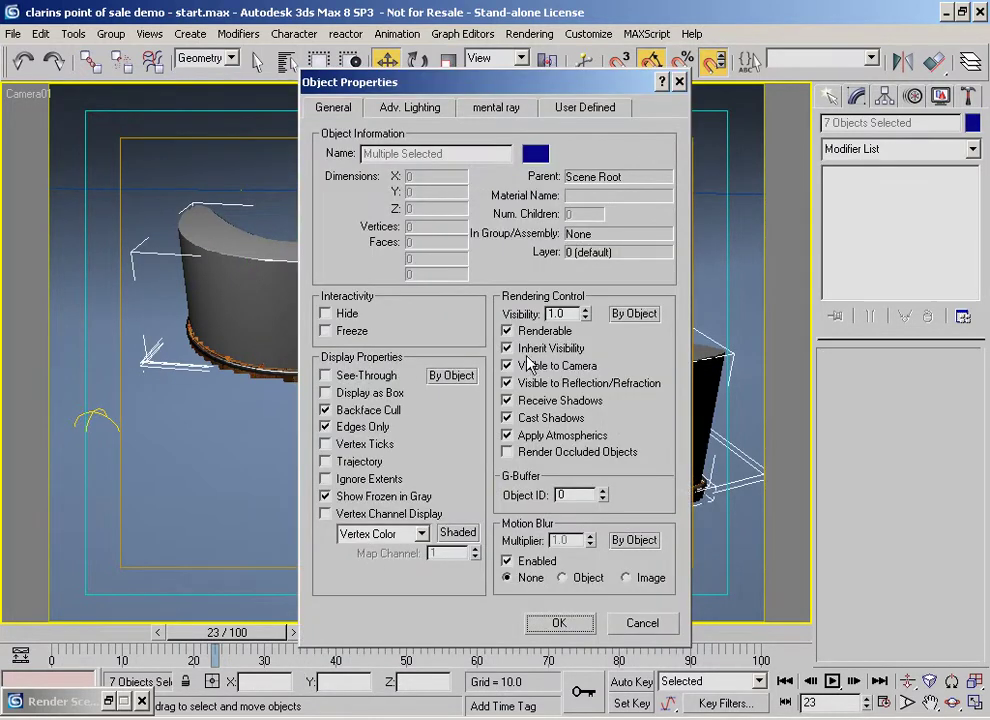
left_click(625, 578)
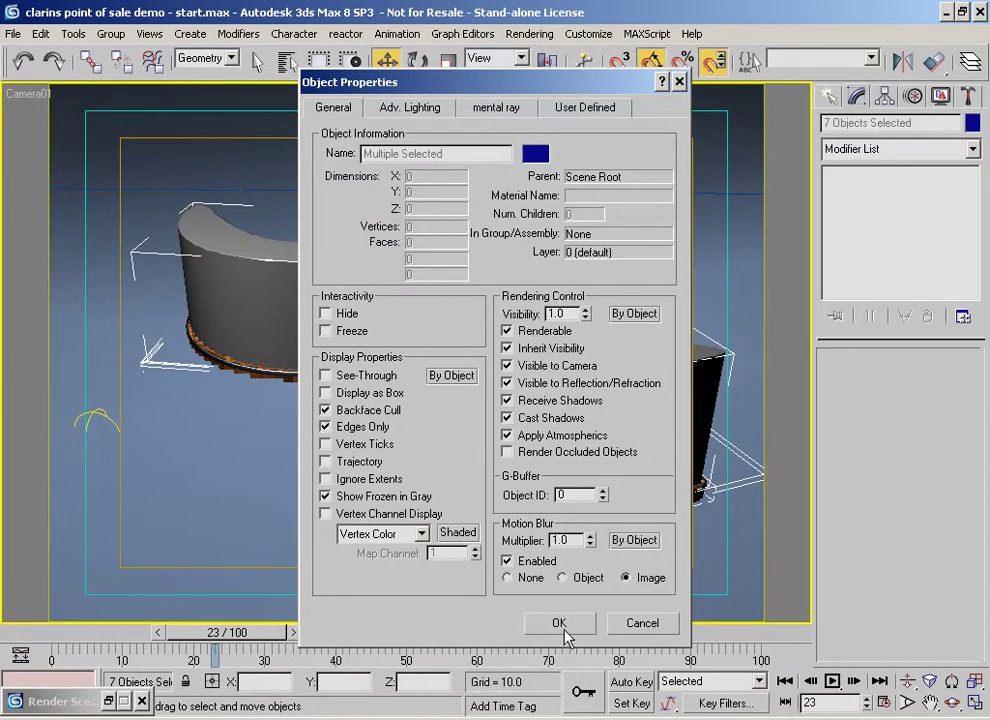
left_click(559, 624)
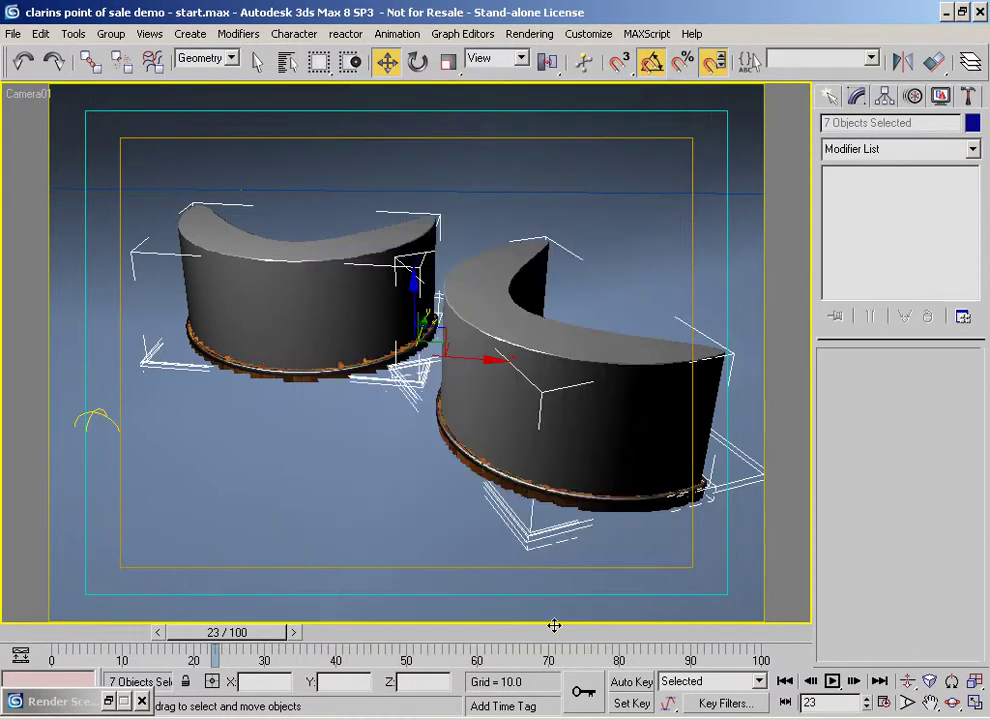
- Render frame 23 of Camera01 as a single 640x480 image to inspect the motion blur, and put the render windows away
left_click_drag(642, 52, 394, 52)
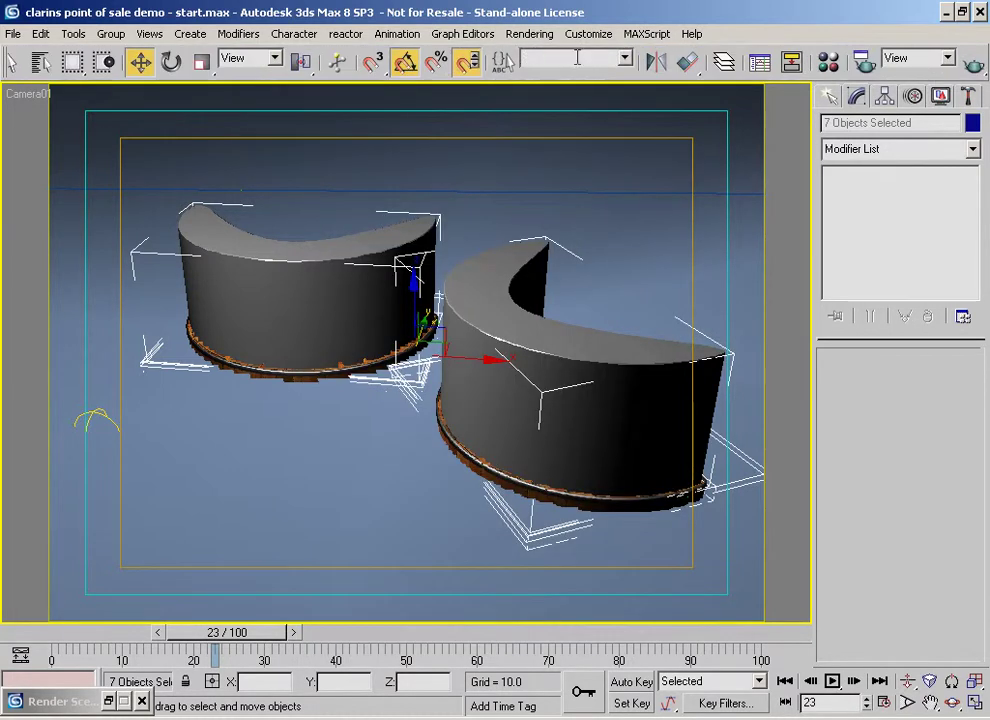
left_click(863, 64)
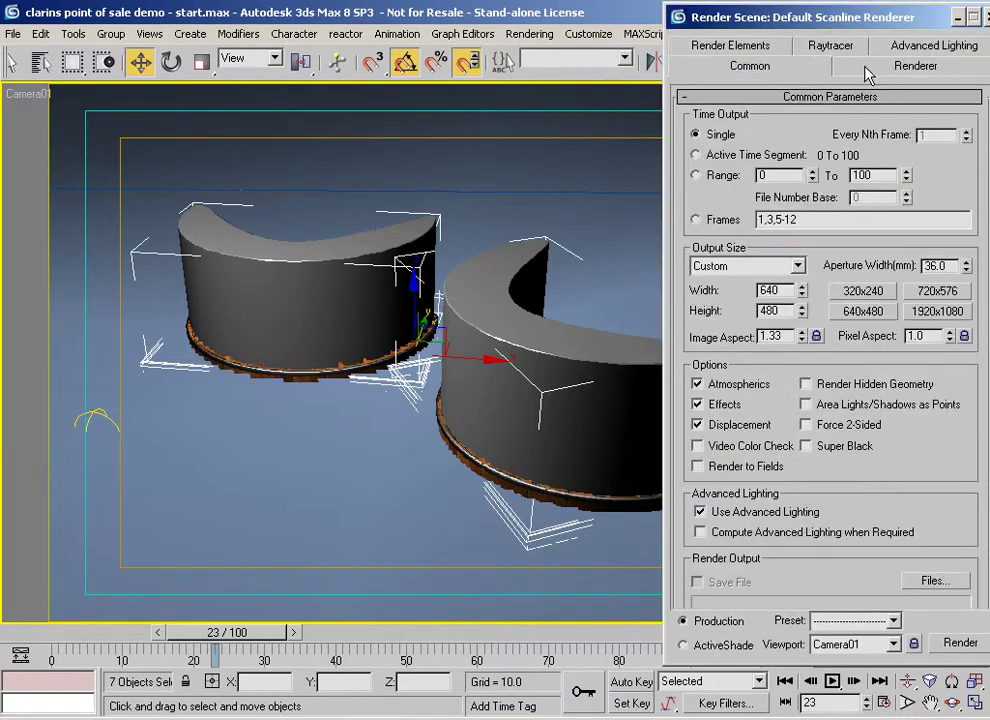
left_click_drag(879, 20, 783, 8)
scroll(884, 398, "down", 5)
left_click(862, 633)
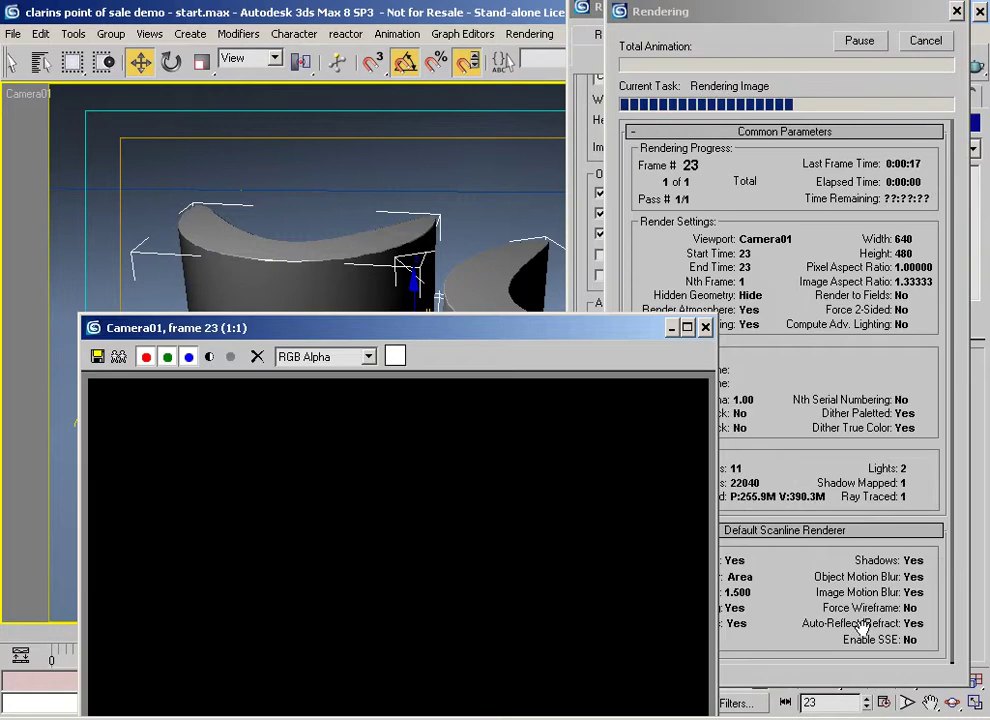
left_click_drag(545, 333, 790, 190)
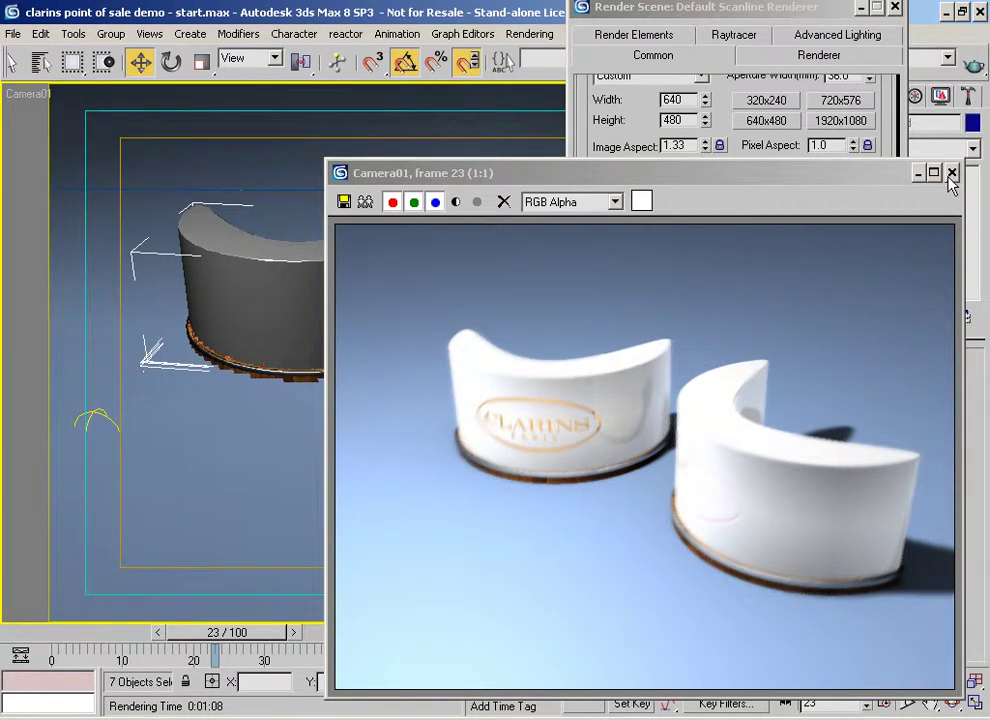
left_click(736, 143)
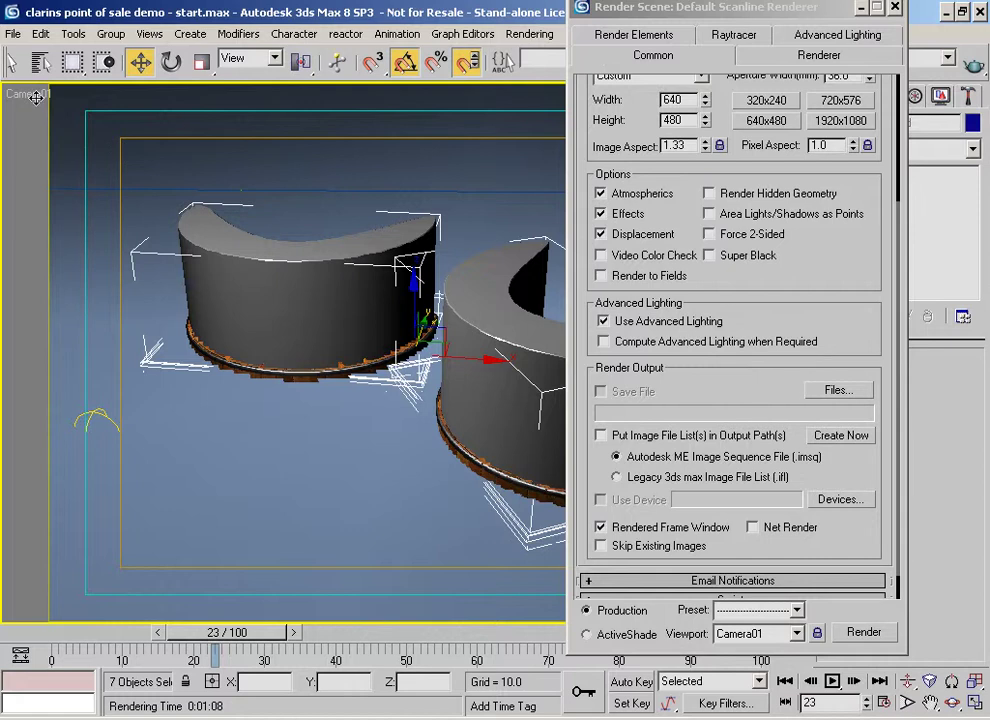
left_click_drag(601, 6, 622, 22)
left_click(881, 23)
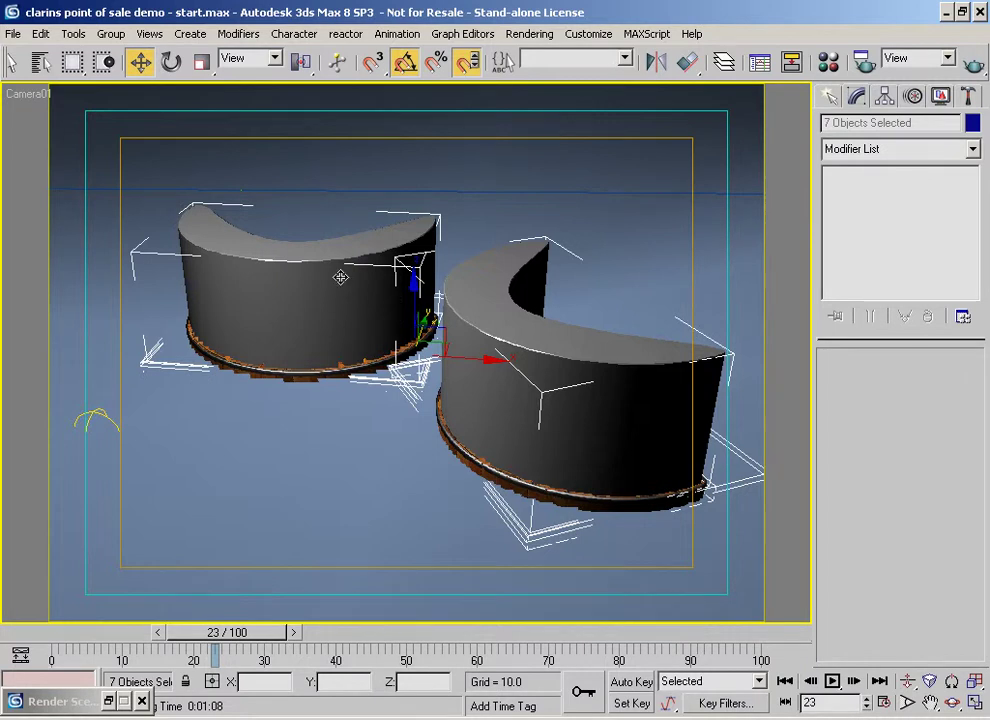
key("p")
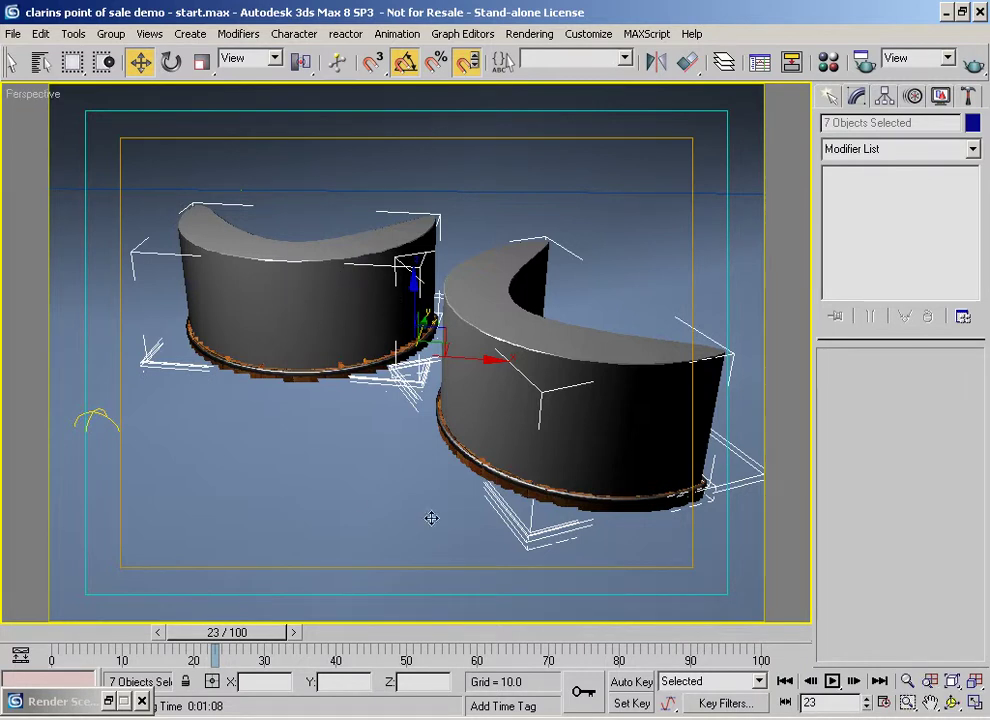
key("alt+w")
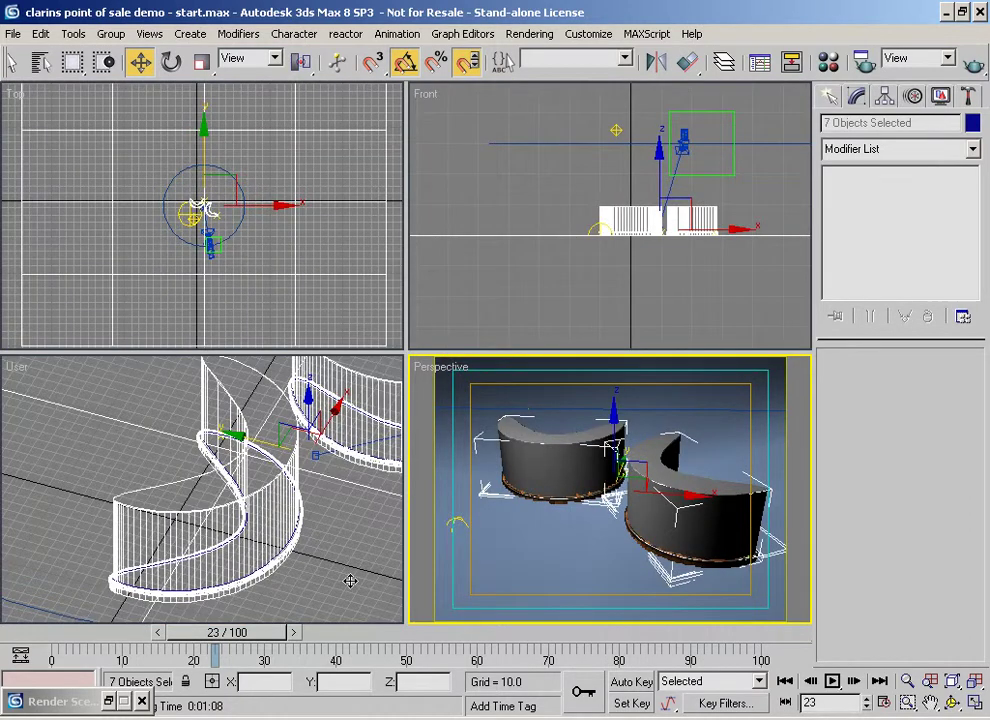
key("alt+w")
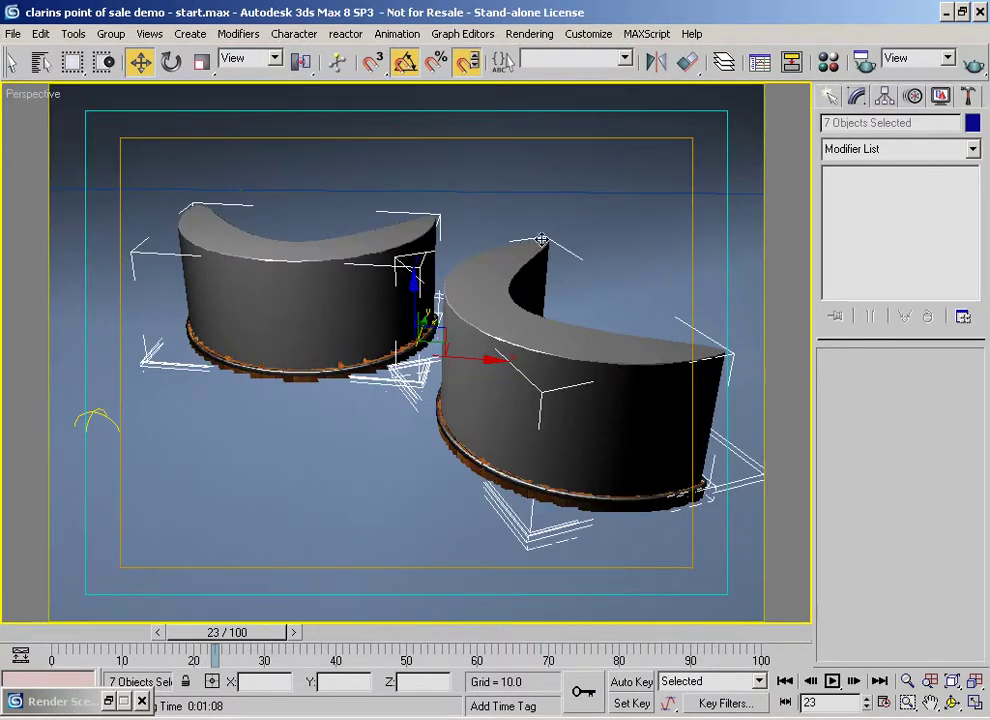
middle_click_drag(331, 347, 445, 360, "alt")
right_click(24, 93)
mouse_move(60, 106)
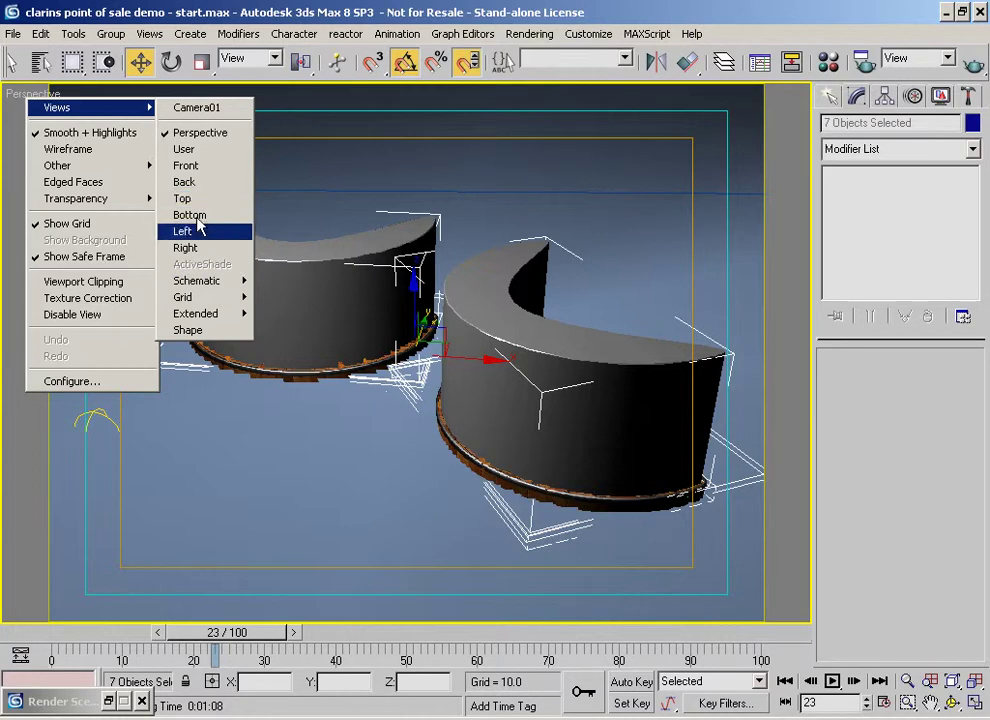
left_click(163, 10)
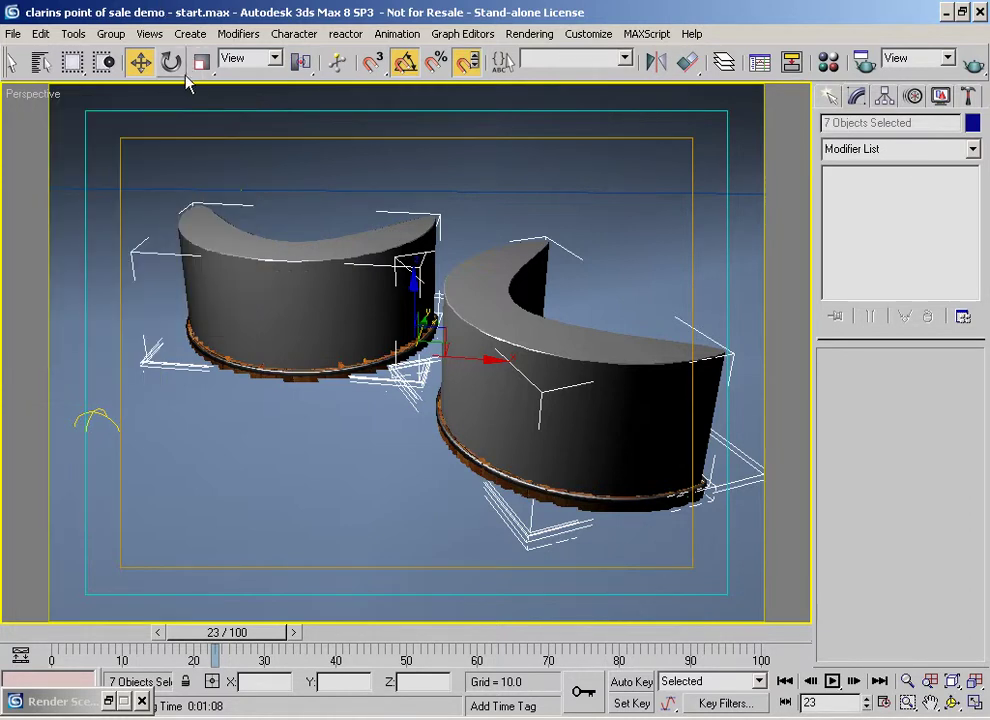
- Set the selection filter back to All and select the omni light near the counters in the Top view
key("t")
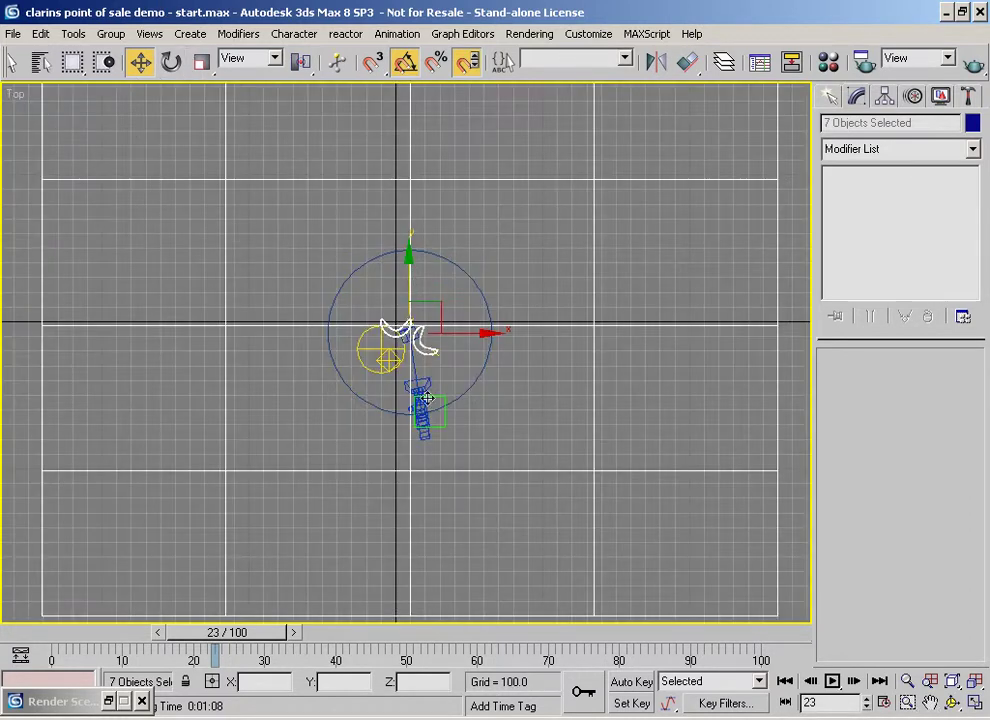
scroll(435, 380, "up", 1)
scroll(434, 385, "up", 3)
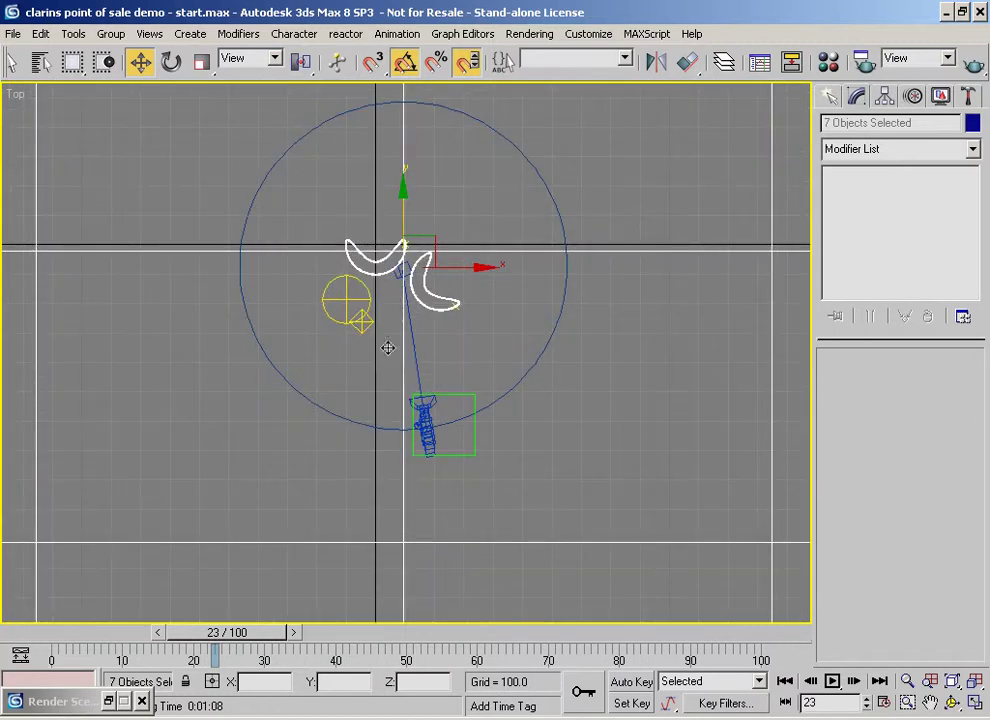
right_click(362, 322)
left_click(355, 331)
middle_click_drag(355, 334, 440, 389)
right_click(440, 388)
left_click(451, 371)
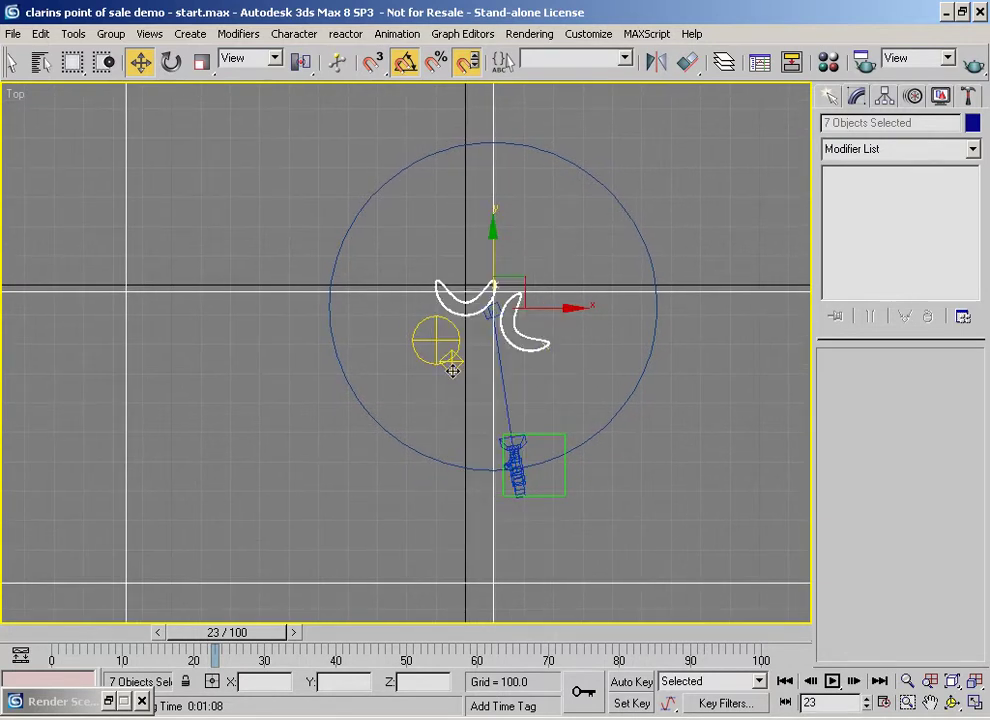
left_click_drag(31, 66, 389, 84)
left_click(205, 58)
left_click(203, 70)
left_click(453, 369)
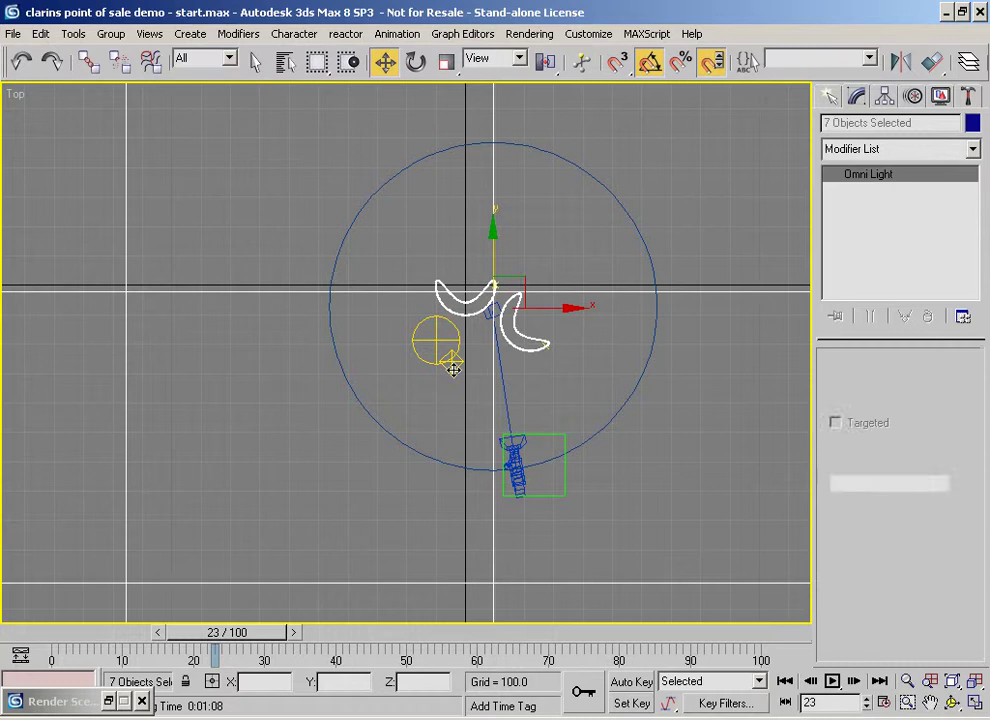
- Change the omni light's type to Directional and make it targeted
middle_click_drag(449, 376, 632, 297, "alt")
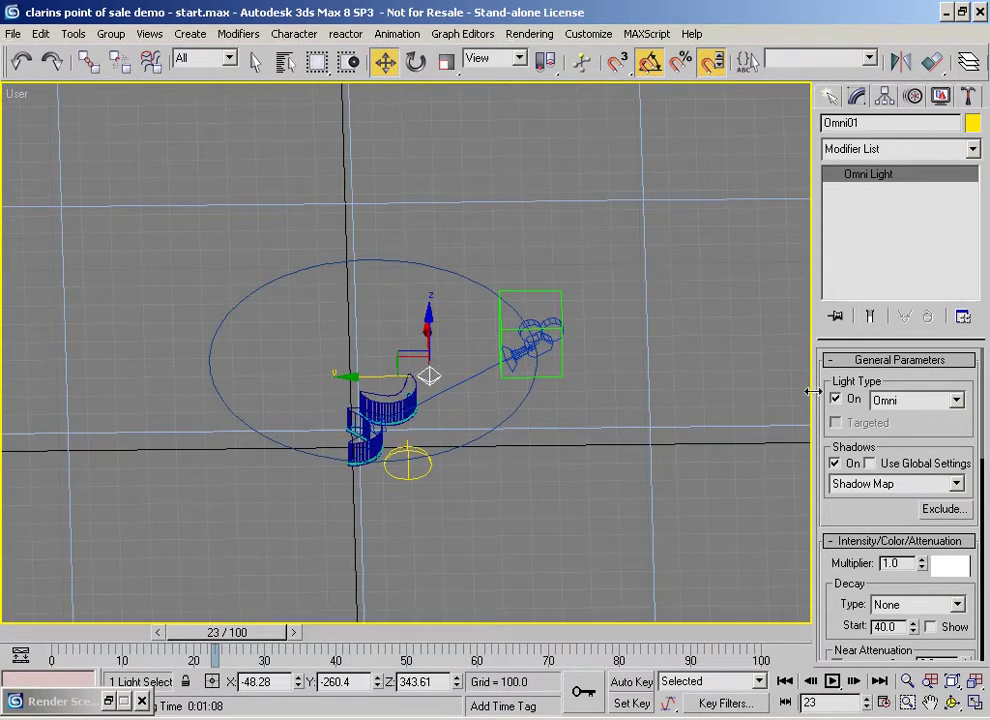
left_click_drag(872, 316, 872, 235)
left_click(915, 318)
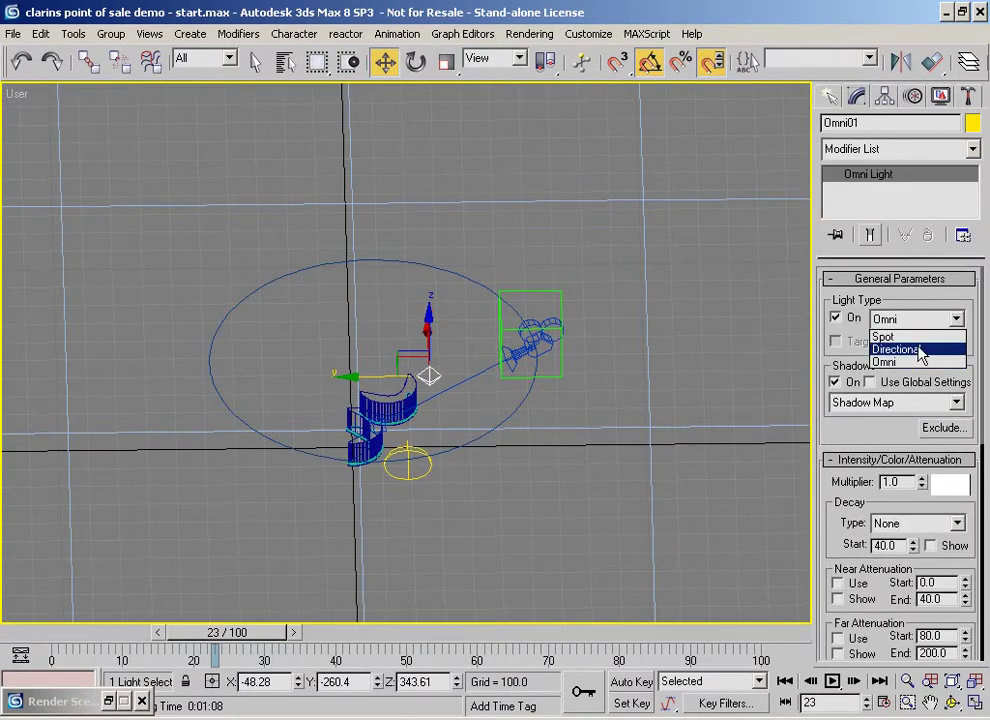
left_click(919, 349)
middle_click_drag(560, 380, 508, 380, "alt")
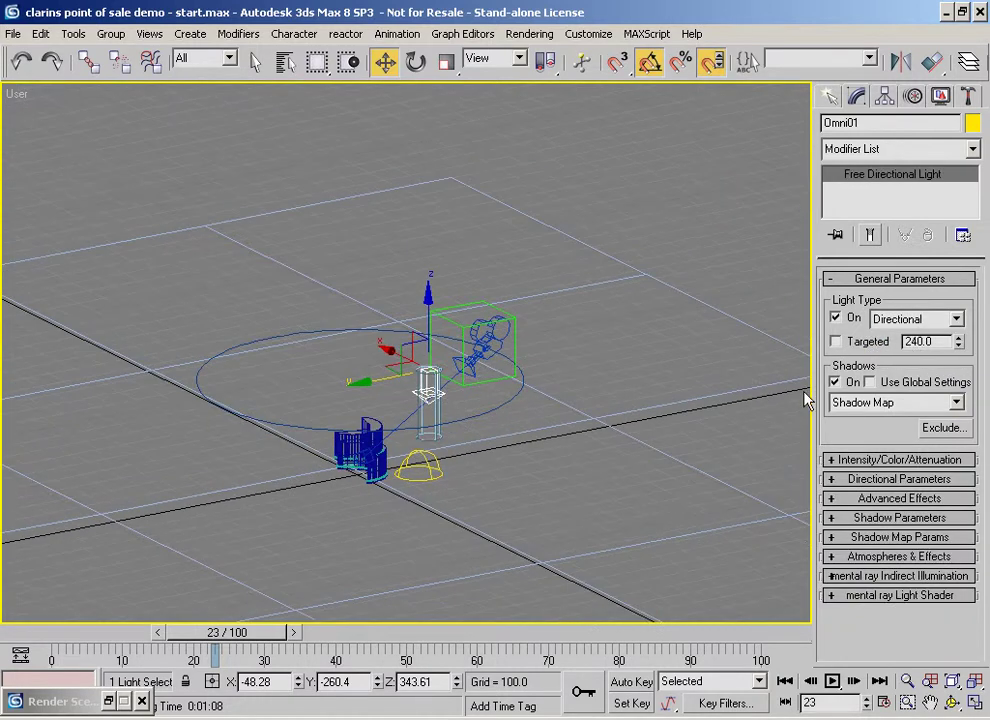
left_click(835, 341)
- Move the directional light's target between the two counters in the Top view, to about X 110, Y -62
left_click(428, 438)
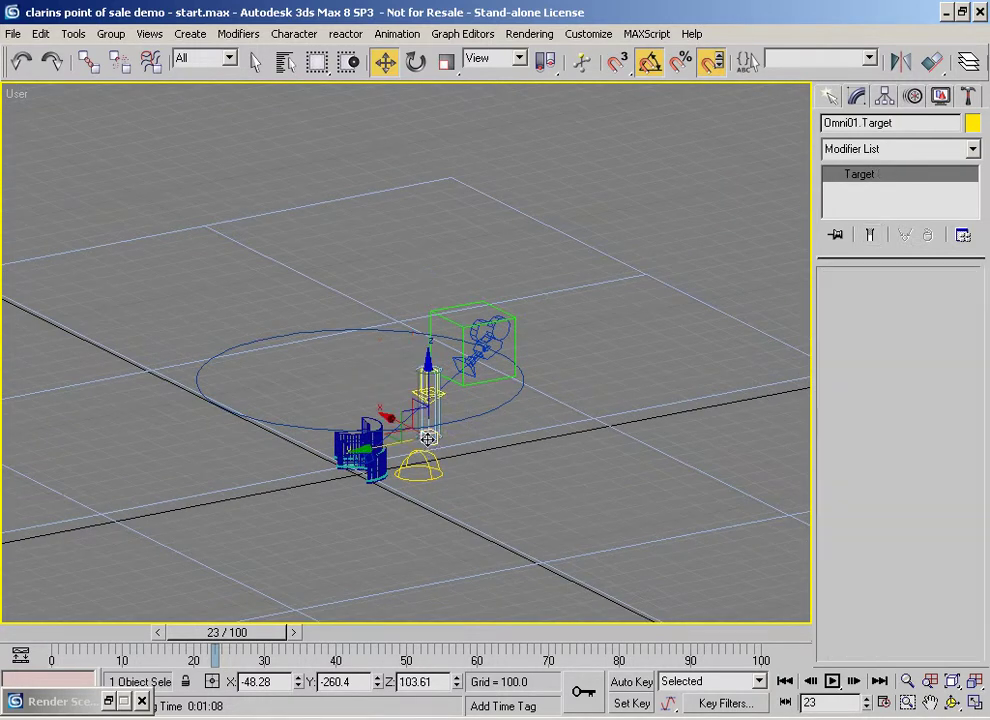
key("t")
key("z")
scroll(426, 415, "down", 5)
scroll(428, 413, "down", 3)
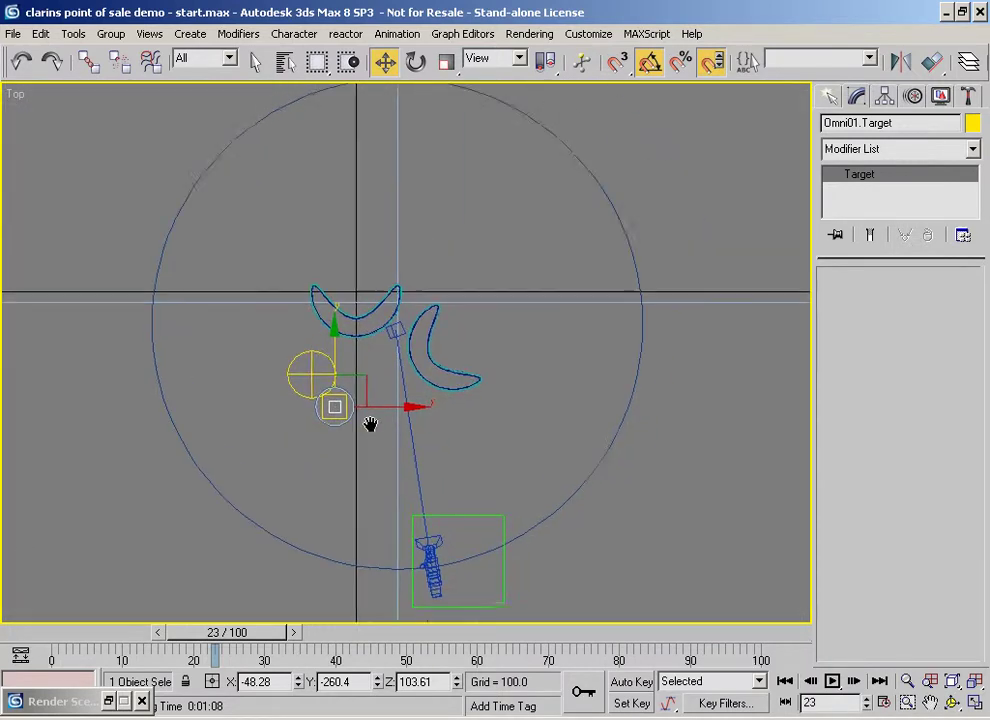
left_click_drag(332, 417, 409, 327)
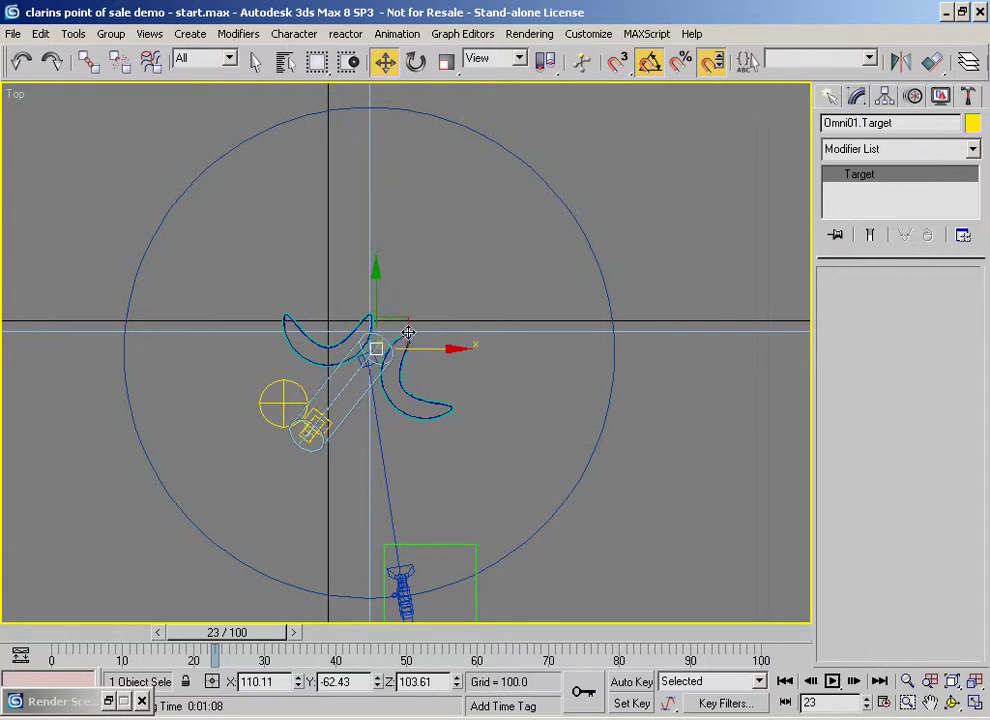
- Move the directional light to the other side of the counters in the Top view, to about X 343, Y -314
left_click(309, 436)
left_click_drag(309, 436, 501, 461)
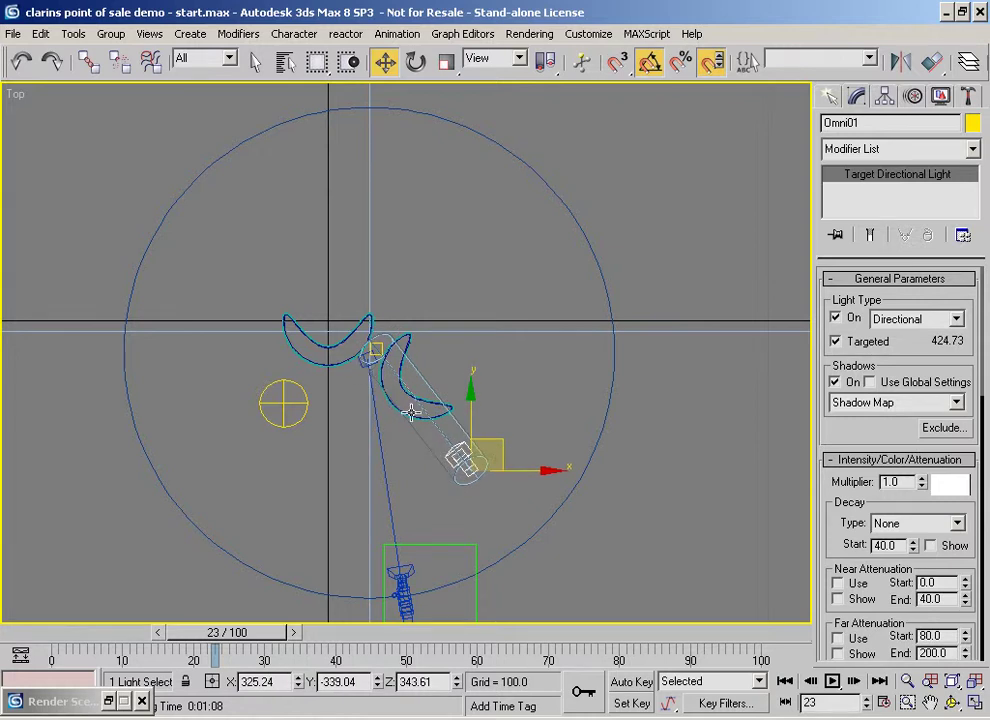
left_click_drag(497, 442, 515, 449)
- Lower the directional light's target to near floor level in the Front view, at Z about 5
middle_click_drag(422, 438, 424, 458)
key("f")
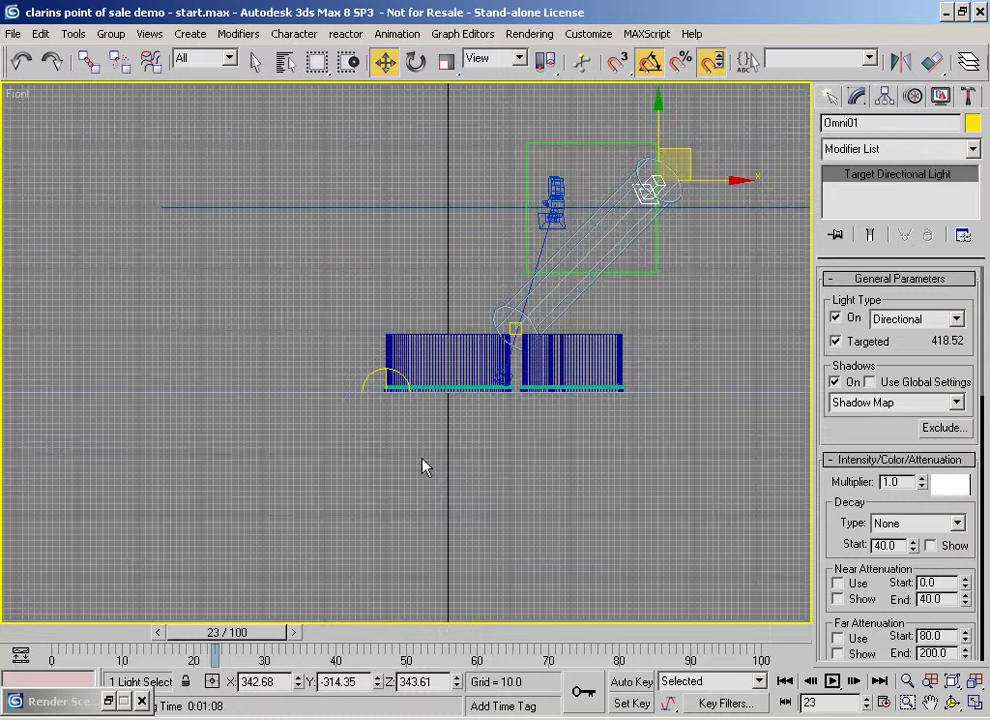
middle_click_drag(510, 328, 491, 350)
left_click(491, 350)
left_click_drag(494, 294, 489, 356)
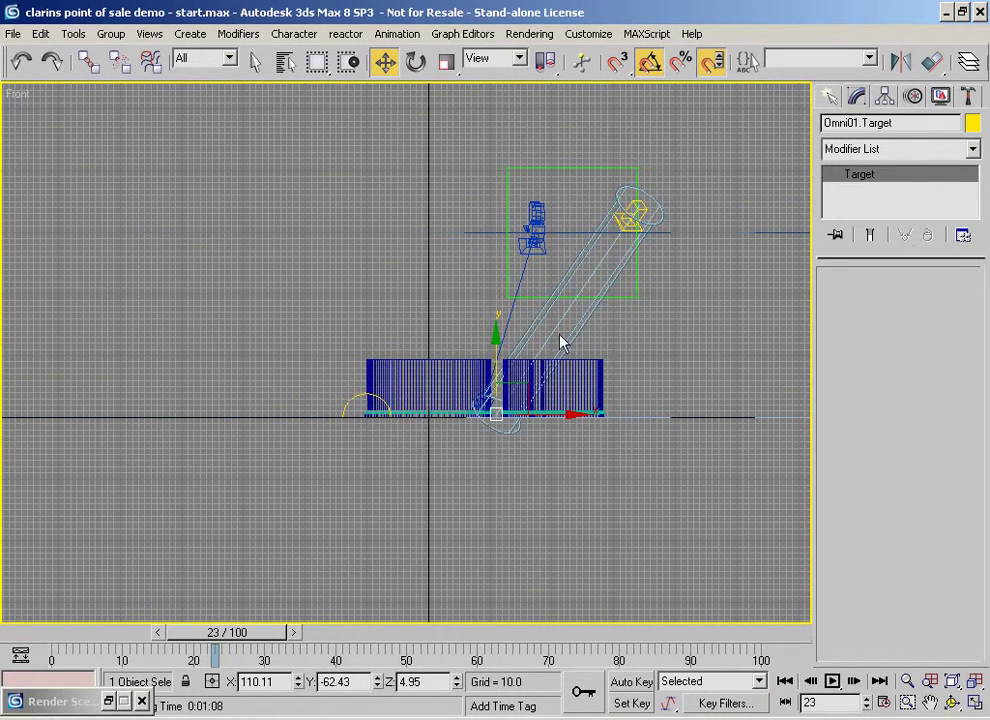
- Move the directional light back along its local Z axis, away from its target, to a target distance of about 1218
middle_click_drag(570, 358, 549, 362)
left_click(604, 219)
middle_click_drag(606, 218, 543, 256)
left_click(205, 58)
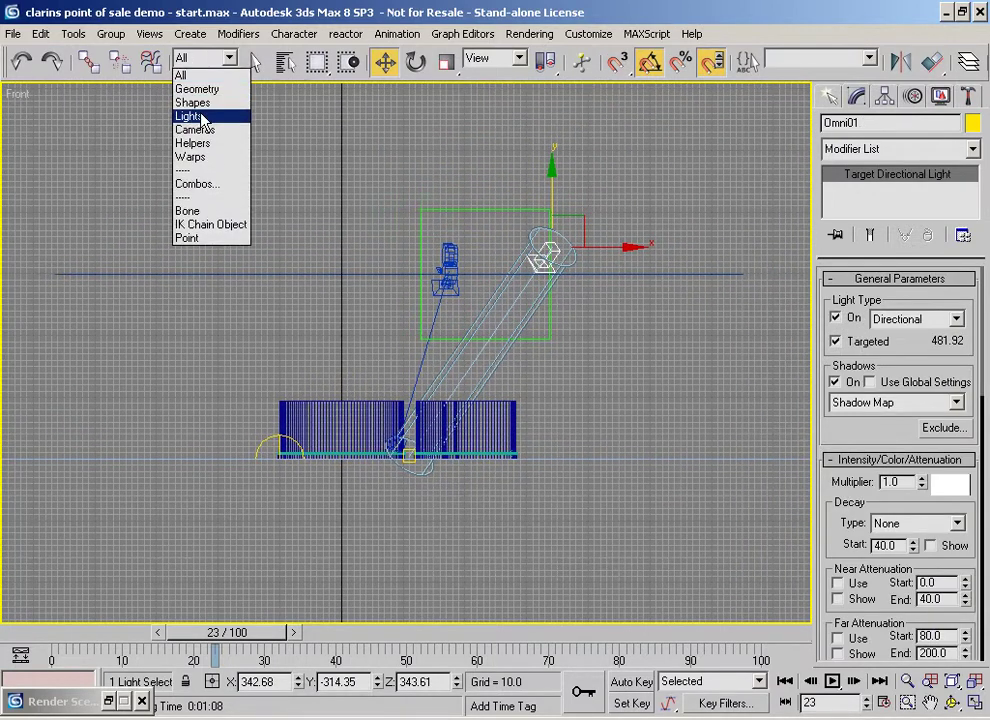
left_click(512, 60)
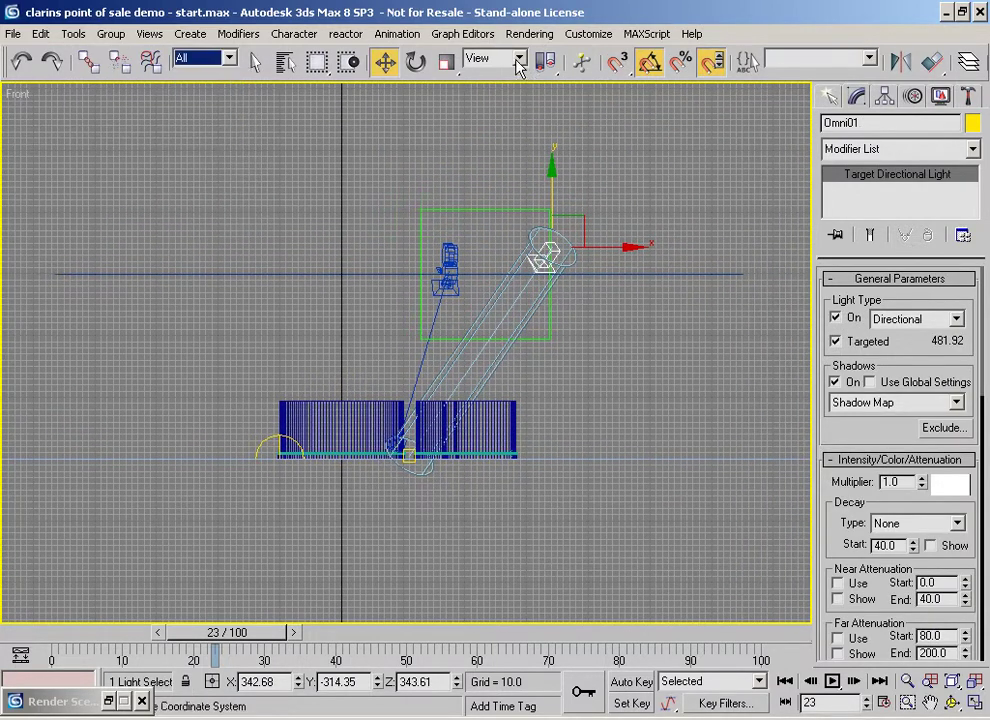
left_click(512, 60)
left_click(503, 137)
middle_click_drag(535, 195, 470, 246)
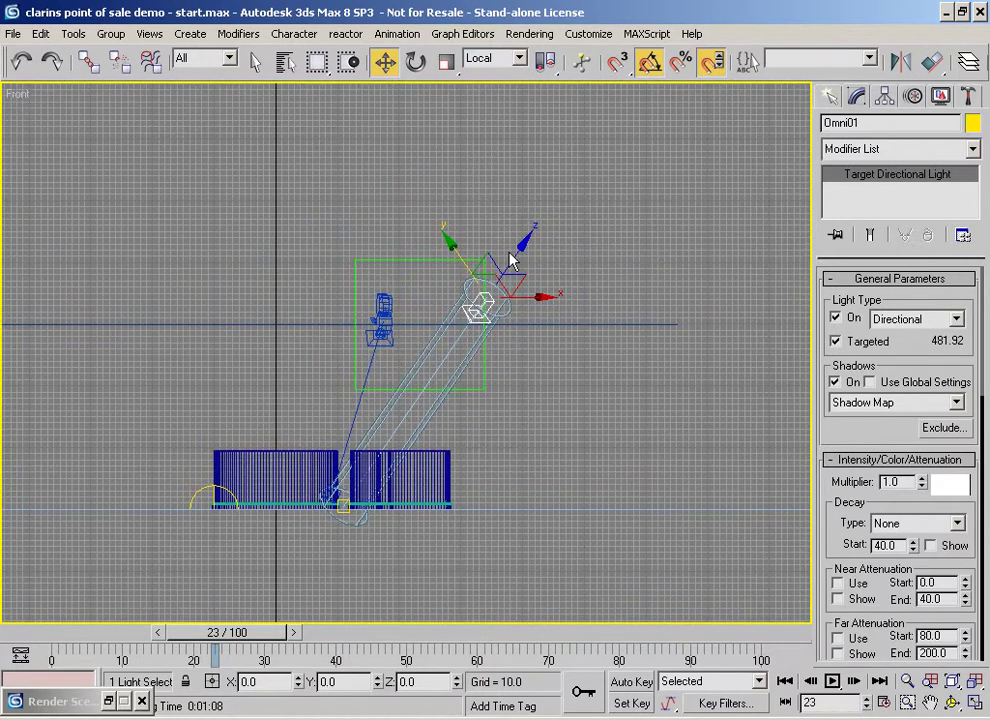
left_click_drag(482, 290, 841, 92)
middle_click_drag(653, 218, 505, 320)
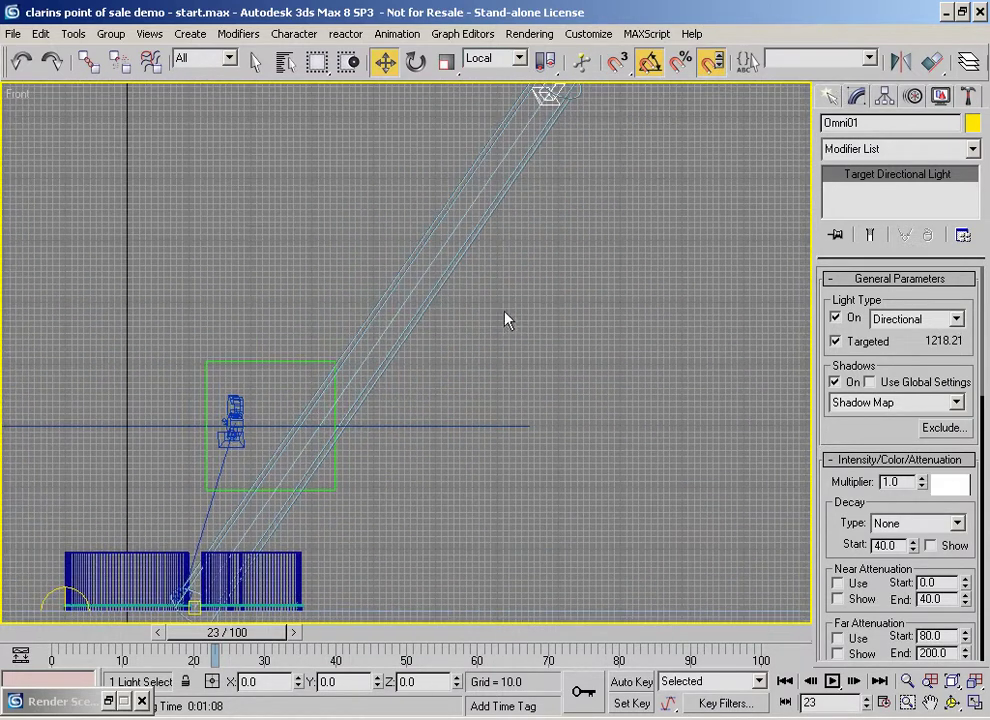
- Look through the directional light in the viewport and rename the light Direct01
right_click(27, 97)
mouse_move(42, 106)
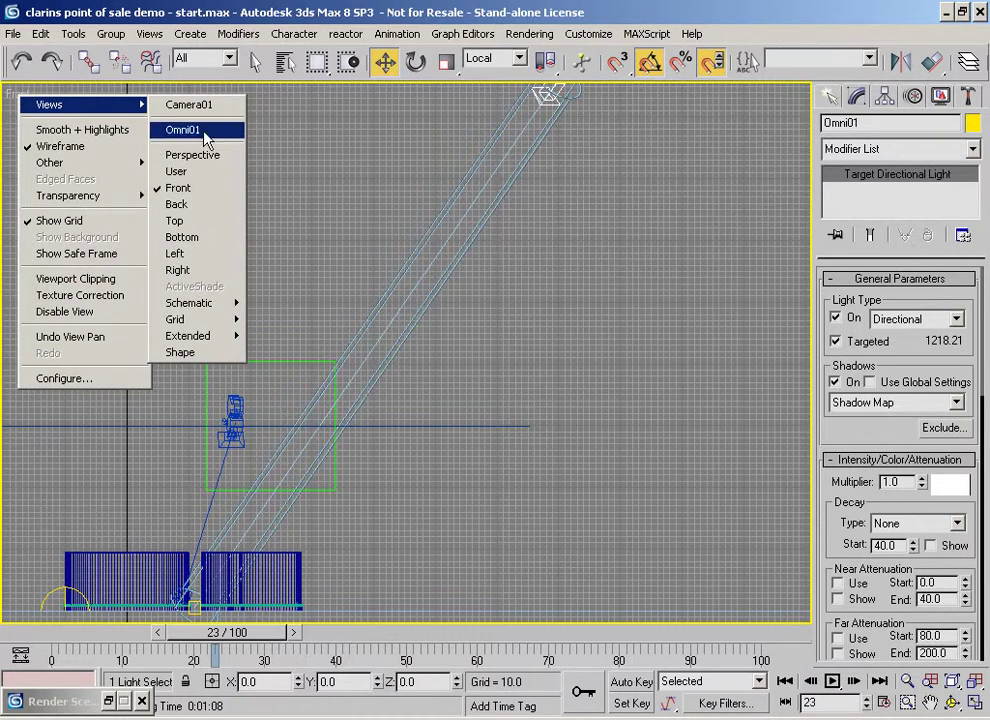
left_click(183, 130)
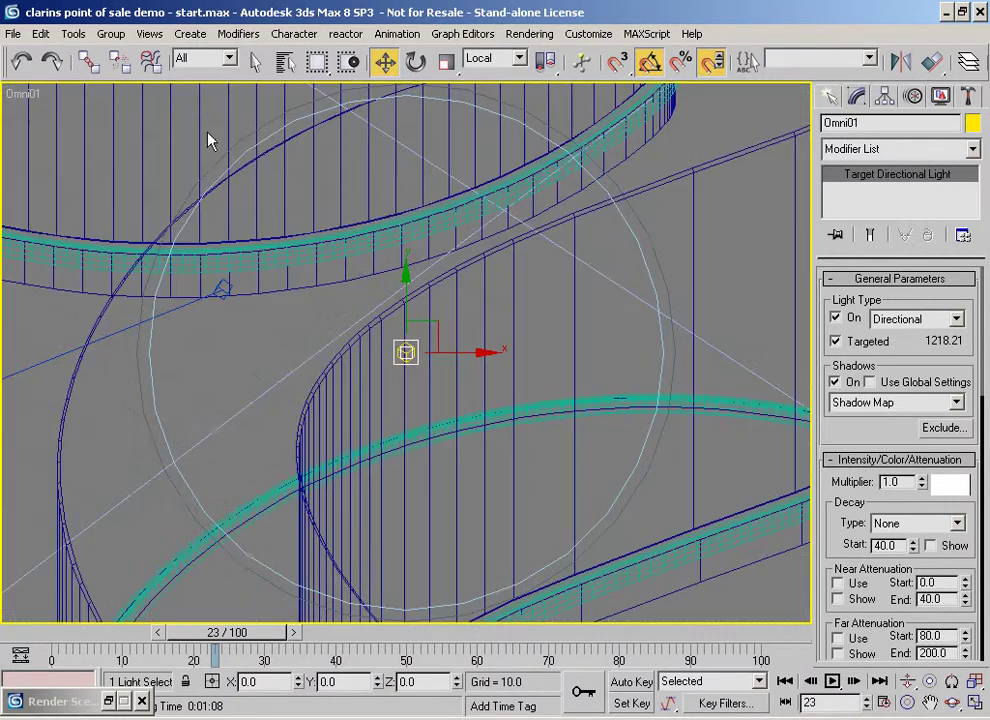
left_click(931, 123)
type("Dui")
type("i")
type("rect")
type("01")
- Widen the directional light's hotspot to 260 and falloff to 262 around both counters, and enable Overshoot
scroll(851, 504, "down", 3)
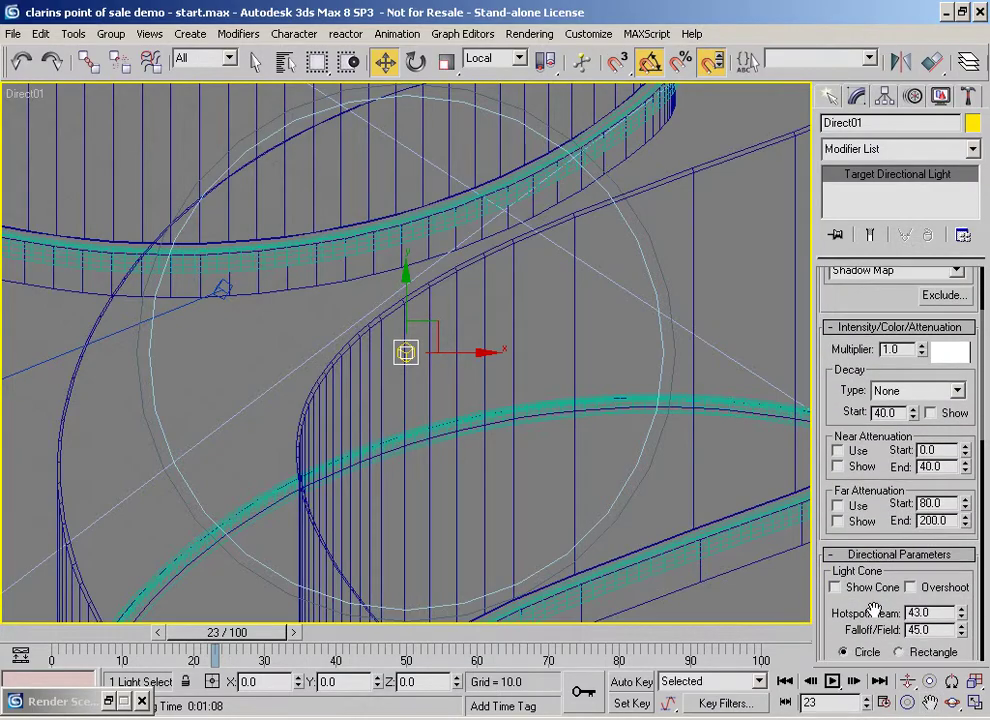
scroll(876, 592, "down", 2)
left_click_drag(961, 565, 889, 352)
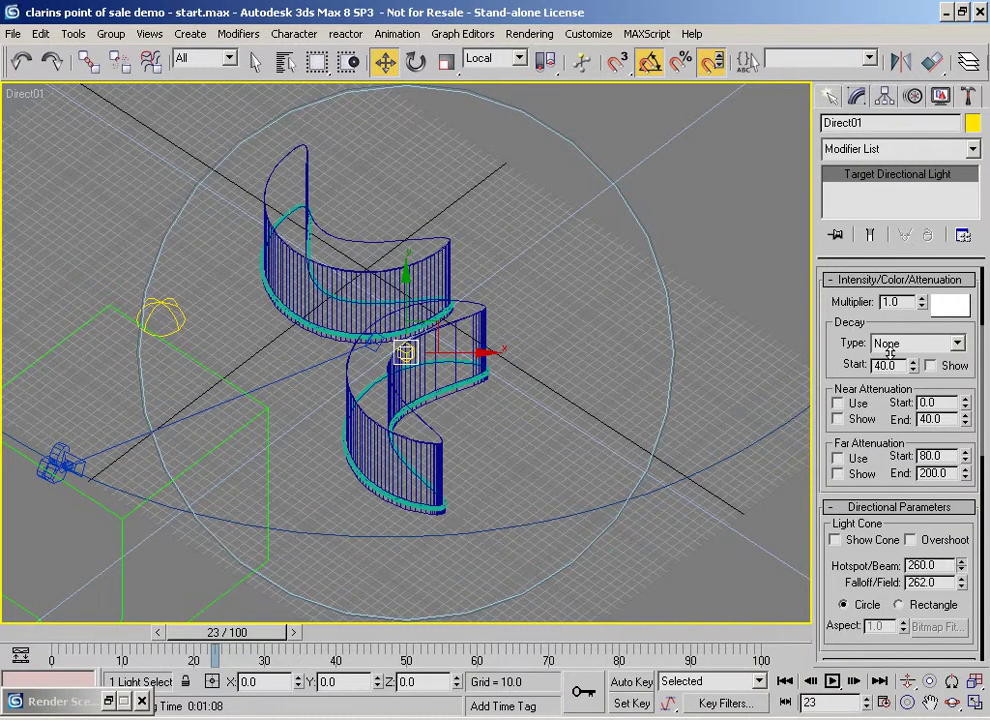
left_click(910, 539)
- Set the directional light's shadow map size to 1024 and its bias to 0.01
scroll(822, 587, "down", 5)
scroll(838, 600, "down", 4)
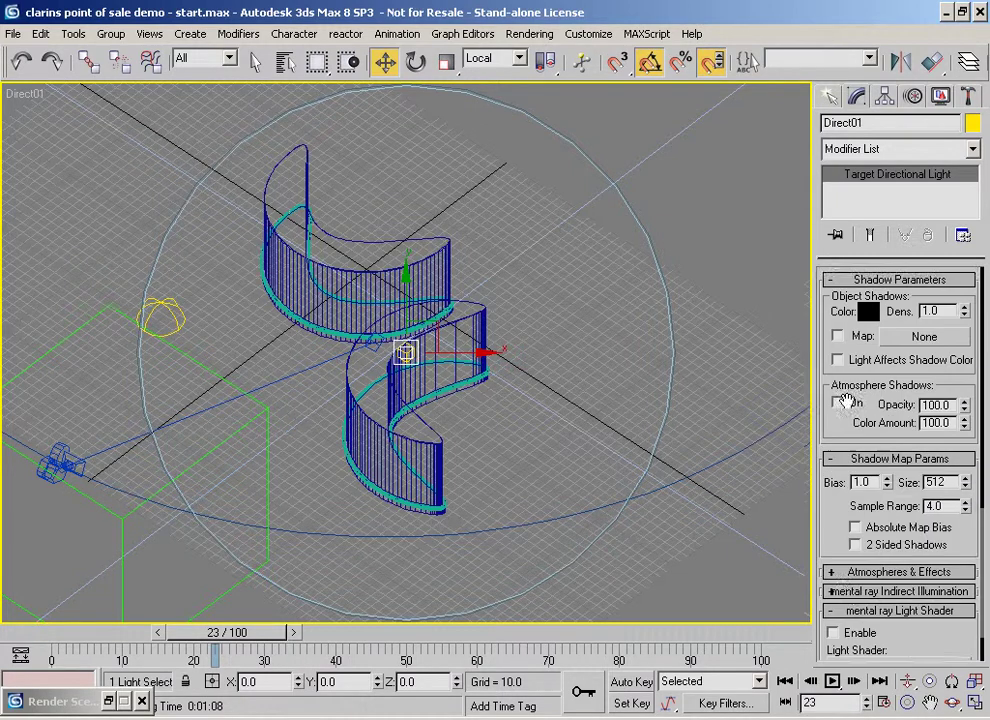
scroll(829, 445, "down", 1)
double_click(937, 416)
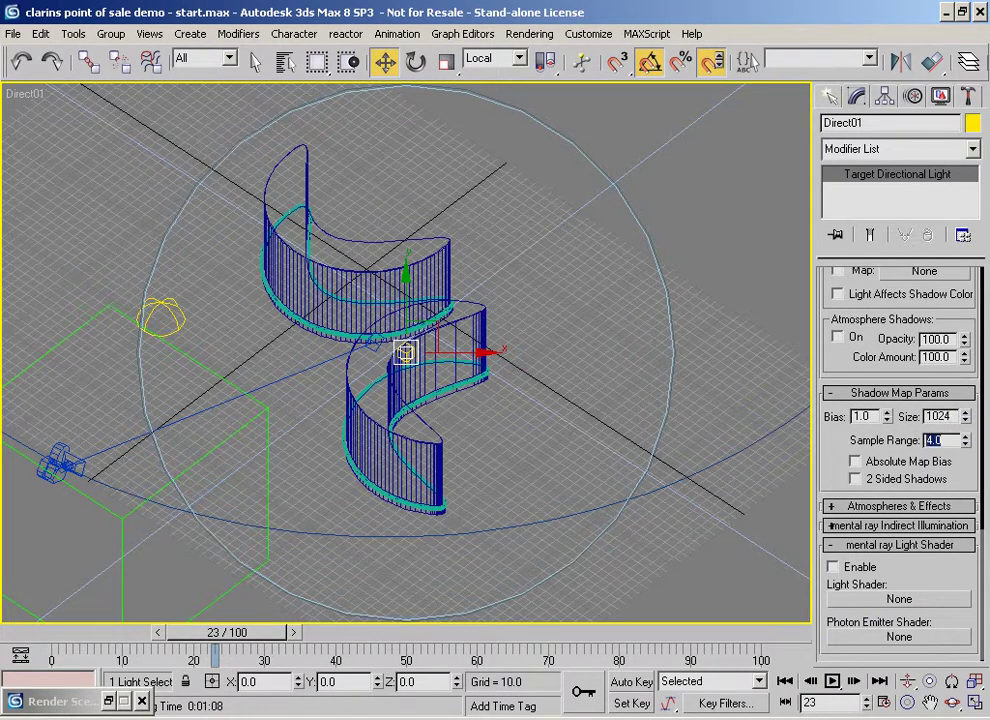
key("Tab")
type(".01")
key("Return")
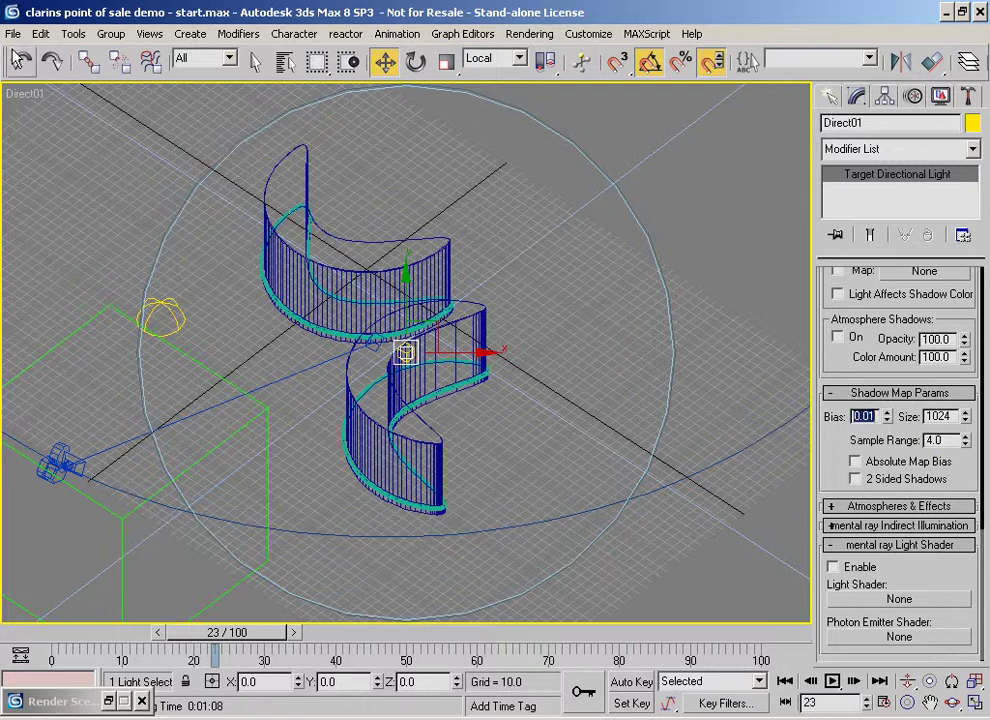
- Test-render the Camera01 view at frame 23 to check the counters' shadows, and stop the render before it completes
right_click(22, 93)
mouse_move(68, 112)
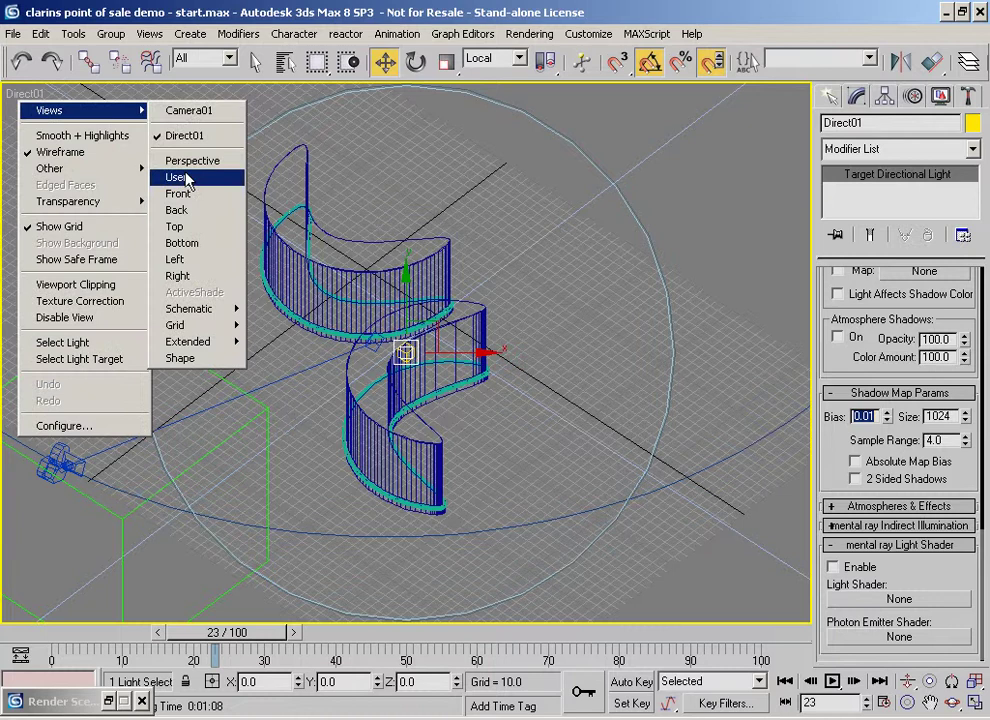
left_click(192, 112)
scroll(927, 65, "down", 3)
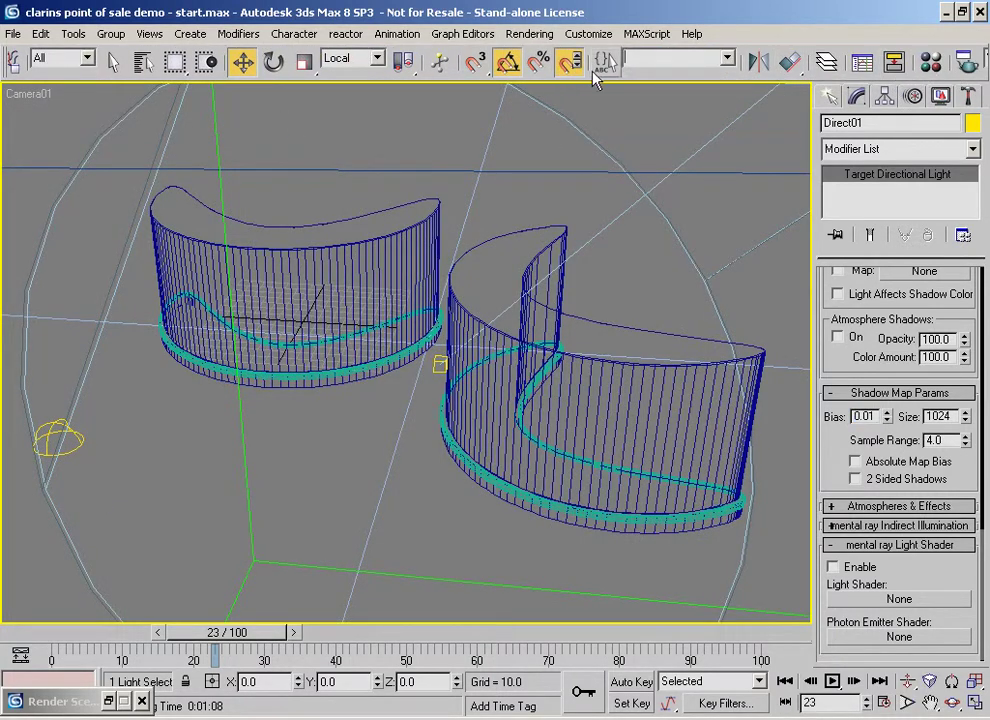
scroll(728, 72, "down", 2)
left_click(958, 64)
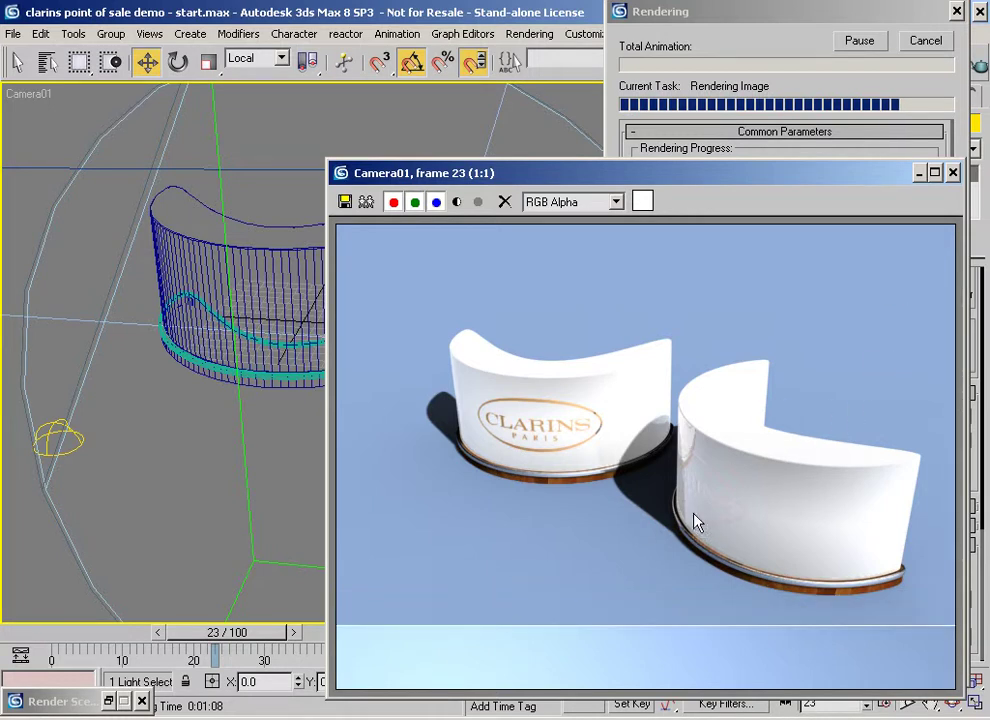
left_click(924, 41)
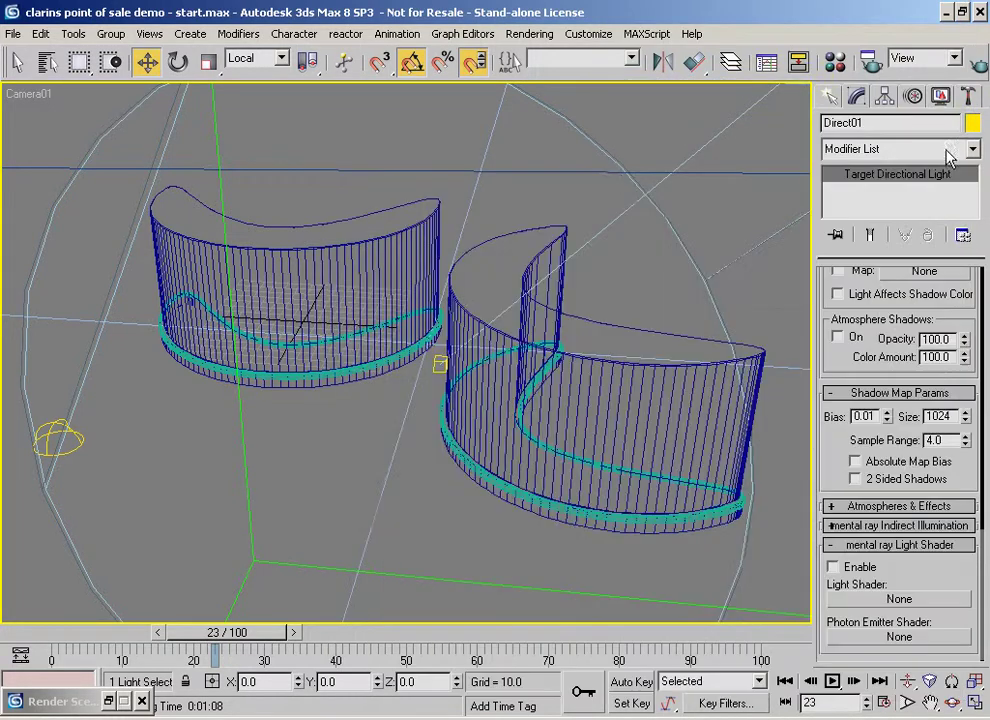
- Move the directional light across to the other side of the camera in the Top view, to about X -166, Y -808, using View coordinates
key("t")
scroll(227, 467, "up", 3)
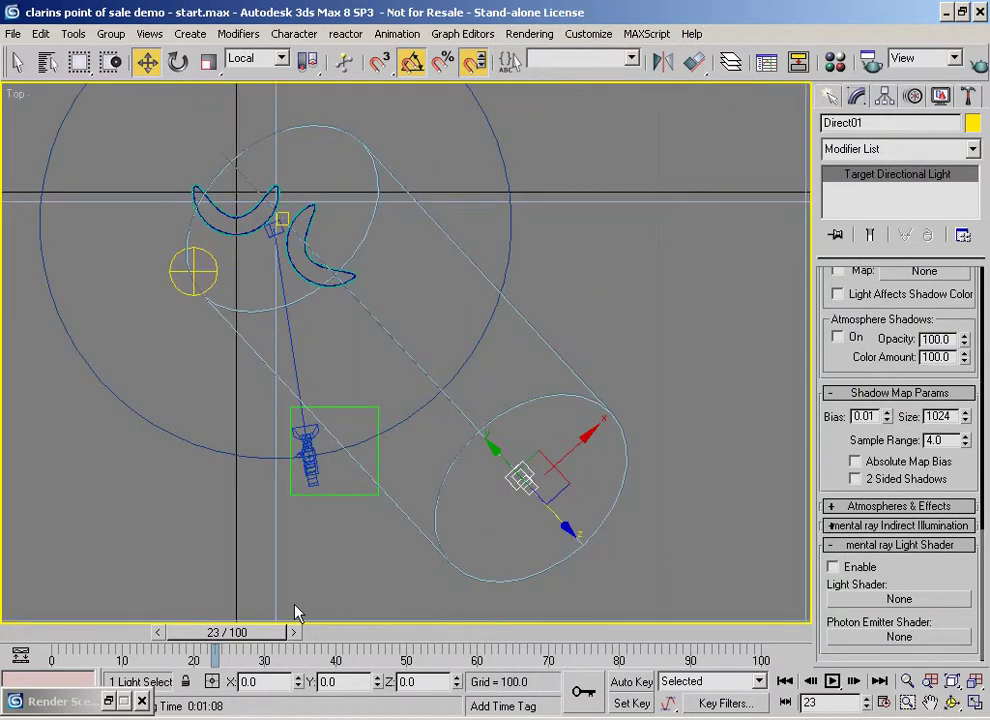
left_click(258, 57)
left_click(240, 76)
left_click_drag(566, 455, 219, 497)
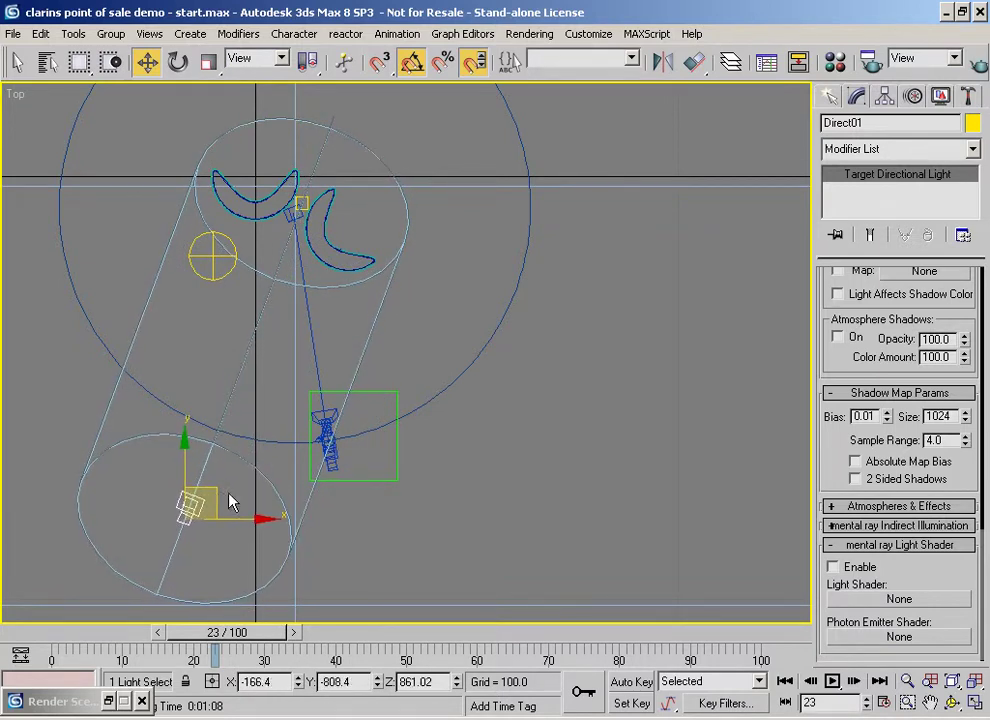
- Shift the camera along its circular path at frame 23 to about X 232, Y -619, and go to frame 0
left_click(337, 468)
left_click_drag(360, 438, 381, 421)
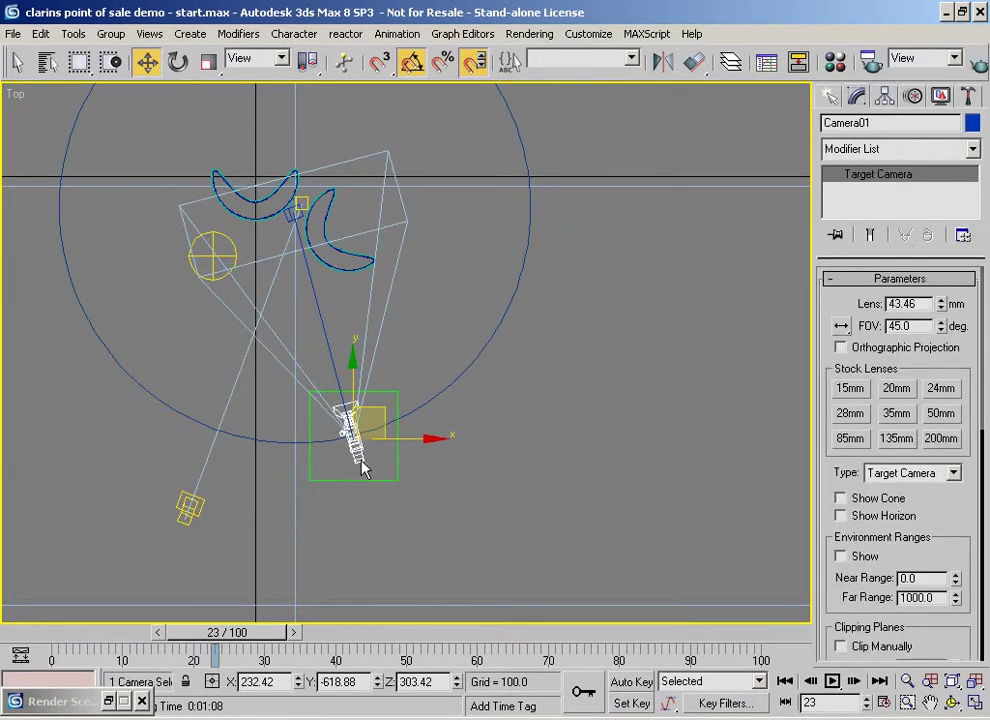
left_click_drag(157, 655, 3, 547)
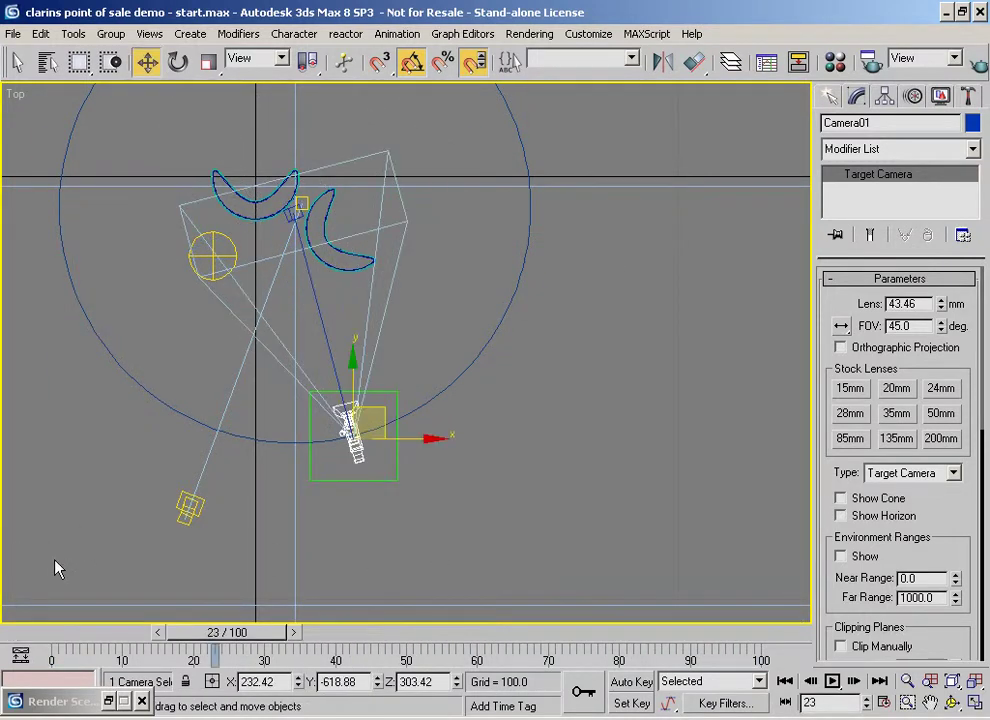
left_click(40, 640)
middle_click_drag(192, 368, 336, 471)
scroll(334, 457, "down", 3)
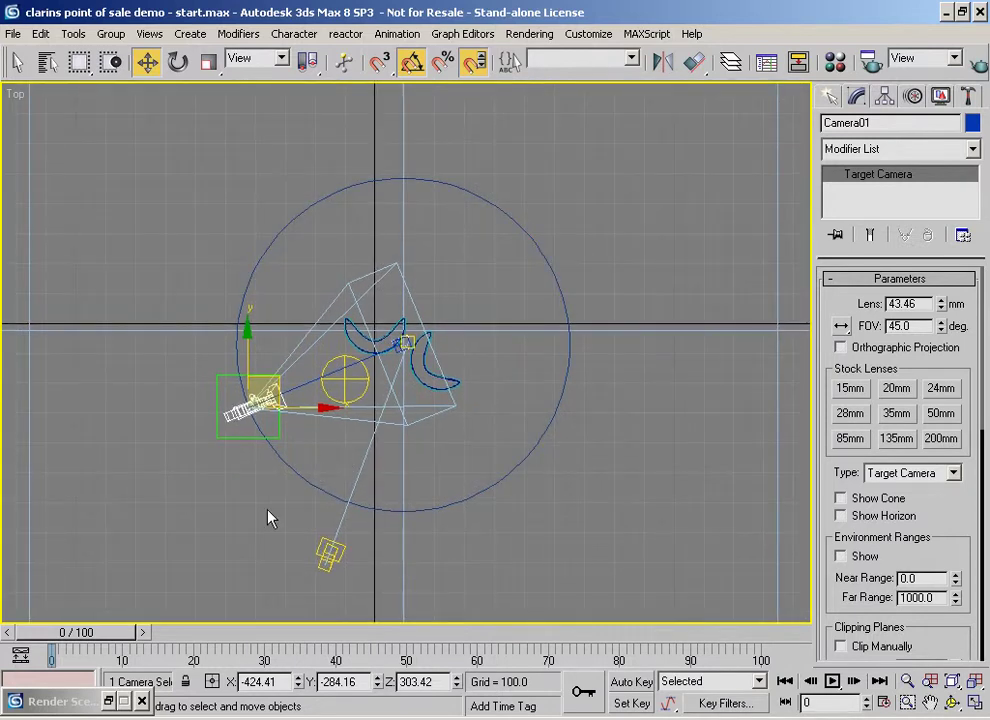
- Scrub between frames 0, 1 and 100 to compare the camera's start and end positions on the circular path
left_click_drag(82, 636, 829, 617)
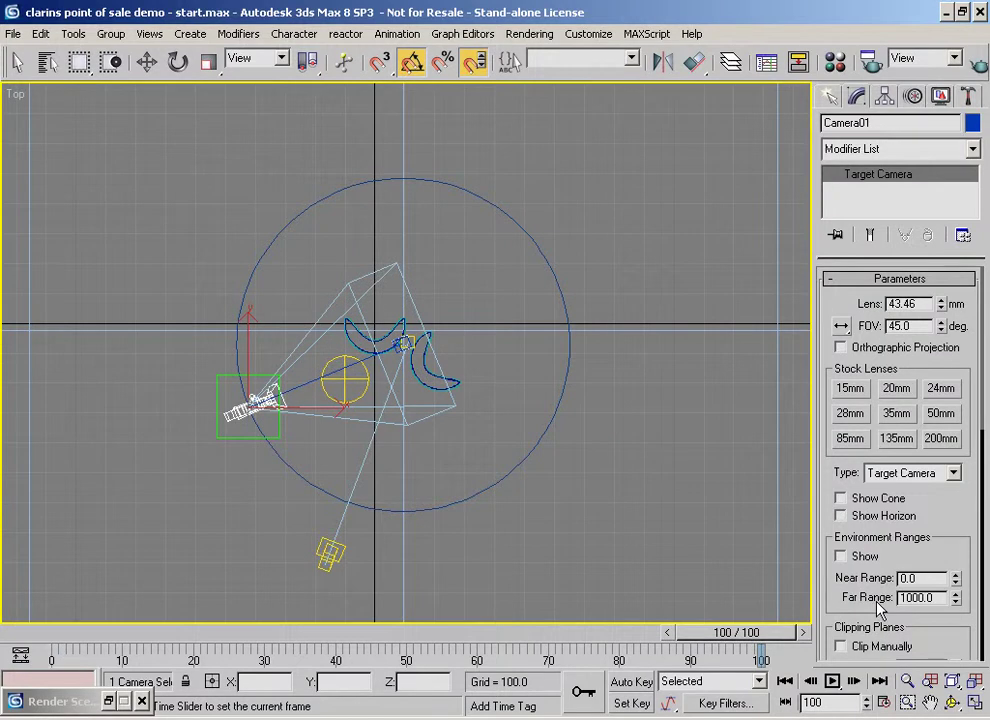
key("w")
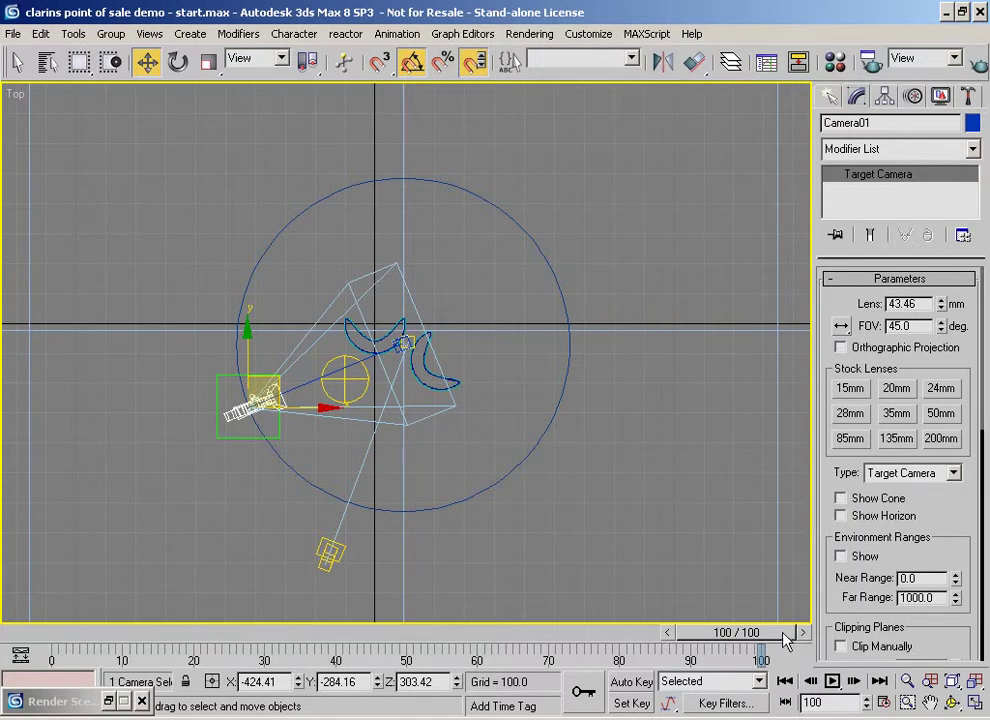
left_click_drag(737, 632, 5, 630)
left_click_drag(5, 636, 75, 636)
key("w")
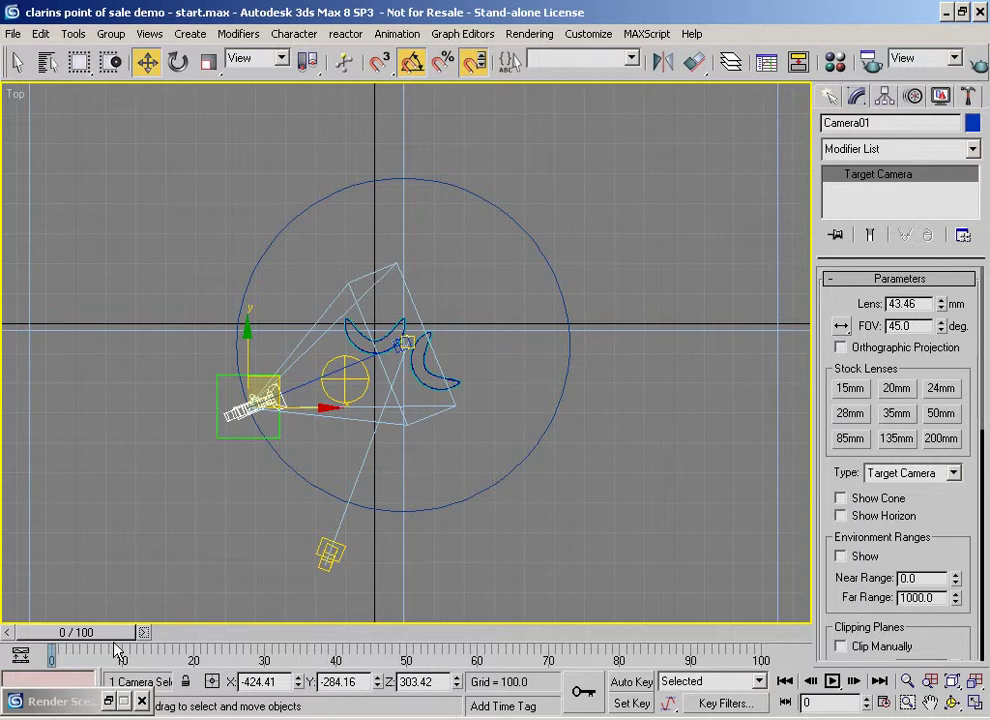
left_click(143, 632)
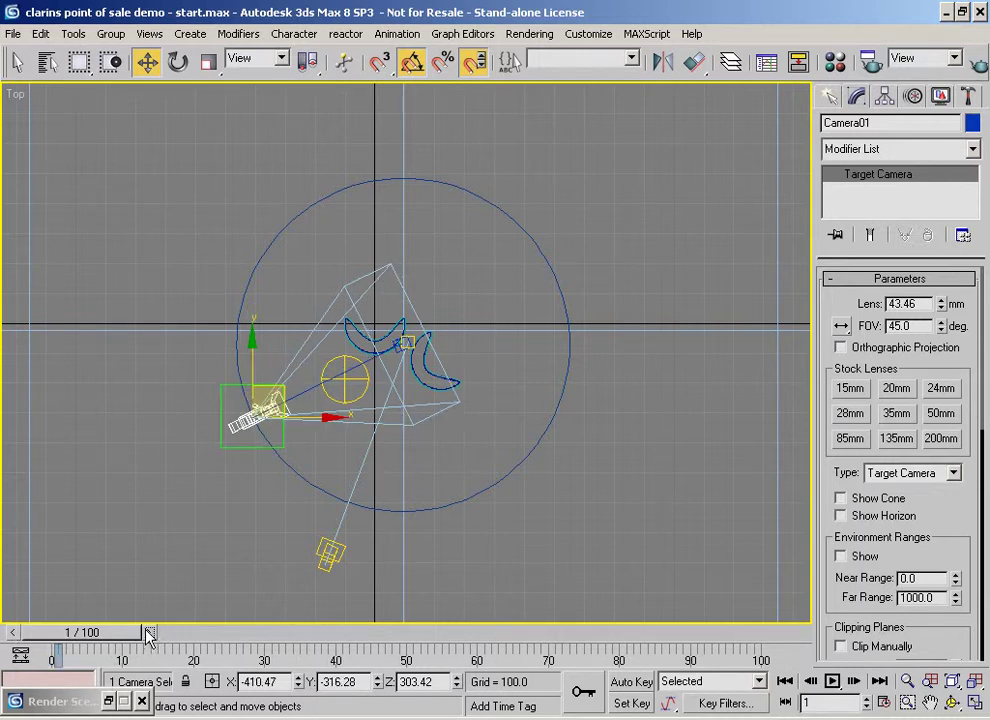
left_click_drag(116, 634, 790, 665)
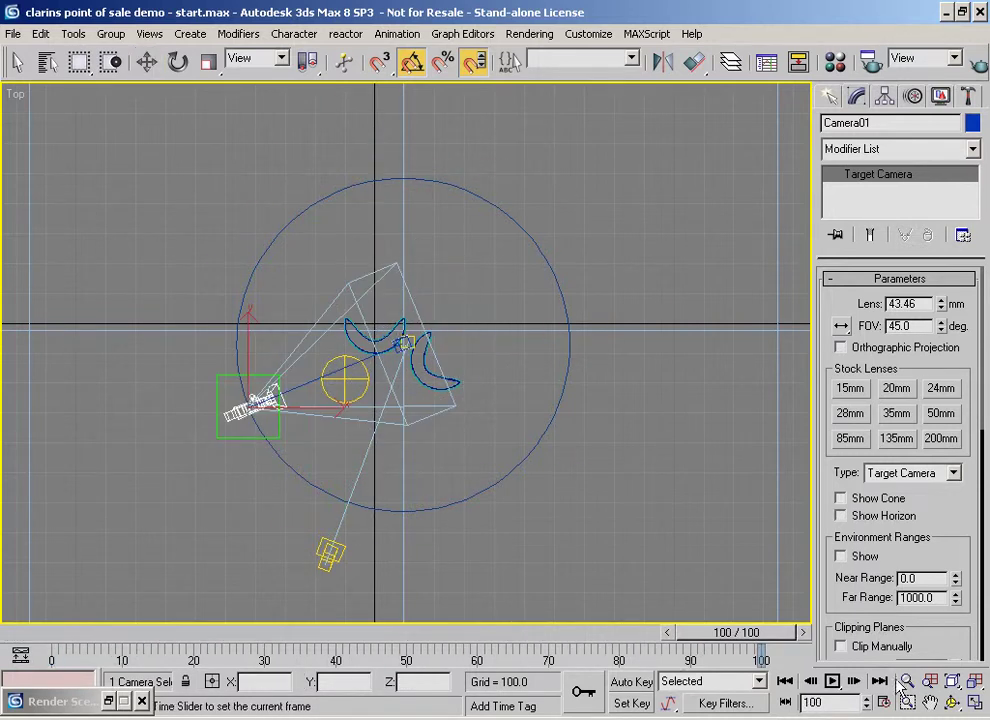
key("w")
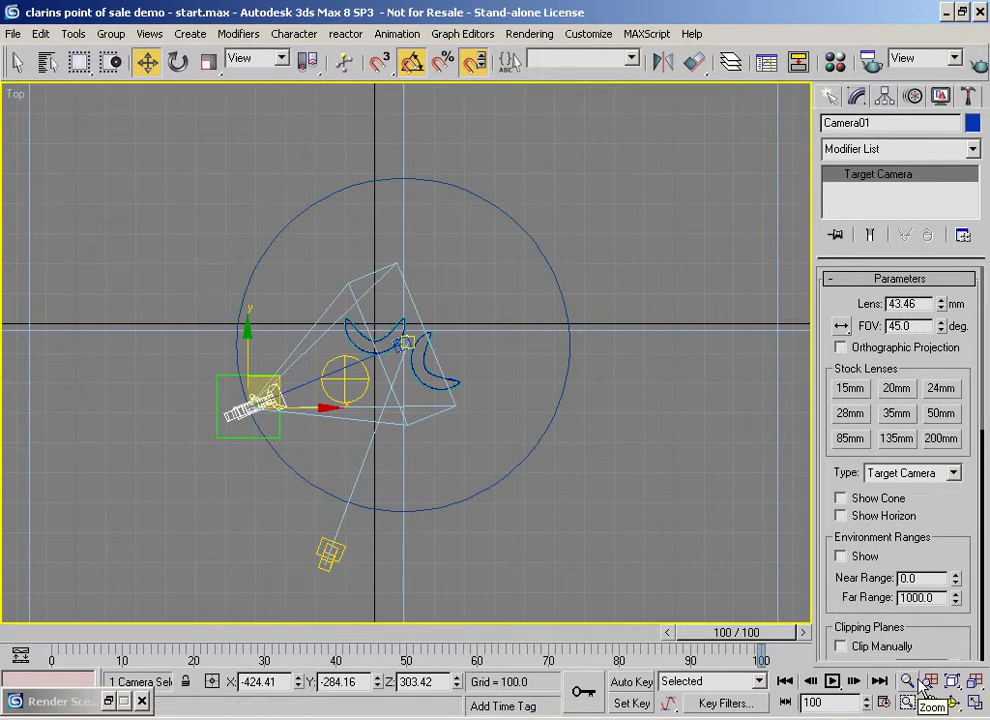
left_click_drag(737, 632, 40, 632)
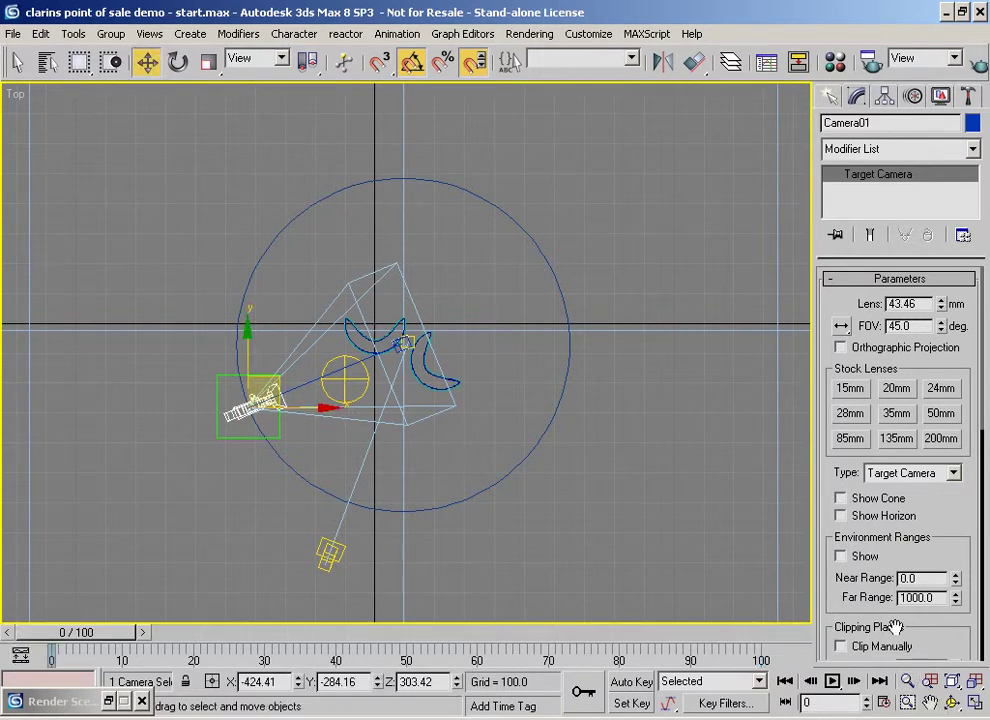
left_click(789, 638)
left_click_drag(780, 636, 22, 579)
left_click(143, 633)
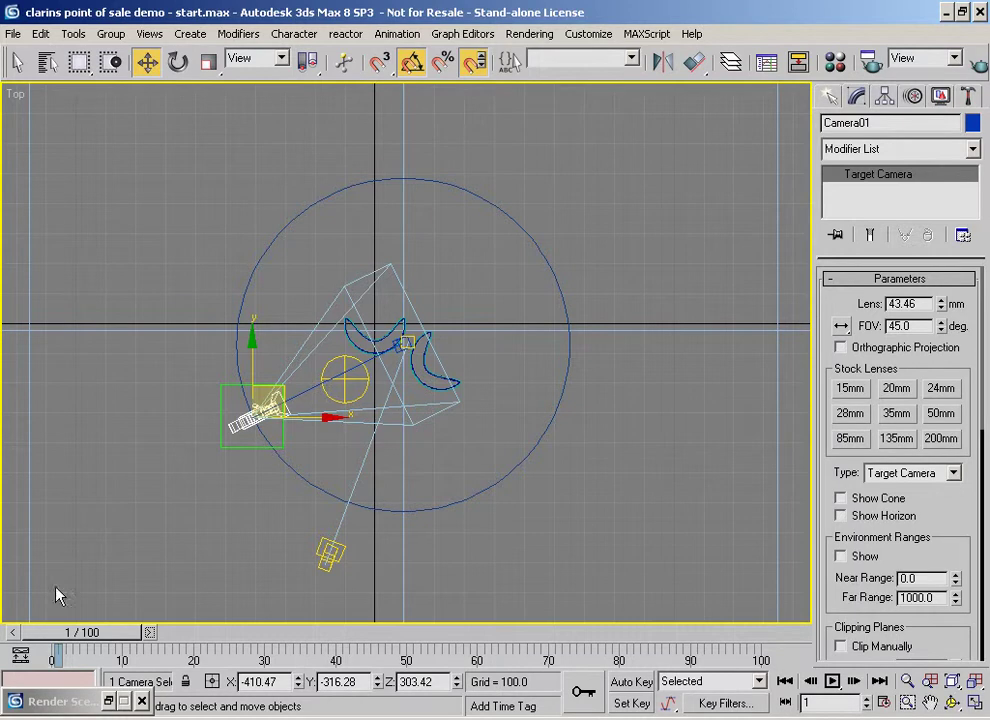
left_click(16, 633)
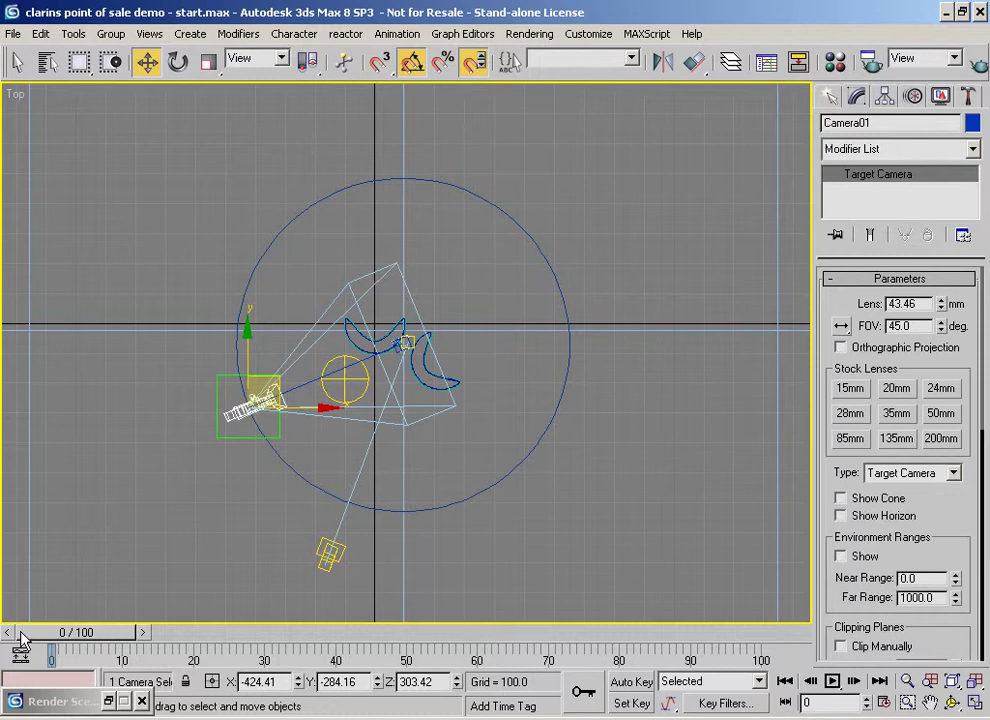
left_click(145, 634)
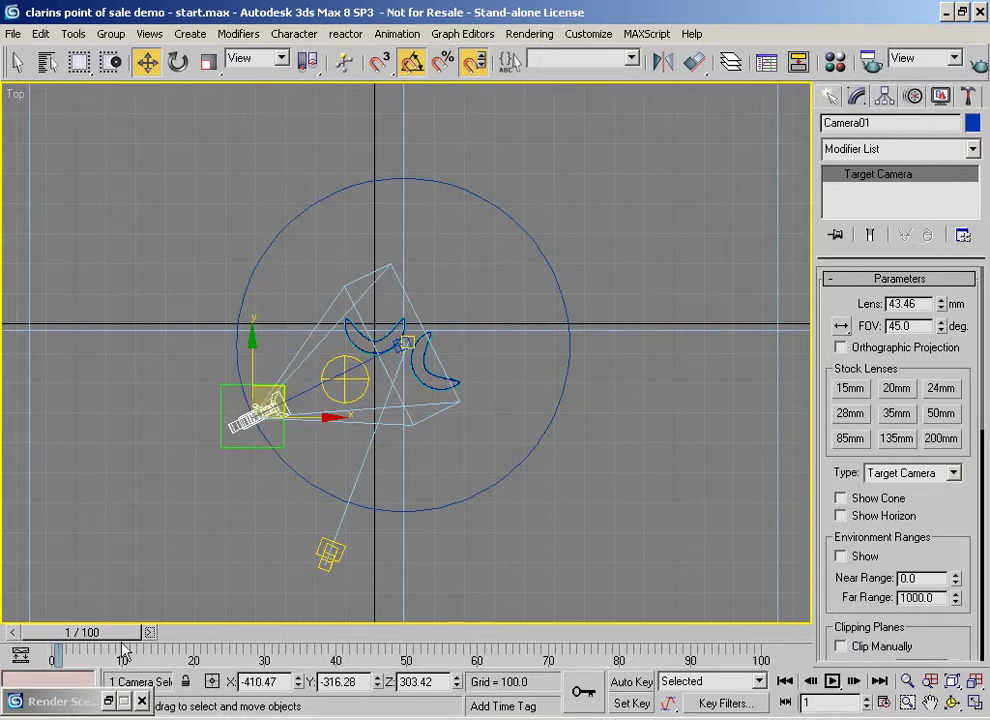
left_click_drag(100, 632, 414, 681)
left_click_drag(412, 632, 737, 632)
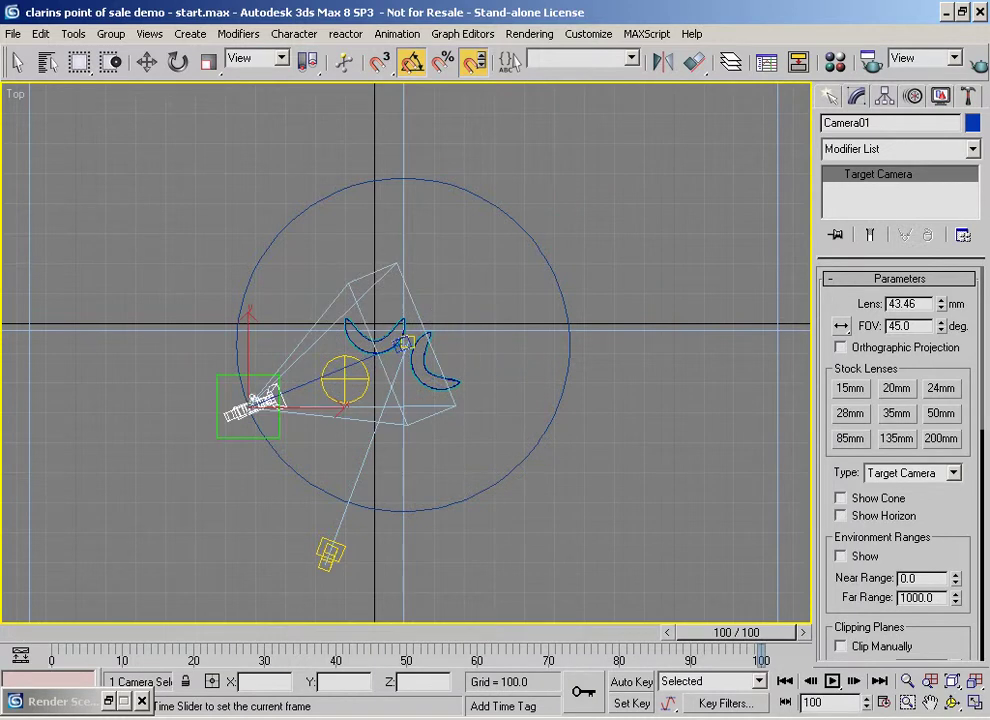
key("w")
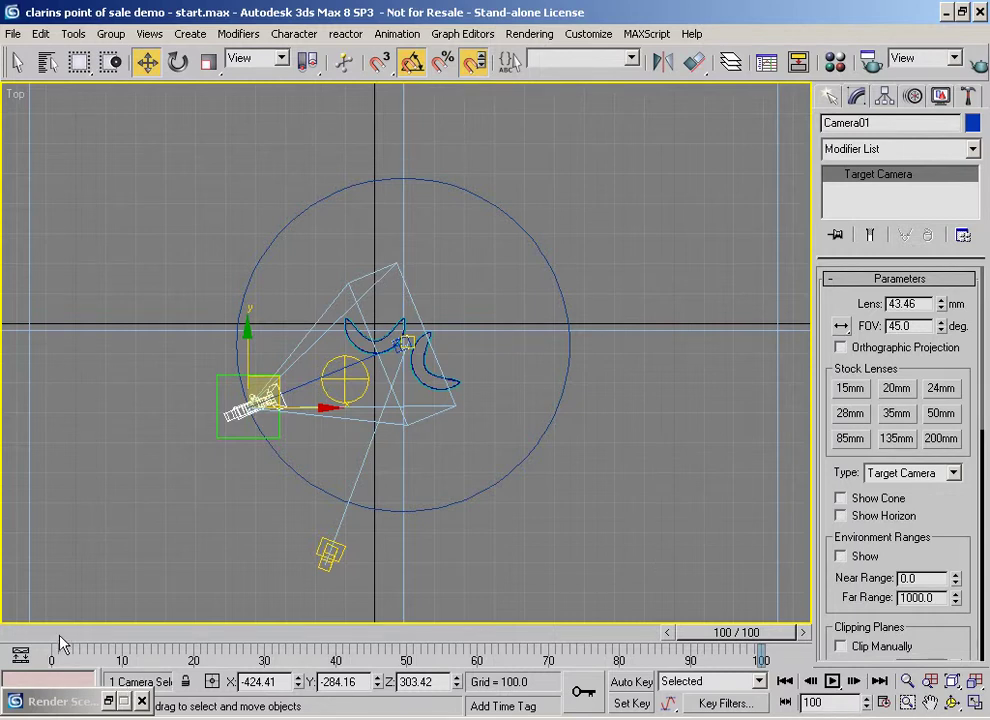
- Switch the viewport to the Camera01 view and set the current frame to 1
key("Home")
key("c")
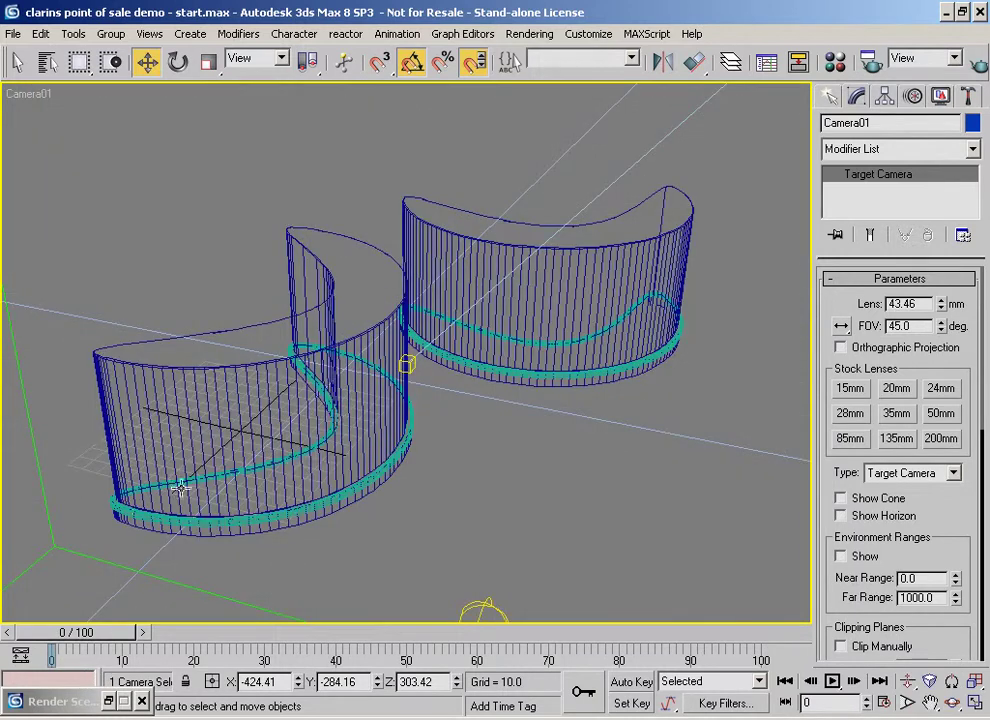
mouse_move(60, 633)
left_mouse_down()
mouse_move(47, 639)
mouse_move(63, 640)
left_mouse_up()
key("w")
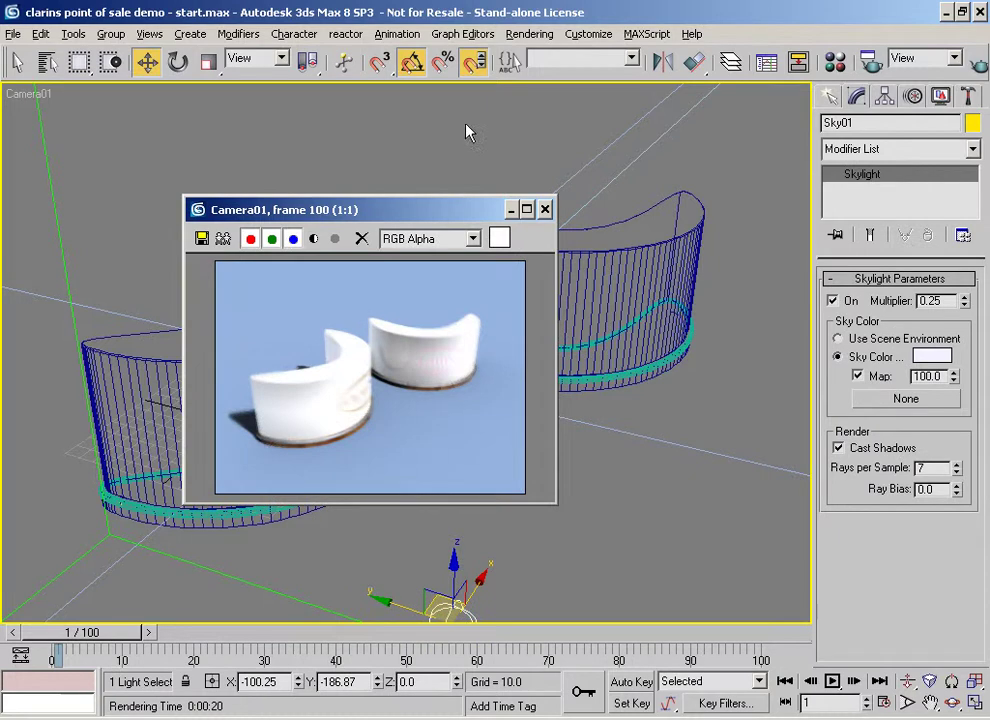
- Play the rendered clarins point of sale demo.avi from the render output file settings, and close the player, render settings and rendered frame window
left_click(871, 59)
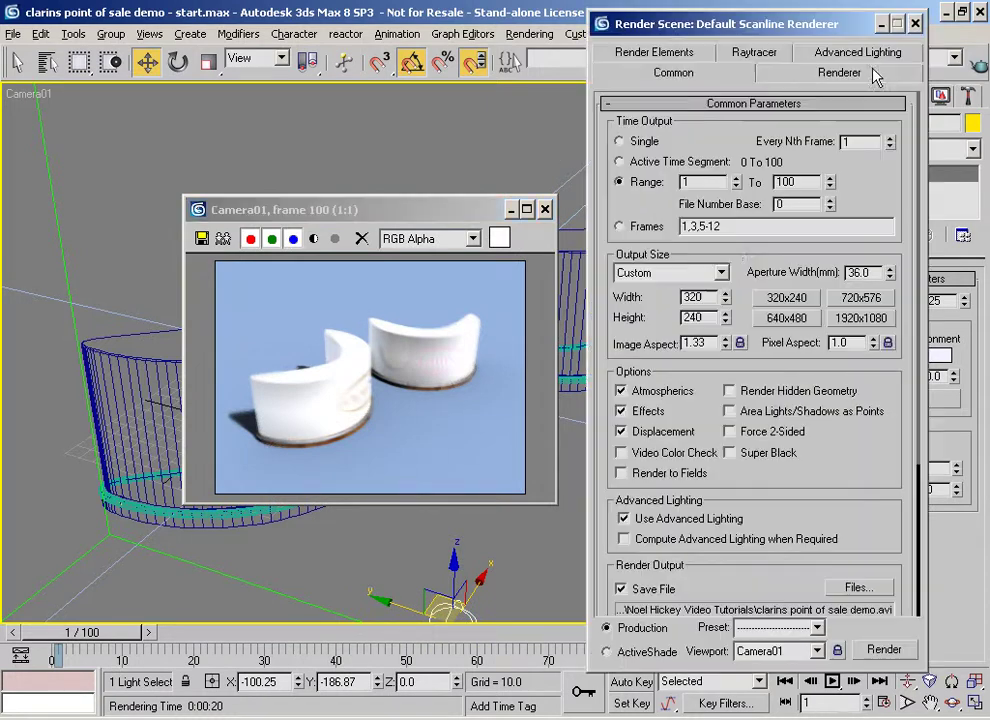
scroll(818, 488, "down", 2)
scroll(818, 488, "down", 3)
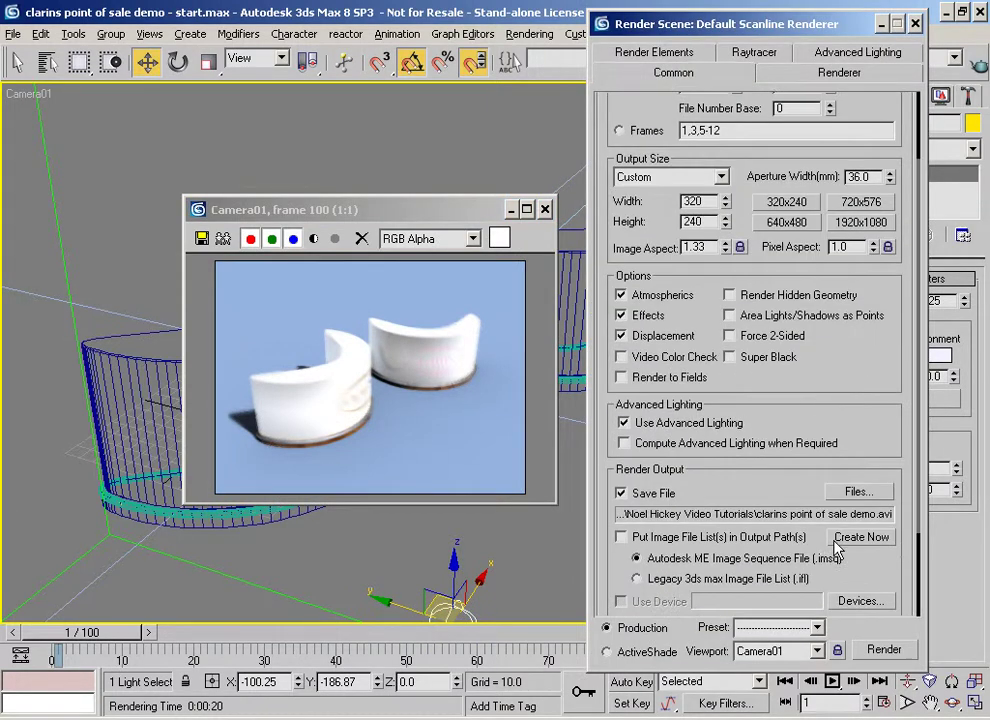
left_click(859, 491)
left_click(248, 520)
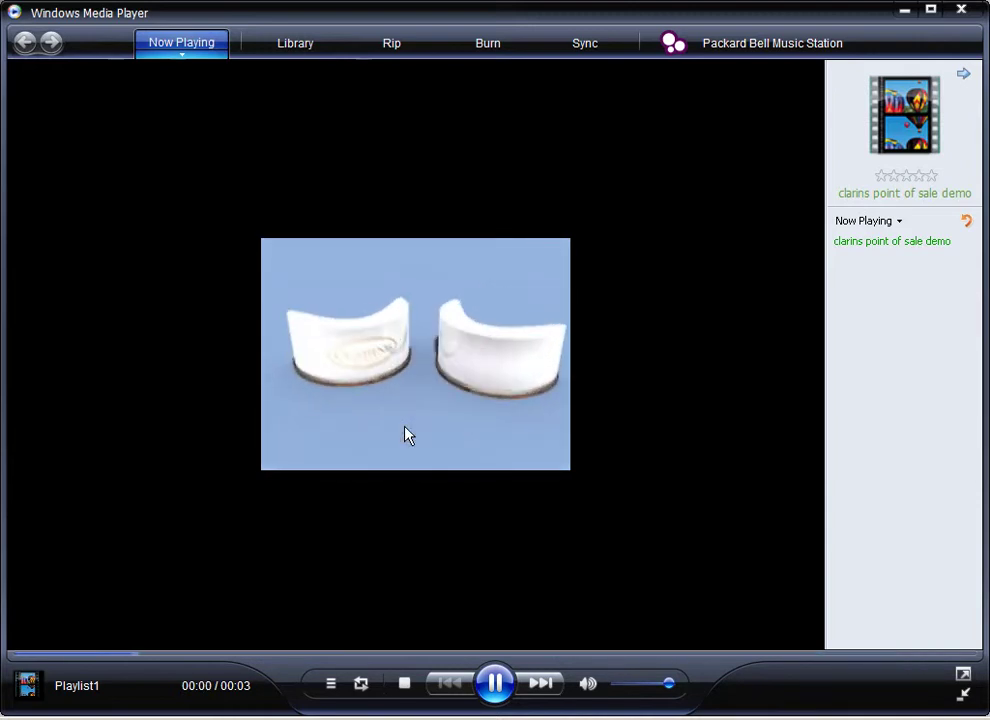
left_click(962, 11)
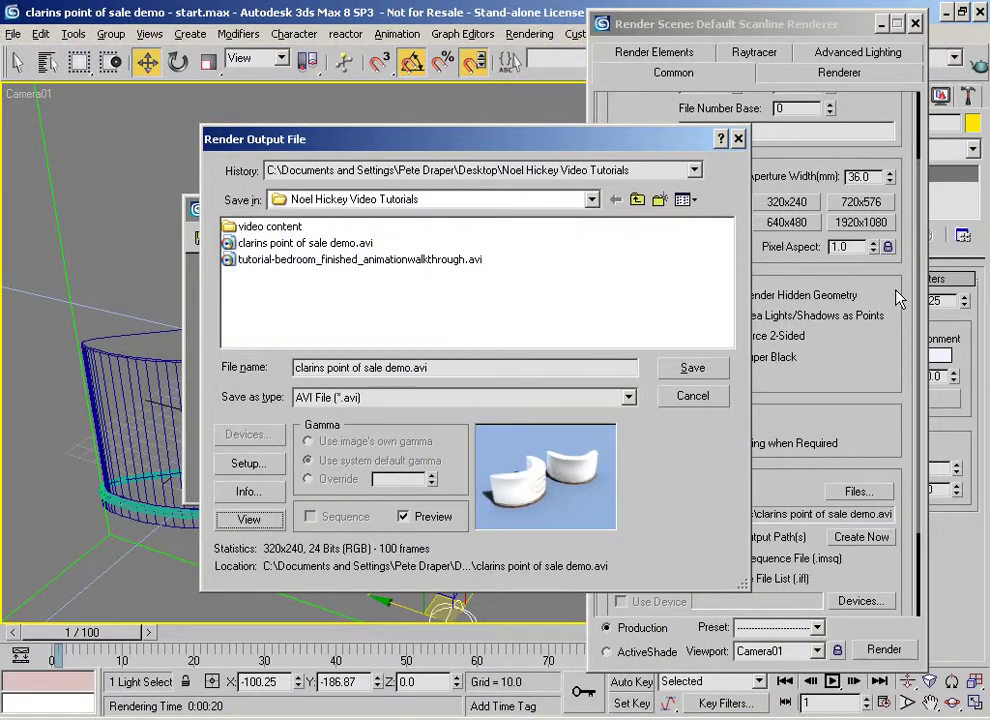
left_click(708, 404)
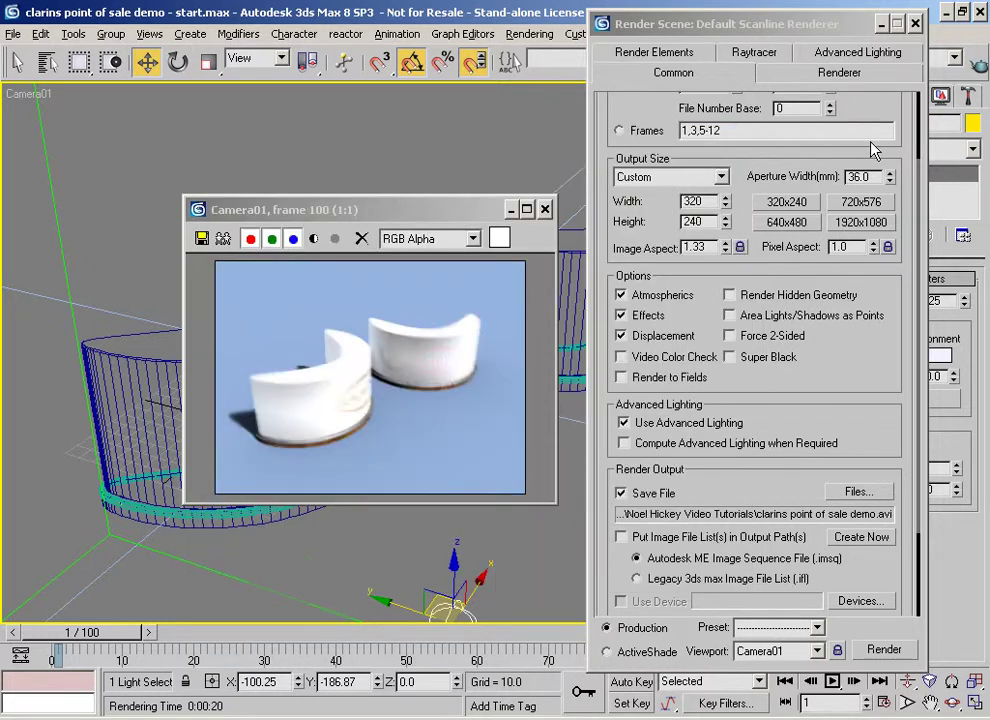
left_click(914, 23)
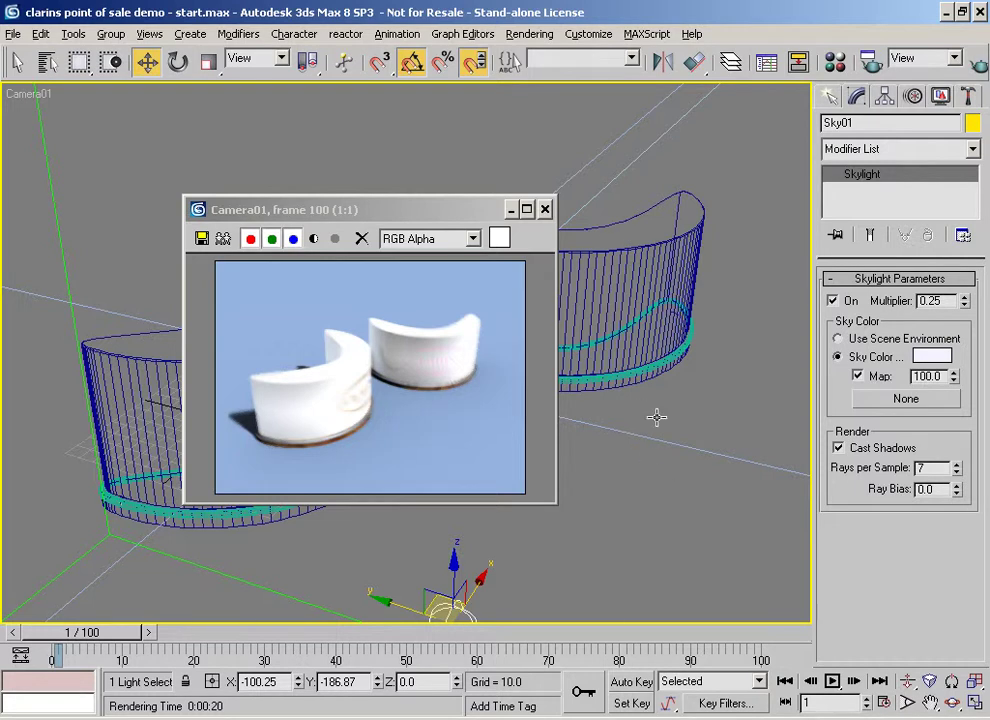
left_click(545, 209)
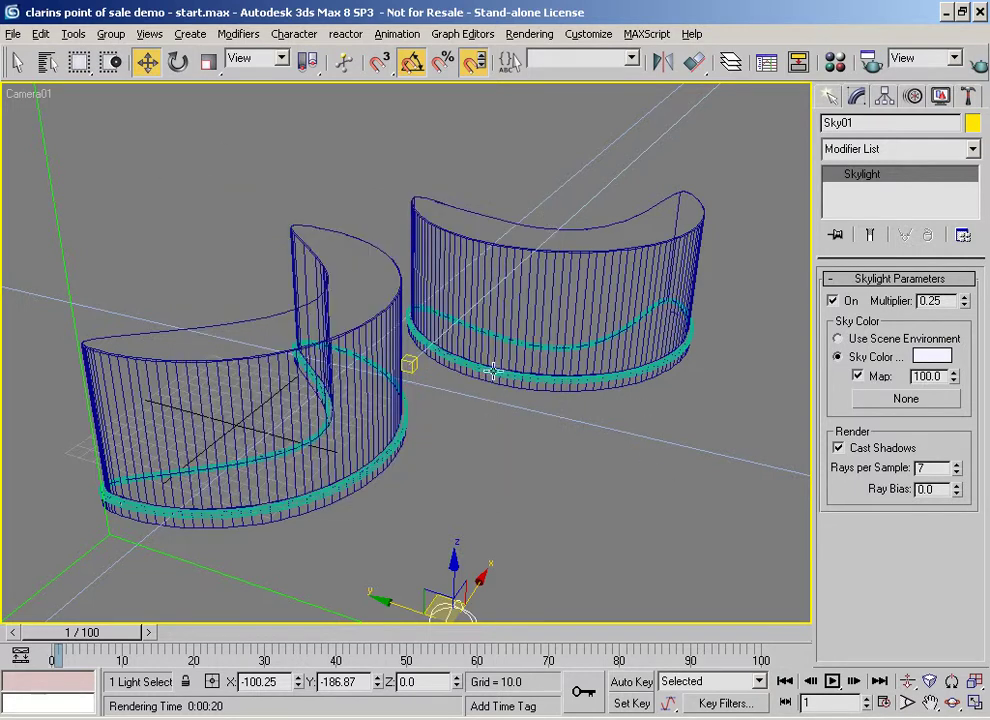
- Extend the animation's end time to frame 200 without rescaling the existing keys
right_click(816, 677)
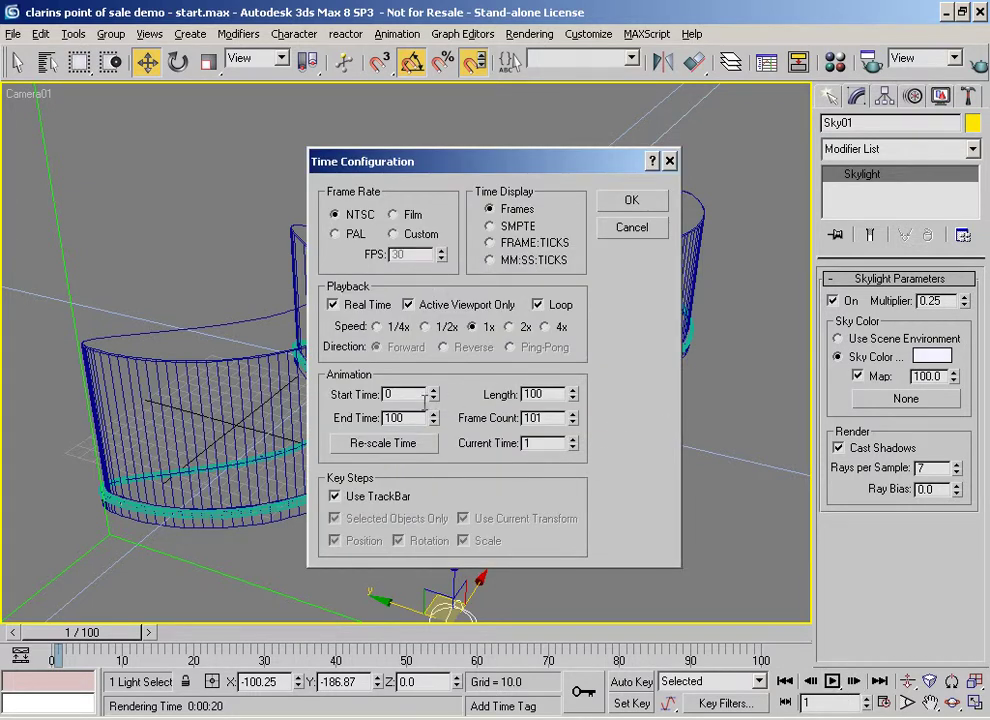
left_click_drag(418, 420, 368, 427)
type("200")
key("Return")
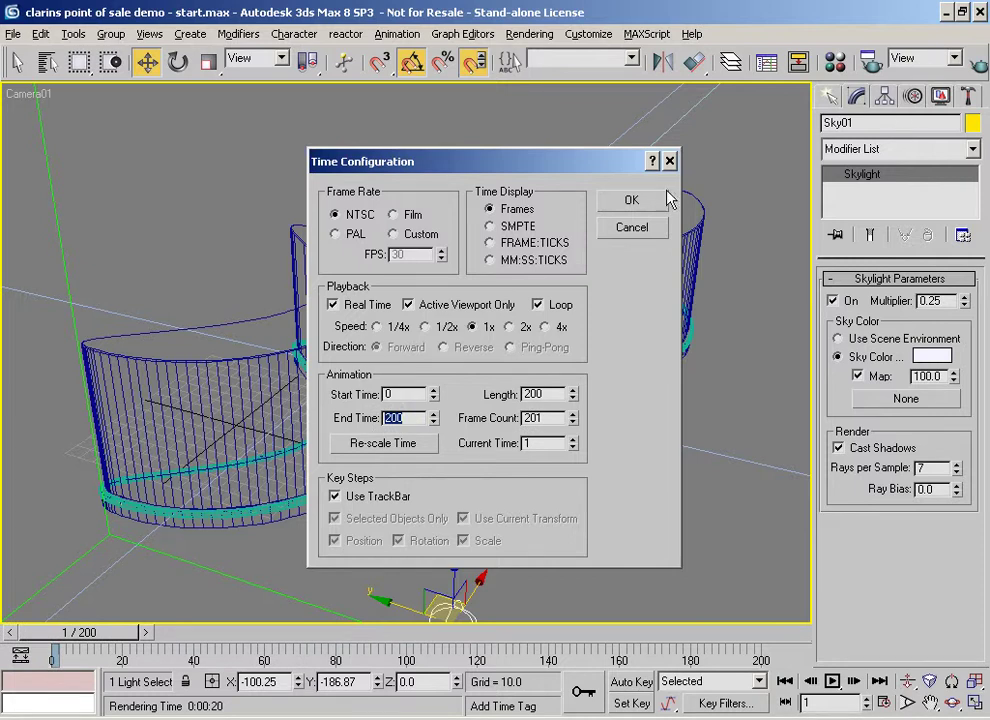
left_click(628, 206)
- Select the Dummy camera helper in the Top view and move its end key from frame 100 to frame 200
key("t")
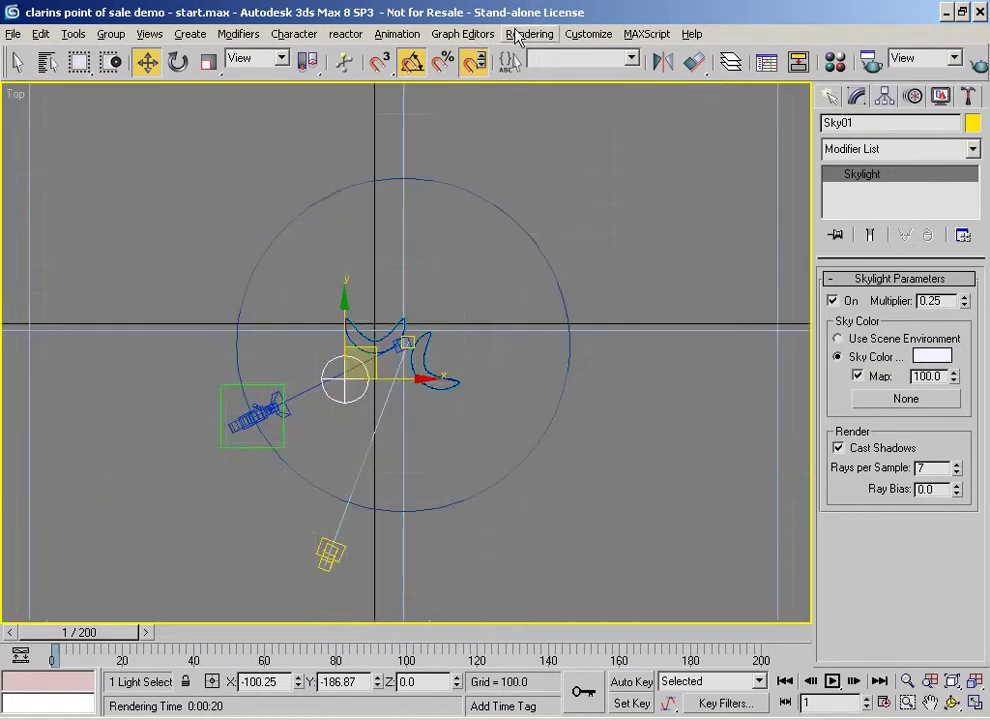
left_click(232, 446)
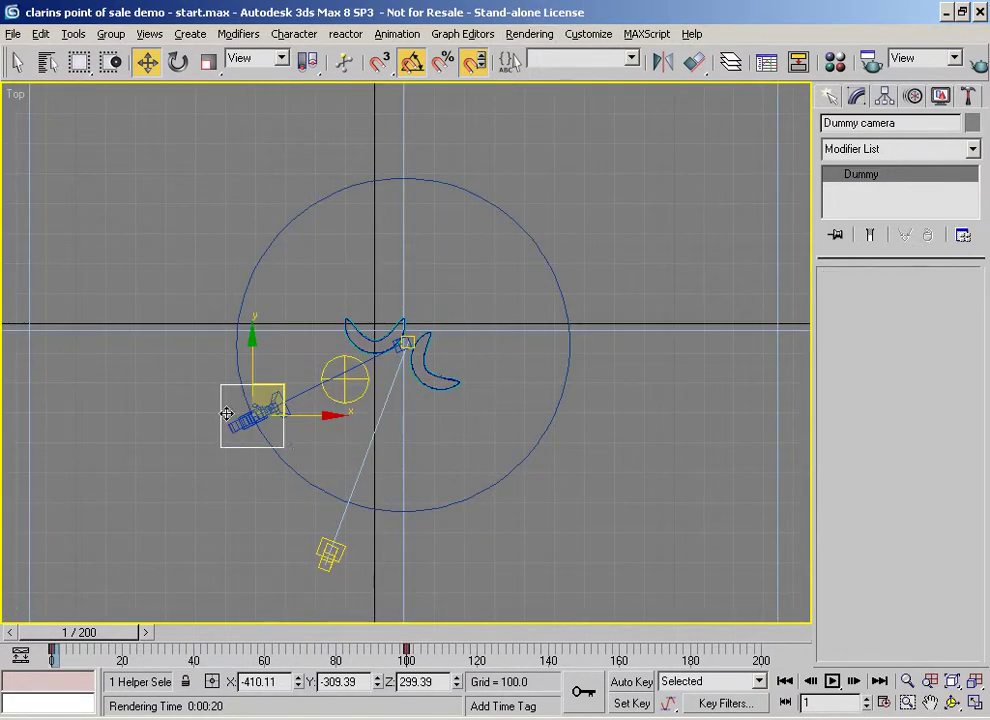
left_click(412, 660)
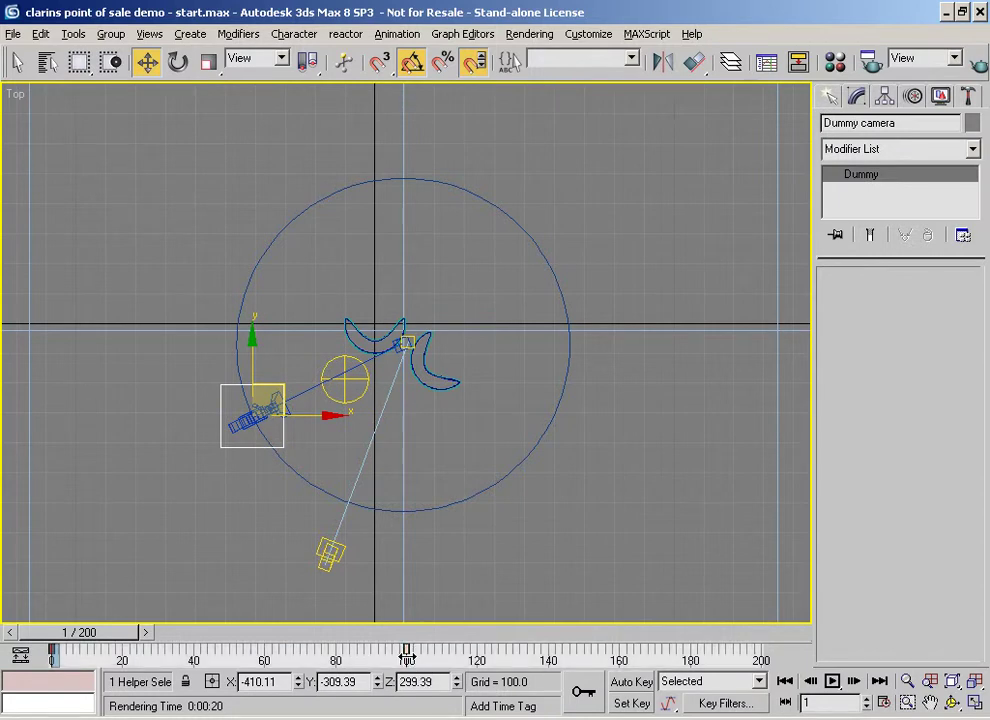
left_click_drag(60, 634, 761, 700)
key("w")
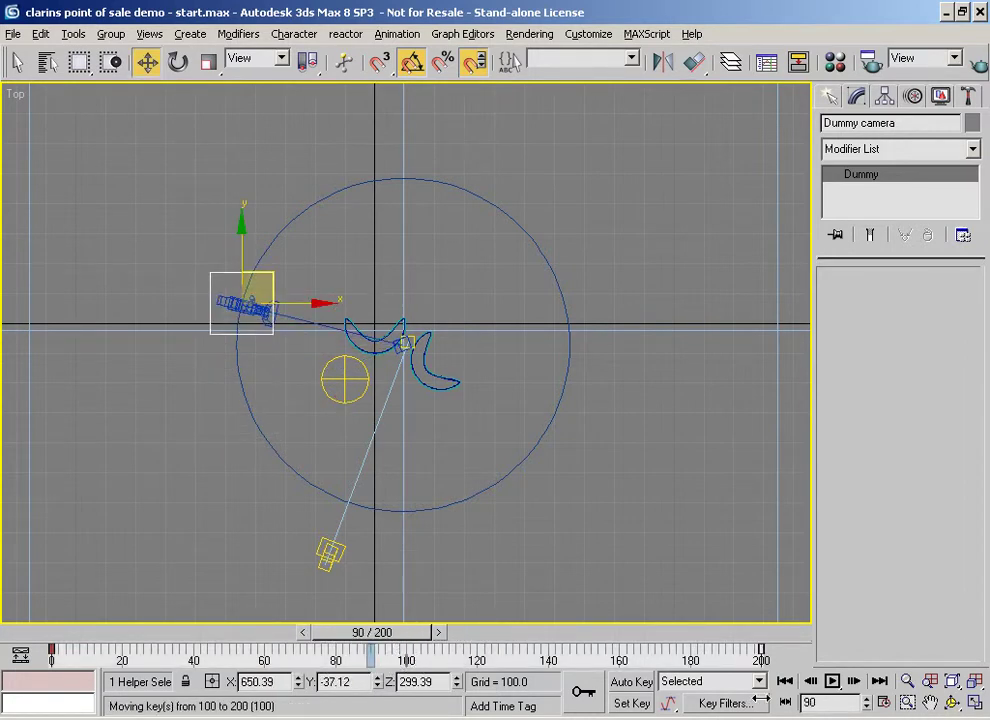
- Return to frame 0 and play back the slower orbit in the Camera01 view
left_click_drag(349, 646, 60, 632)
key("w")
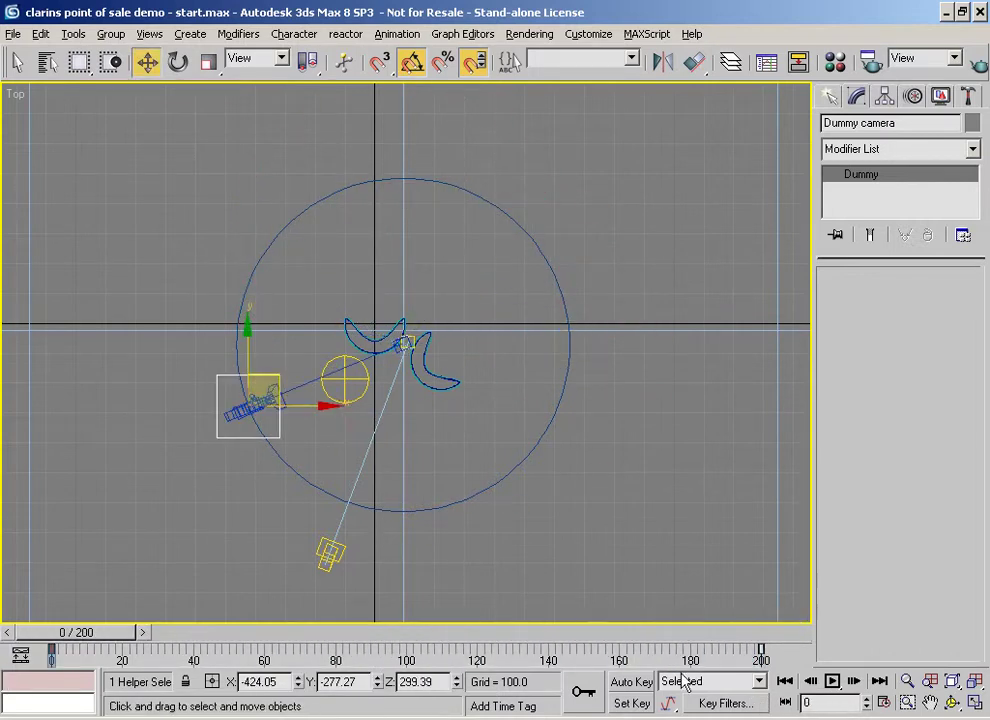
key("c")
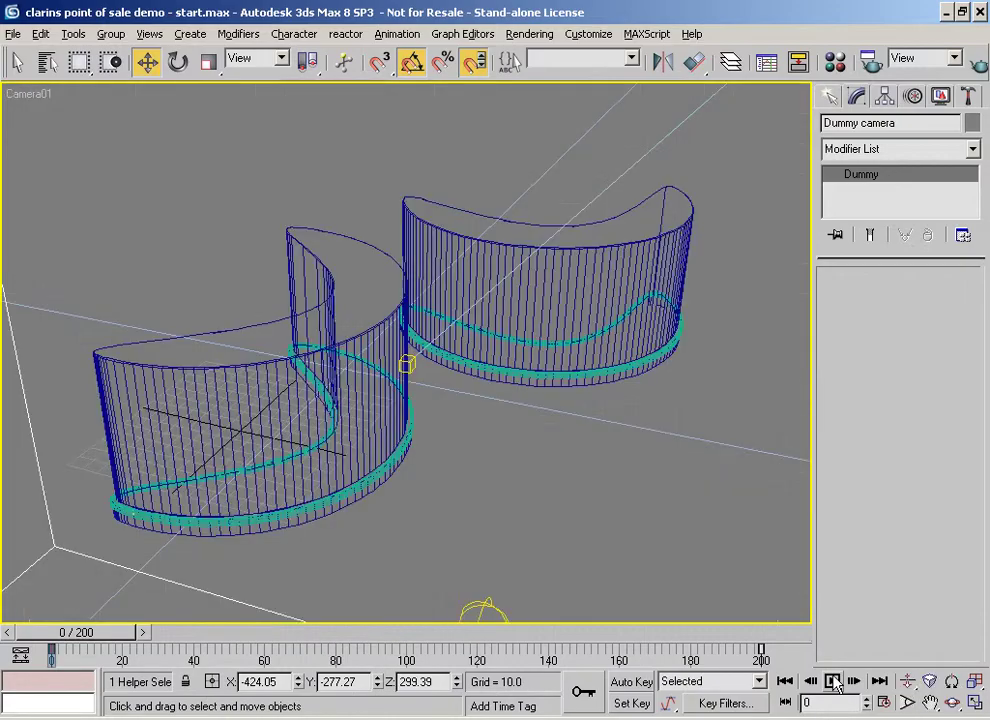
left_click(833, 681)
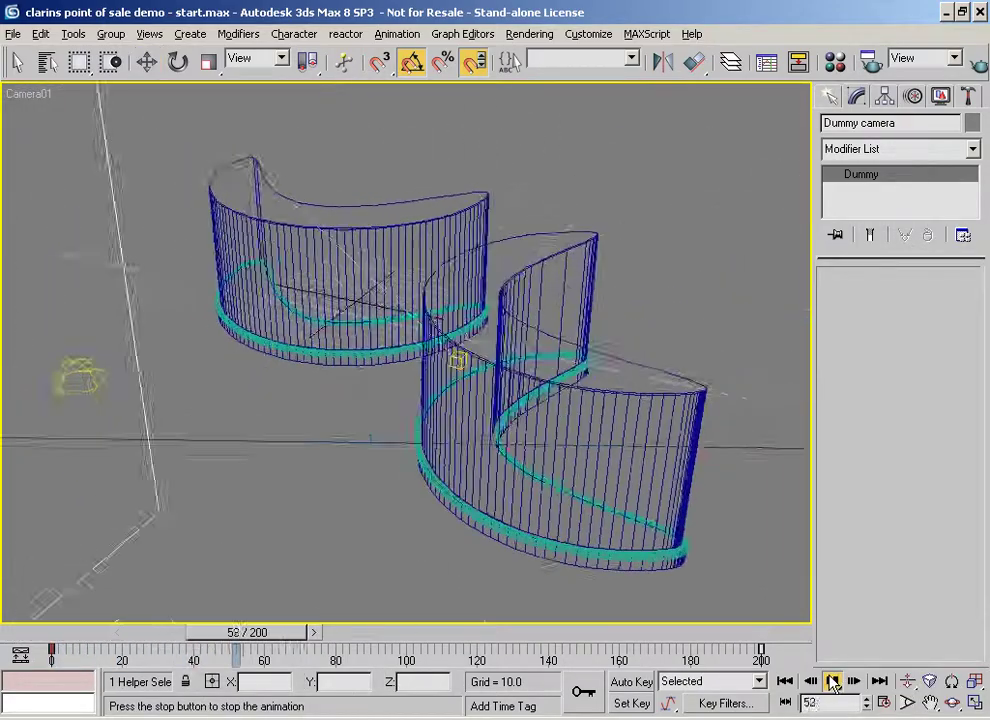